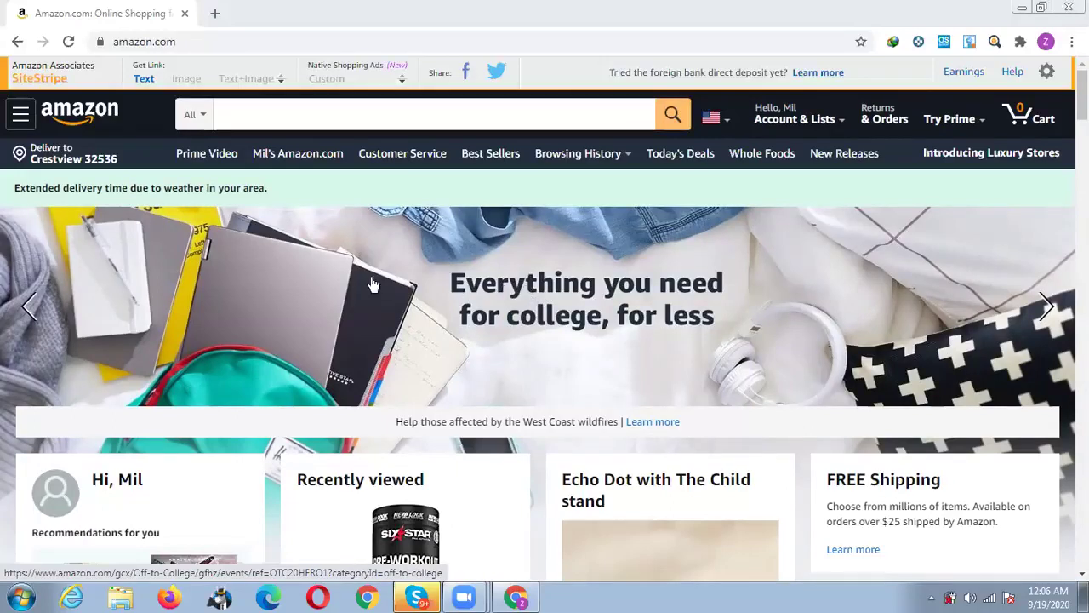
Run an Amazon search for 'drain stopper', correcting the mistyped letters first.
left_click(389, 114)
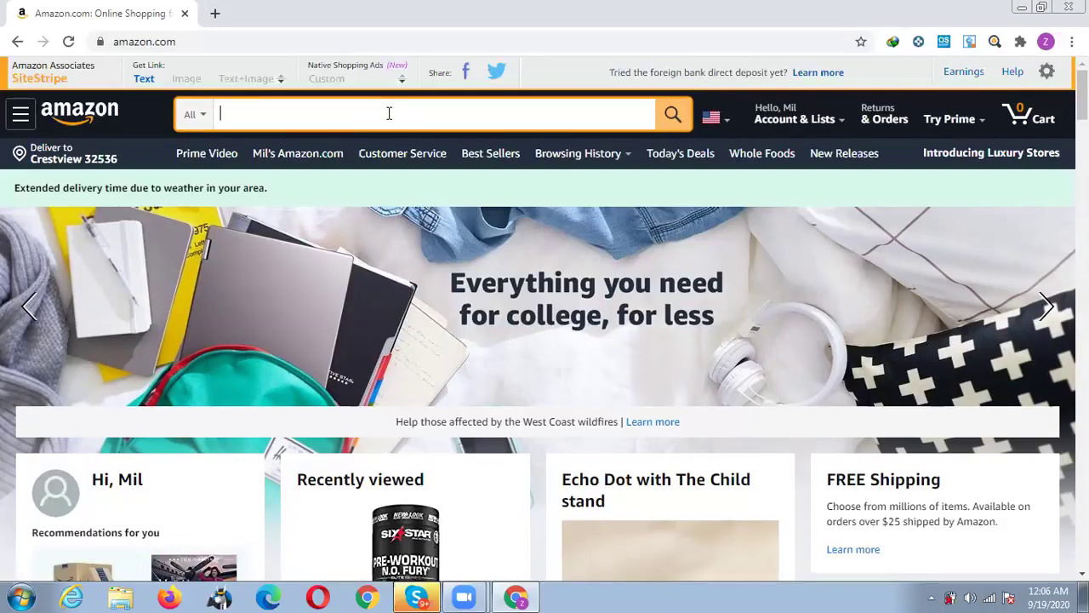
type("dr")
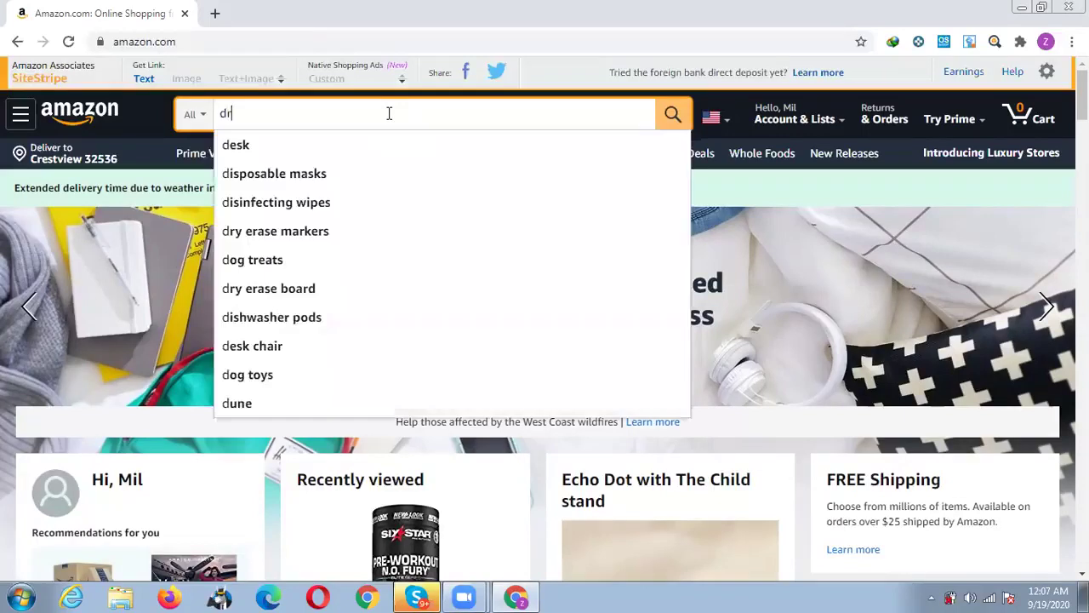
type("eam")
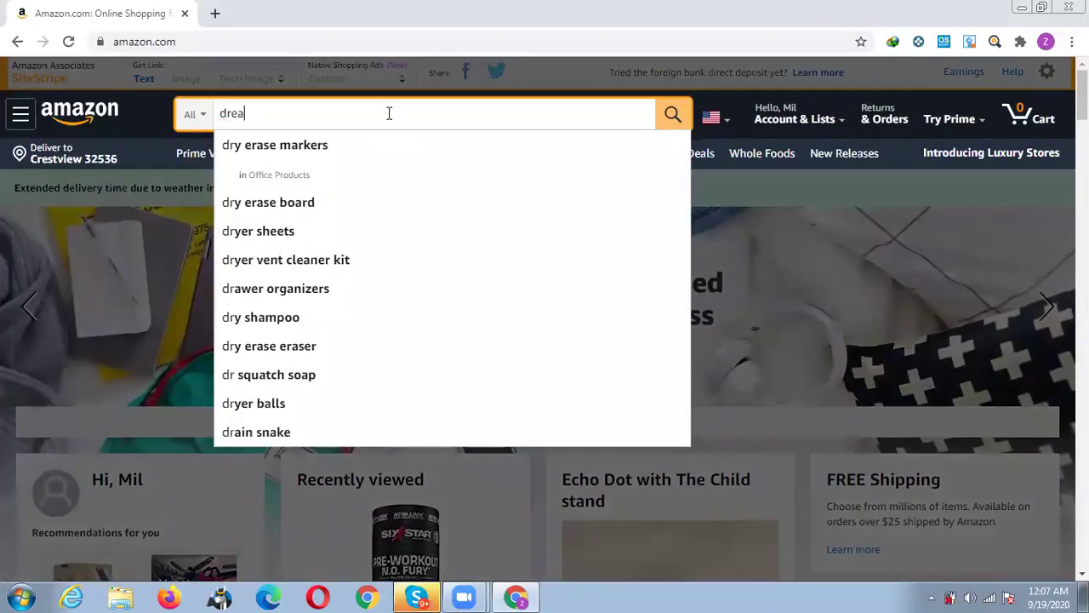
key("BackSpace")
key("BackSpace")
key("BackSpace")
type("a")
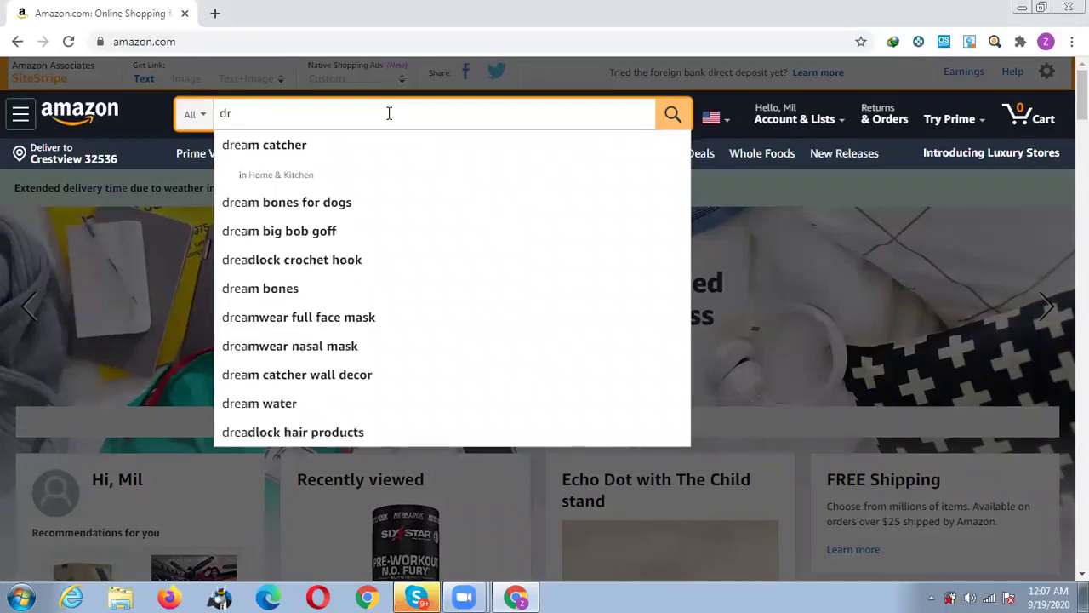
type("in stopp")
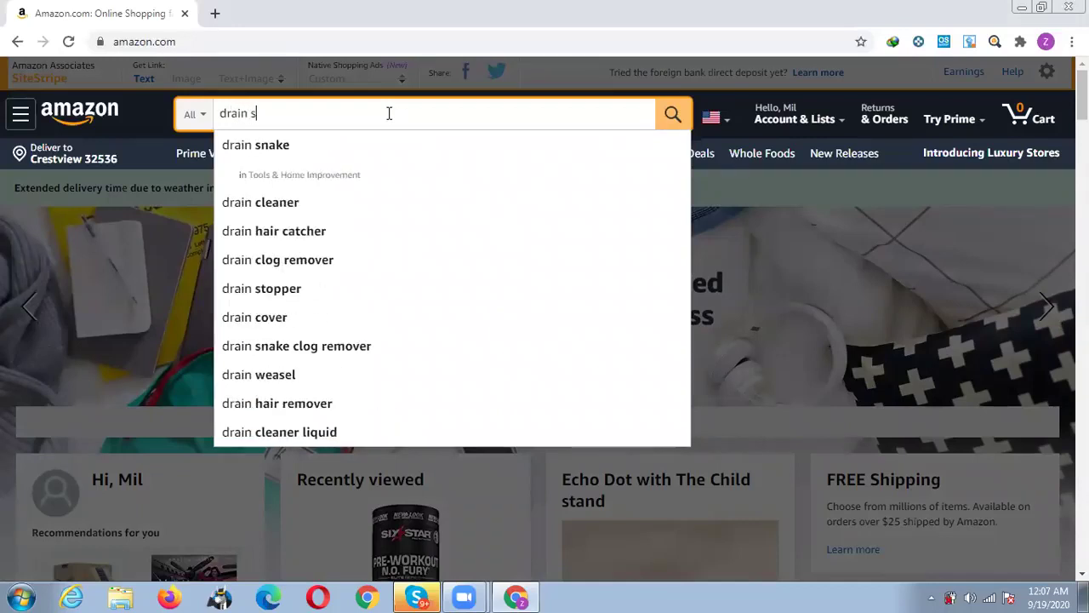
type("er")
key("Return")
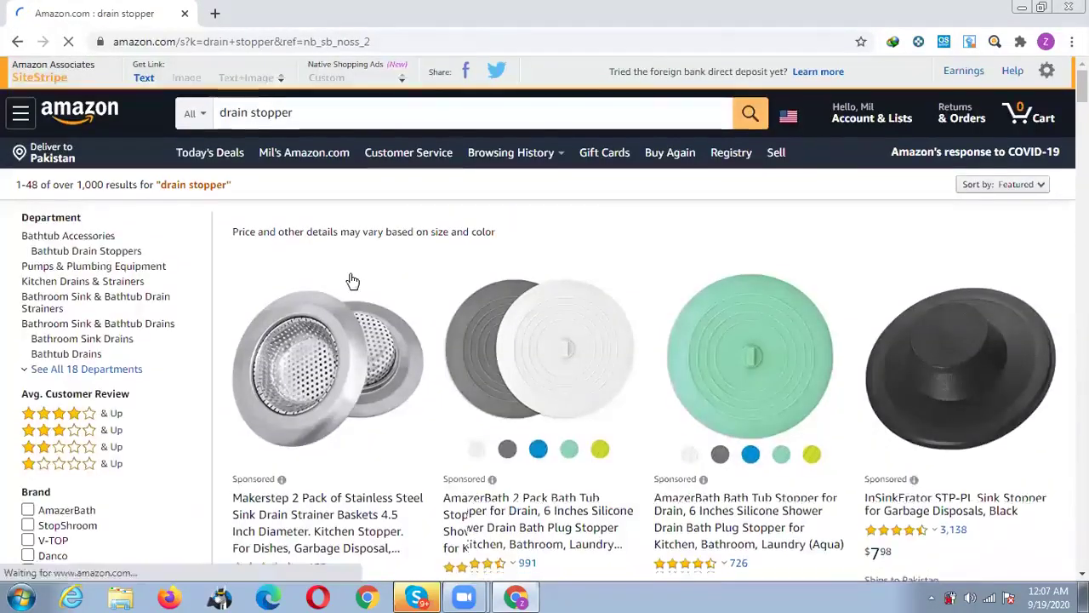
Scroll the results and open the OXO Good Grips 2-in-1 Sink Strainer Stopper listing.
scroll(350, 280, "down", 2)
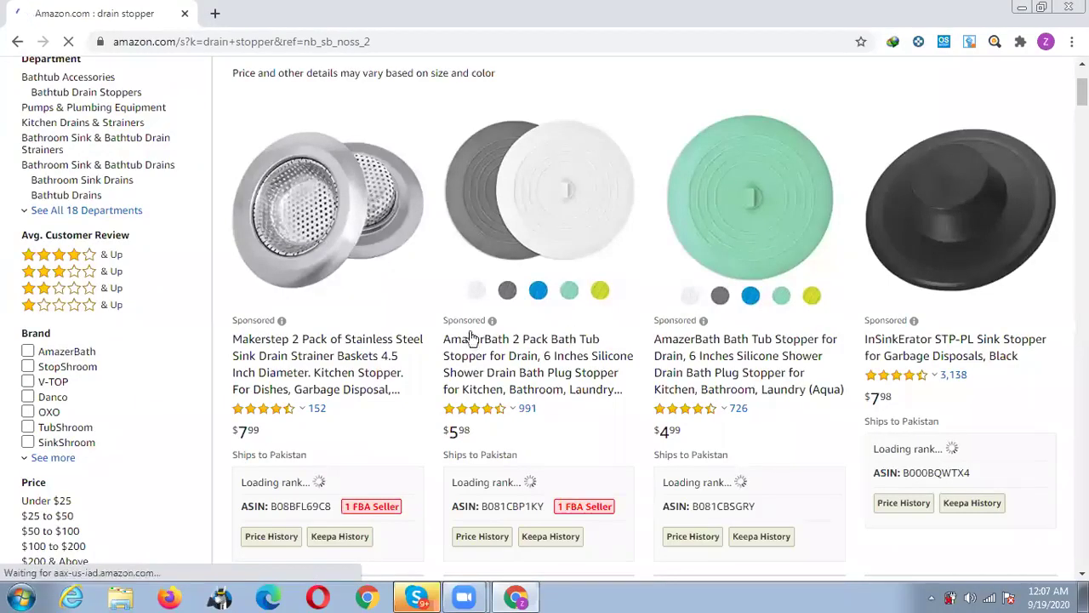
scroll(479, 313, "down", 2)
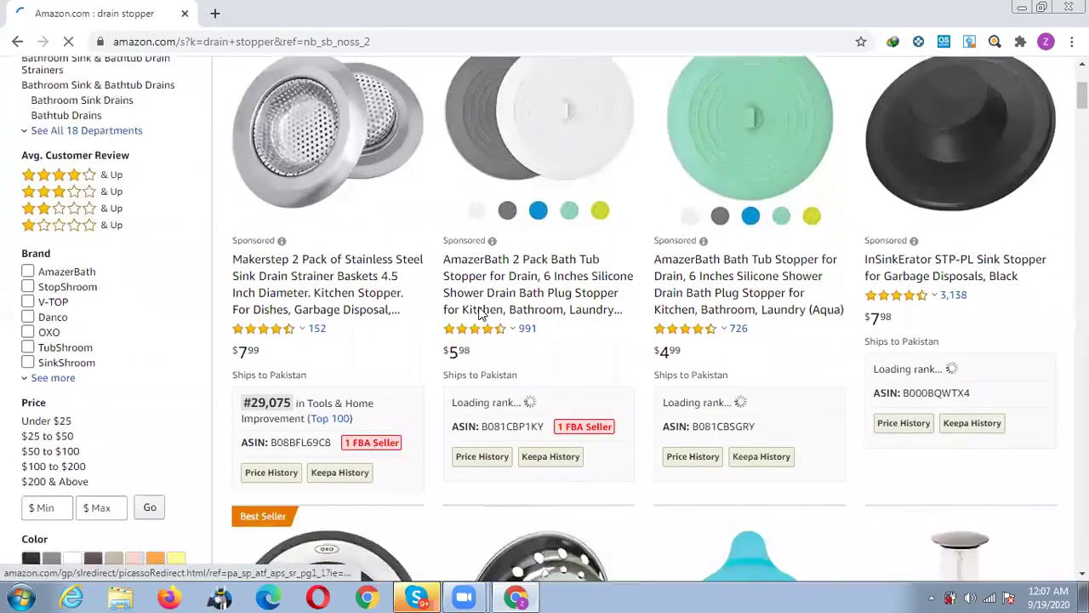
scroll(480, 312, "down", 2)
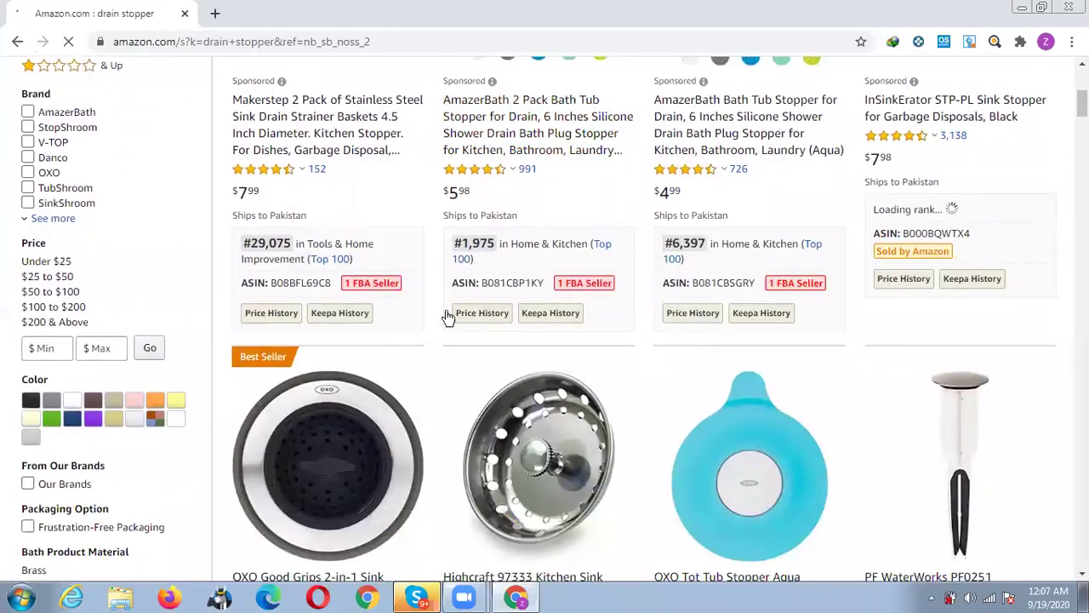
scroll(445, 312, "down", 3)
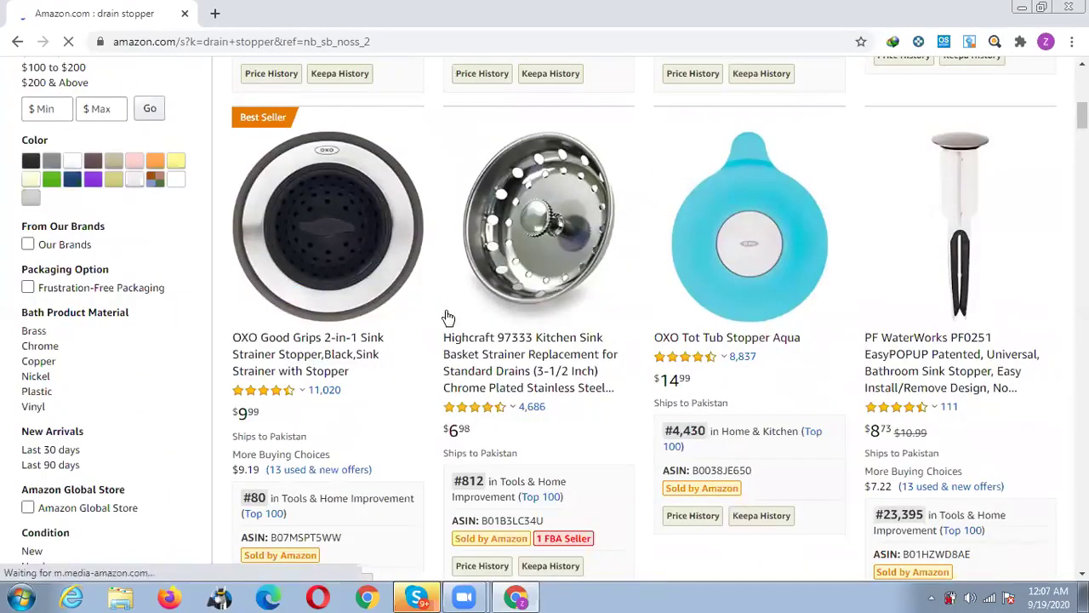
mouse_move(409, 346)
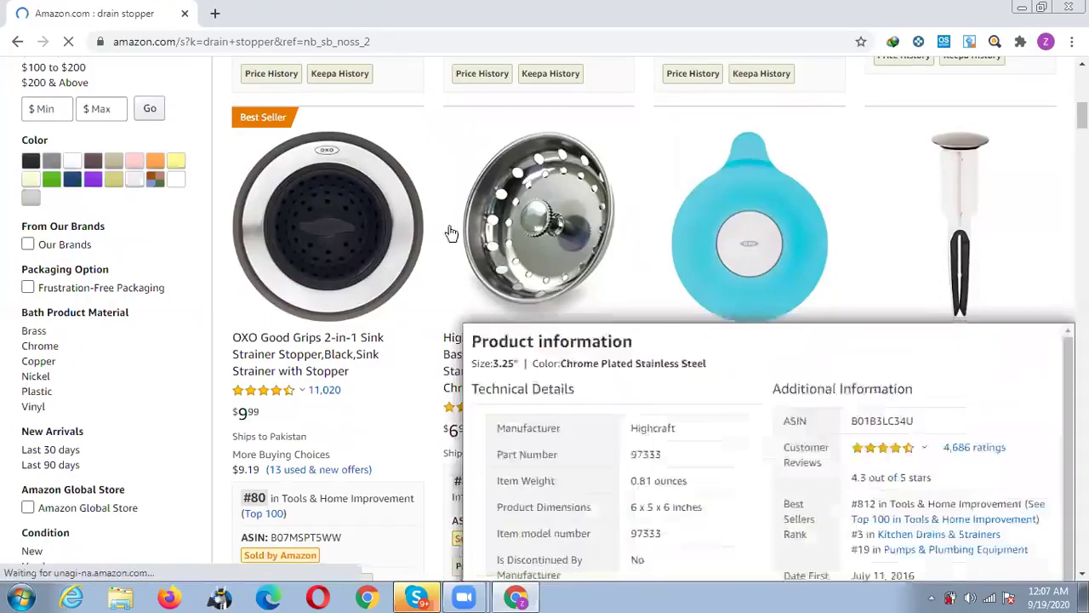
scroll(260, 320, "down", 2)
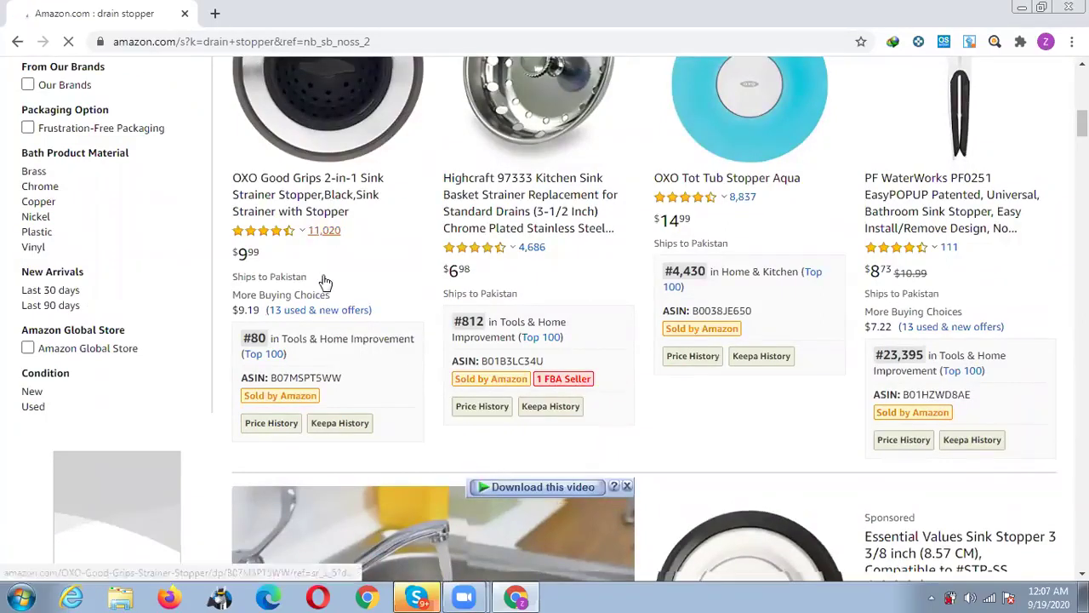
scroll(323, 282, "up", 1)
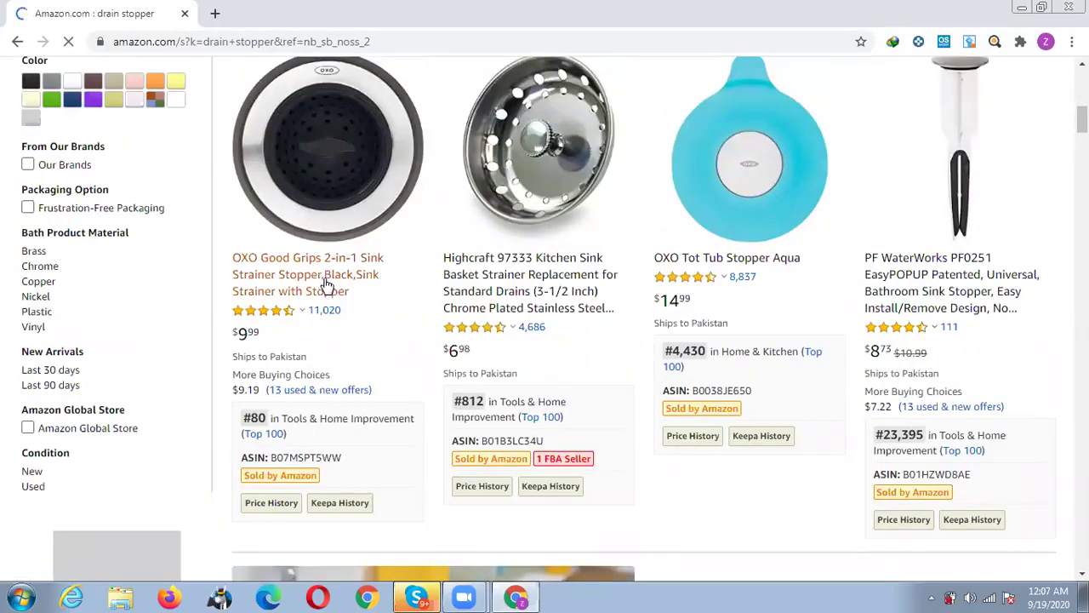
right_click(321, 283)
left_click(292, 273)
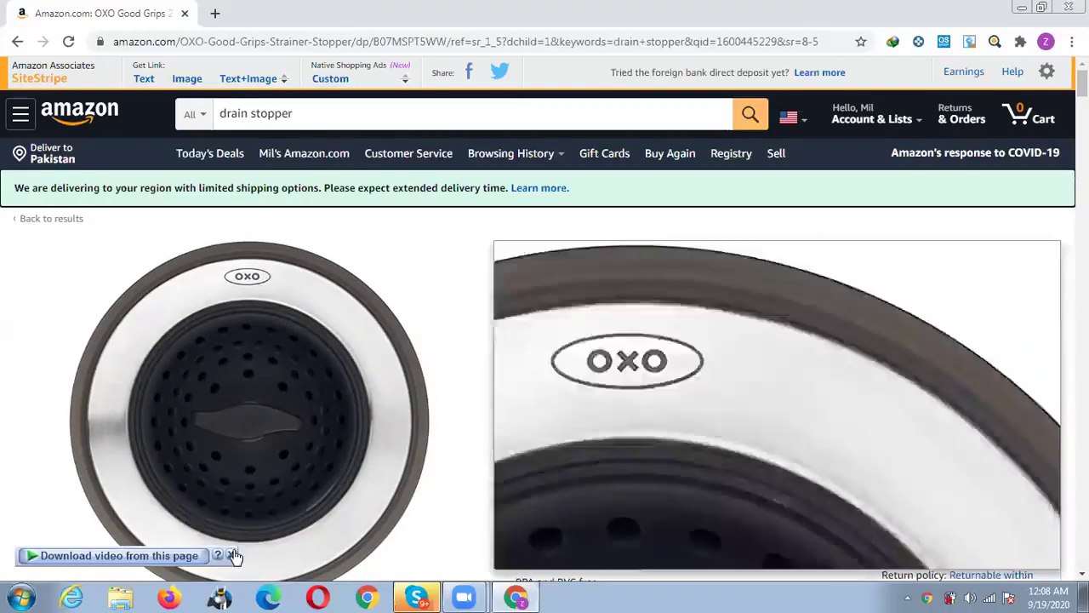
Review the OXO strainer's $9.99 price, $85.03 Pakistan shipping and Sep 23 - Oct 5 arrival.
left_click(229, 556)
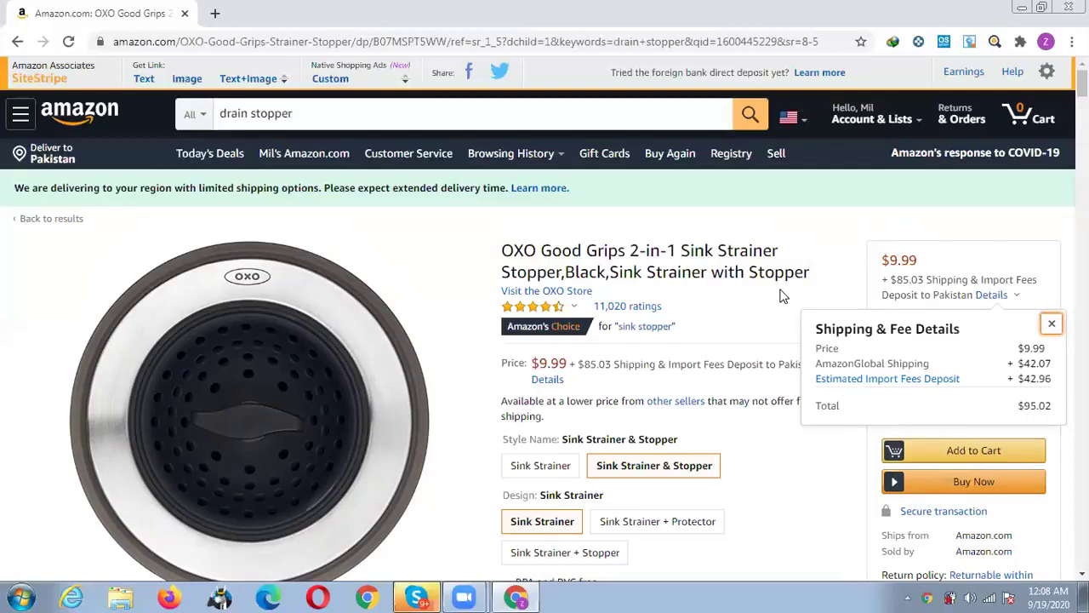
left_click(1052, 325)
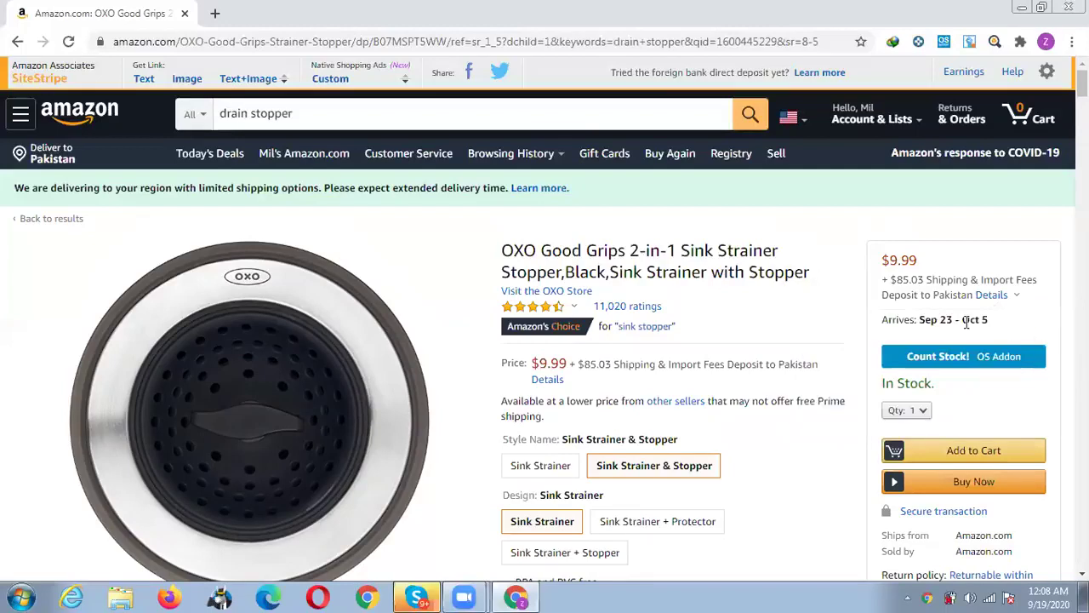
left_click_drag(920, 322, 993, 326)
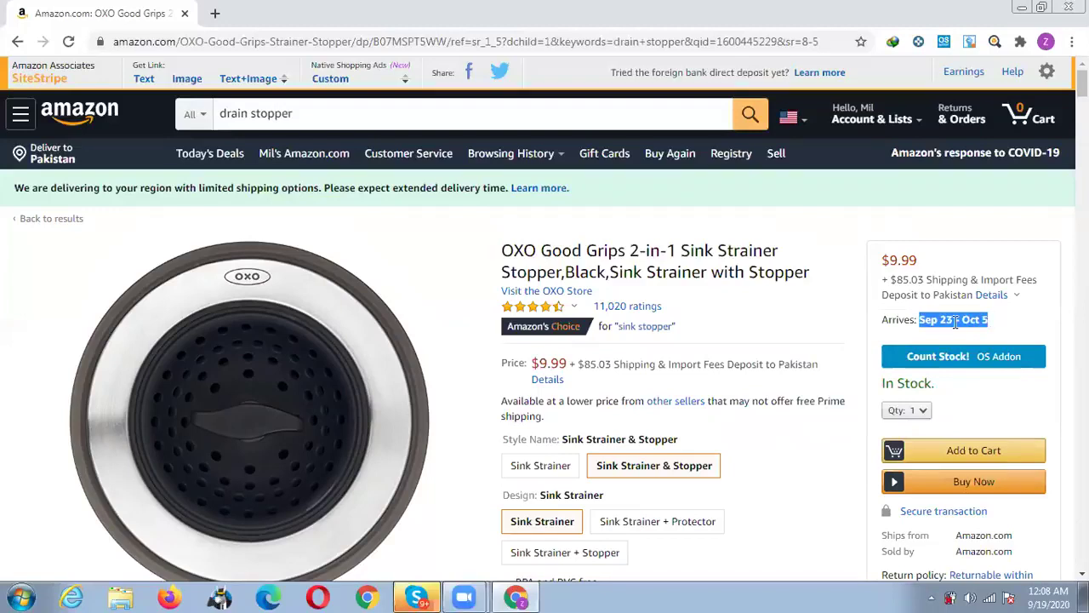
triple_click(955, 322)
left_click(939, 322)
Change the delivery location to a US zip code, giving free first-order shipping and Sep 24 arrival.
left_click(59, 151)
left_click(475, 367)
type("324")
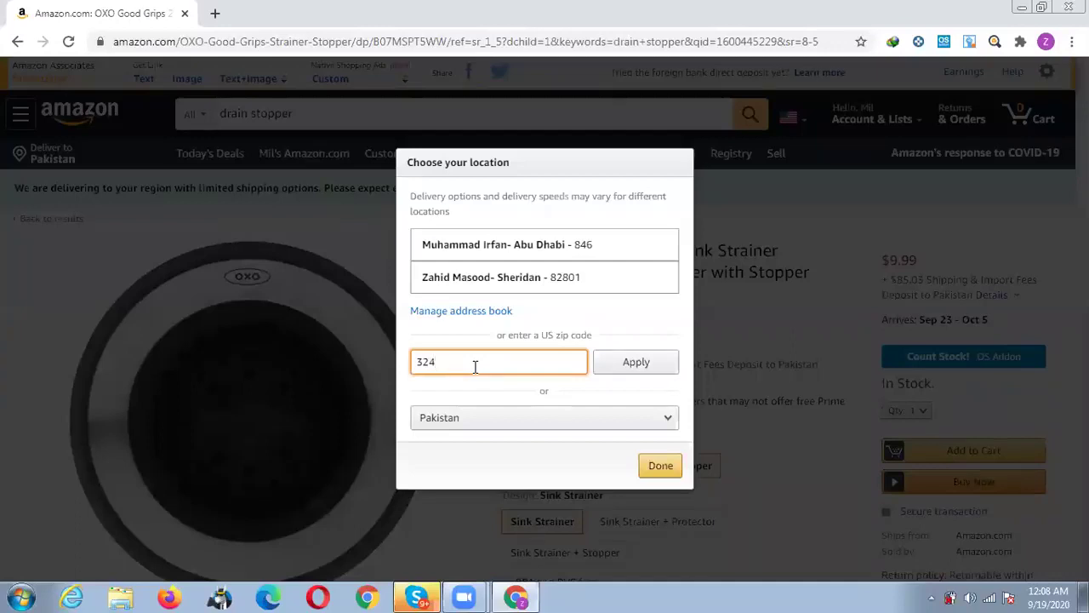
key("BackSpace")
type("5")
type("37")
type("6")
left_click(651, 372)
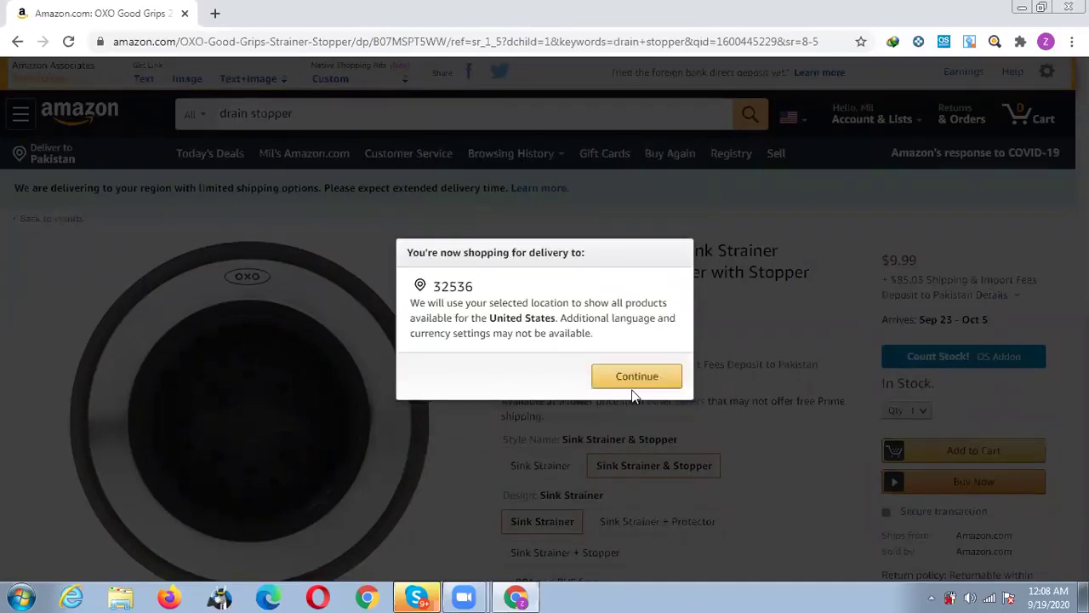
left_click(636, 383)
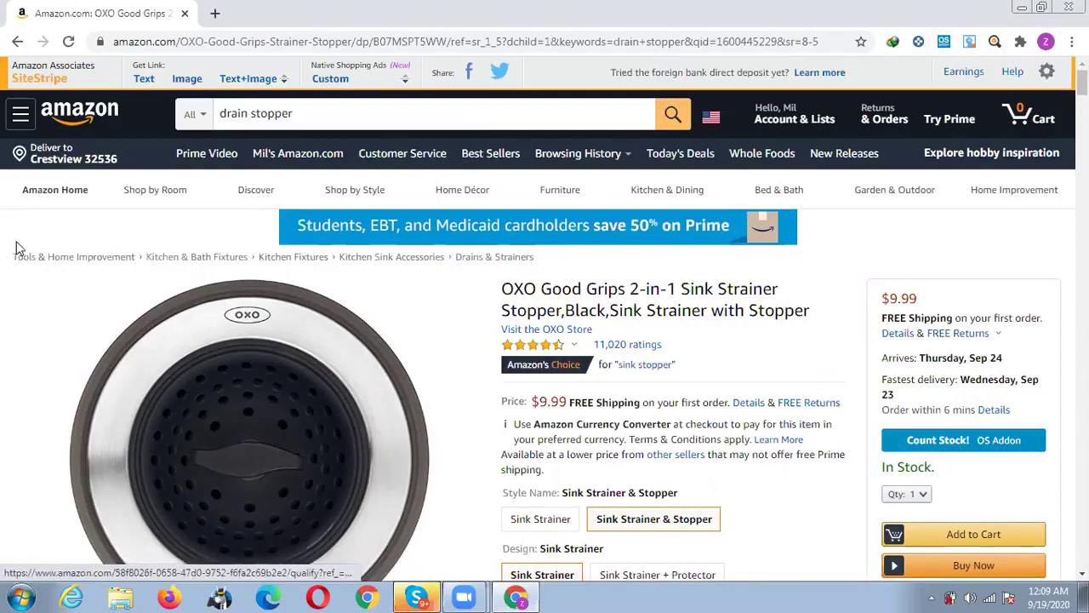
From the Amazon home page, search 'drain stopper' again using the search suggestion.
left_click(89, 122)
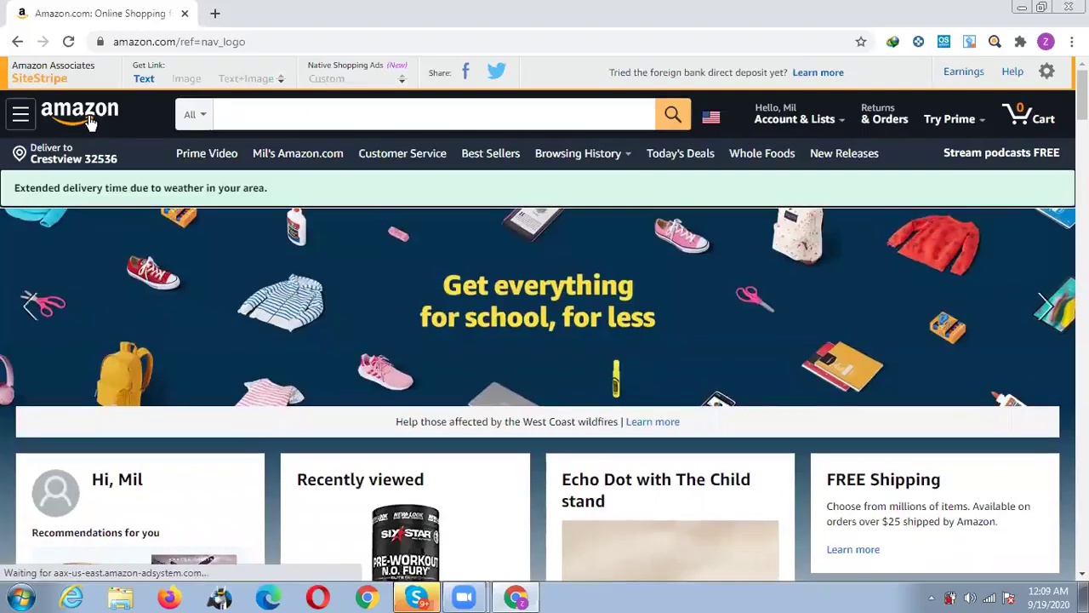
left_click(276, 113)
type("drain")
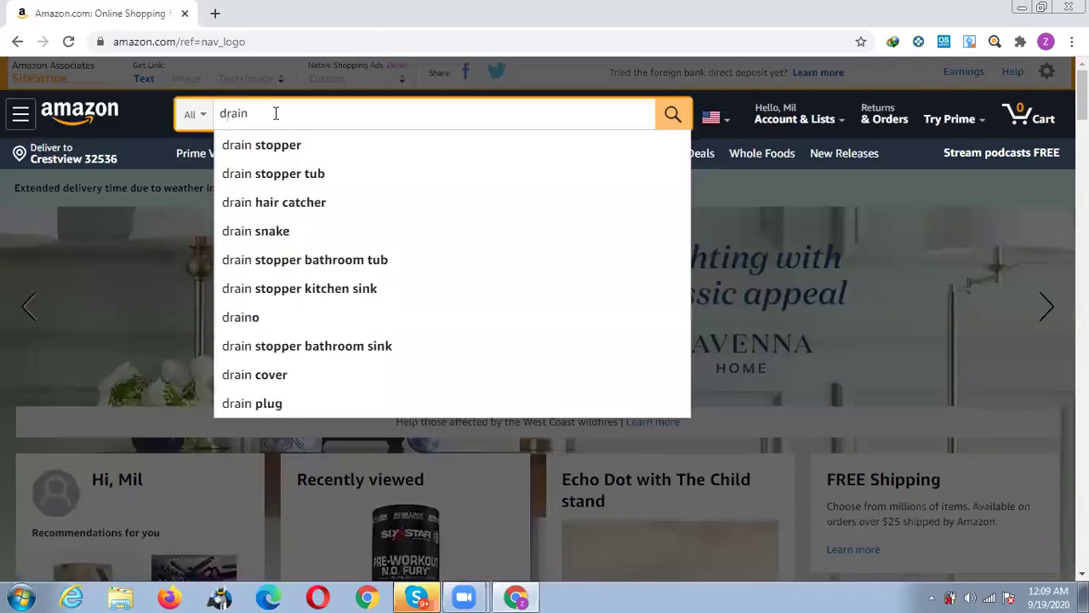
key("Down")
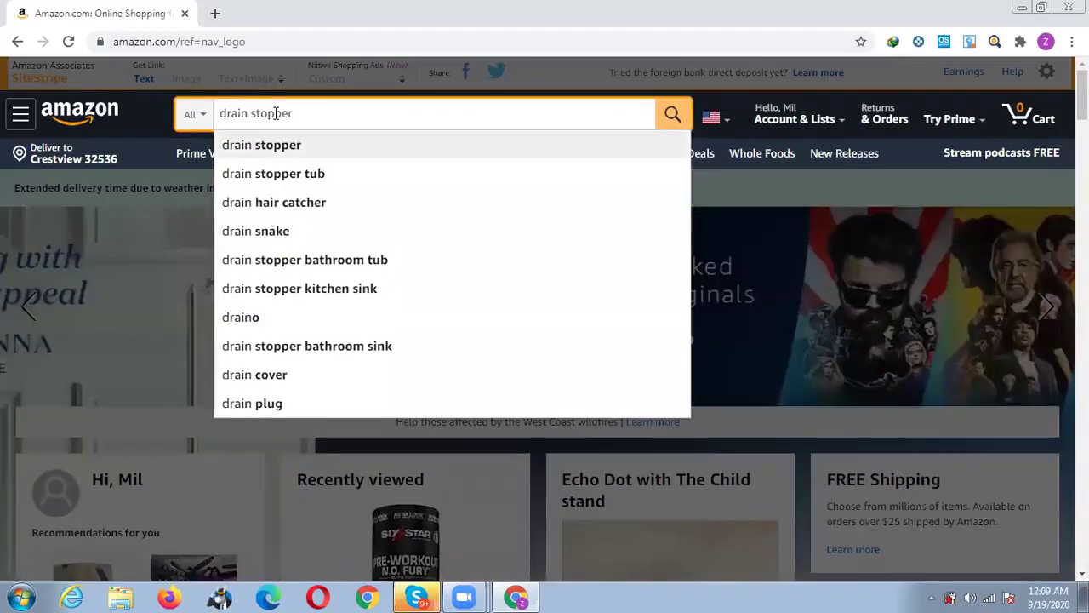
key("Return")
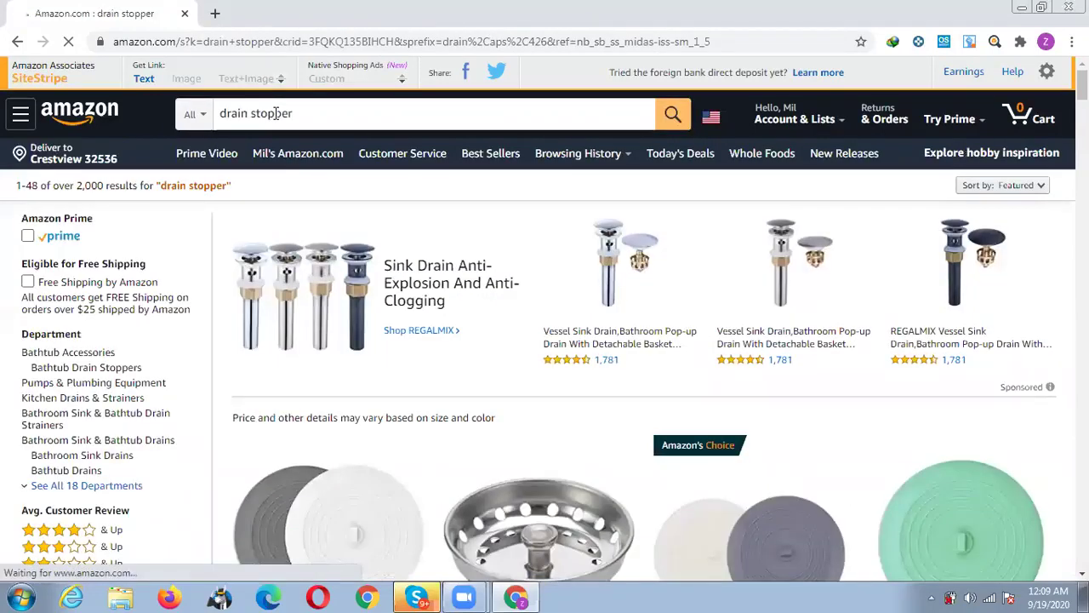
Filter to Prime-eligible items and scroll down to the V-TOP Tub Stopper 2 Pack listing.
left_click(28, 238)
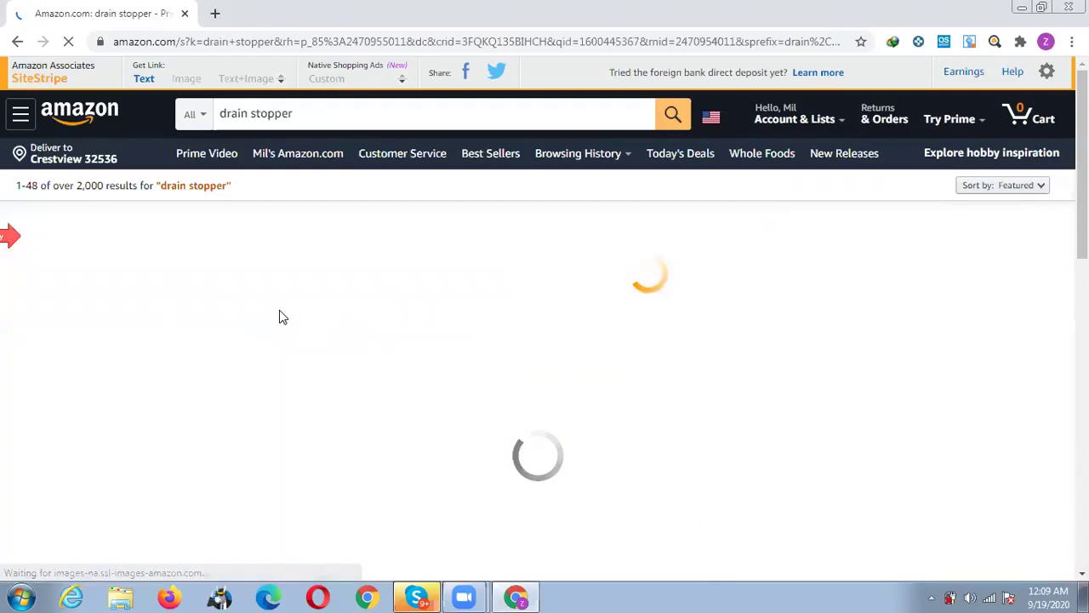
scroll(349, 322, "down", 2)
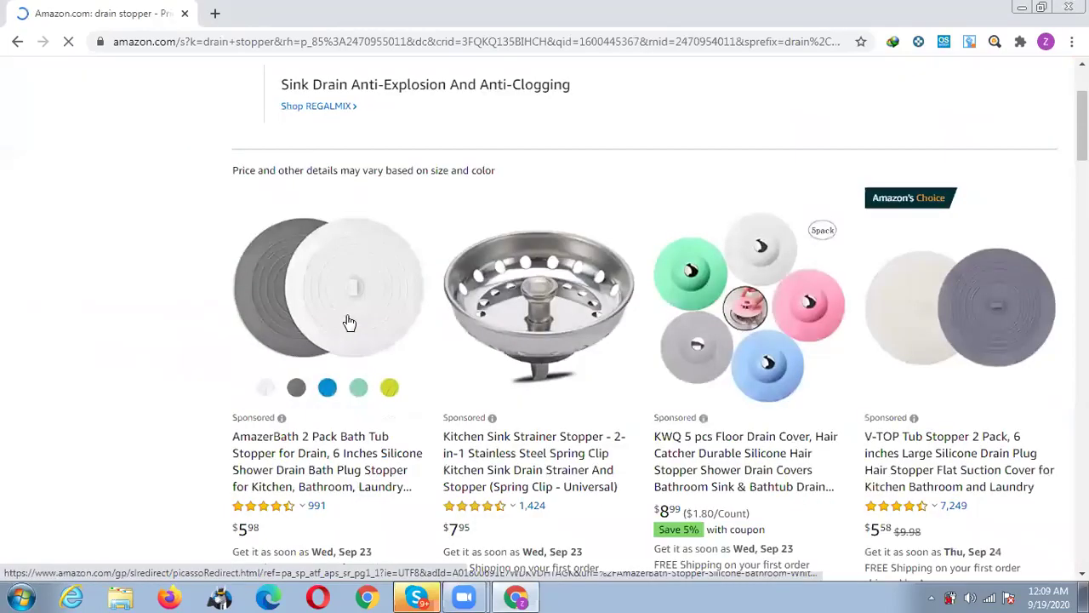
scroll(349, 321, "down", 7)
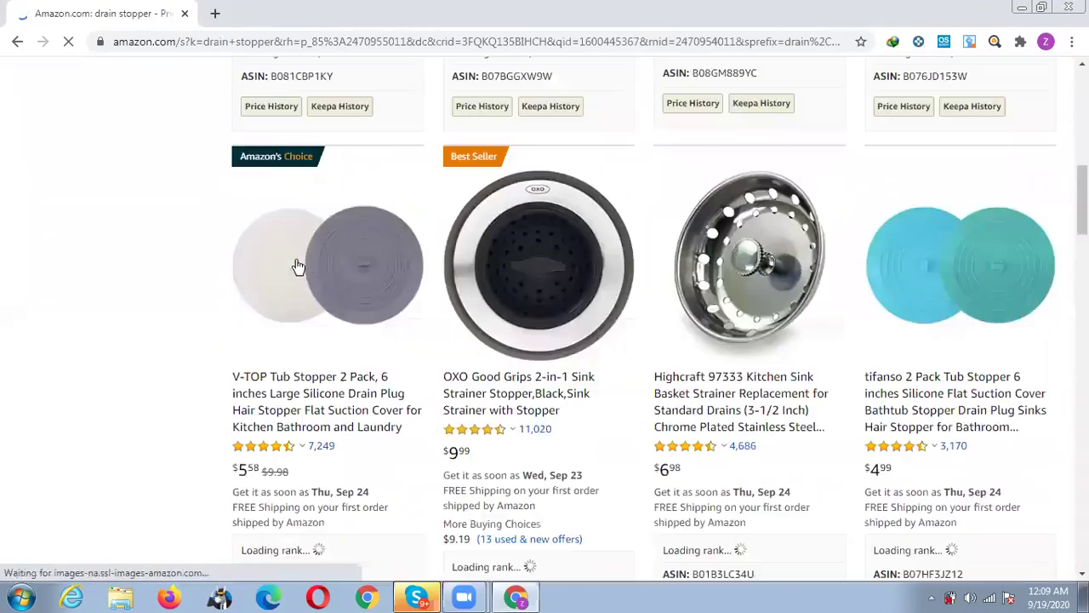
scroll(332, 327, "down", 1)
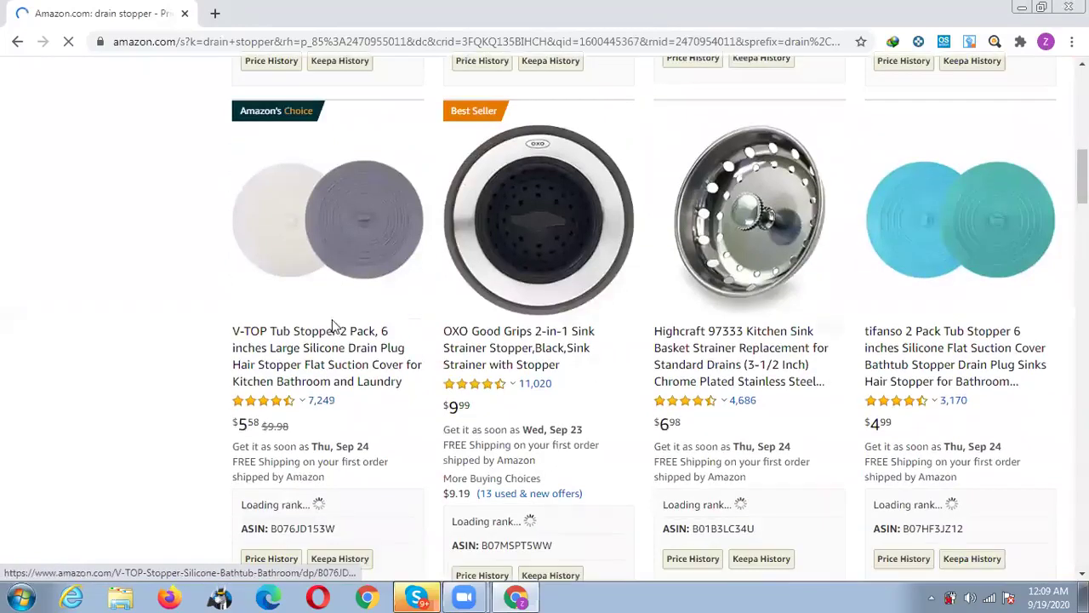
scroll(341, 324, "down", 2)
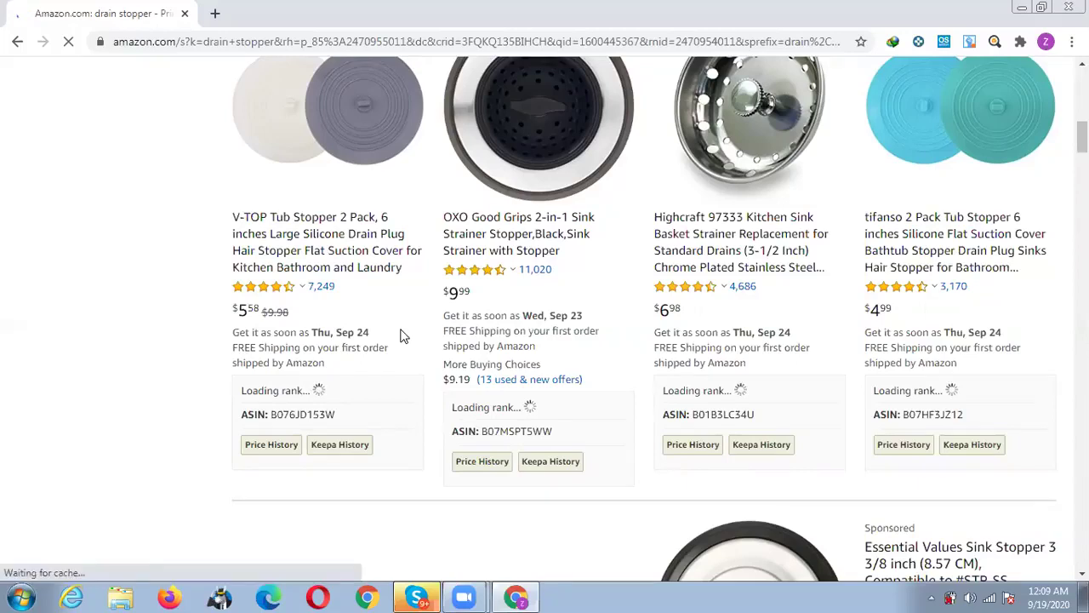
scroll(358, 332, "down", 5)
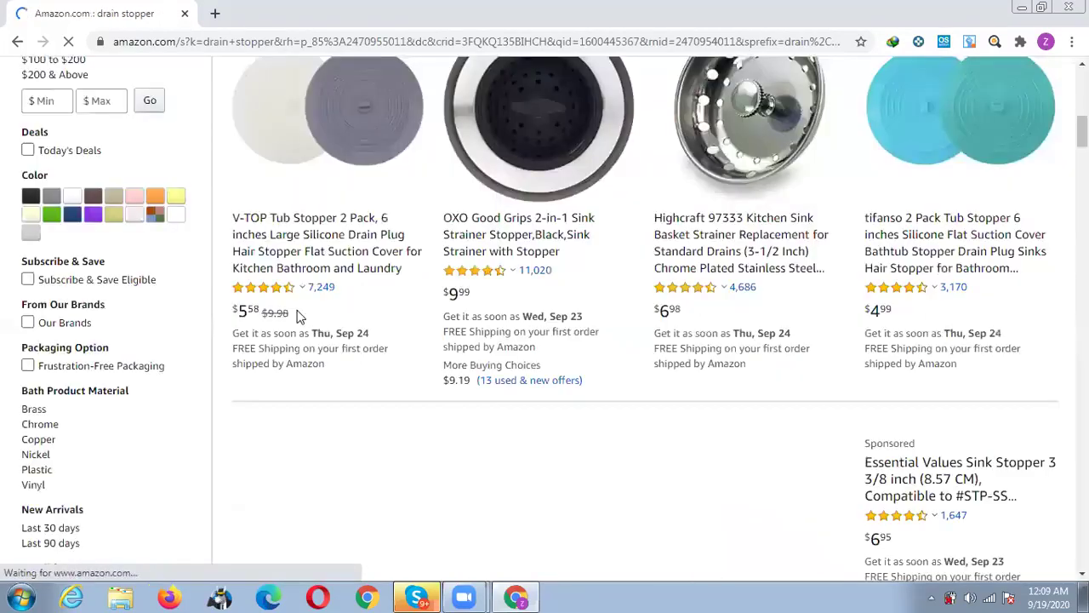
Open the V-TOP Tub Stopper 2 Pack page ($5.58) and check its Ships from and seller details.
left_click(314, 247)
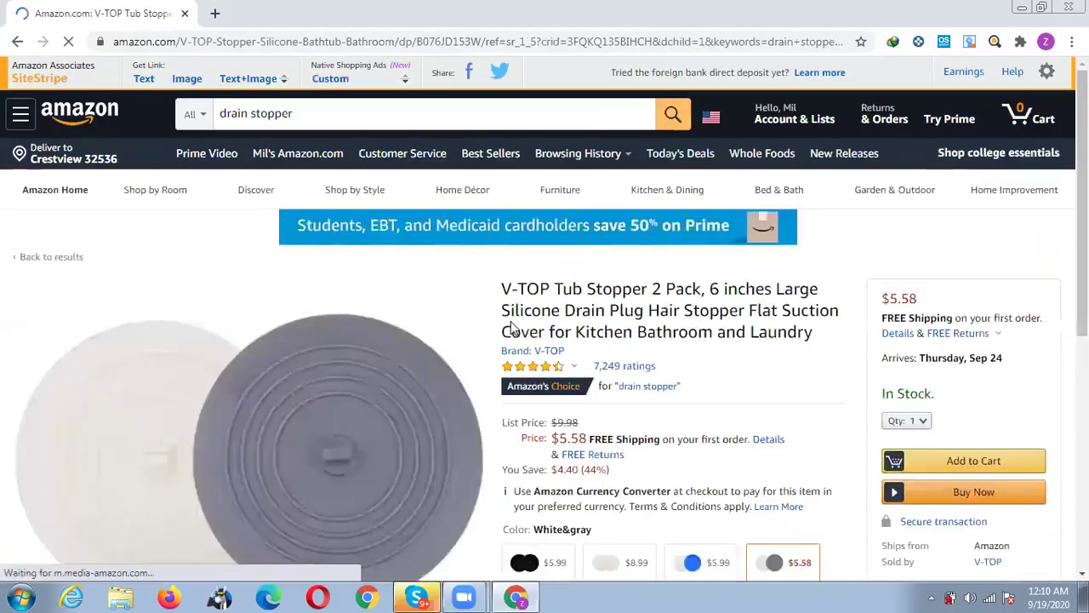
scroll(515, 330, "down", 4)
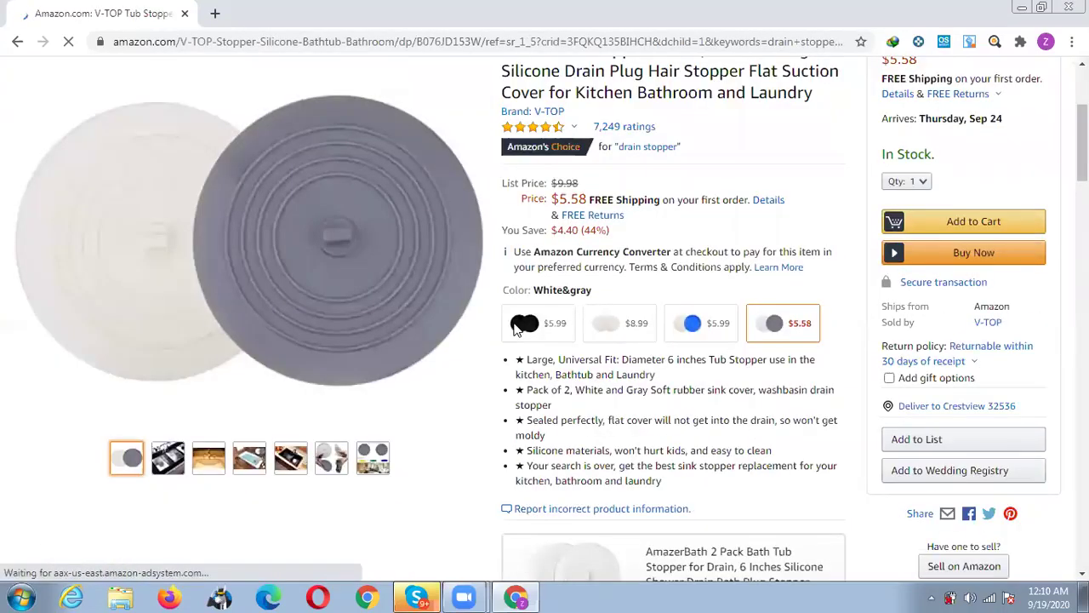
scroll(536, 326, "up", 2)
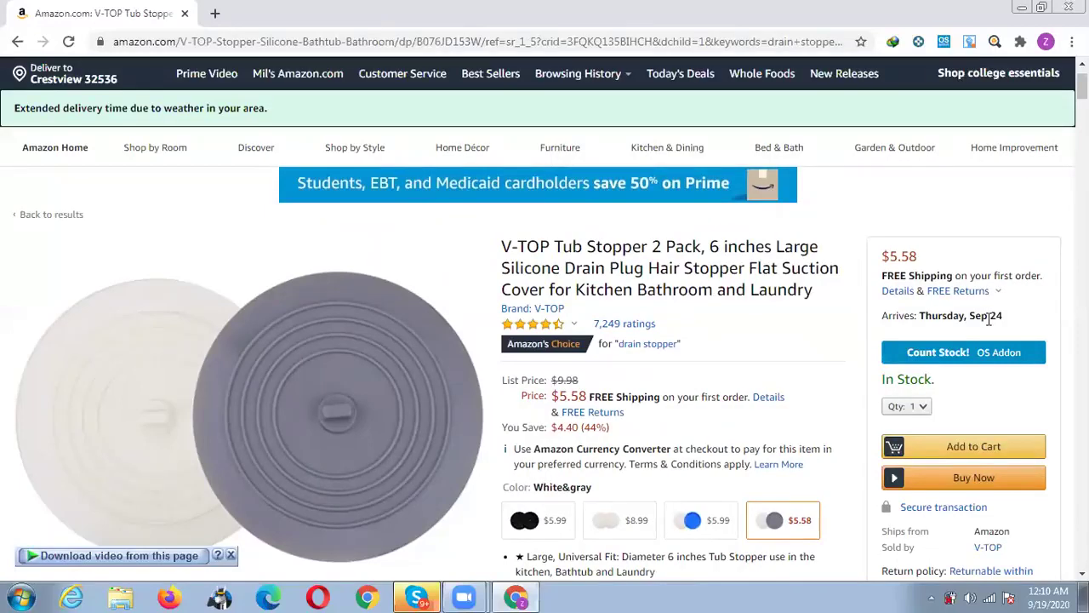
scroll(990, 323, "down", 1)
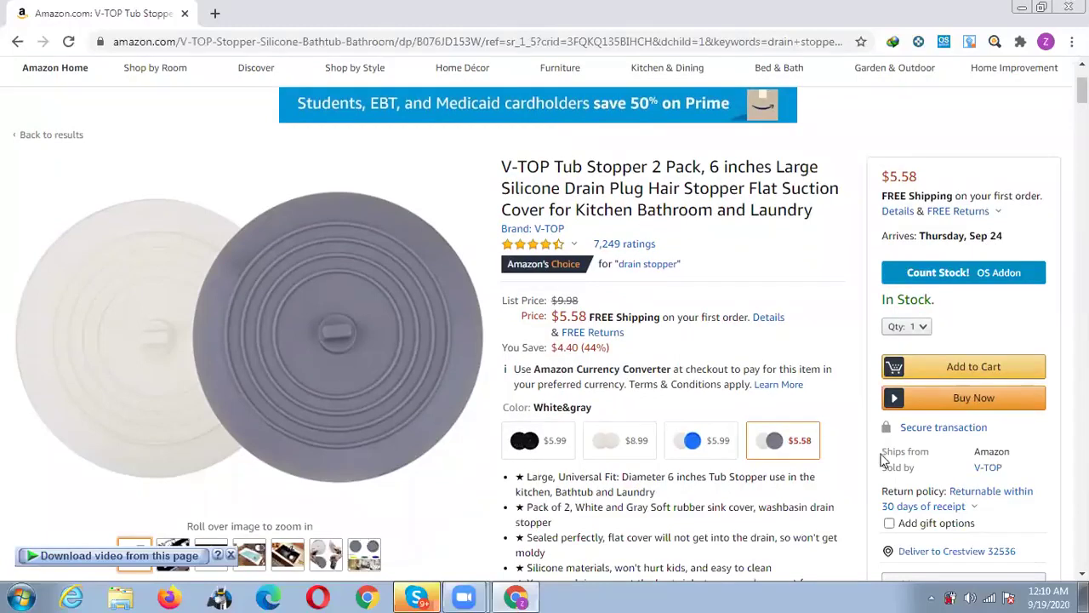
triple_click(990, 452)
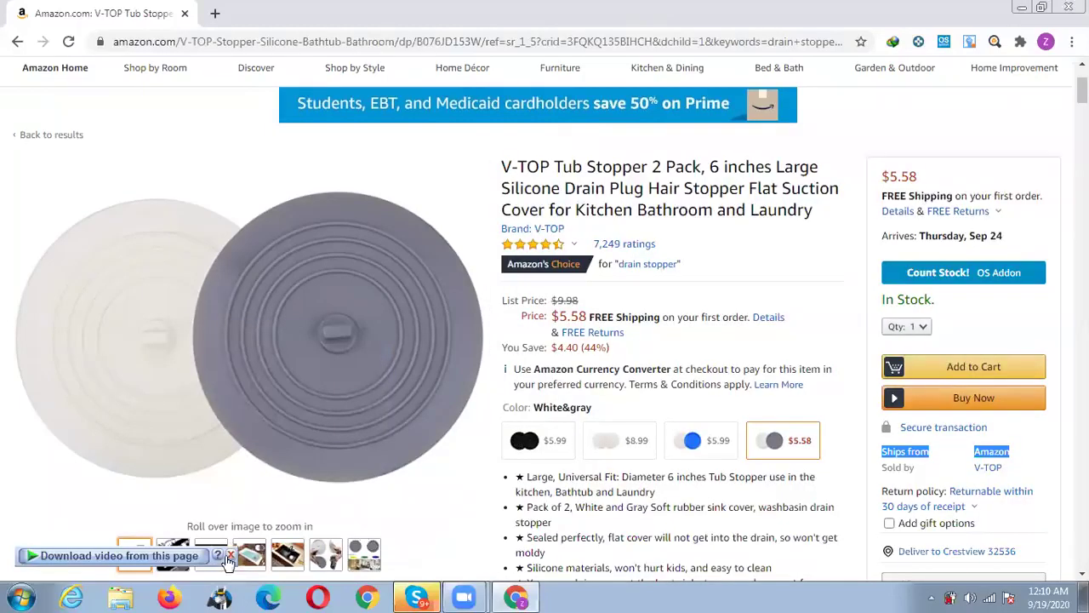
left_click(231, 554)
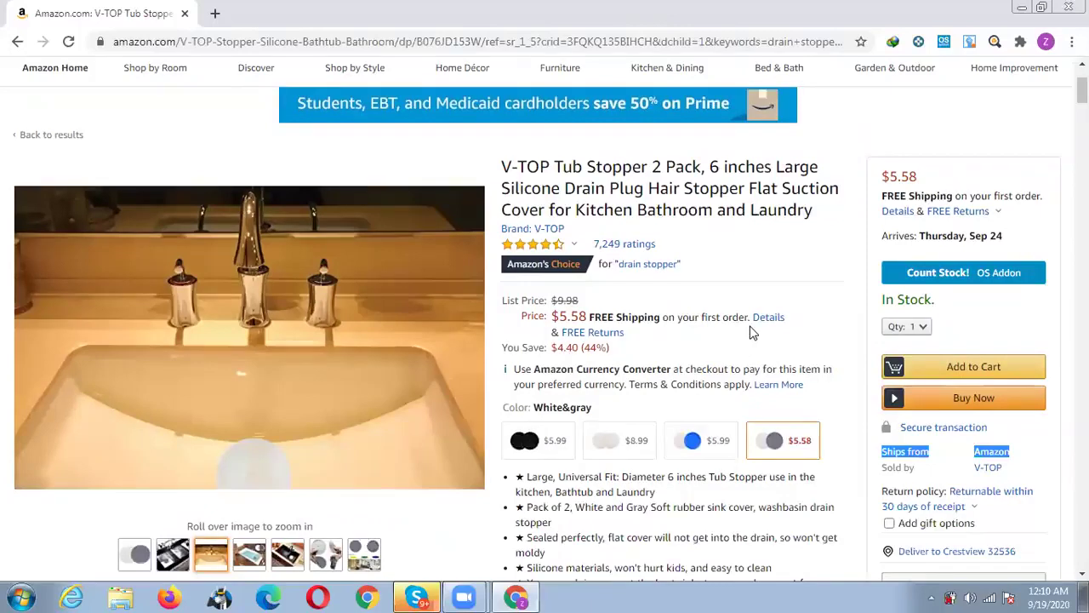
Scroll down to the Keepa 3-month price history chart.
scroll(752, 332, "down", 2)
scroll(737, 319, "up", 1)
scroll(737, 318, "down", 4)
scroll(709, 323, "down", 3)
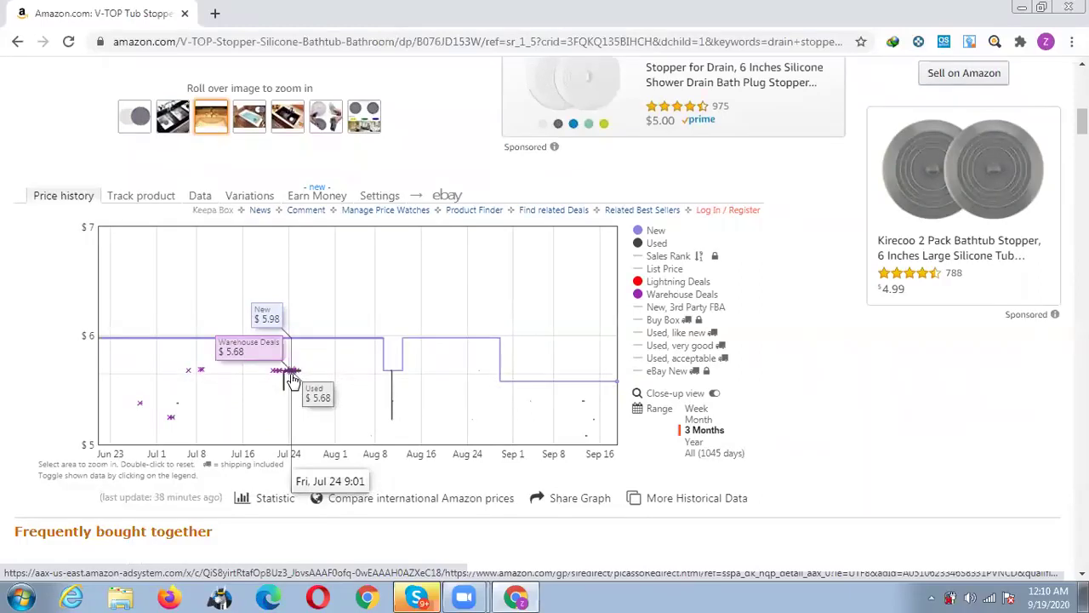
Switch the Keepa range to Month (Aug 19 - Sep 18), then return up to the color options.
mouse_move(638, 296)
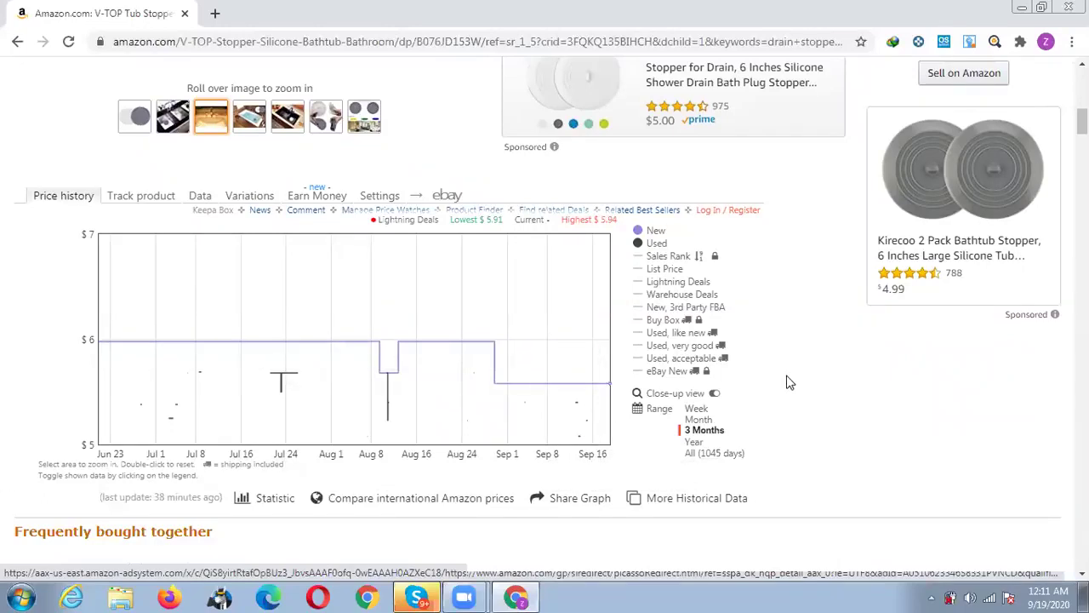
left_click(697, 420)
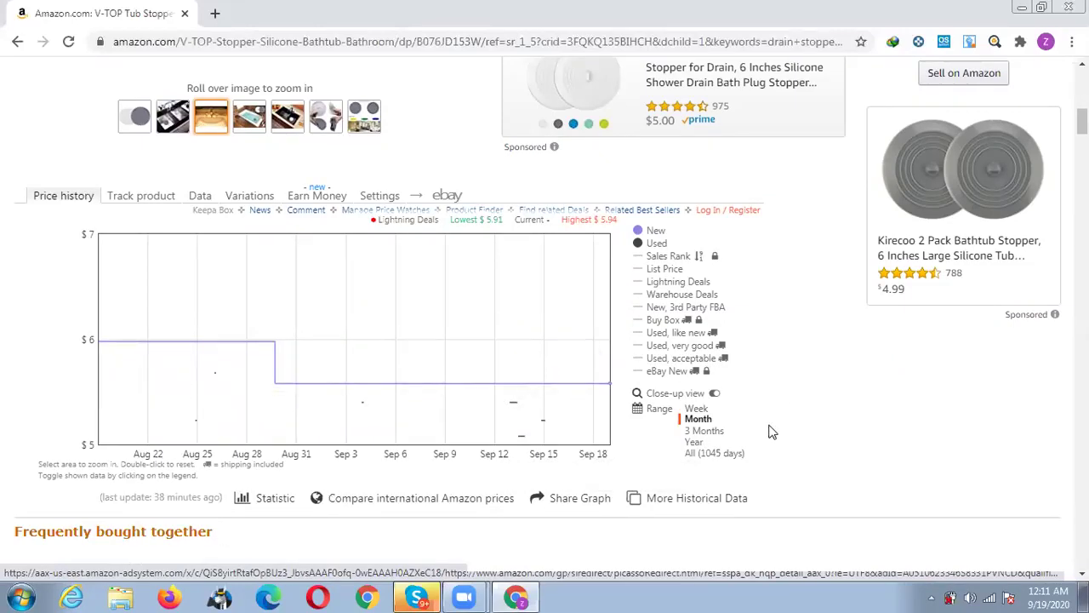
scroll(769, 430, "up", 4)
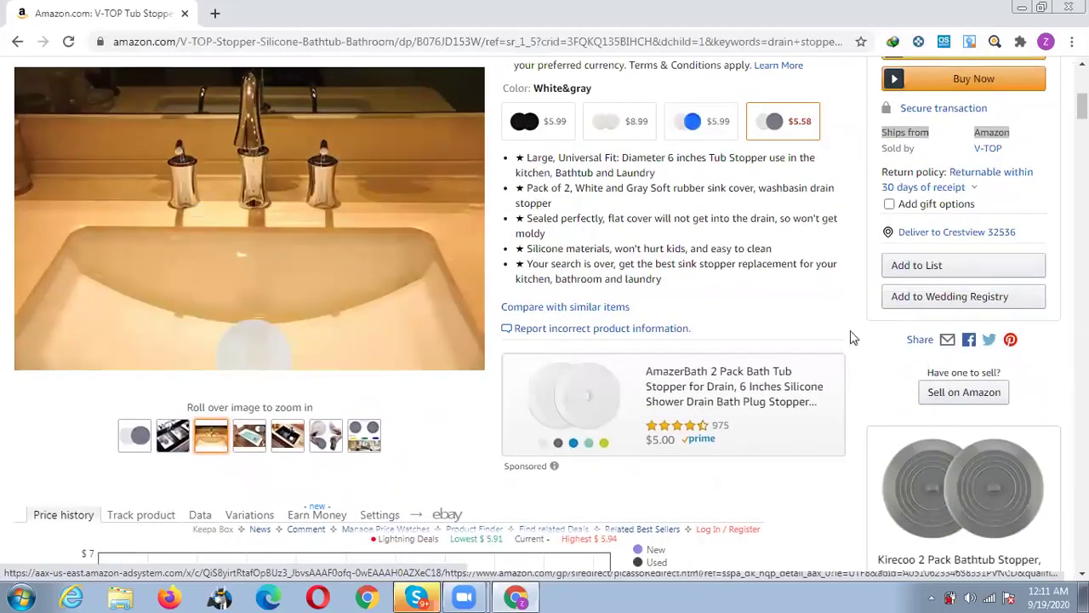
scroll(850, 332, "up", 3)
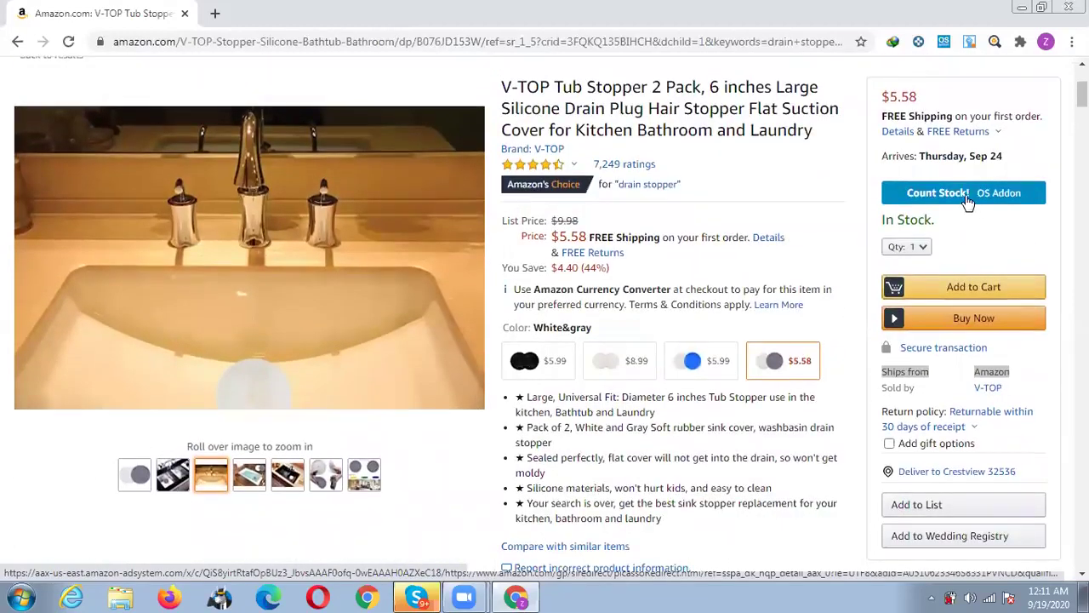
left_click(968, 200)
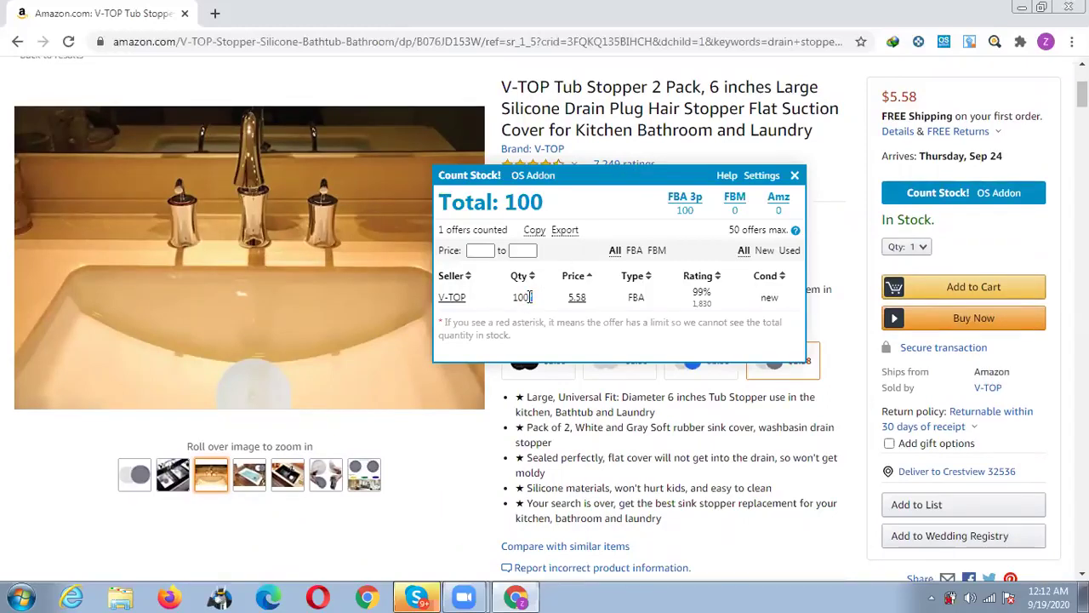
left_click_drag(531, 297, 526, 297)
left_click(796, 178)
scroll(606, 329, "up", 1)
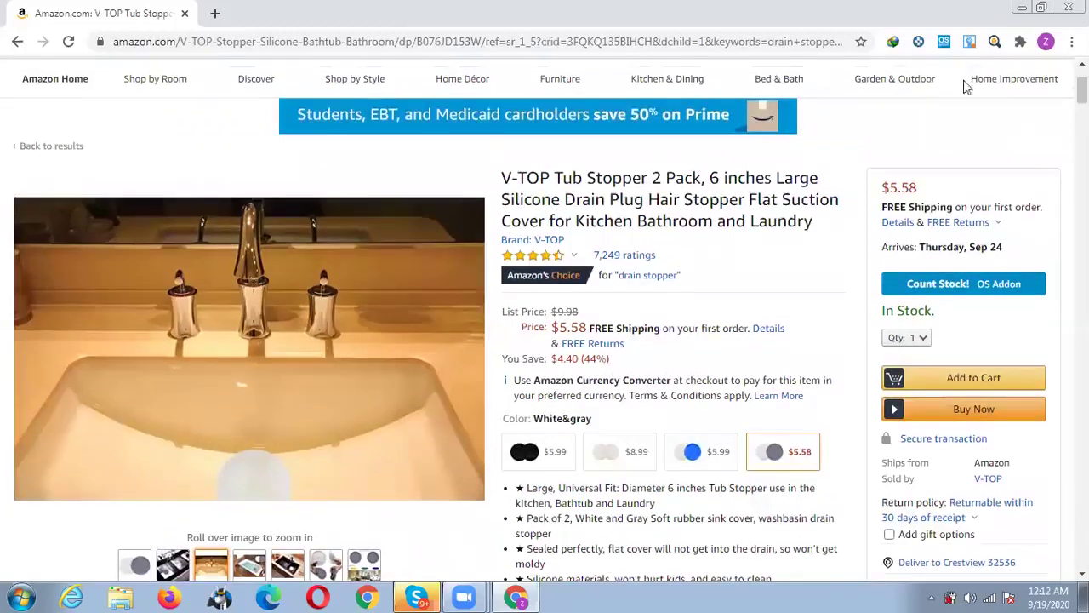
scroll(944, 77, "up", 2)
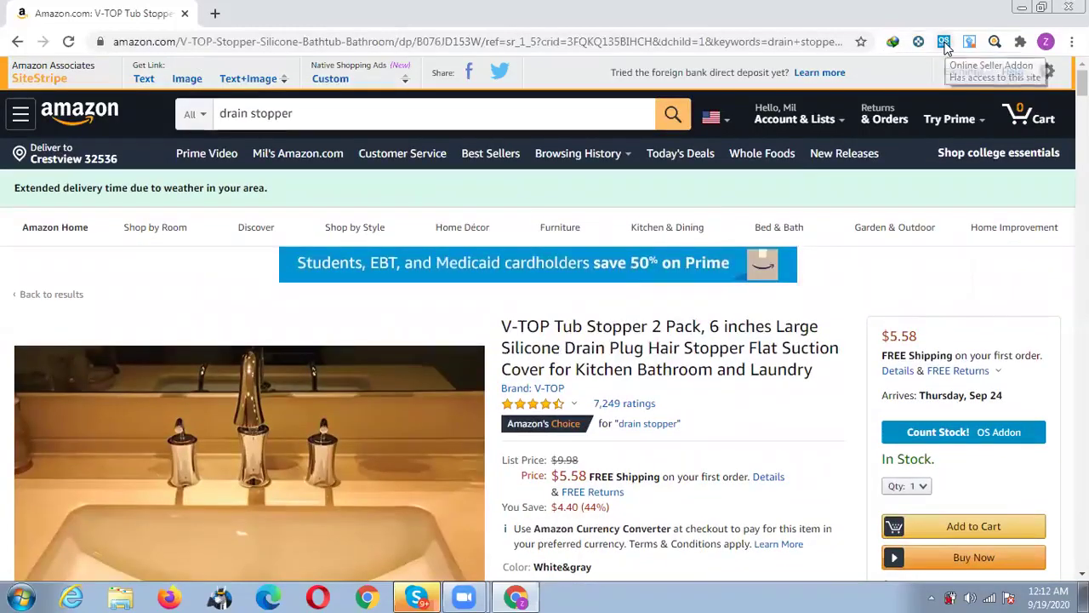
left_click(945, 44)
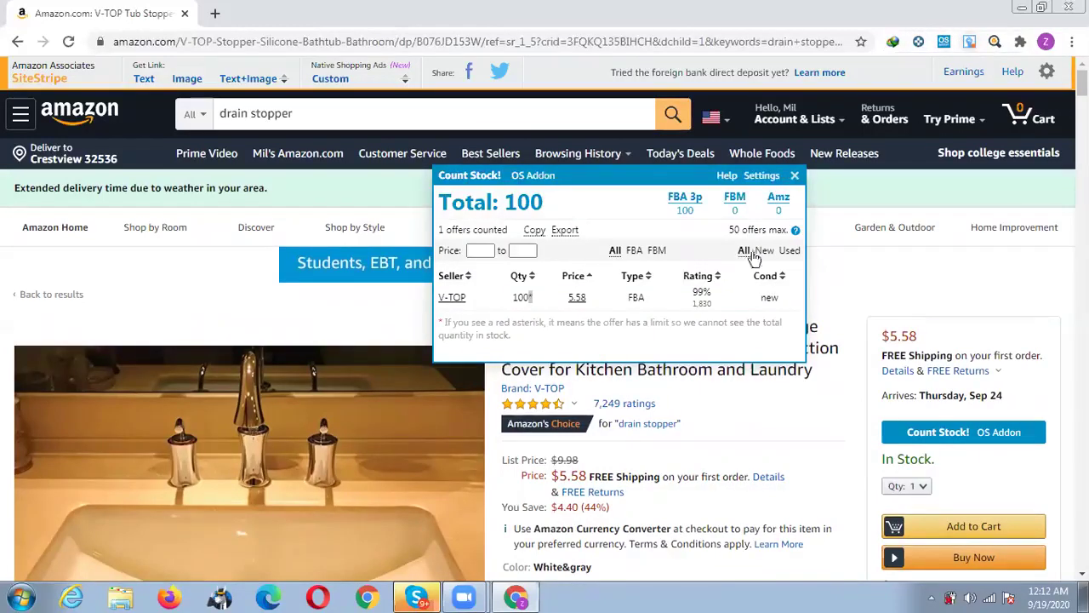
left_click(794, 176)
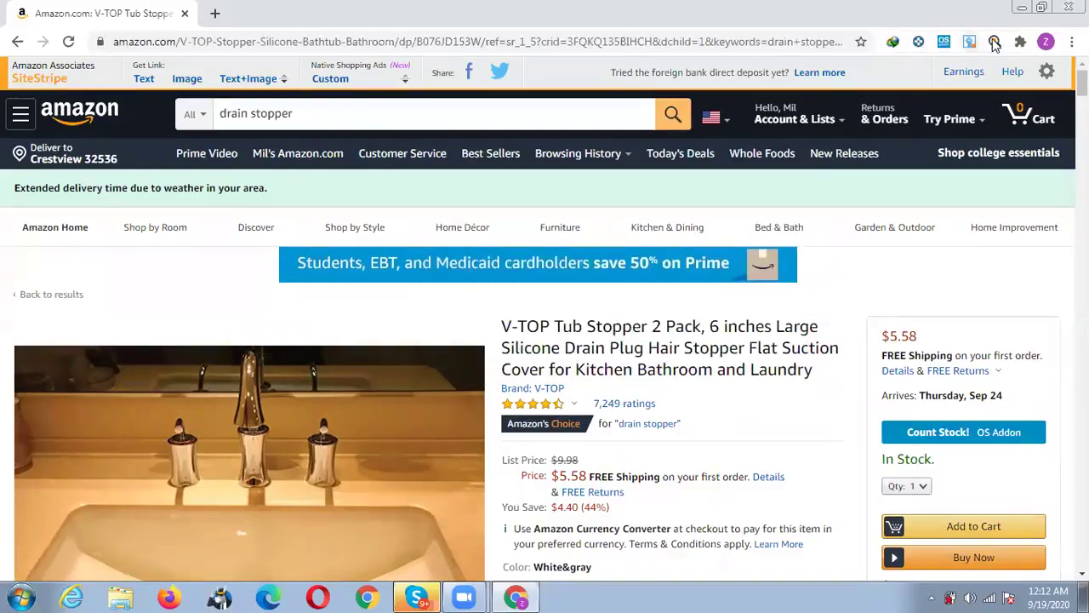
left_click(995, 43)
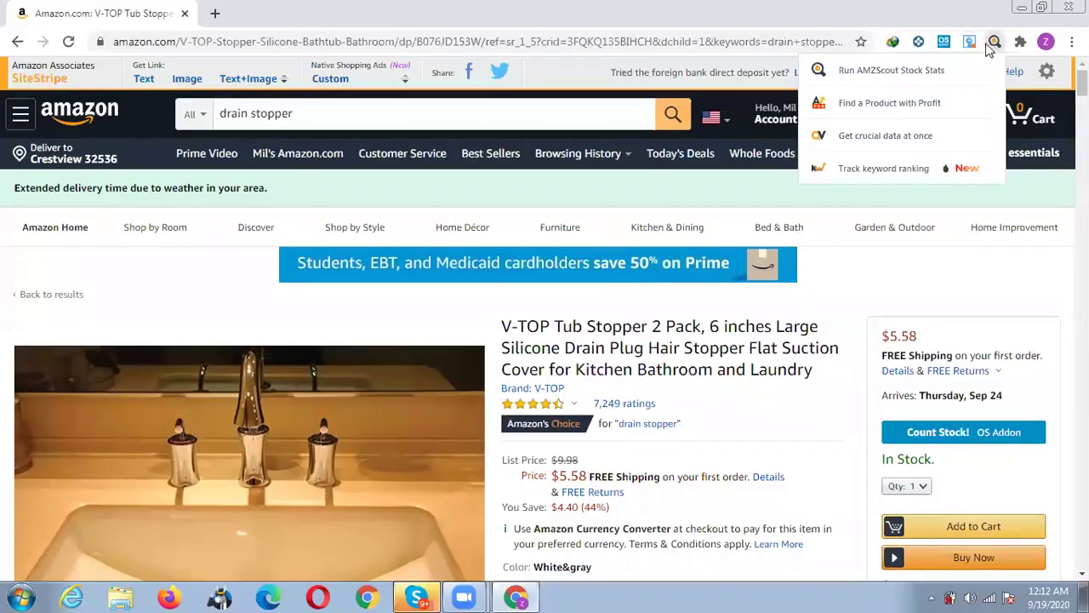
left_click(891, 73)
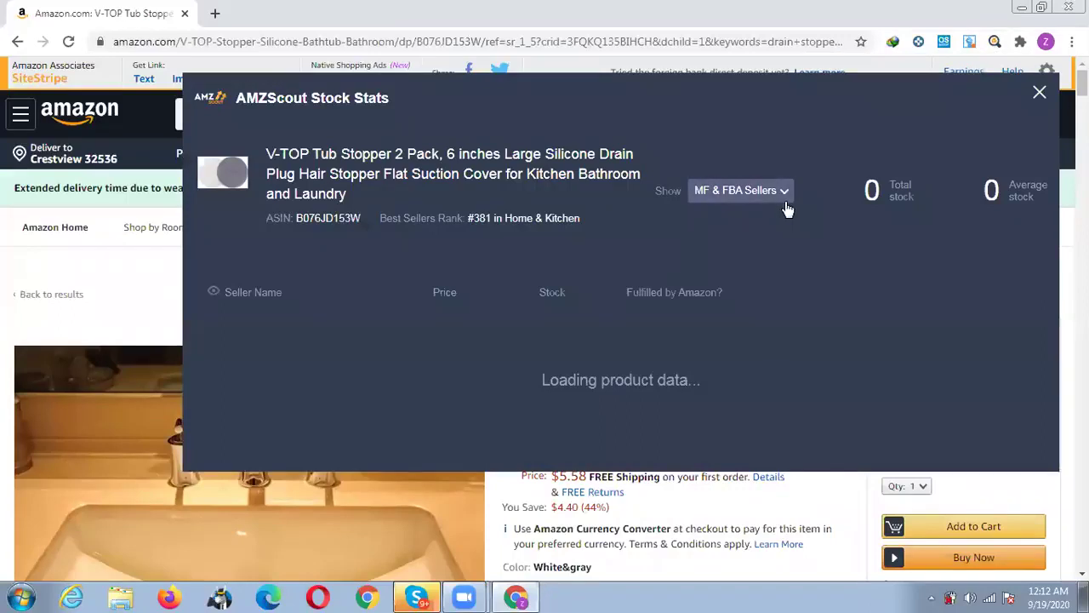
left_click(771, 192)
left_click(729, 220)
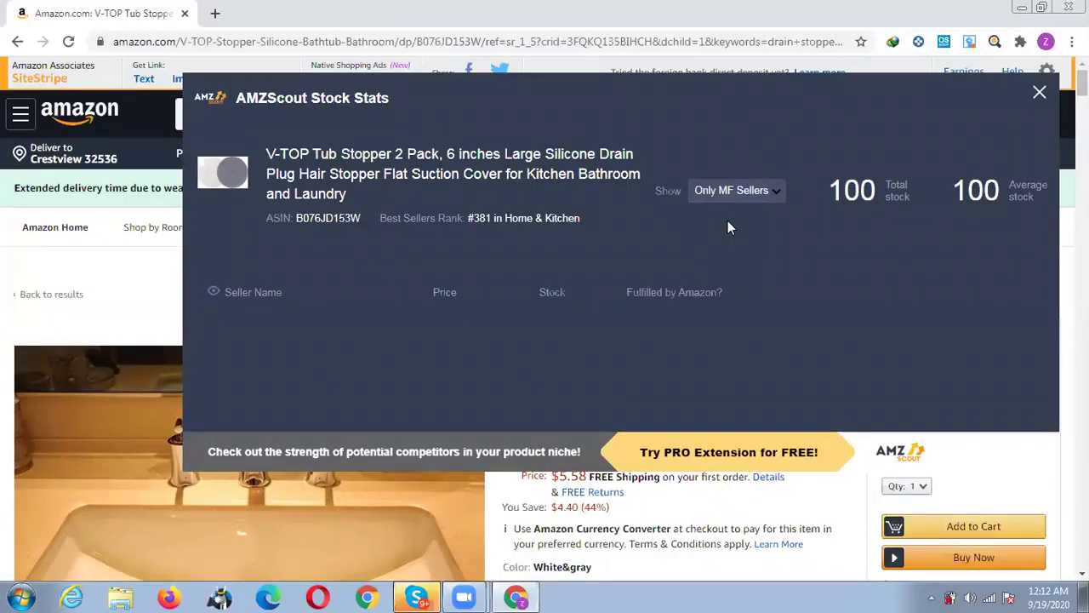
left_click(749, 197)
left_click(730, 242)
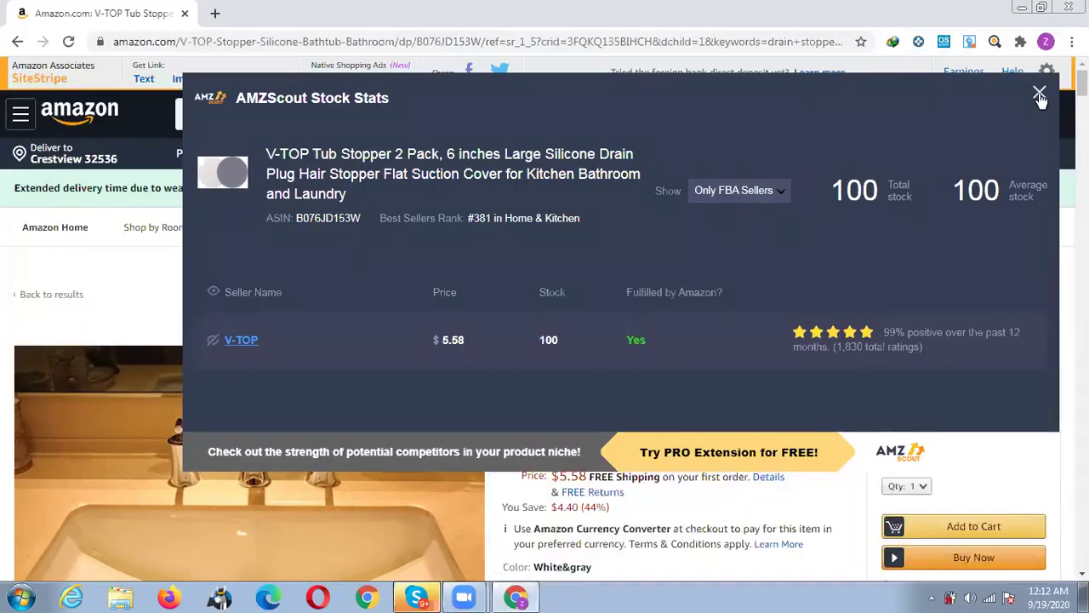
left_click(1040, 95)
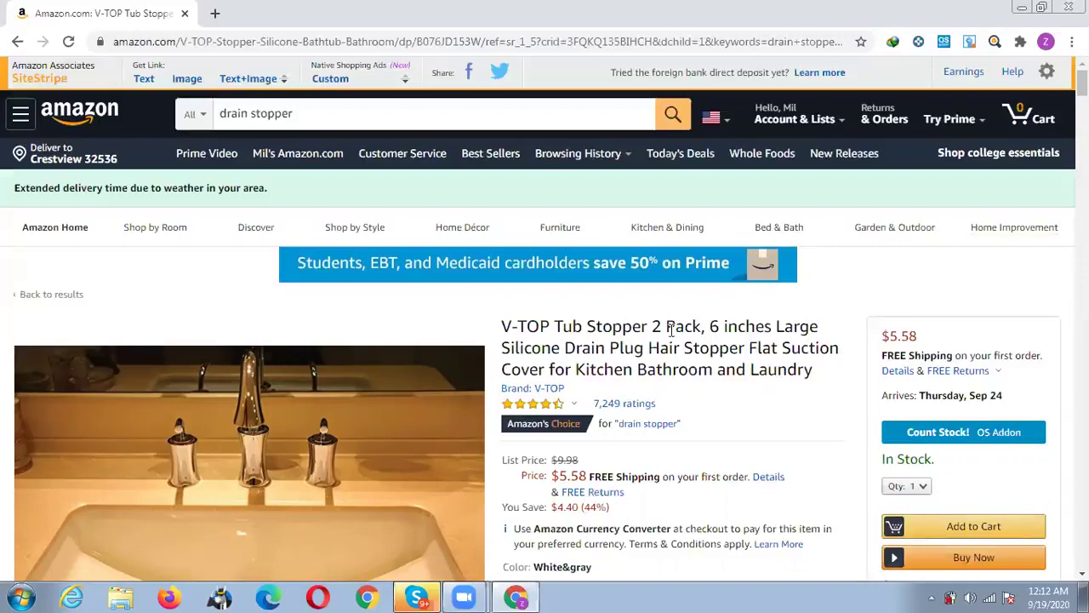
scroll(637, 330, "down", 1)
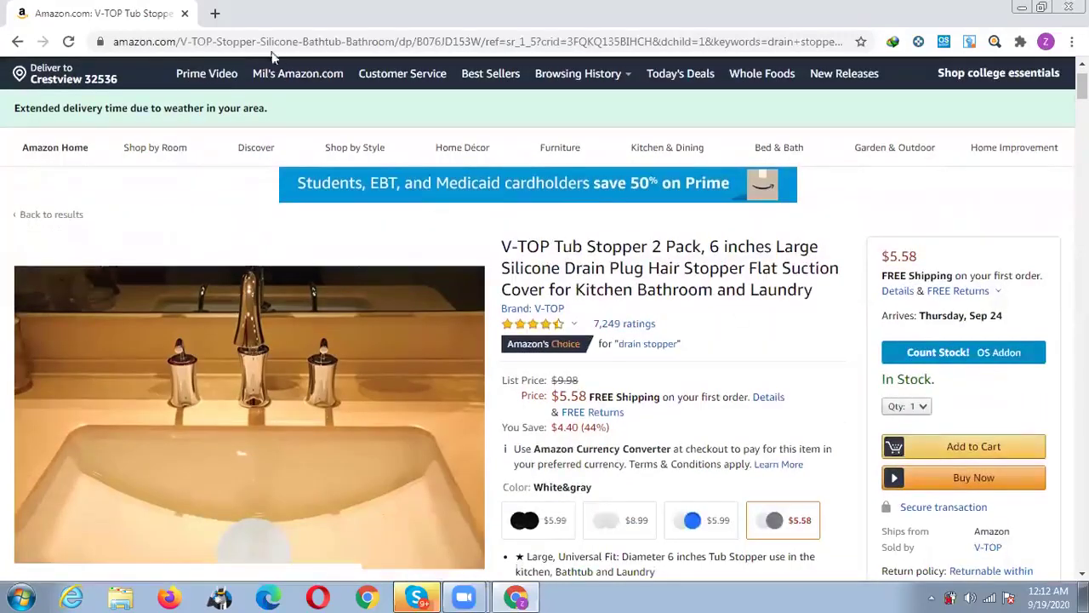
Open eBay's Verified Rights Owner Program page in a new tab and copy the brand V-TOP.
left_click(218, 16)
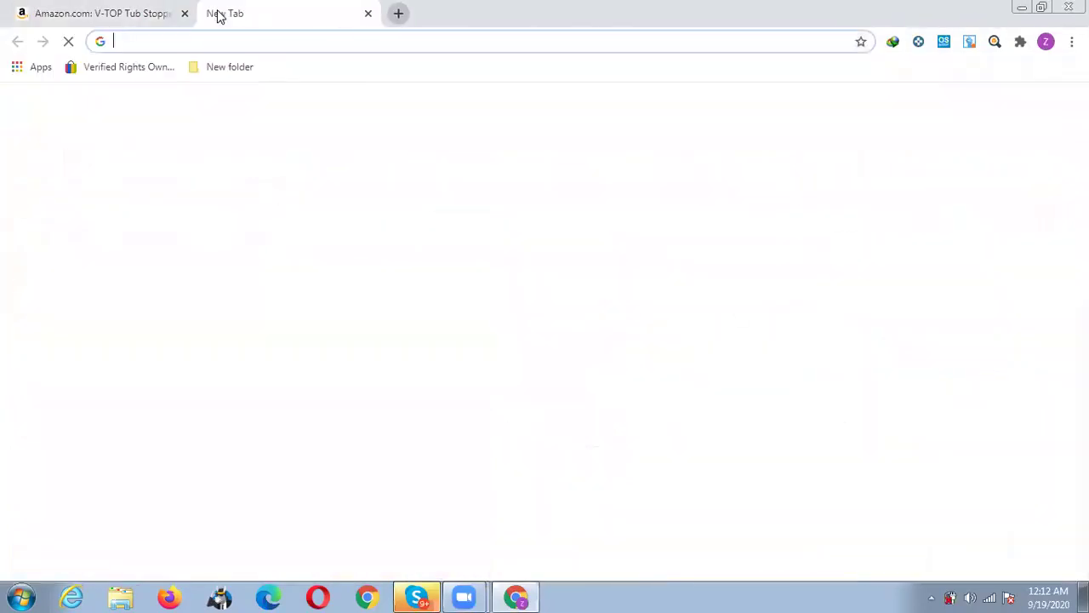
left_click(131, 76)
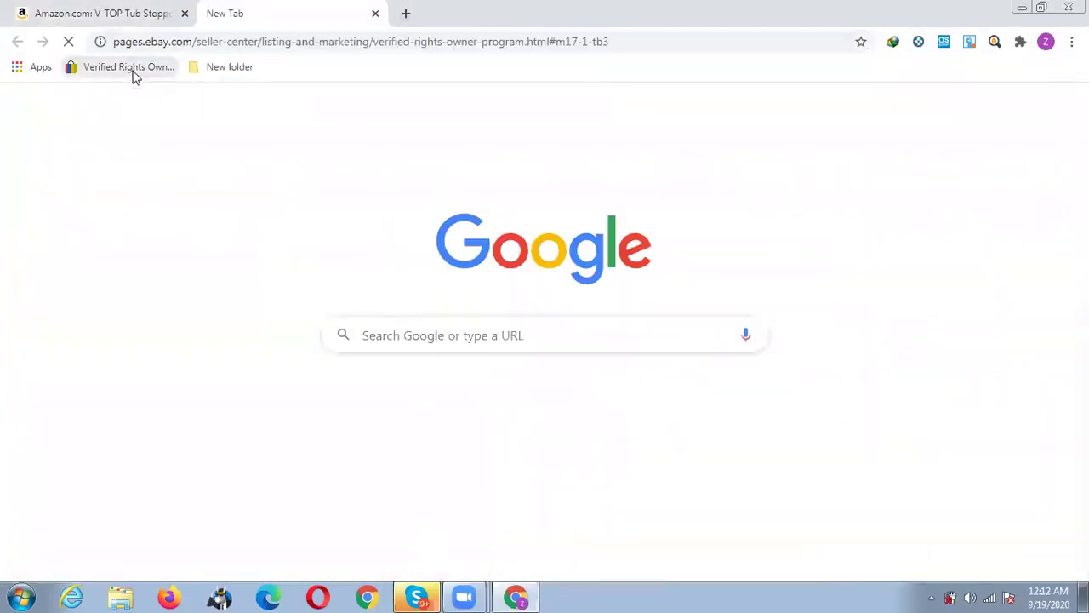
left_click(128, 17)
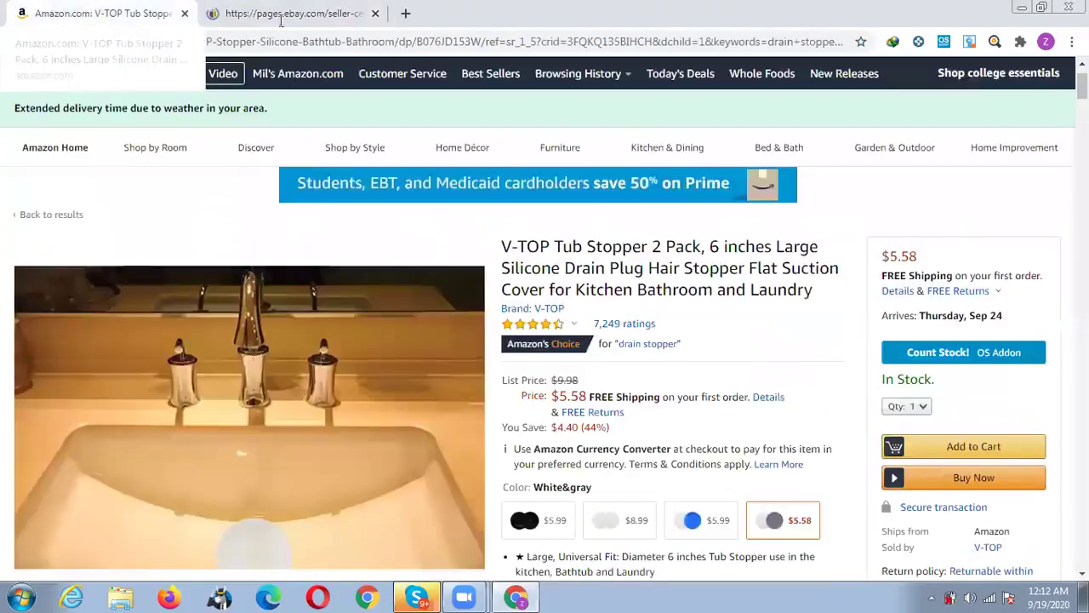
double_click(547, 246)
right_click(515, 246)
left_click(532, 258)
left_click(309, 12)
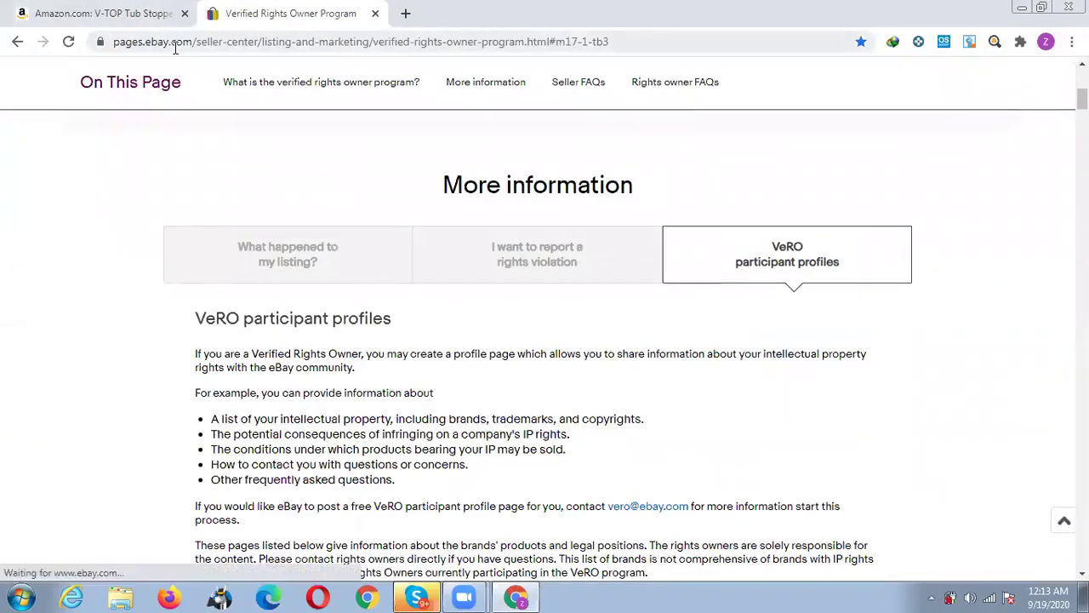
Find 'v top' on the VeRO participant list, which returns no match.
key("ctrl+f")
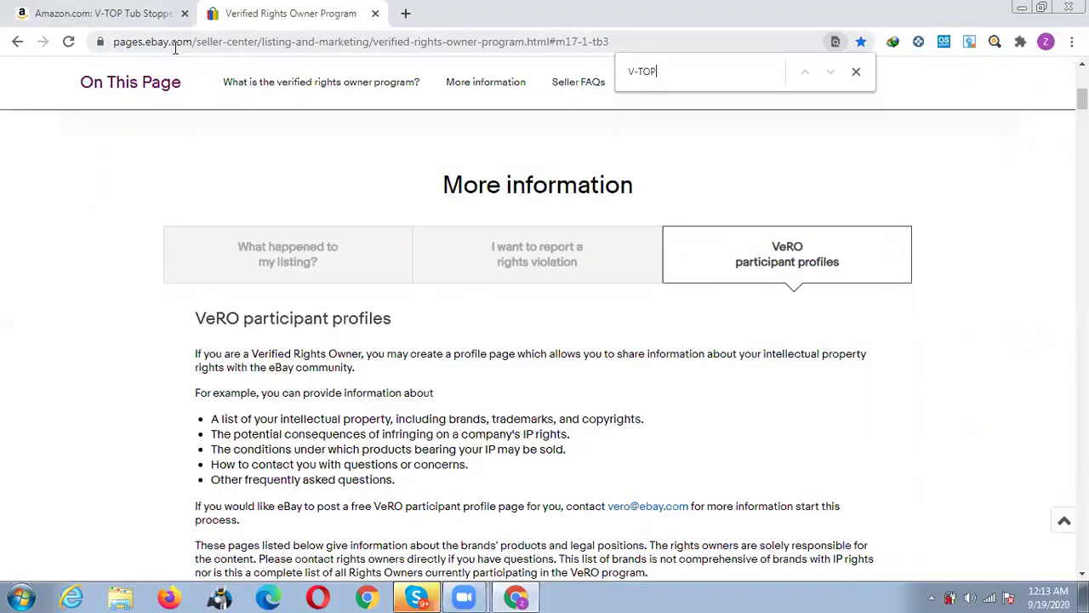
key("BackSpace")
key("BackSpace")
key("BackSpace")
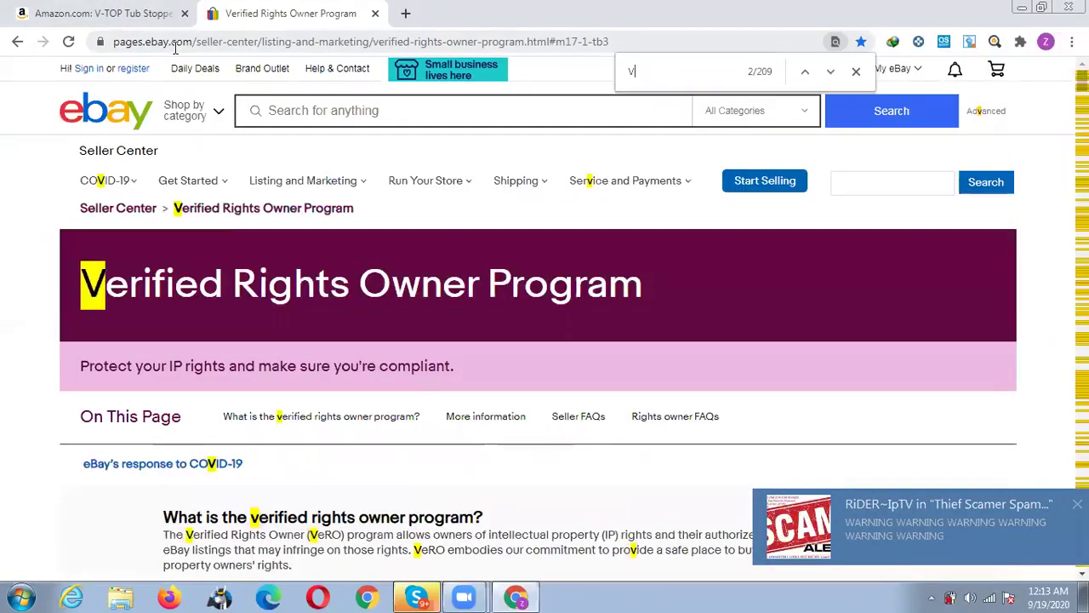
key("BackSpace")
type("top")
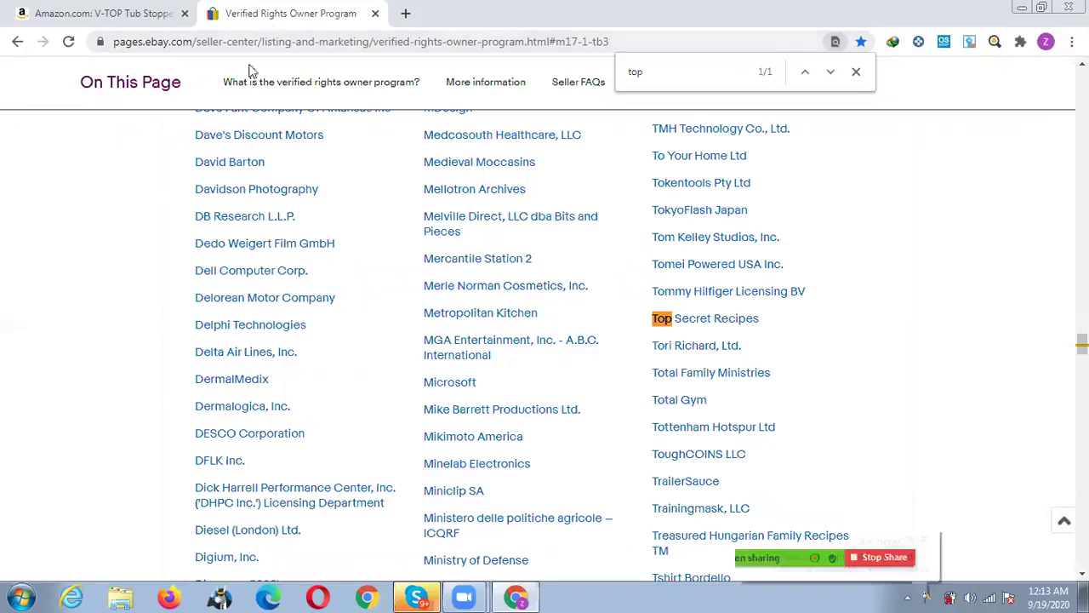
key("BackSpace")
key("BackSpace")
key("BackSpace")
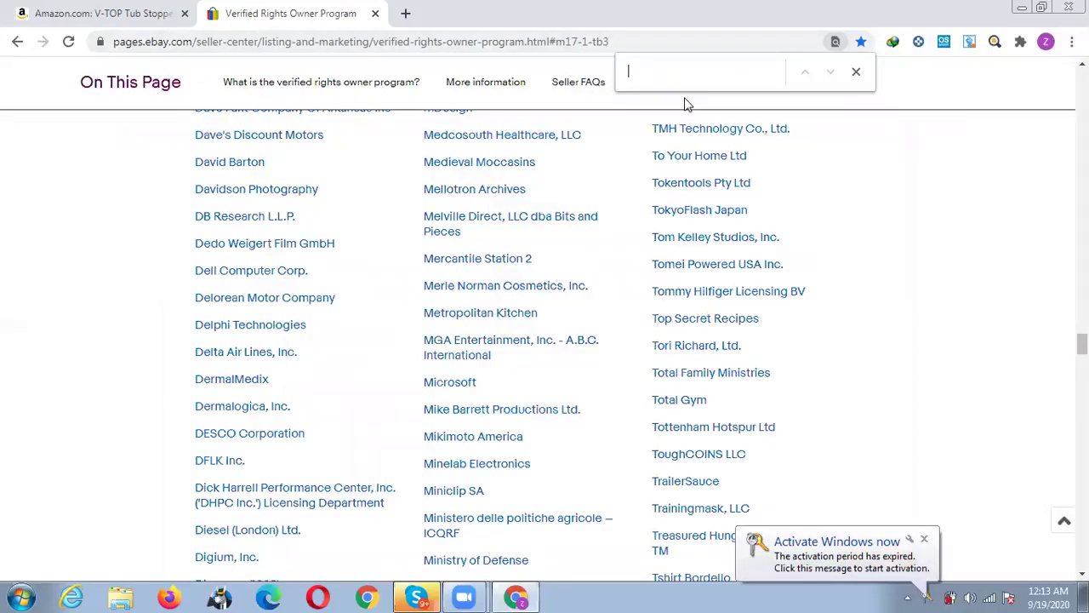
type("v top")
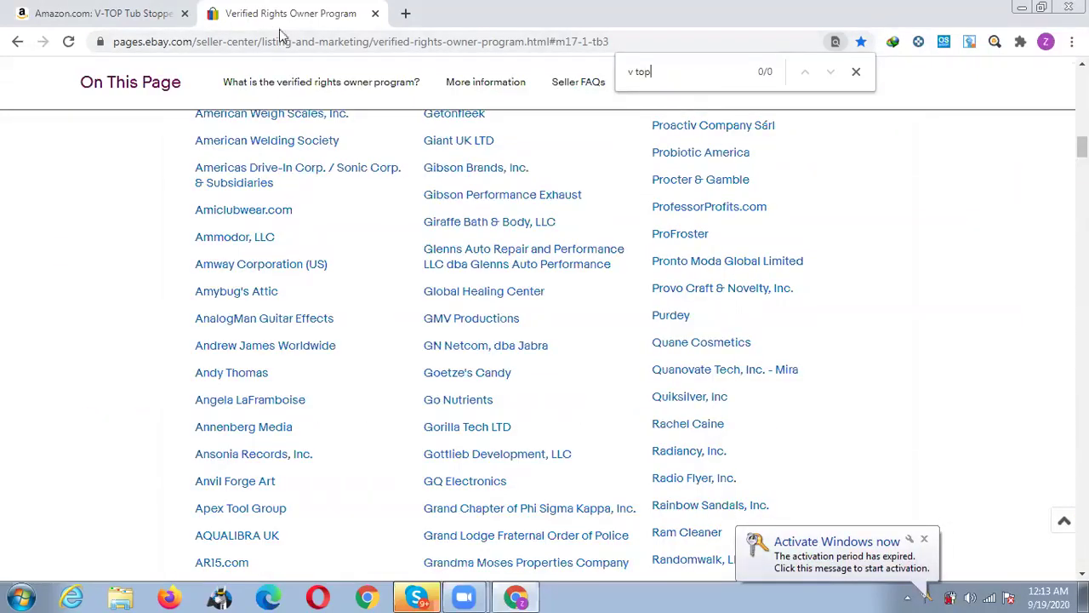
Open eBay in a new tab positioned next to the Amazon tab.
left_click(405, 15)
type("ebay.com")
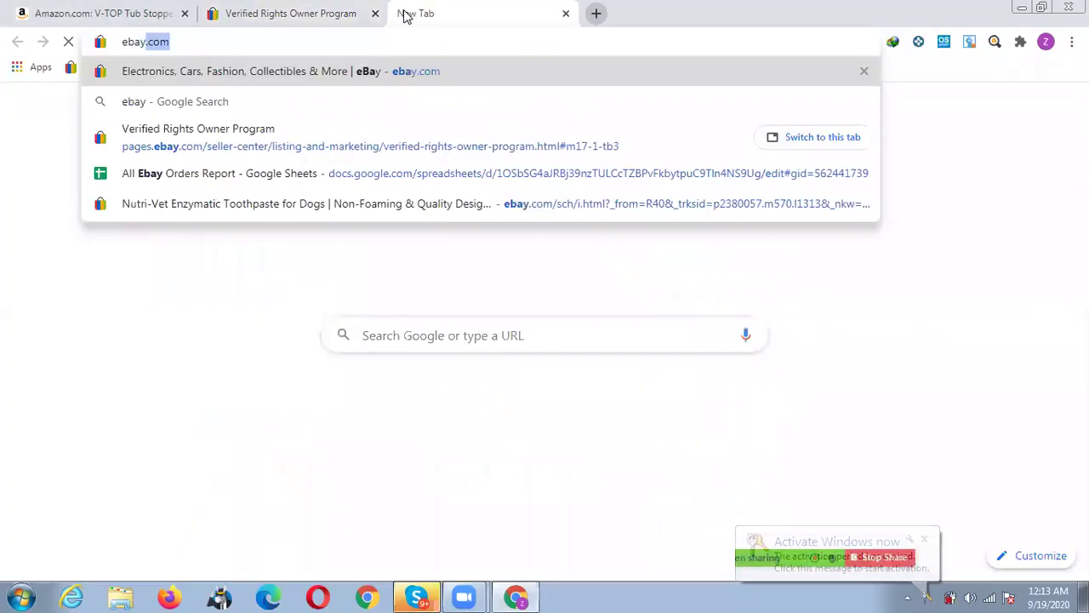
key("Return")
left_click(121, 7)
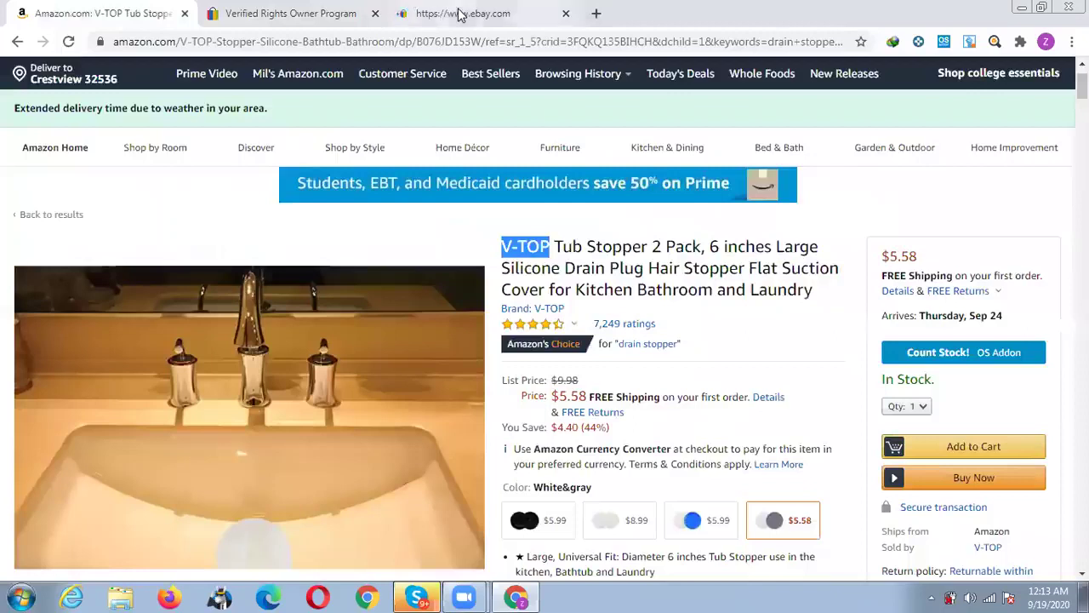
left_click_drag(429, 14, 290, 14)
Search eBay for 'Tub Stopper', taken from the Amazon product title.
left_click(75, 13)
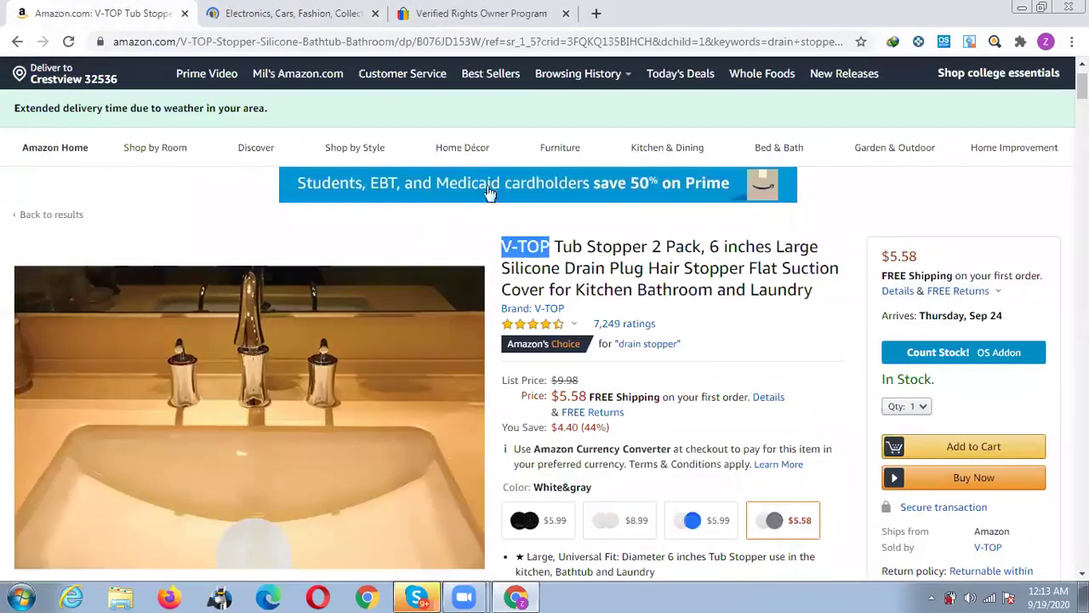
left_click(534, 255)
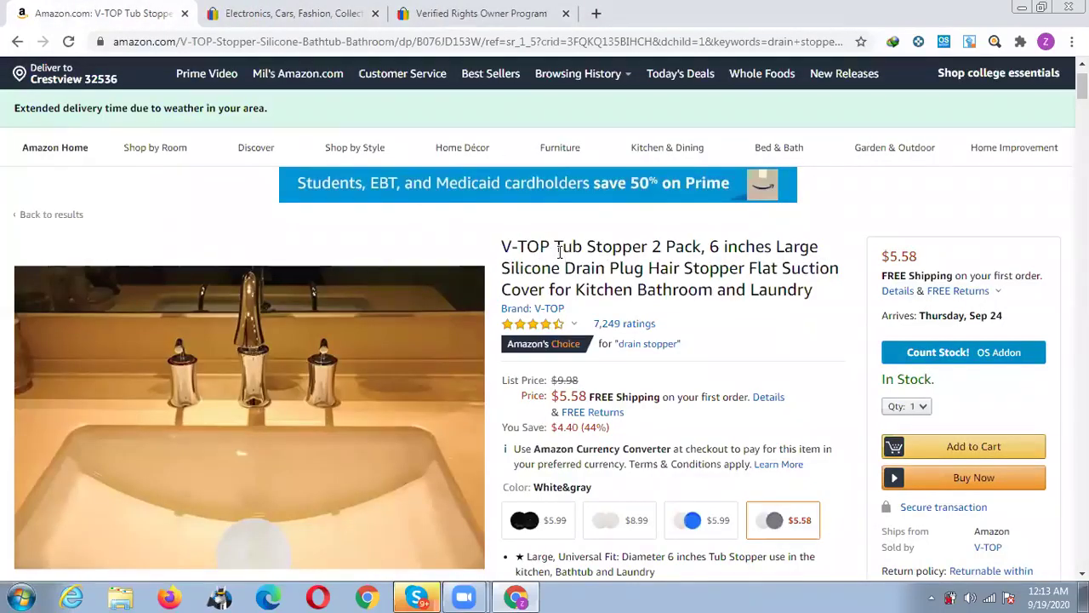
left_click_drag(558, 247, 649, 246)
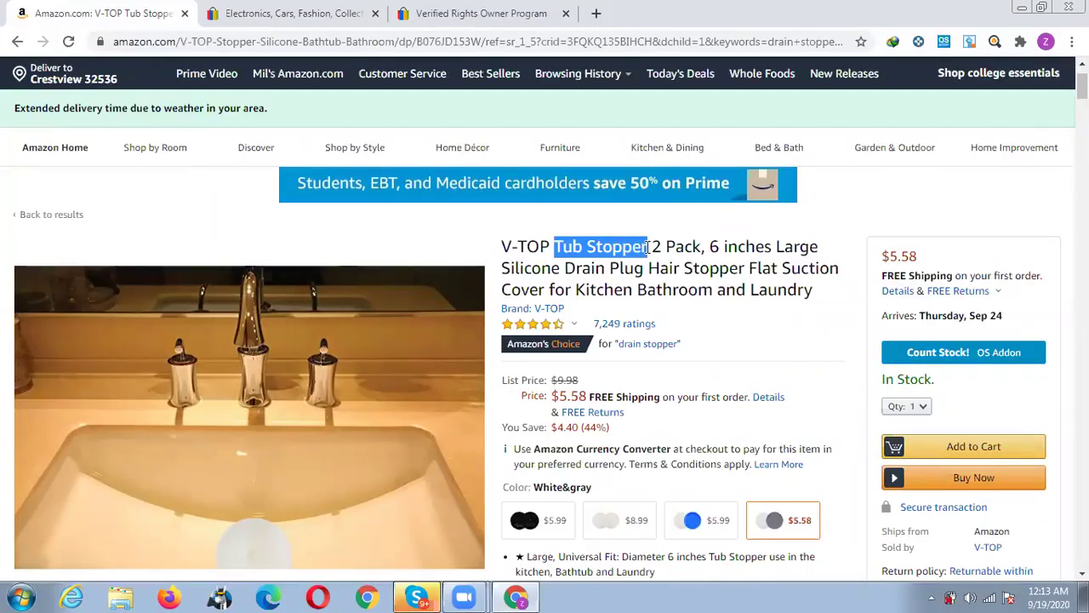
left_click(298, 10)
left_click(335, 102)
key("ctrl+v")
key("Return")
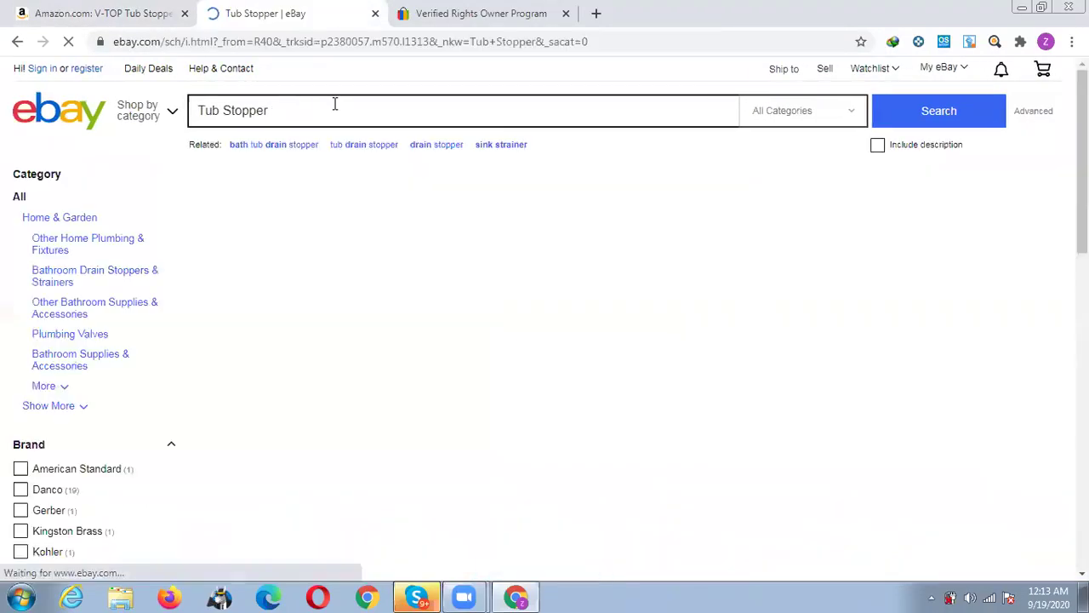
Add the brand to the query and search eBay for 'V-Top Tub Stopper'.
left_click(126, 8)
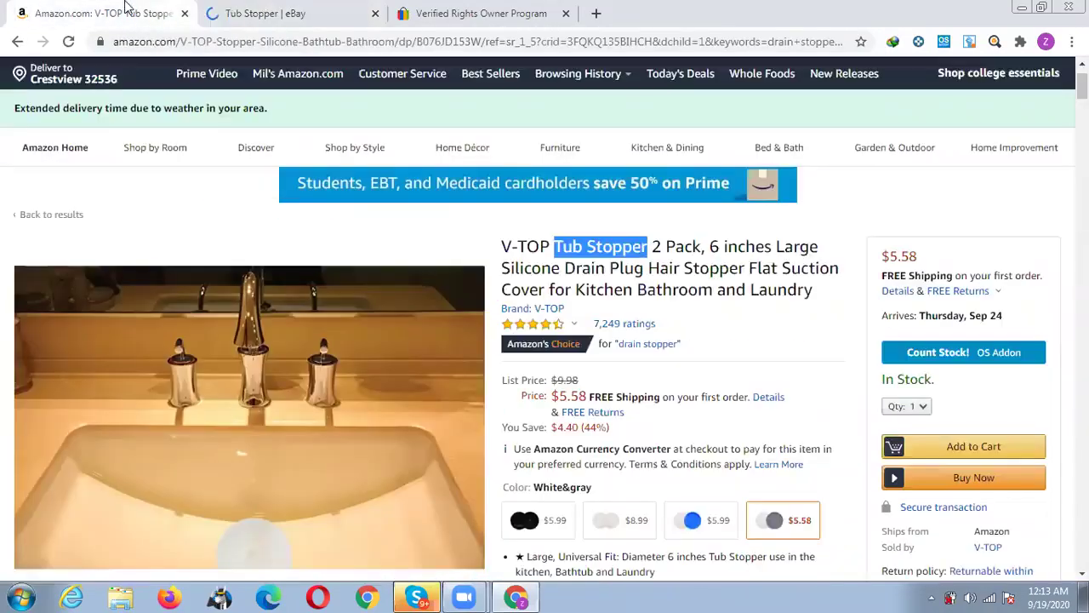
left_click(255, 14)
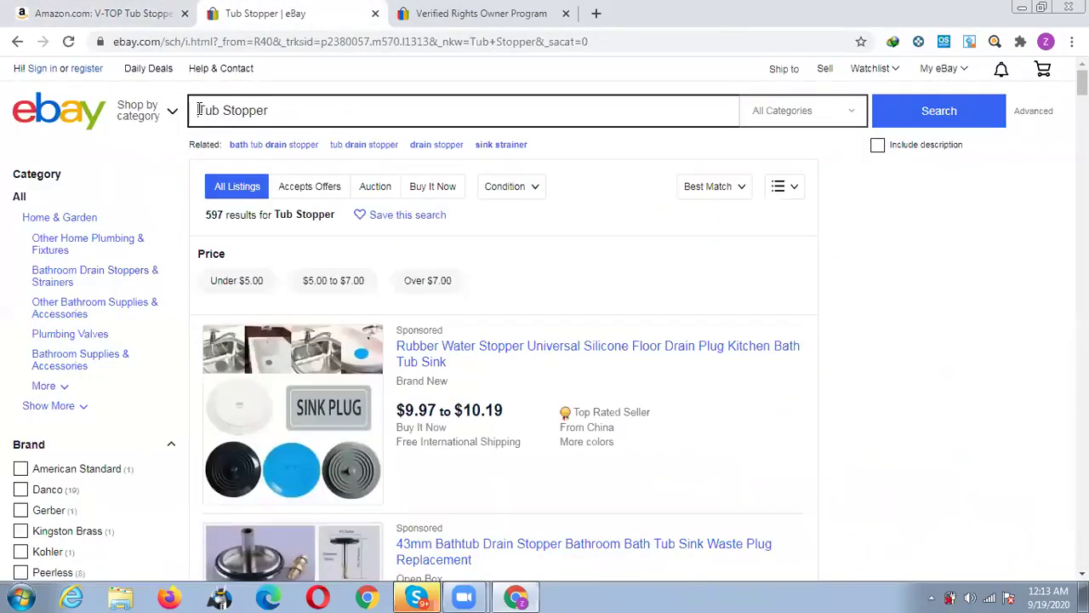
left_click(199, 110)
type("V-Top")
key("Return")
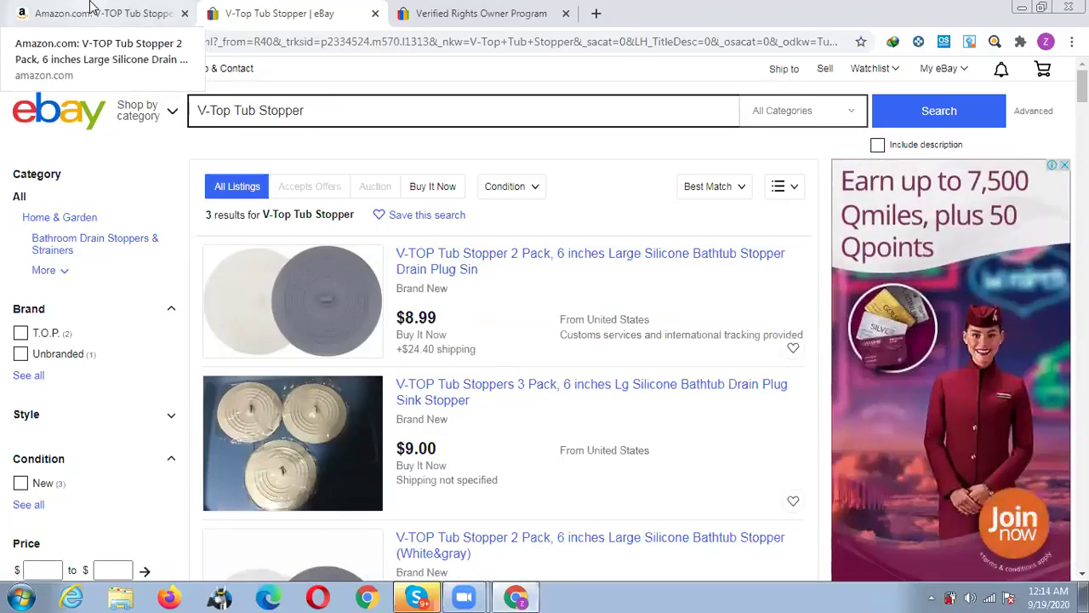
Filter the V-Top Tub Stopper results to New condition, Buy It Now, and US Only.
scroll(137, 312, "down", 3)
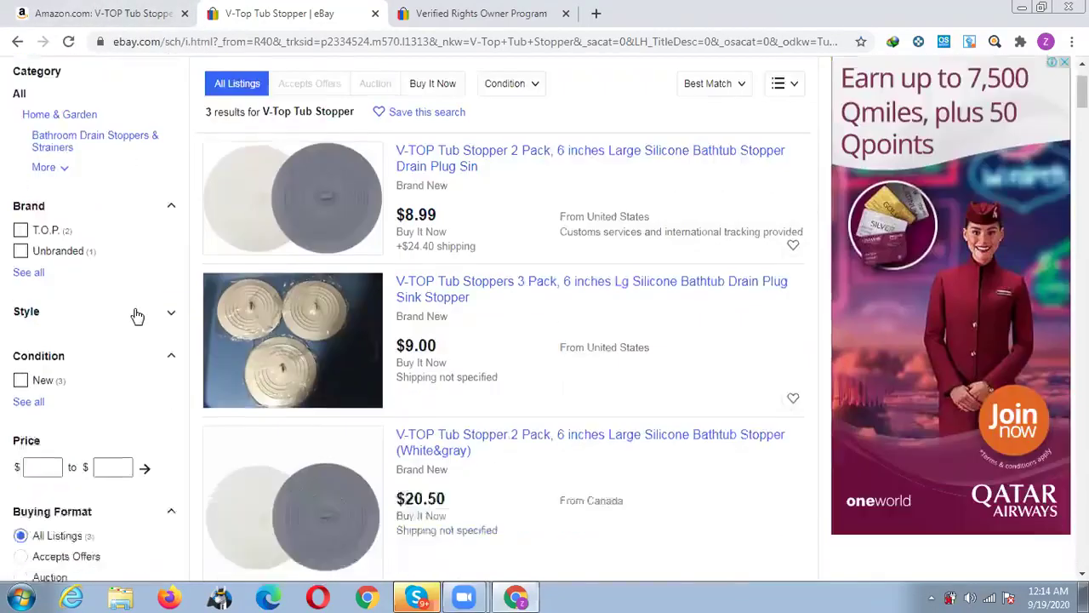
left_click(20, 244)
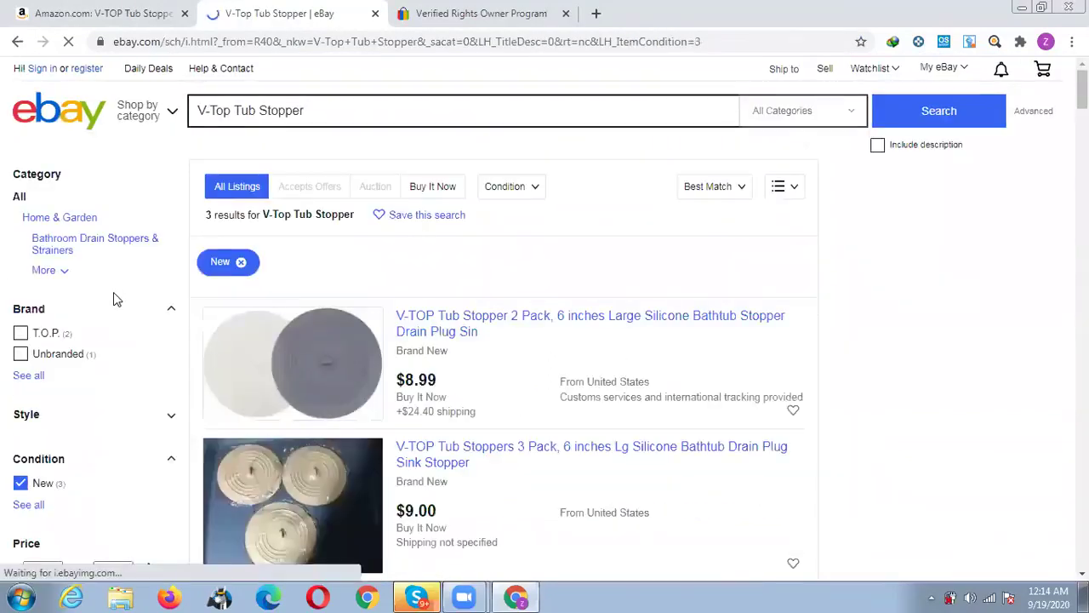
scroll(113, 292, "down", 3)
scroll(113, 292, "down", 1)
left_click(21, 381)
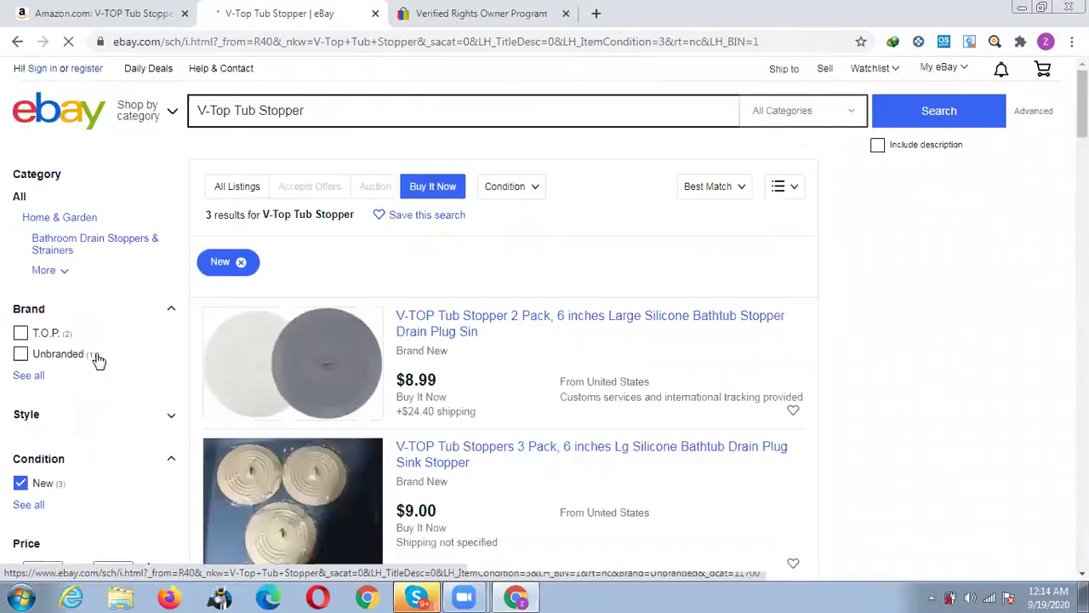
scroll(99, 360, "down", 4)
scroll(99, 360, "down", 2)
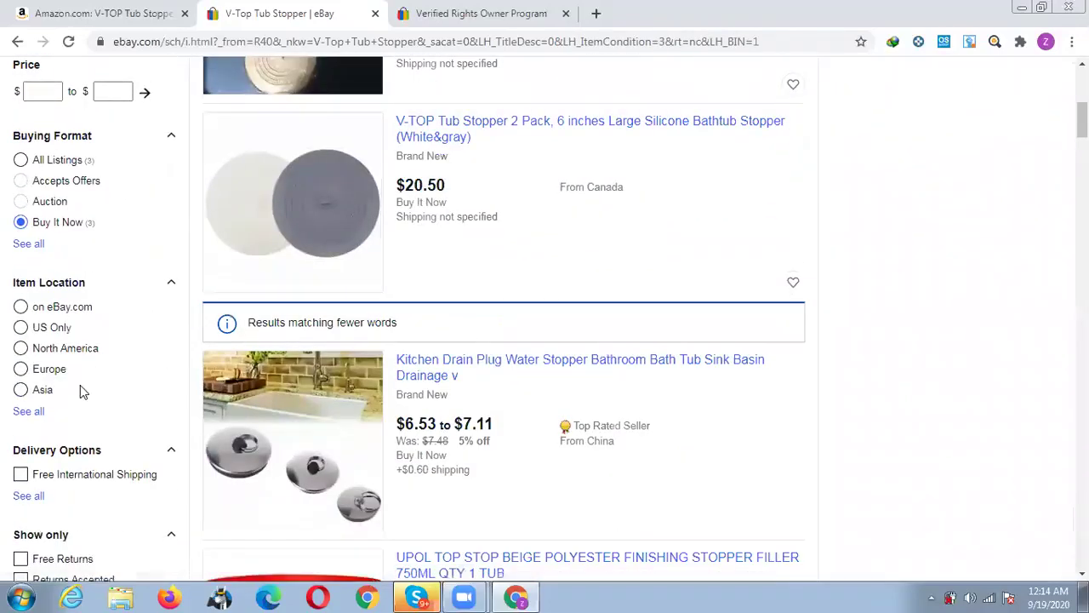
left_click(21, 329)
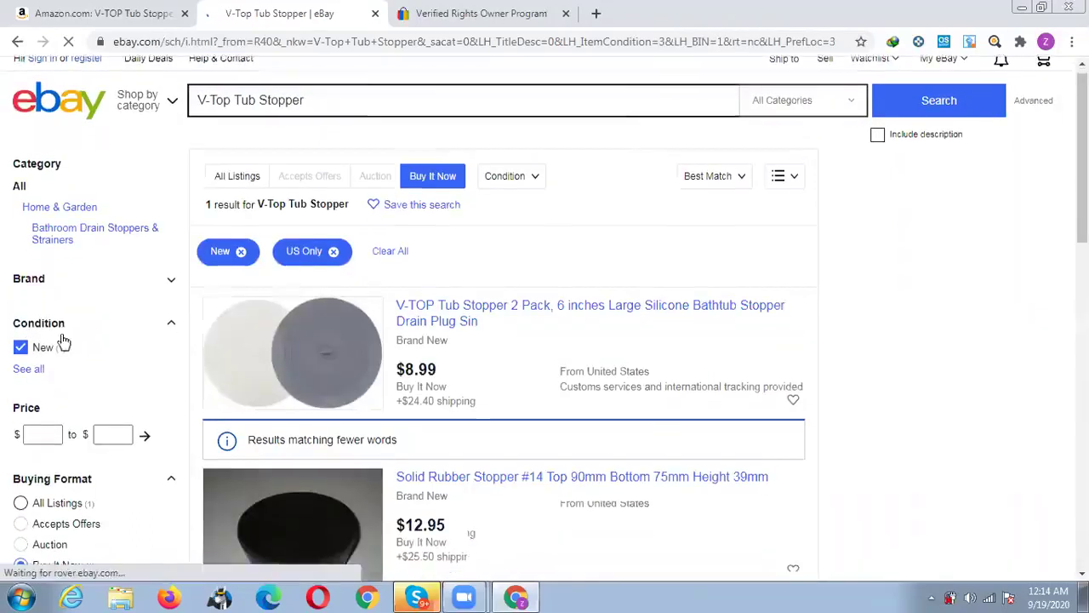
Show only Sold Items, drop the Completed Items filter, and review the remaining matches.
scroll(63, 344, "down", 8)
left_click(22, 358)
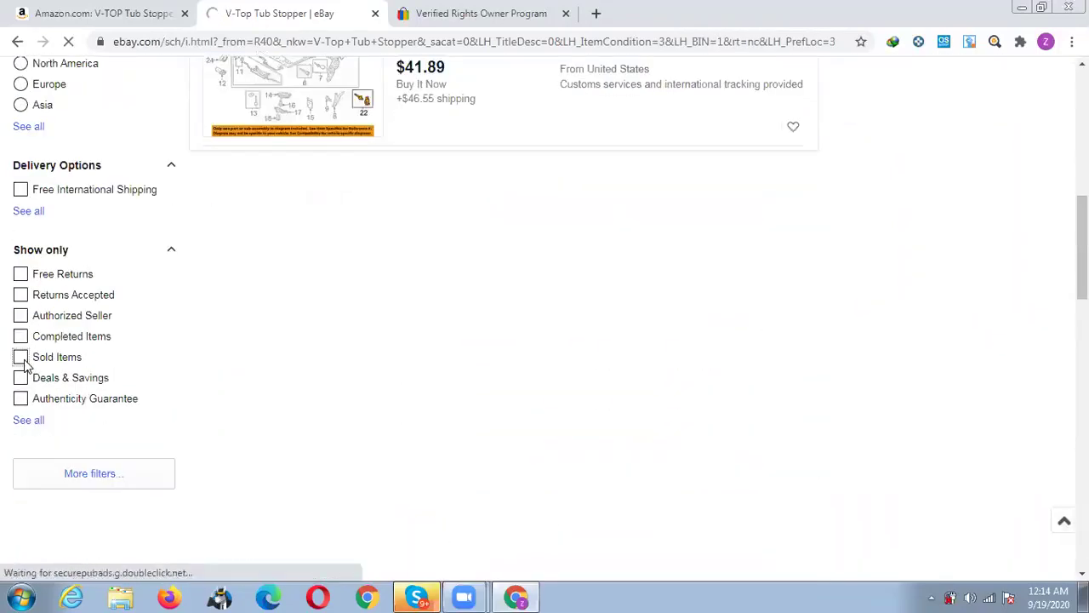
scroll(25, 365, "down", 5)
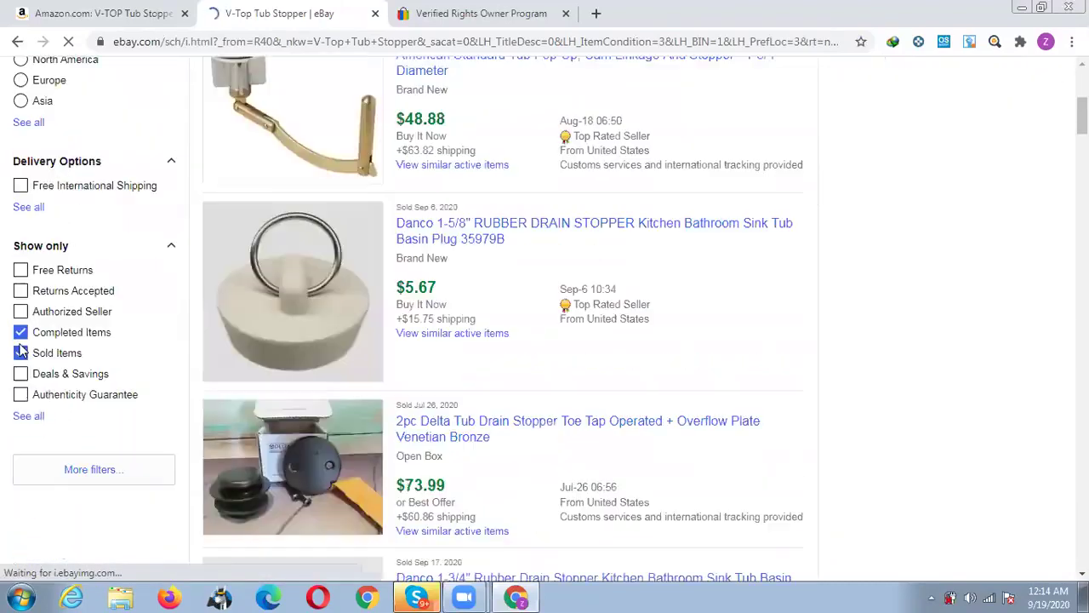
left_click(21, 333)
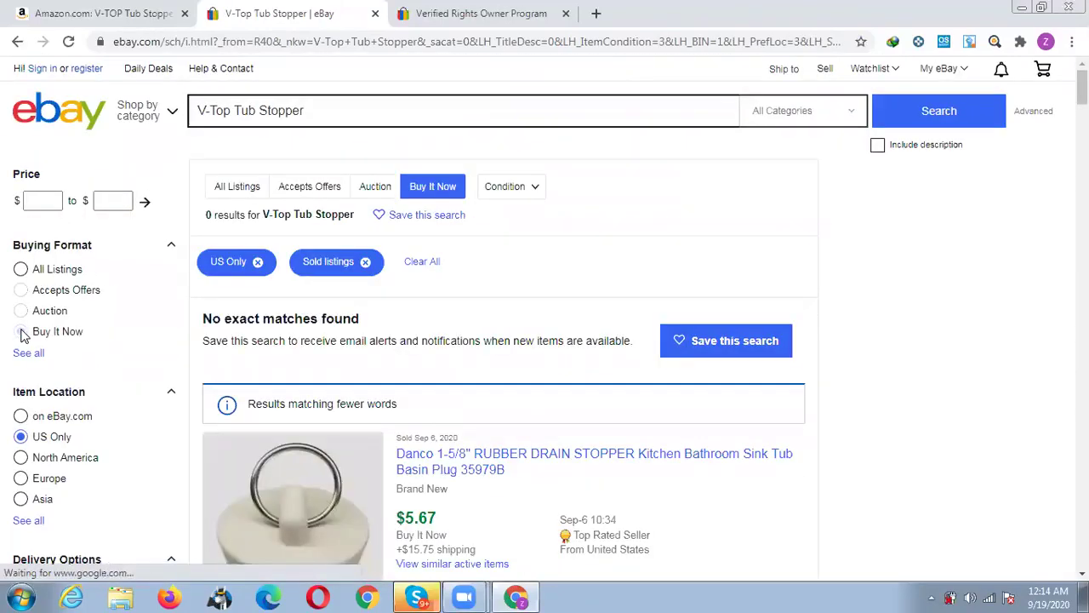
scroll(877, 282, "down", 3)
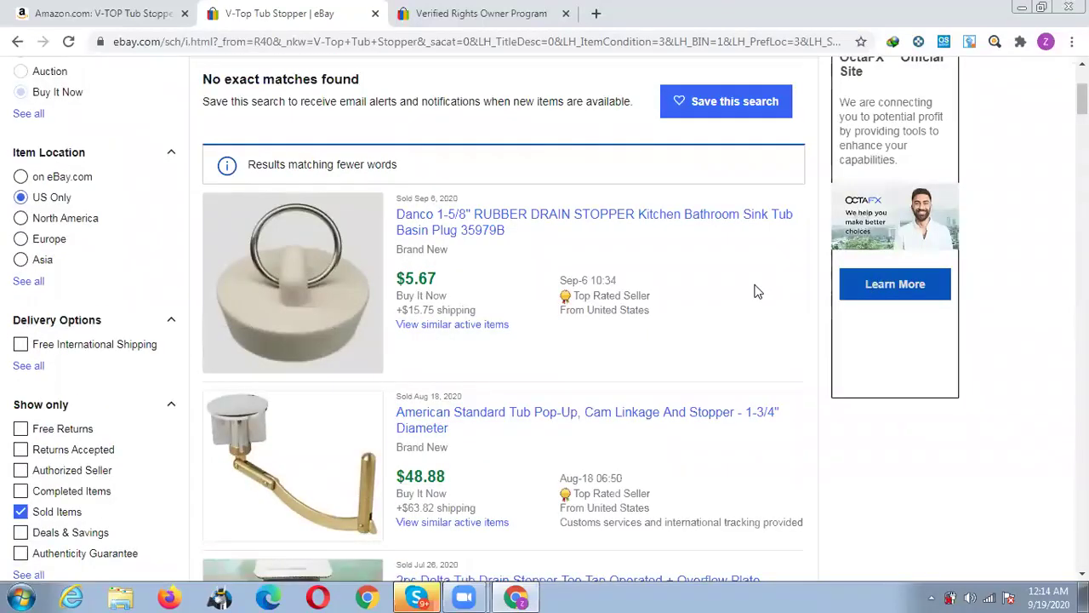
scroll(758, 292, "down", 1)
scroll(747, 300, "up", 2)
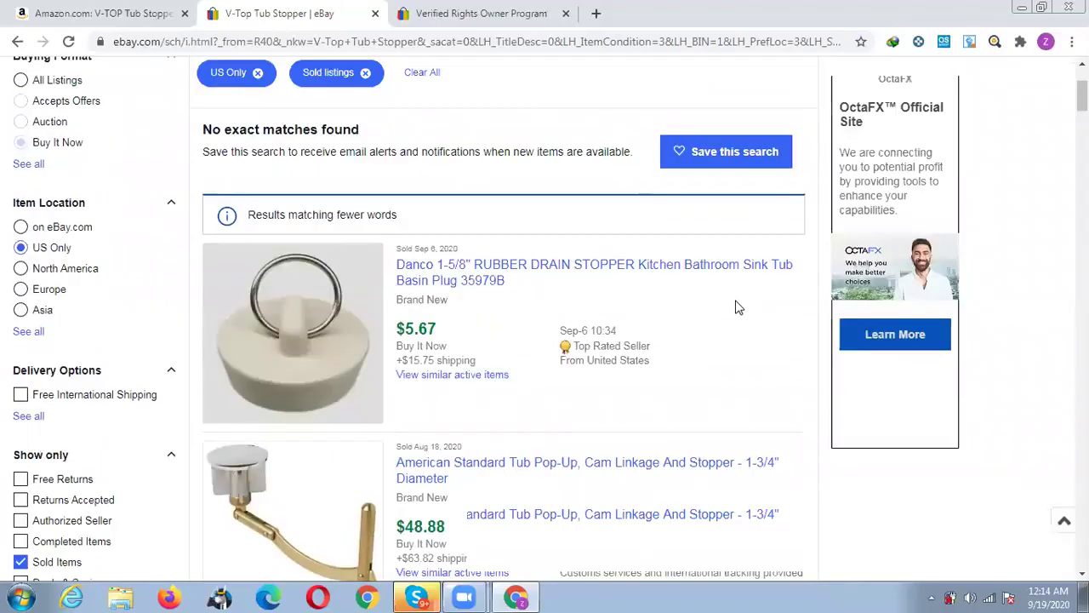
scroll(738, 307, "up", 3)
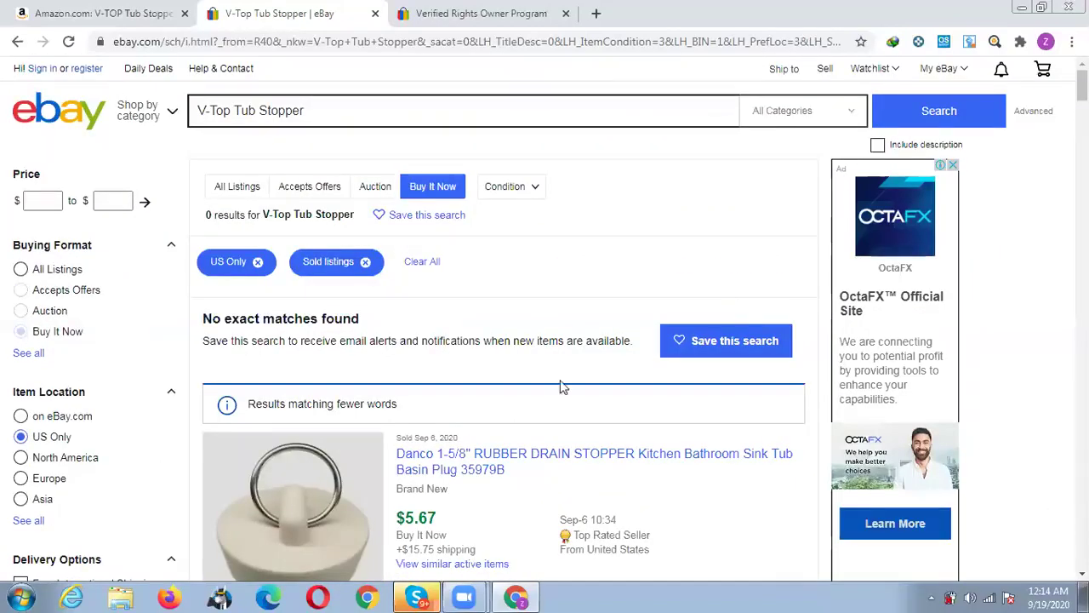
Open the $5.67 Danco drain stopper listing in a new tab and view it.
scroll(469, 313, "down", 2)
middle_click(469, 313)
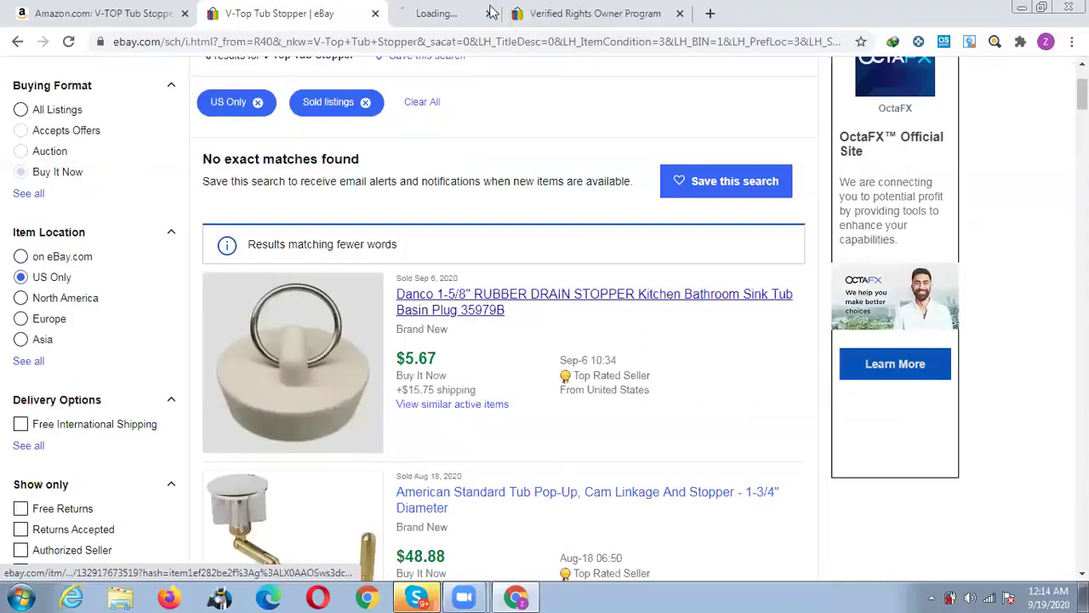
key("ctrl+Tab")
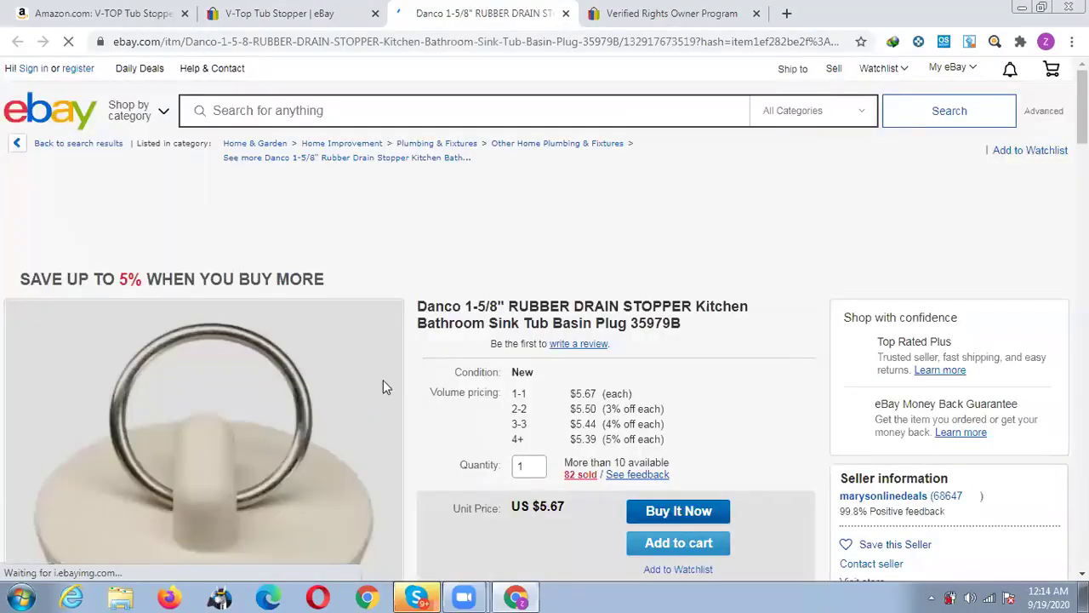
Get the Danco stopper's shipping rates for United States, ZIP code 32536.
scroll(384, 383, "down", 5)
scroll(366, 379, "down", 5)
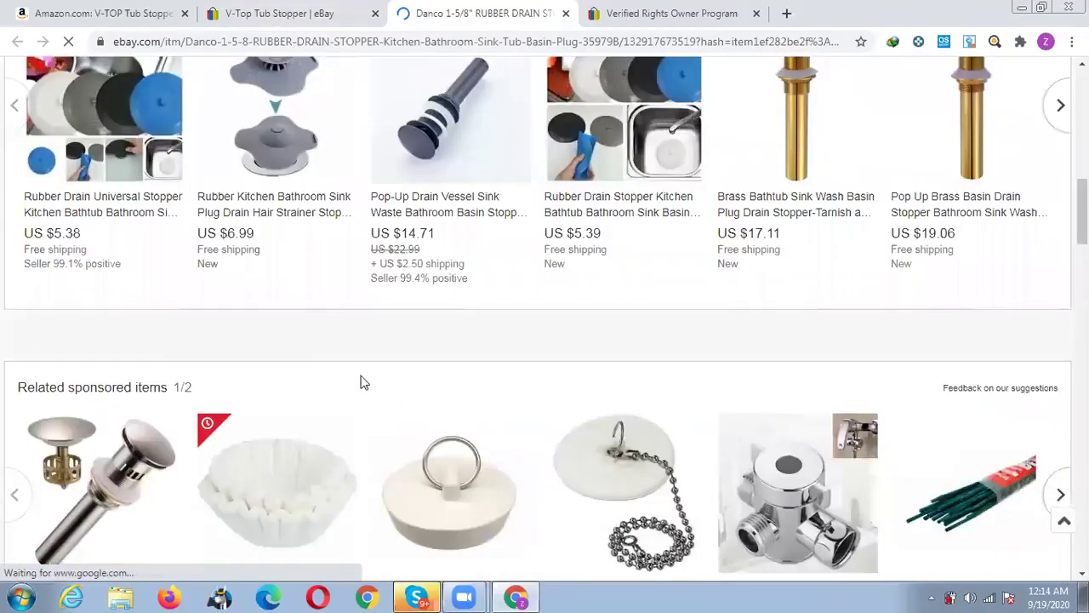
scroll(201, 360, "down", 5)
scroll(175, 263, "down", 1)
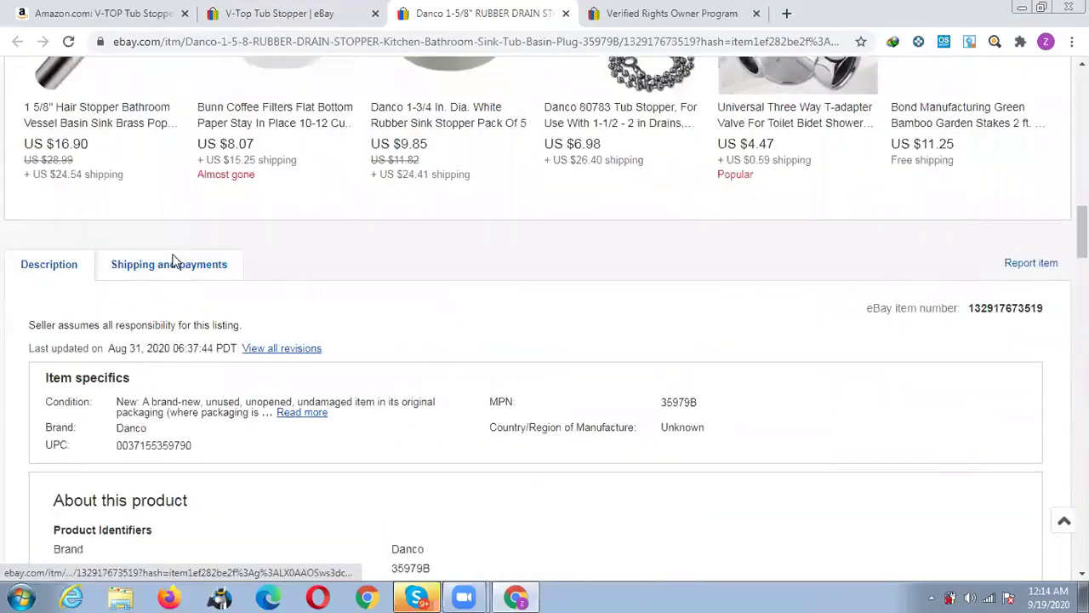
left_click(173, 264)
scroll(436, 304, "down", 2)
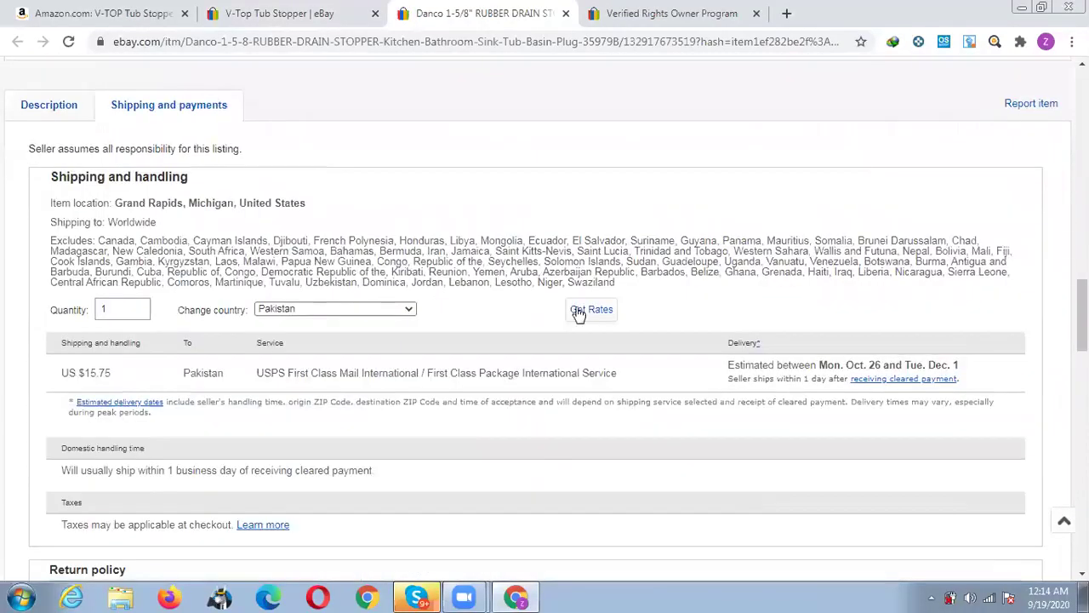
left_click(330, 311)
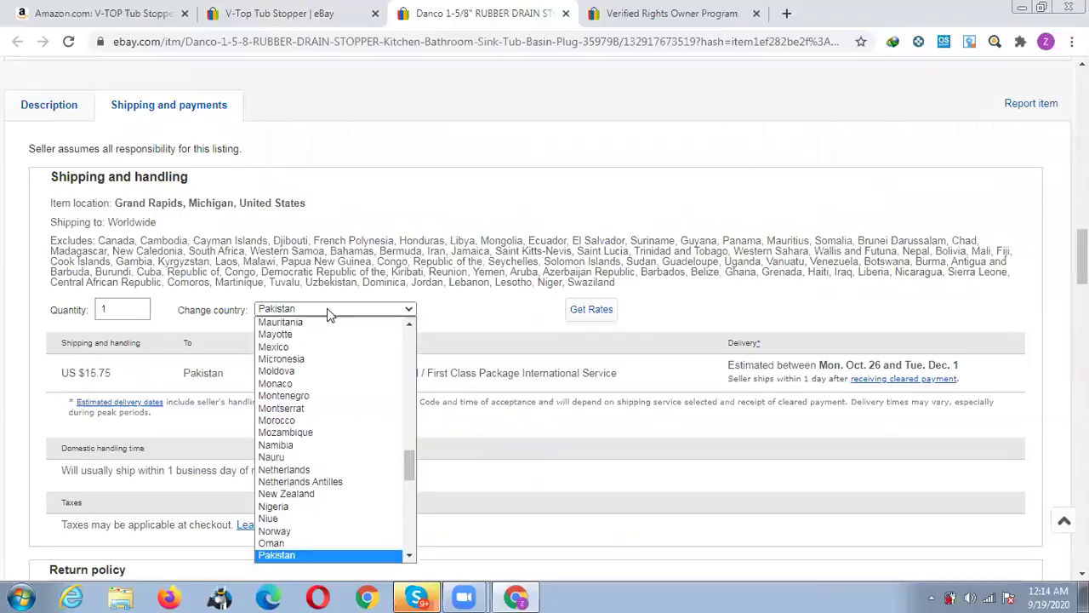
type("united states")
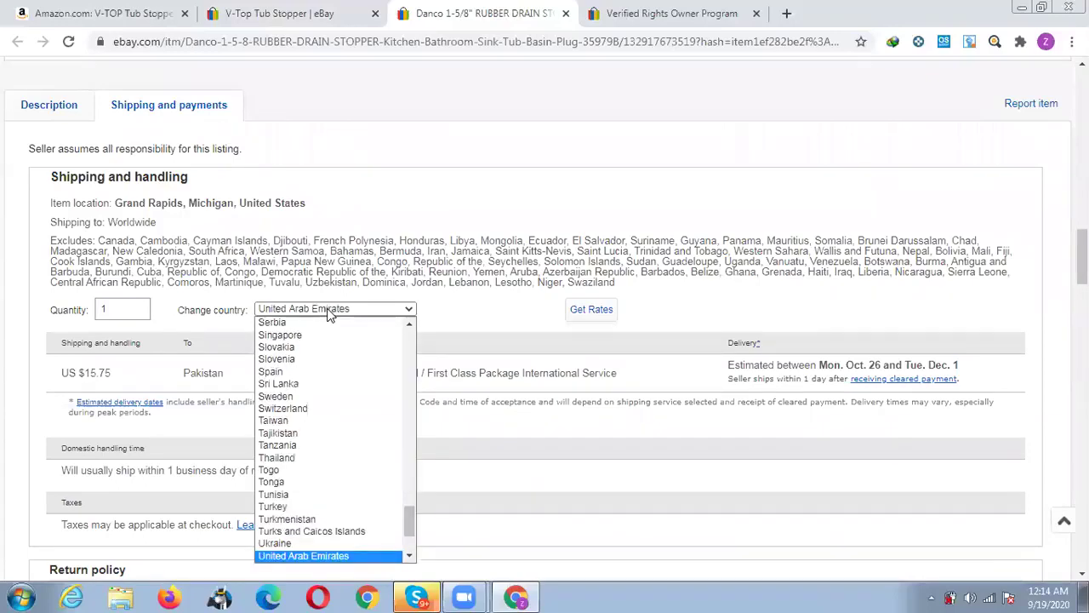
key("Return")
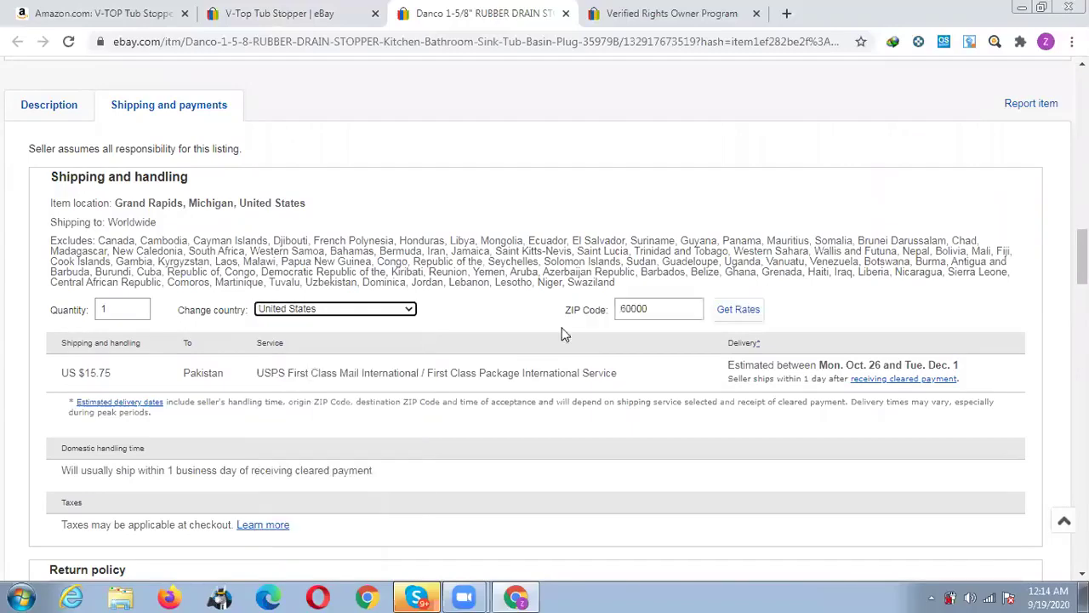
key("Tab")
type("3253")
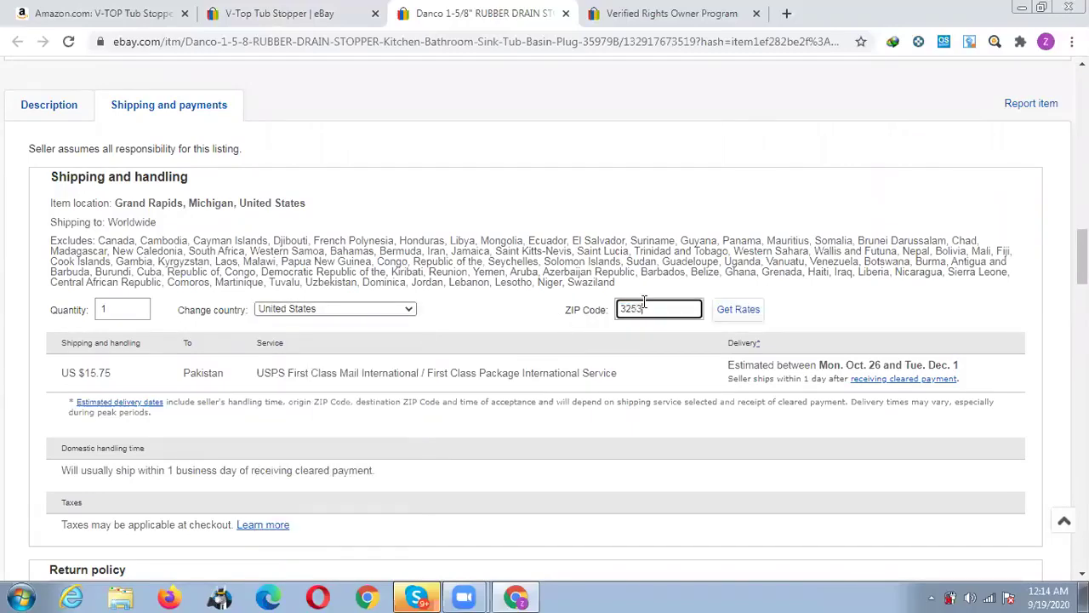
type("6")
left_click(730, 313)
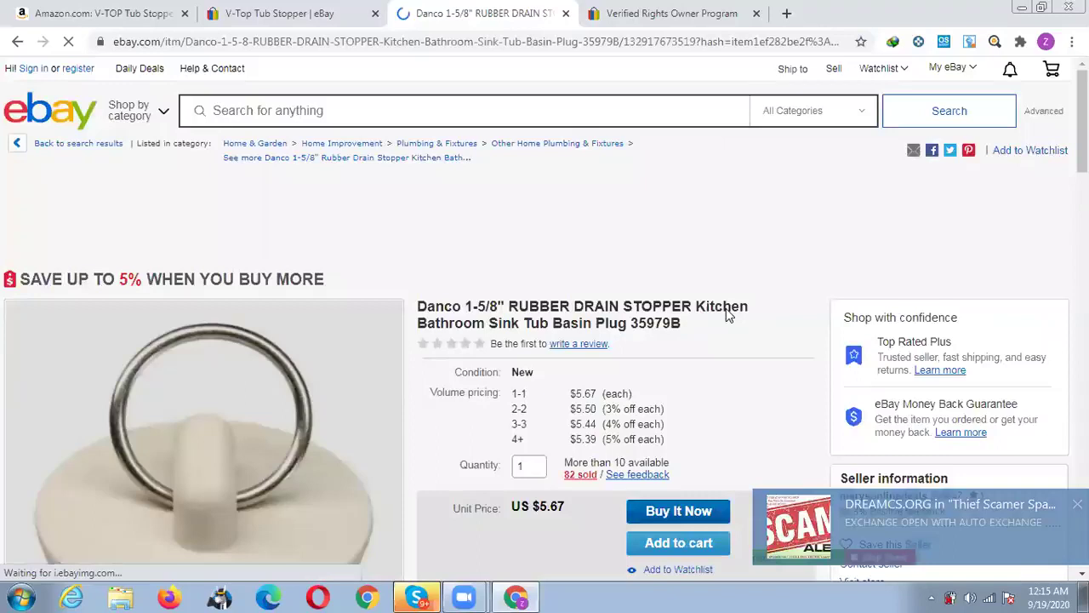
Return to the sold V-Top Tub Stopper results and reload them.
scroll(538, 264, "up", 15)
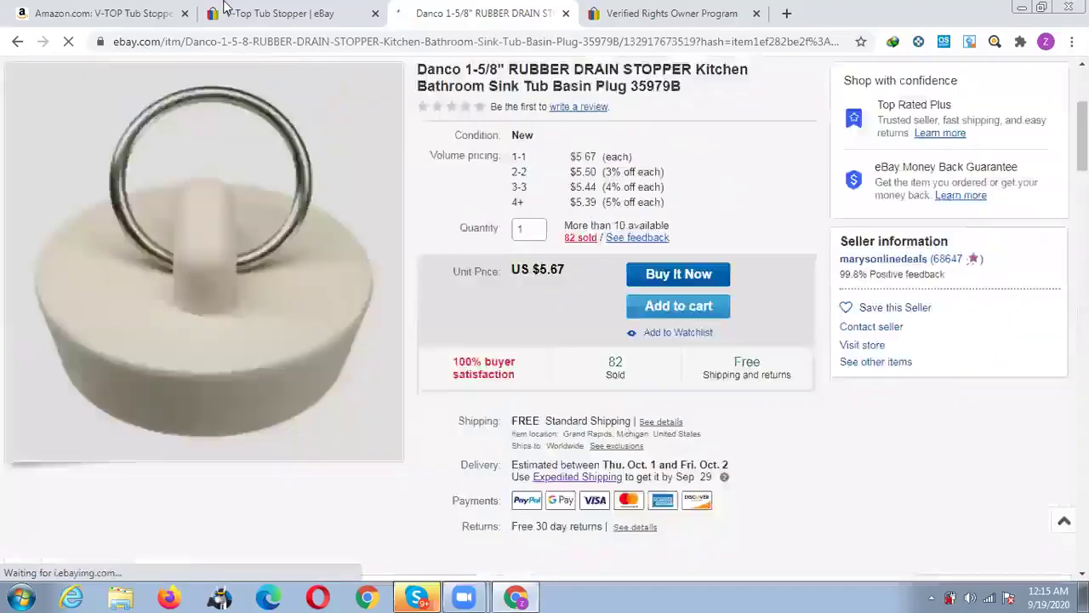
left_click(340, 14)
left_click(343, 41)
key("Return")
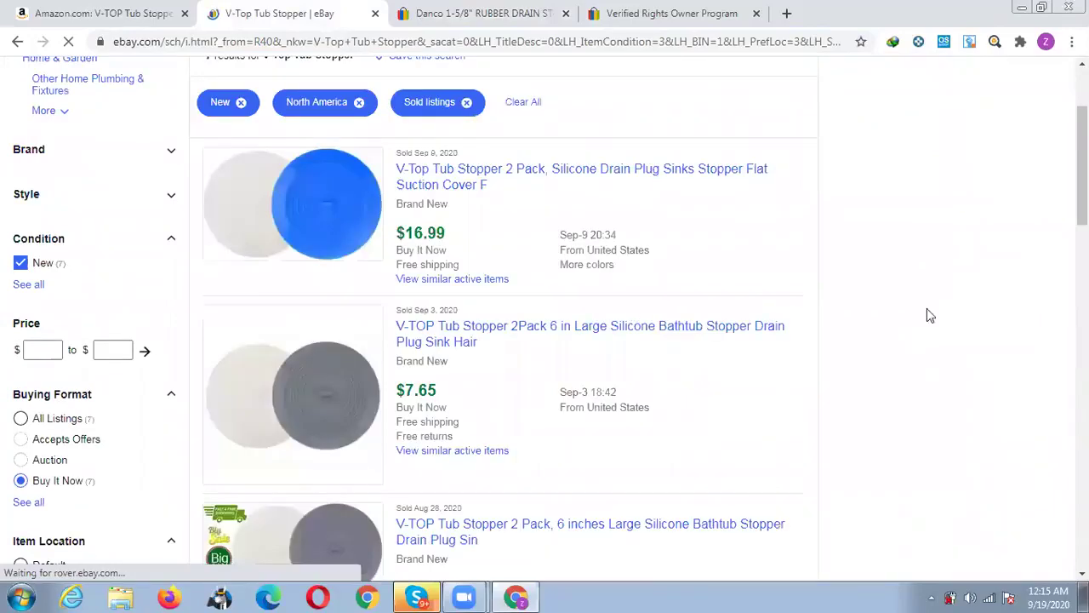
Glance at the Amazon V-TOP product page, then return to eBay's sold results.
scroll(890, 320, "up", 1)
scroll(886, 325, "up", 1)
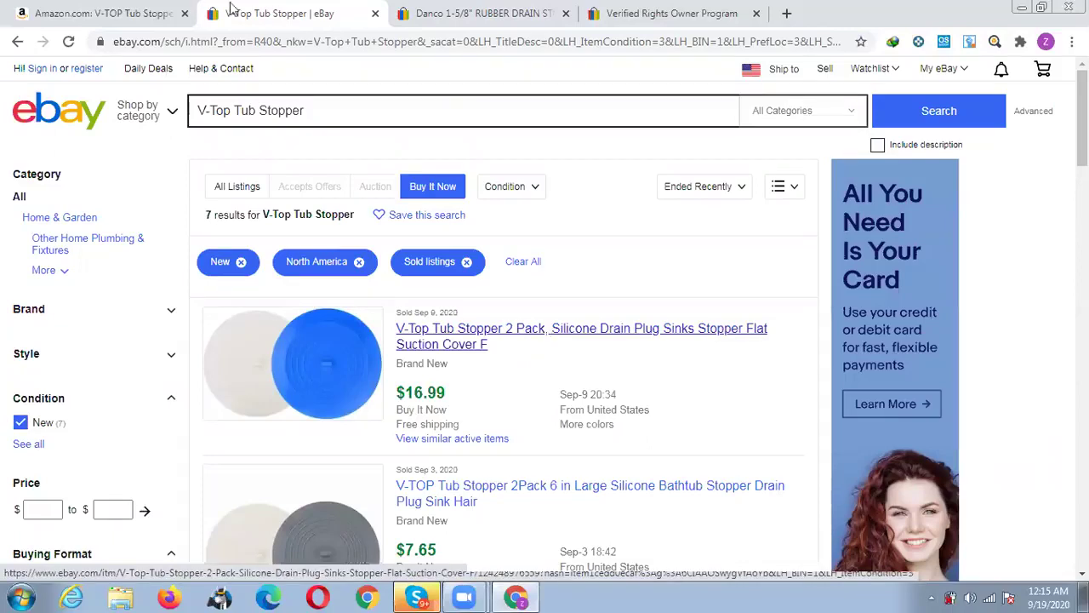
left_click(146, 12)
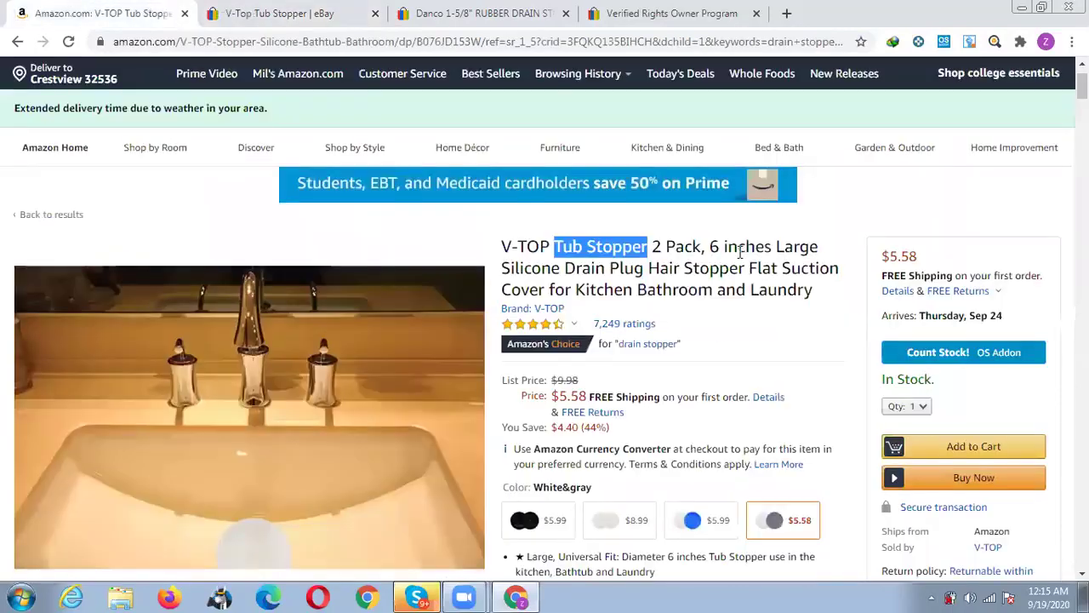
left_click(321, 10)
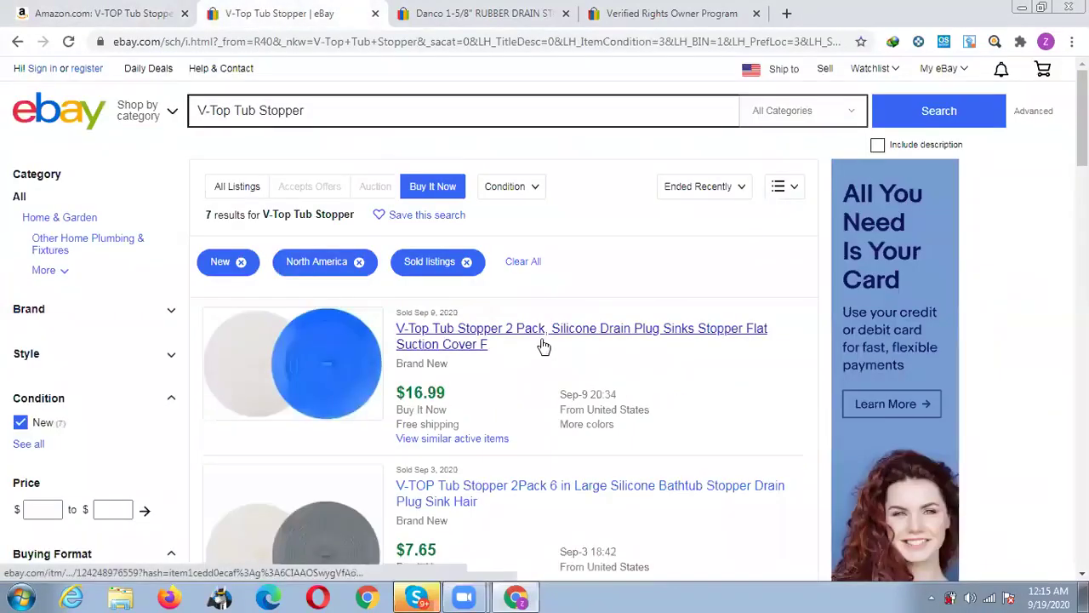
Open the Sep 3 ($7.65) and Aug 28 ($10.49) sold V-TOP listings in background tabs.
scroll(545, 345, "down", 1)
scroll(413, 345, "down", 1)
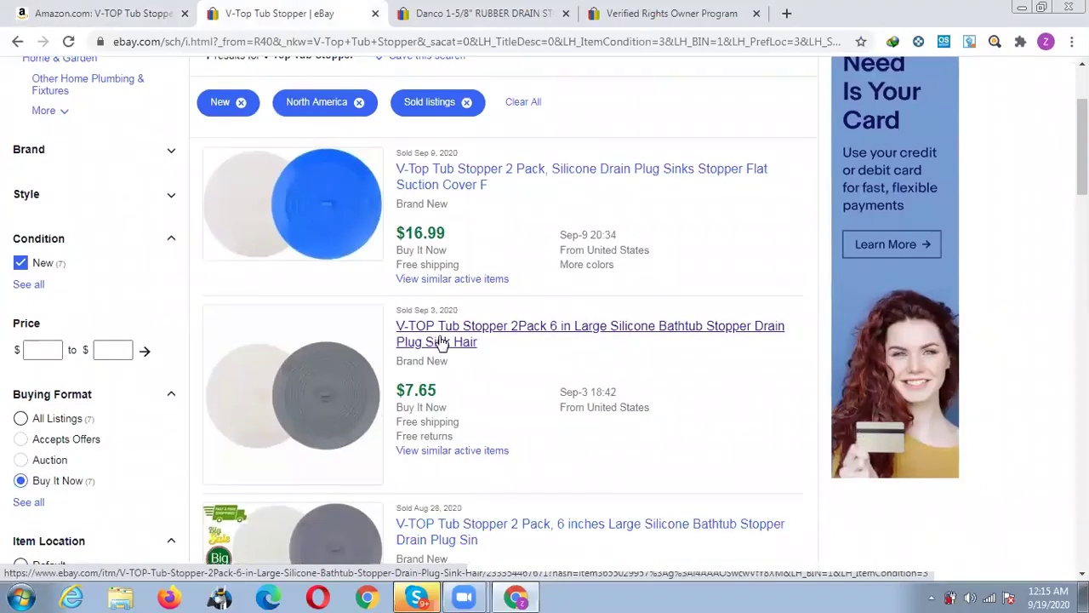
middle_click(441, 342)
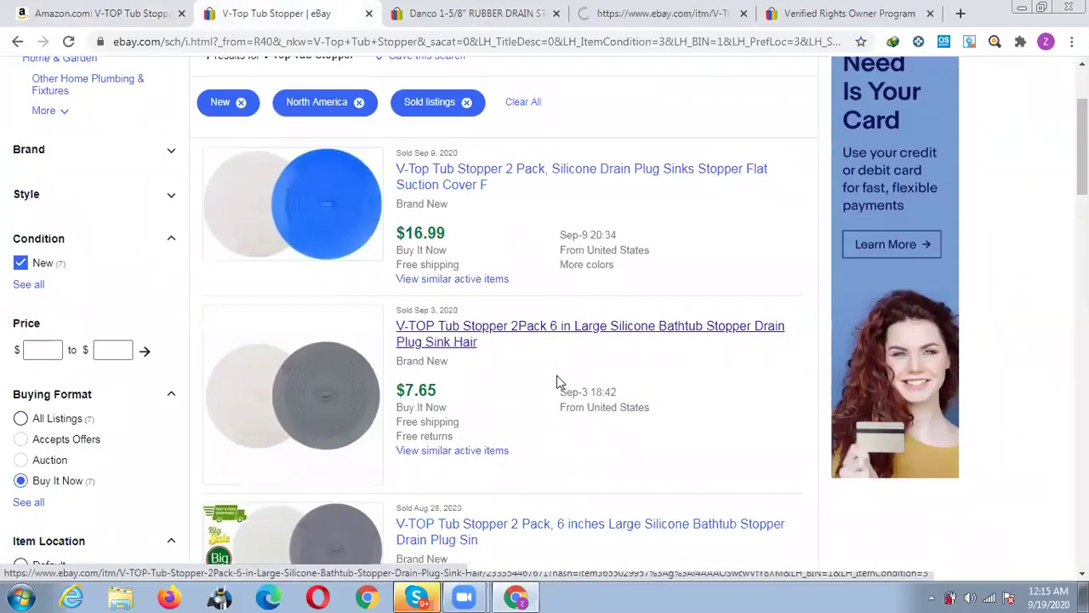
scroll(559, 383, "down", 2)
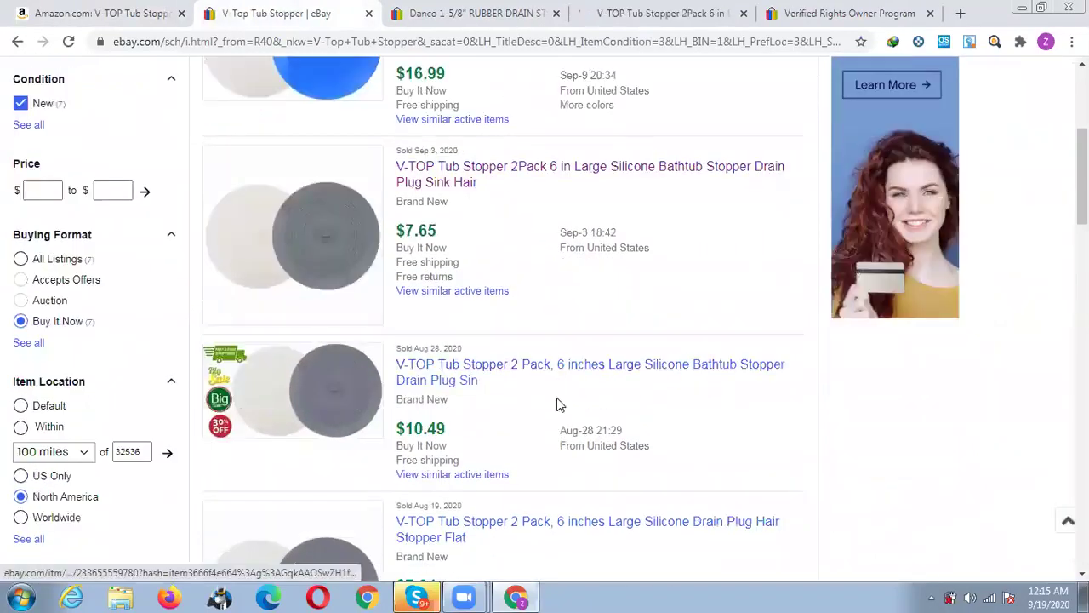
middle_click(451, 378)
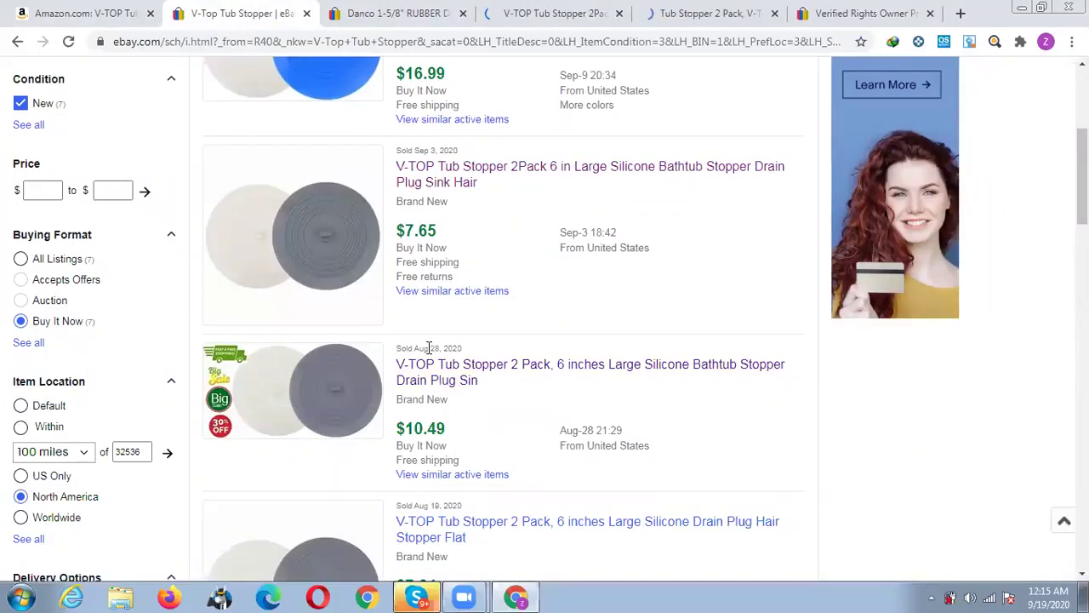
Scan the remaining sold results and open the Sep 1 '2 PK Tub Stopper' ($7.99) in a background tab.
left_click_drag(425, 151, 440, 151)
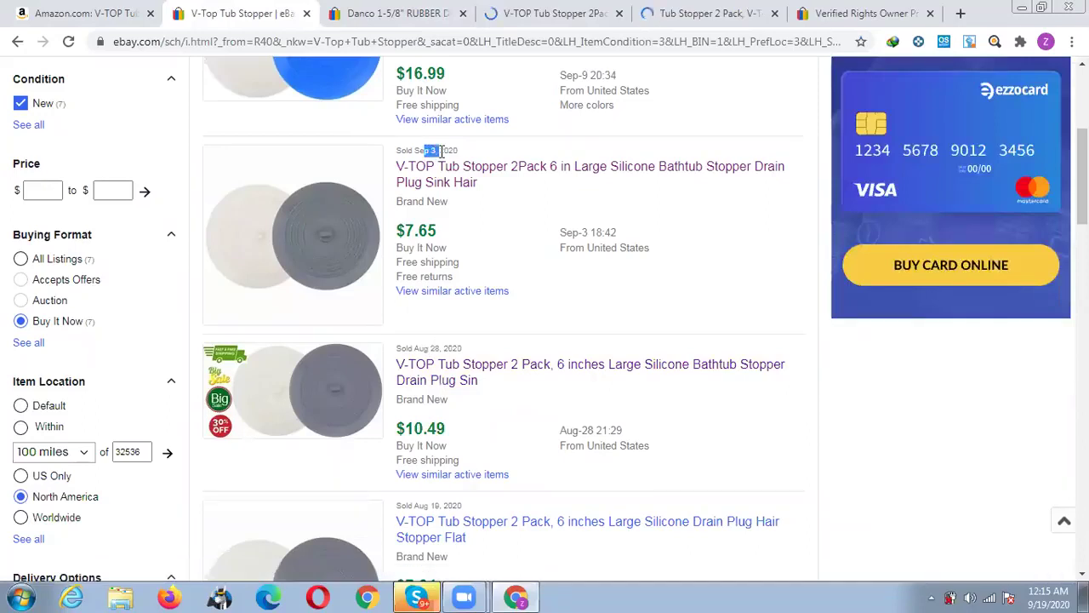
scroll(545, 338, "down", 2)
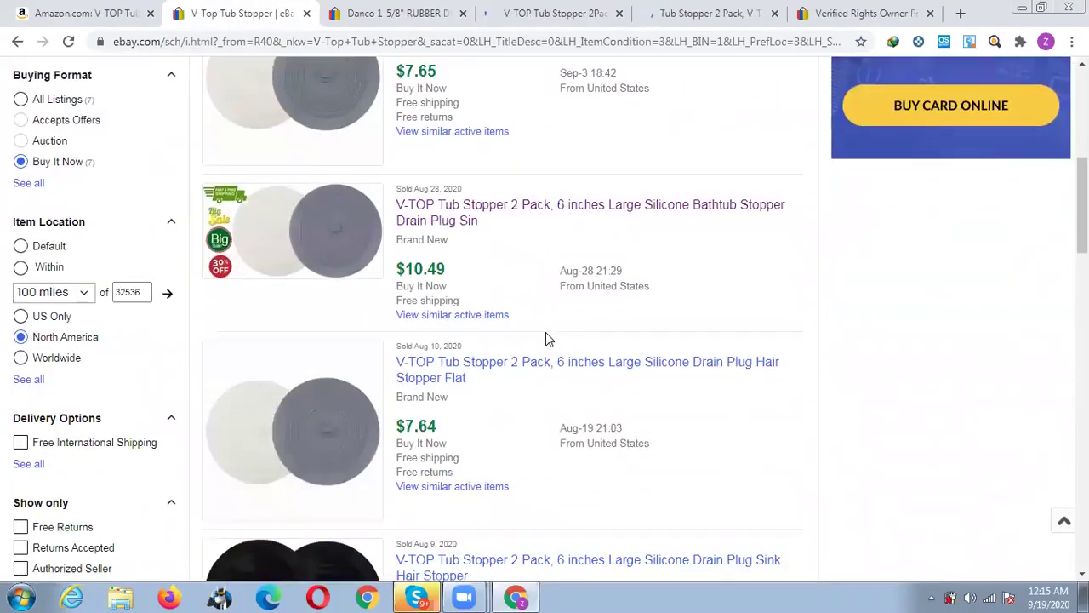
scroll(419, 315, "down", 1)
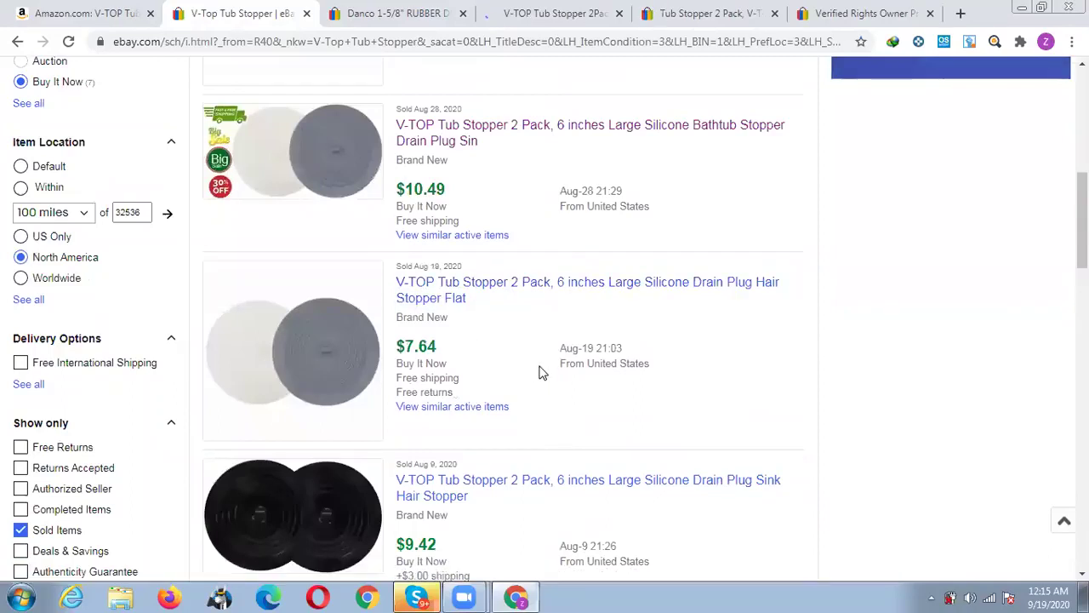
scroll(523, 372, "down", 2)
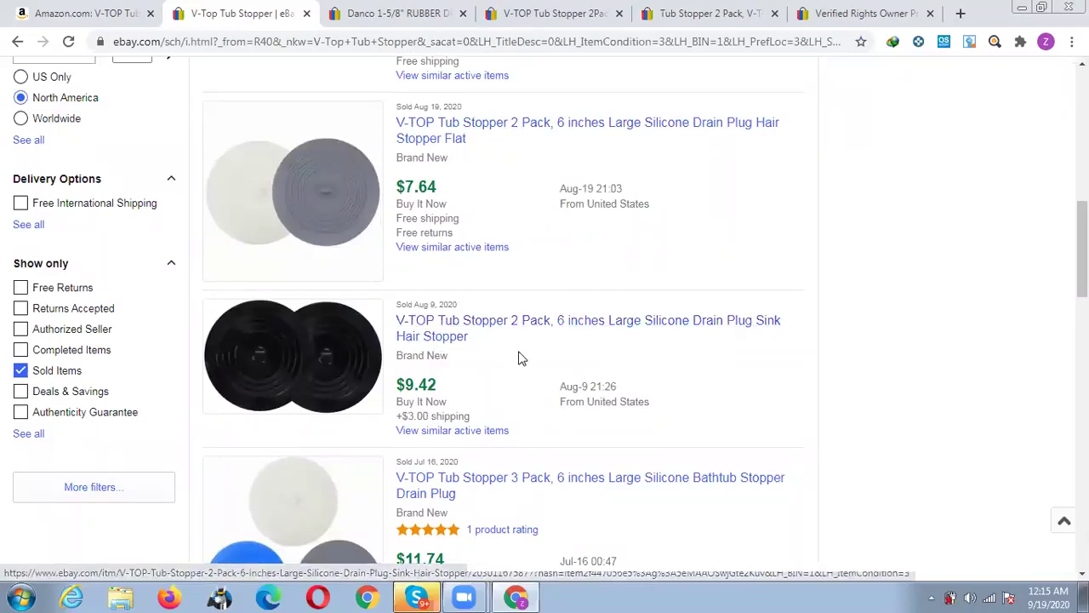
scroll(517, 358, "down", 2)
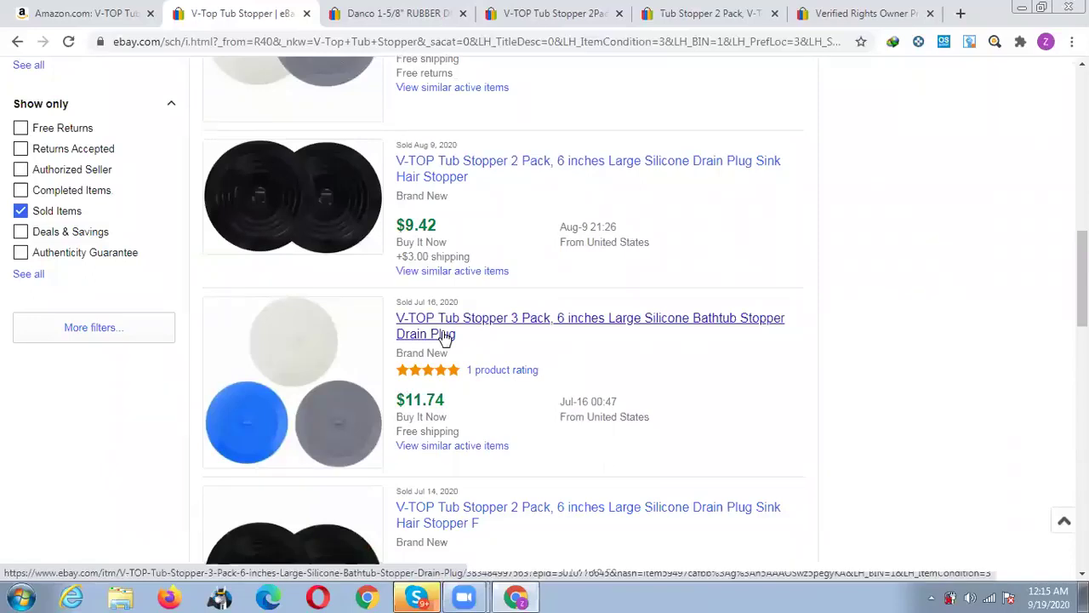
scroll(521, 343, "down", 3)
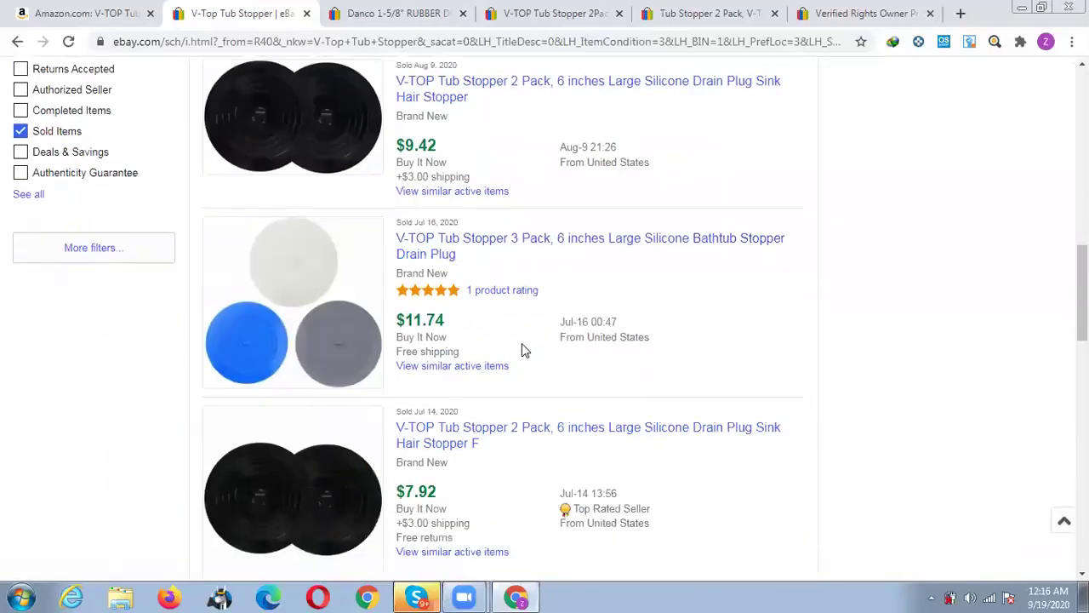
scroll(520, 348, "down", 2)
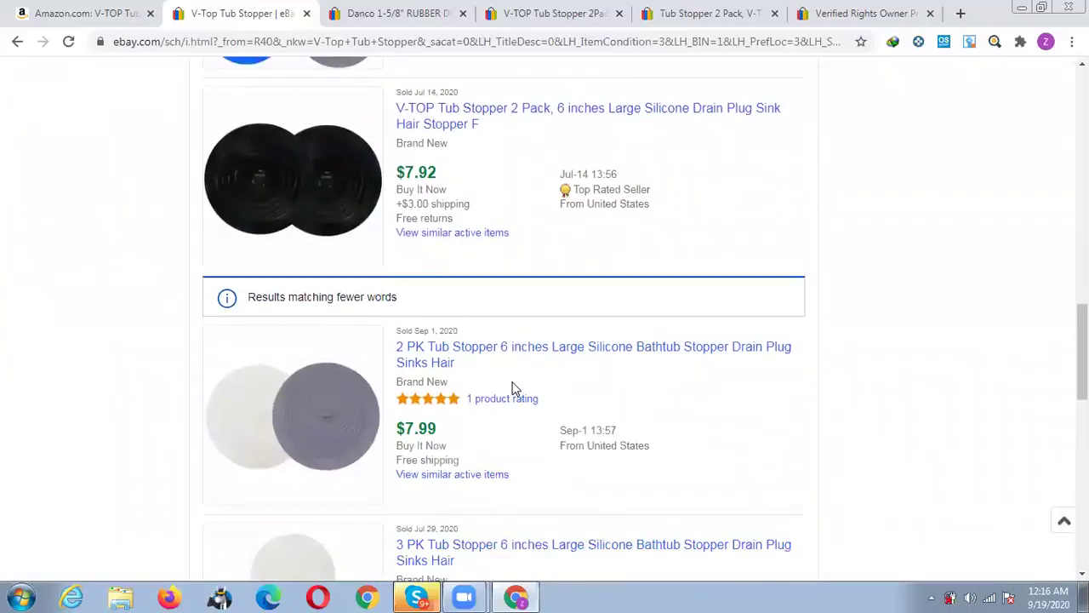
middle_click(428, 354)
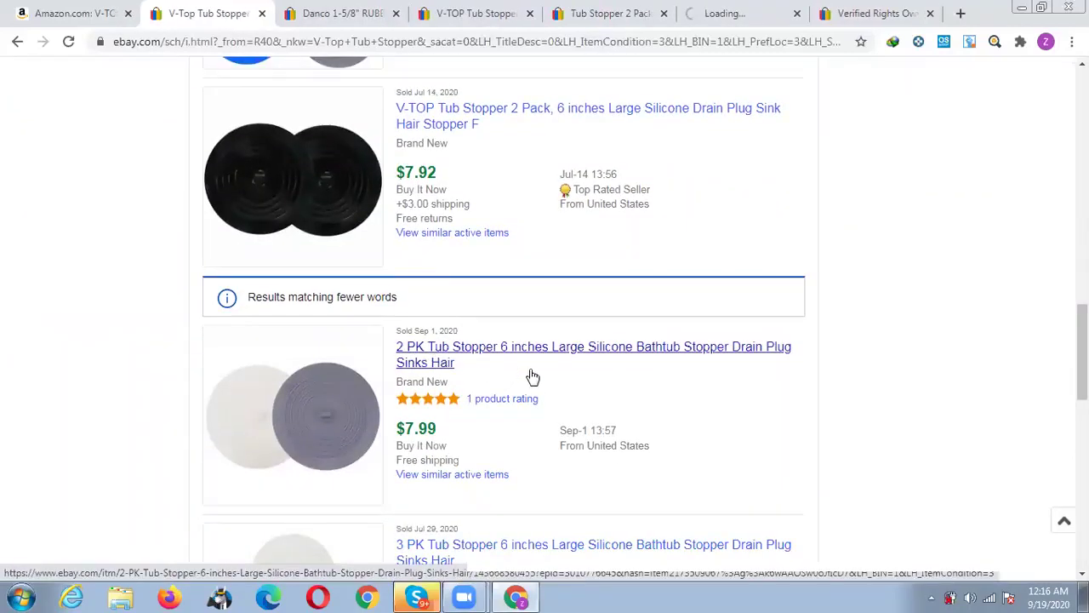
scroll(530, 377, "down", 2)
scroll(524, 370, "down", 1)
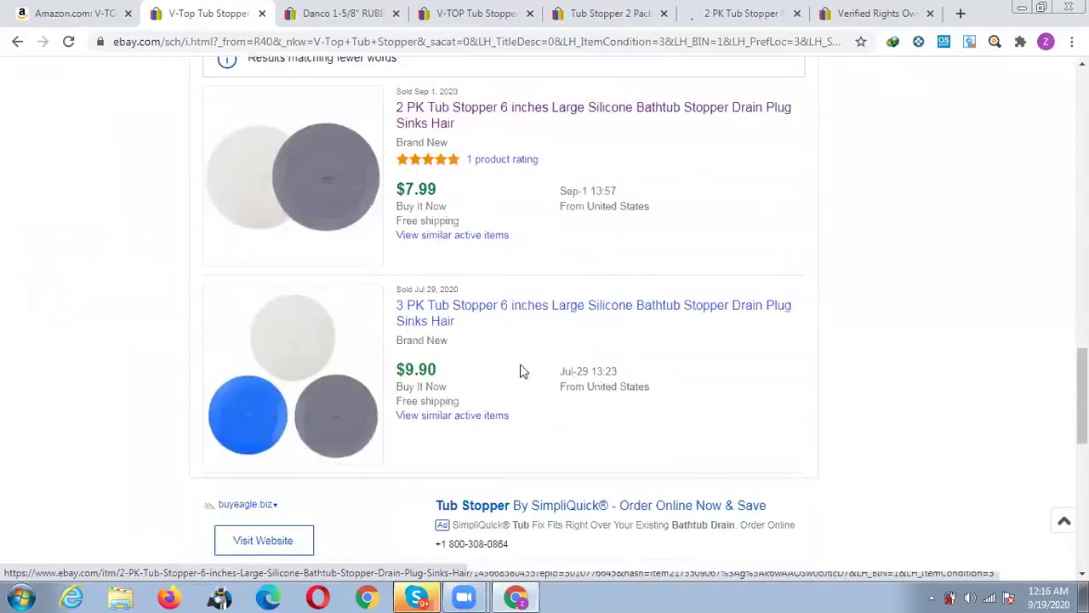
scroll(508, 339, "down", 1)
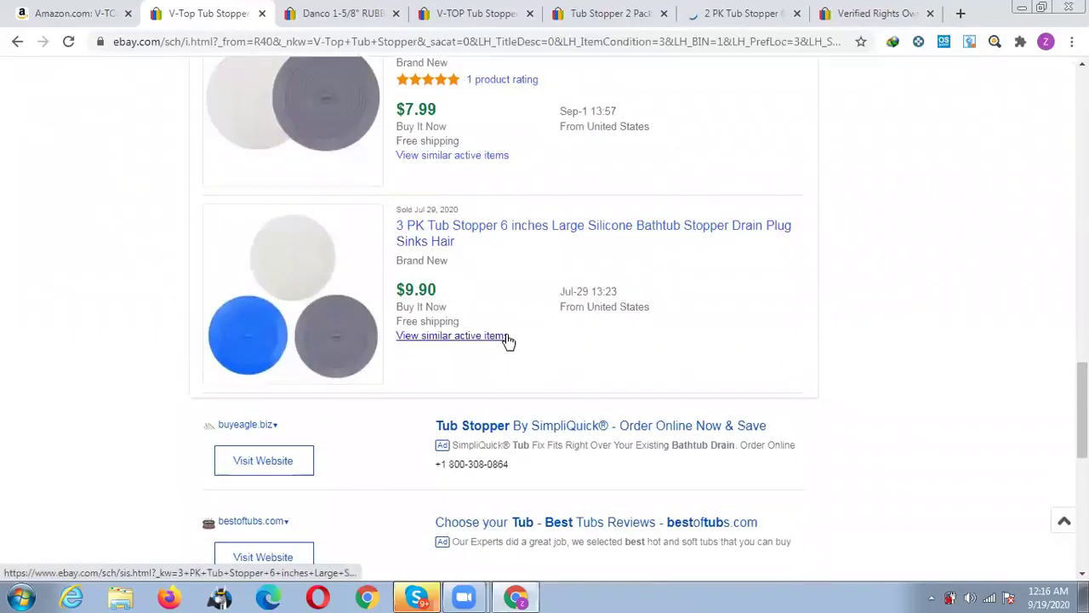
scroll(508, 340, "down", 2)
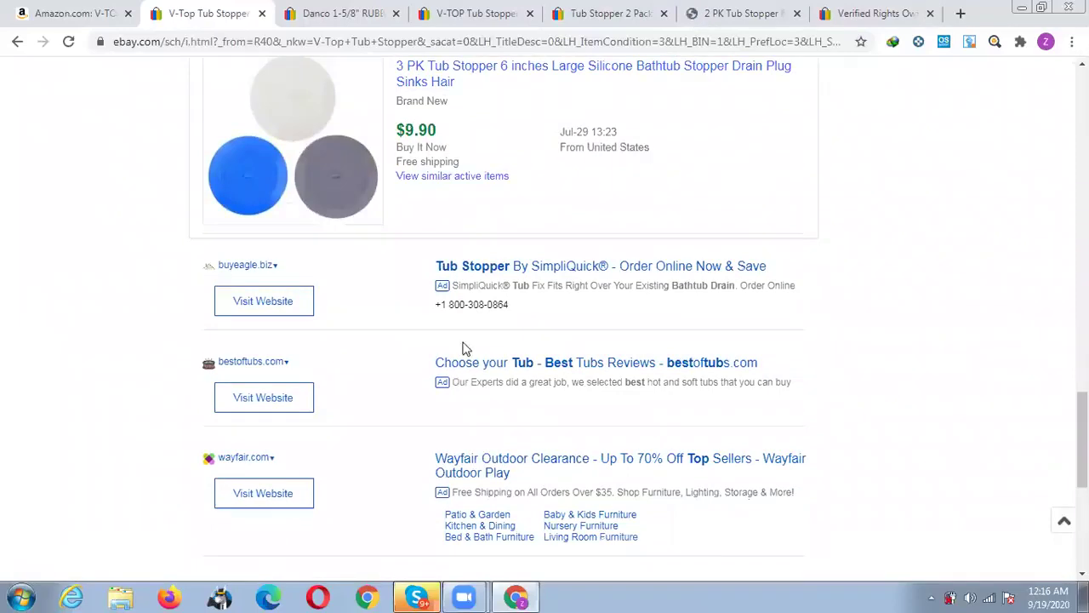
Close the Danco tab and view the V-TOP 2Pack's five recent sales, $7.54 to $8.88.
left_click(339, 12)
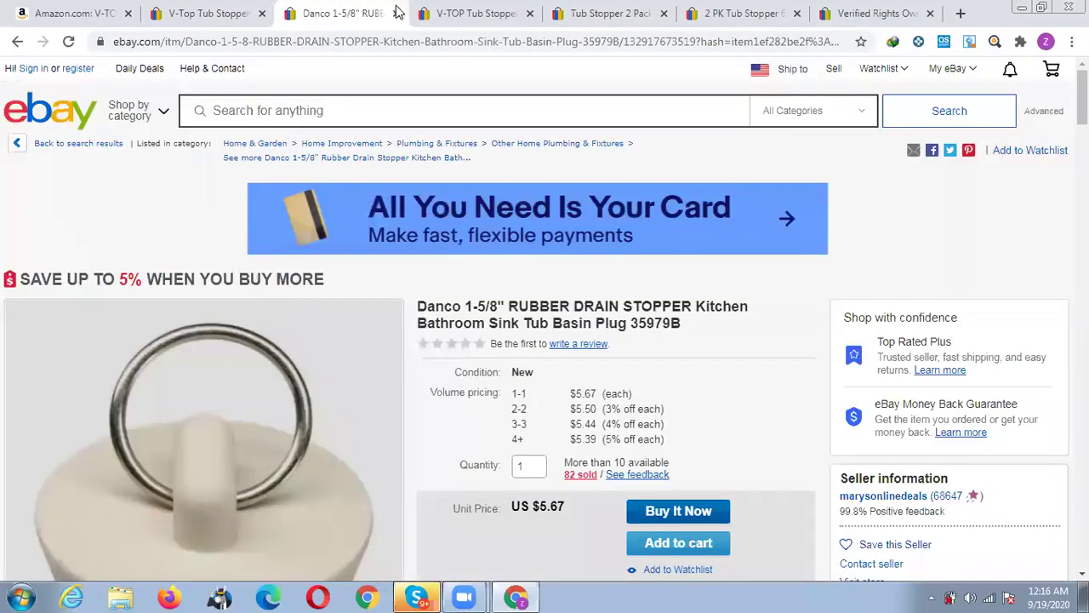
middle_click(353, 17)
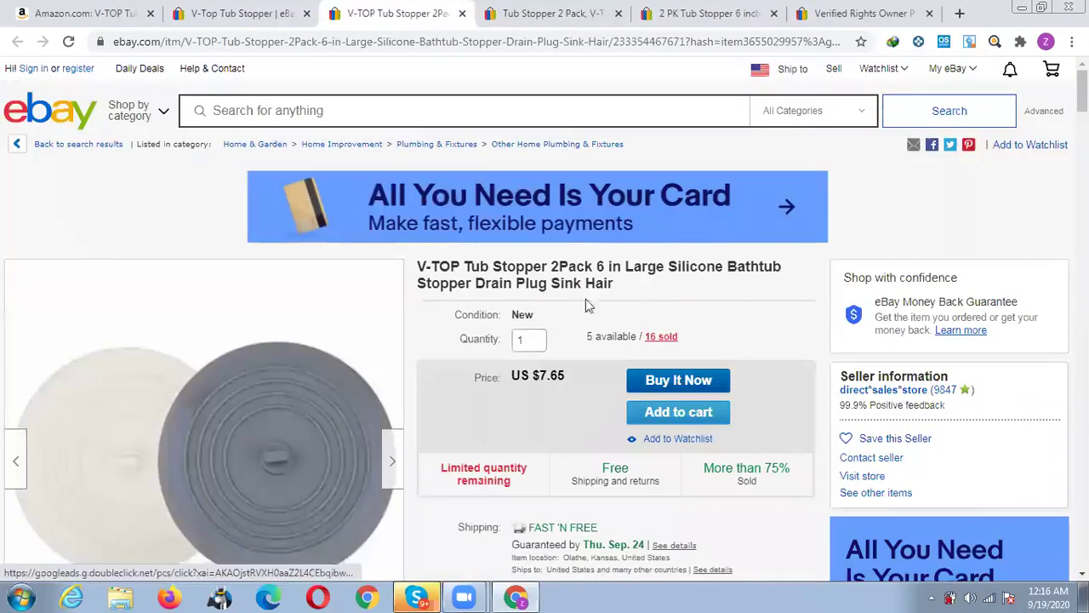
left_click(661, 339)
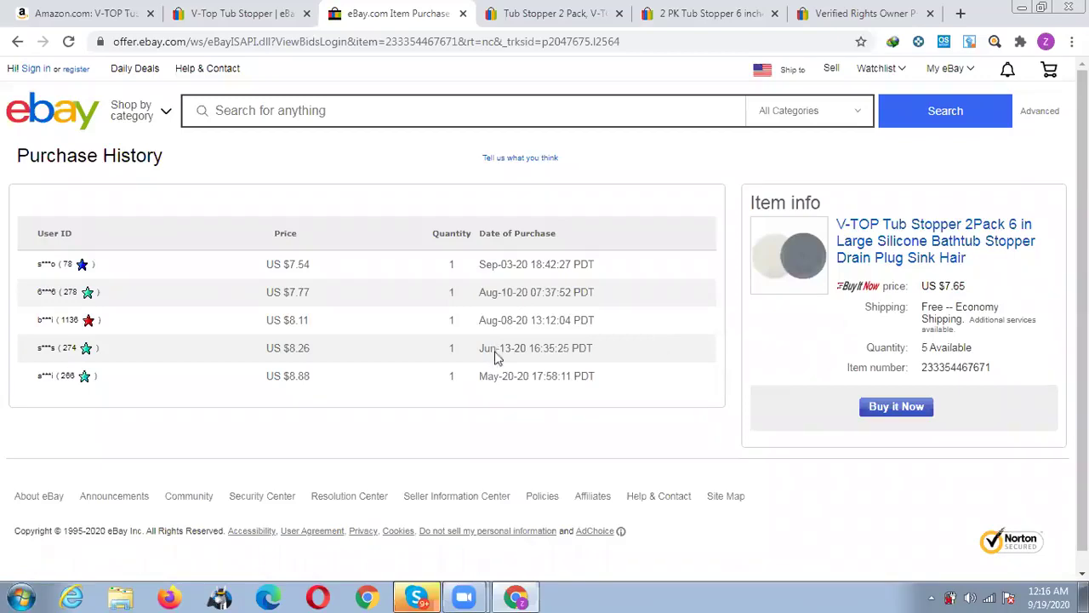
left_click_drag(482, 266, 510, 265)
Check the ended Aug 28 $10.49 V-TOP listing's price and details, then close its tab.
left_click(462, 12)
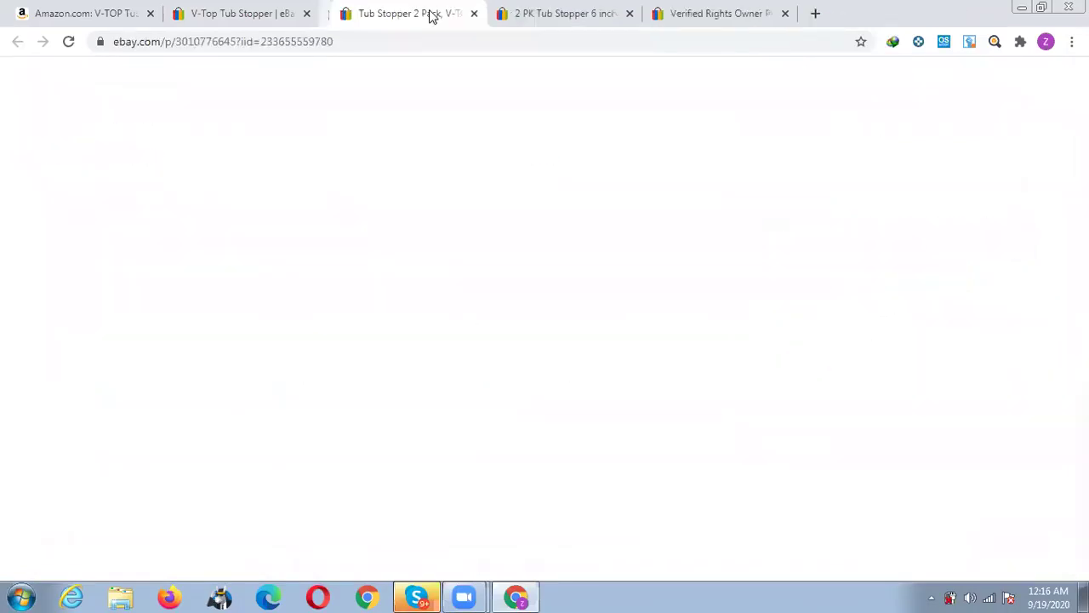
scroll(543, 304, "down", 2)
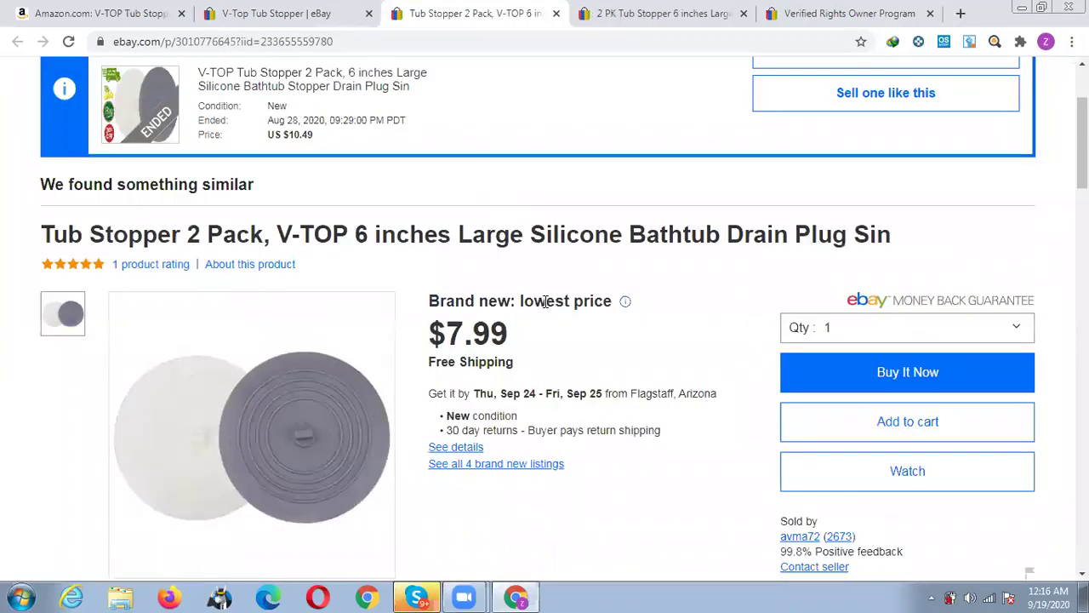
scroll(545, 305, "down", 2)
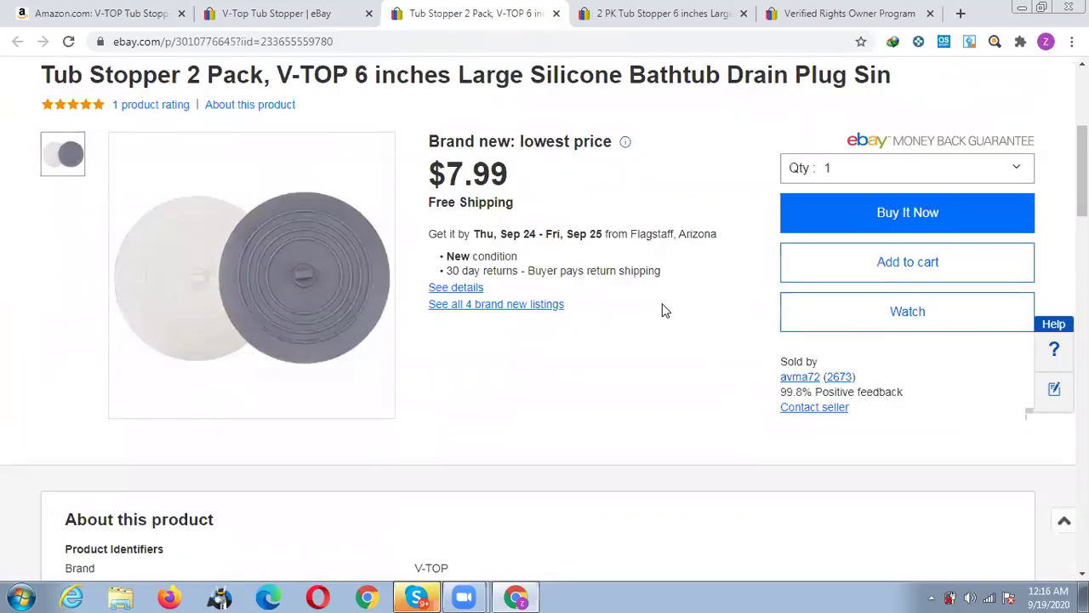
scroll(664, 311, "up", 4)
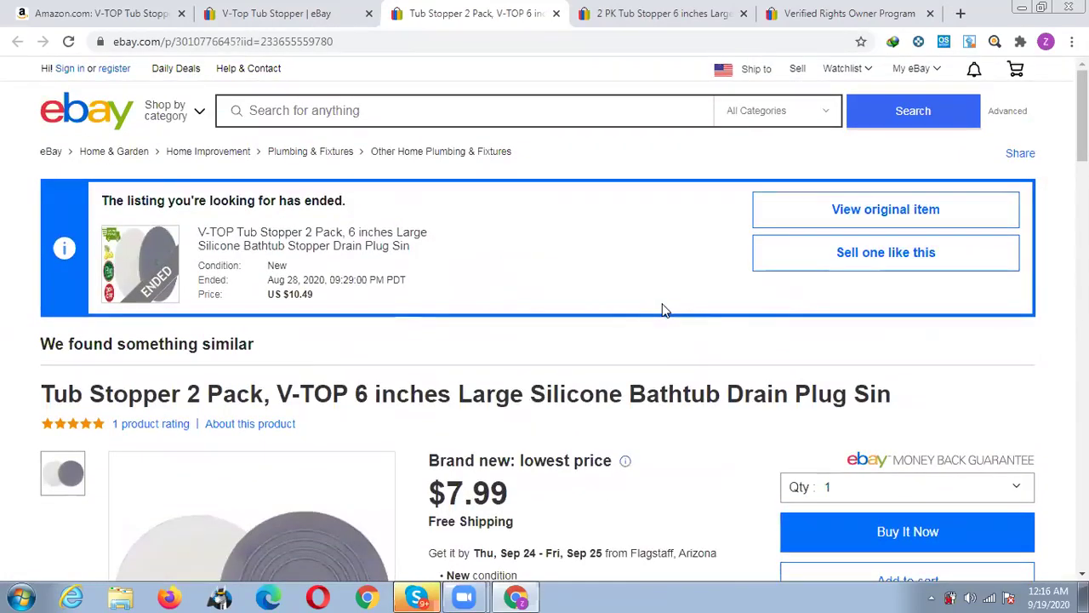
left_click(842, 220)
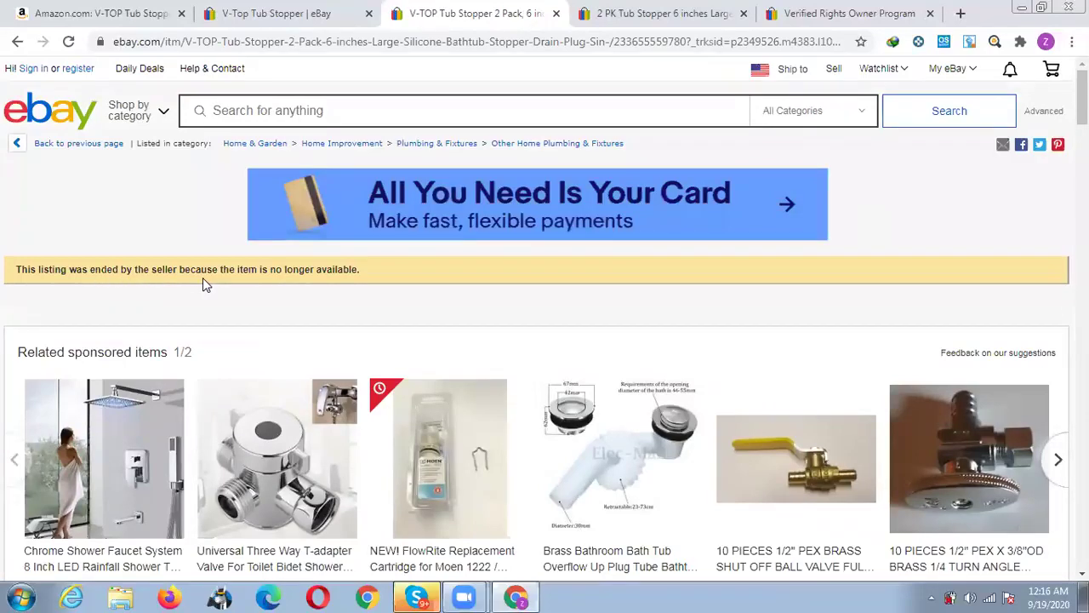
scroll(506, 308, "down", 5)
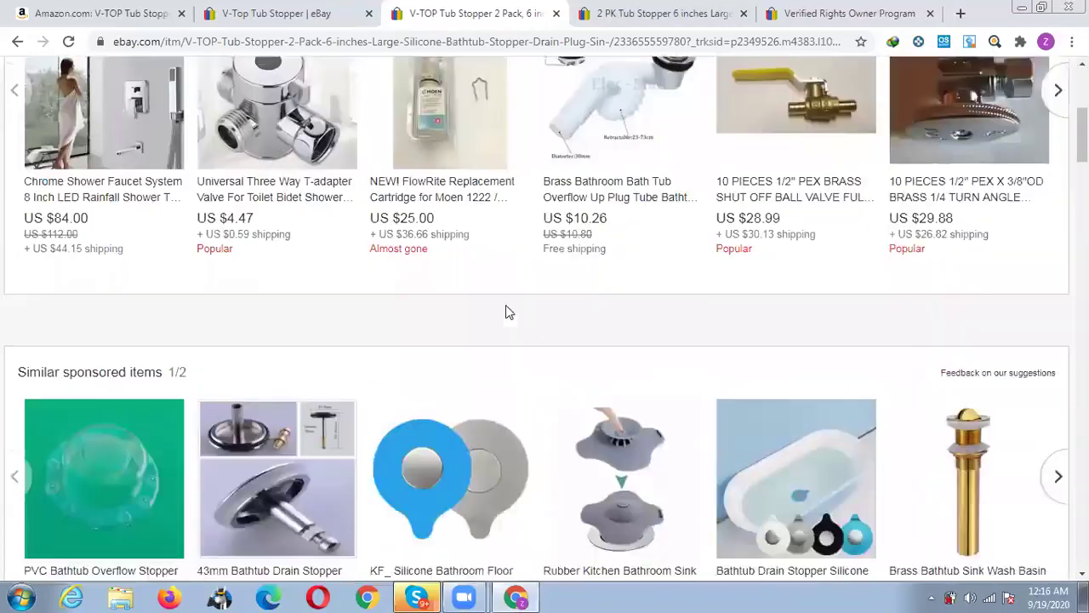
scroll(508, 313, "down", 3)
scroll(508, 313, "down", 3)
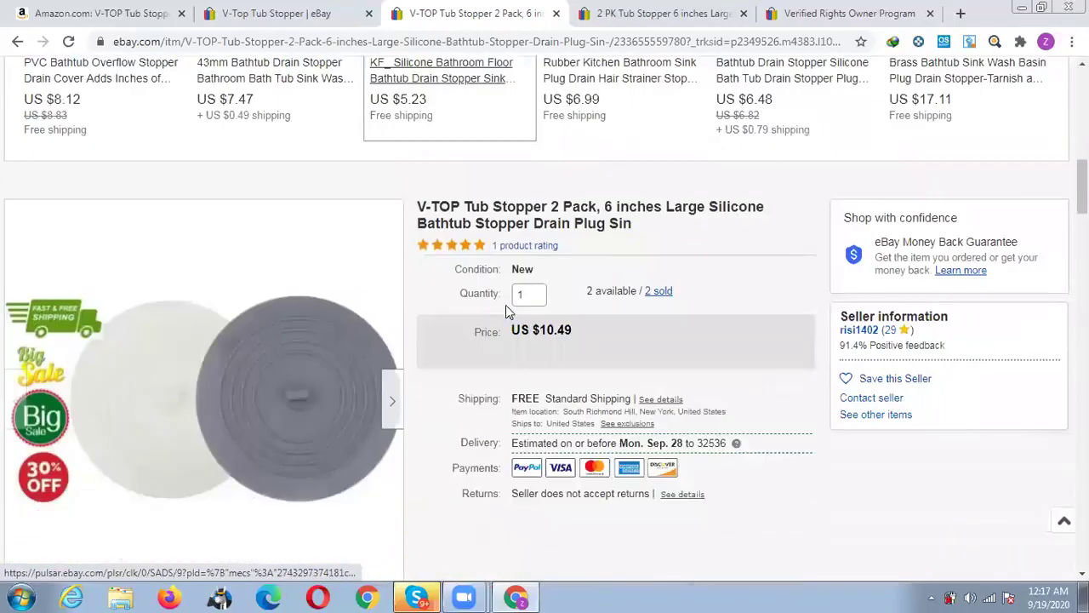
scroll(656, 228, "down", 1)
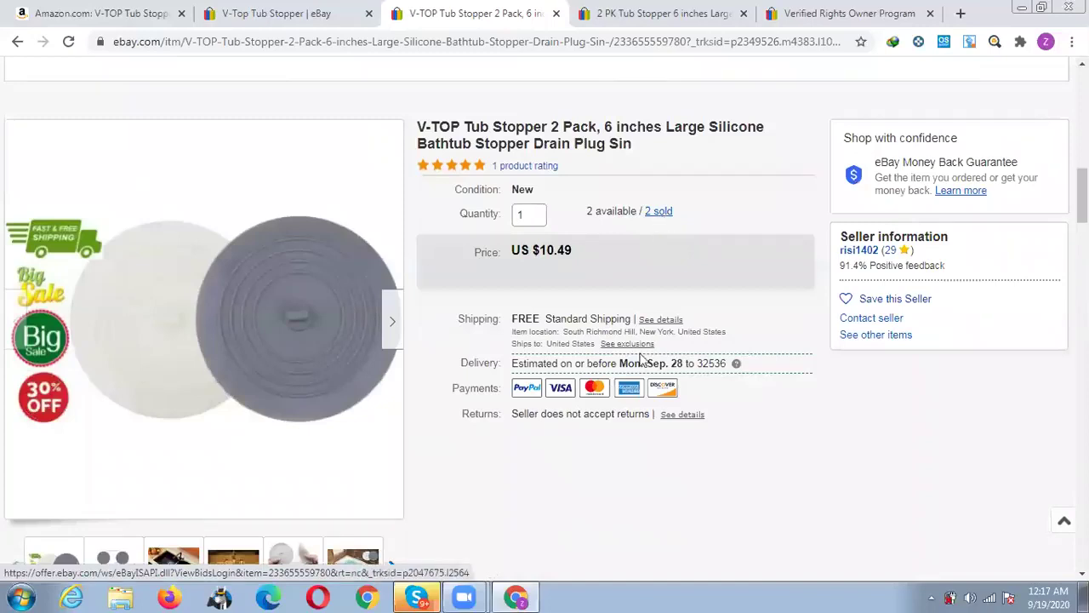
left_click(554, 17)
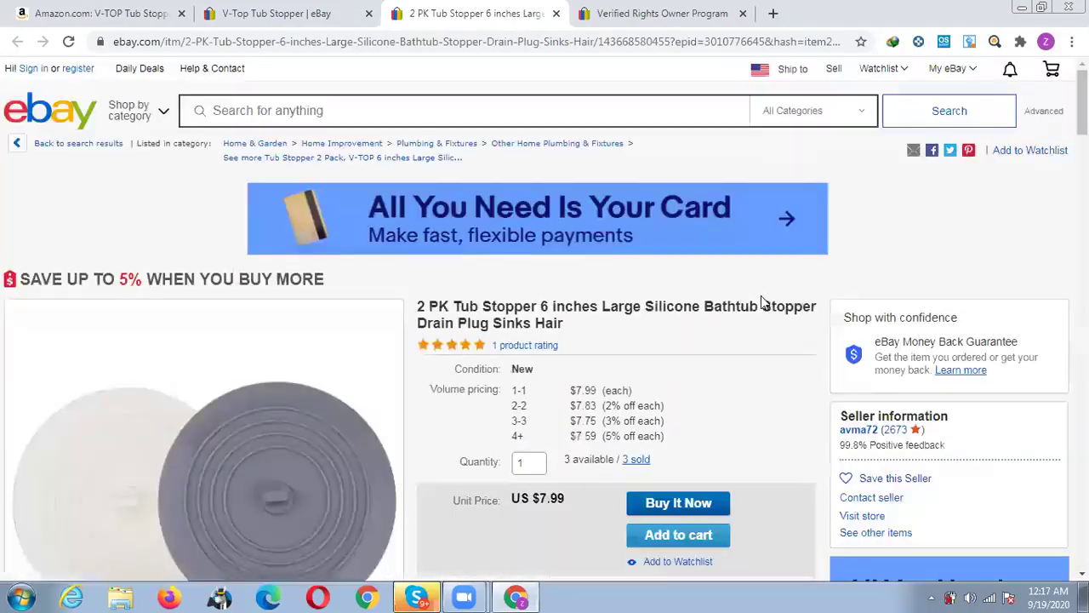
Close the $7.99 2 PK Tub Stopper tab and return to the 7 sold V-Top results.
scroll(759, 293, "down", 1)
scroll(759, 293, "down", 2)
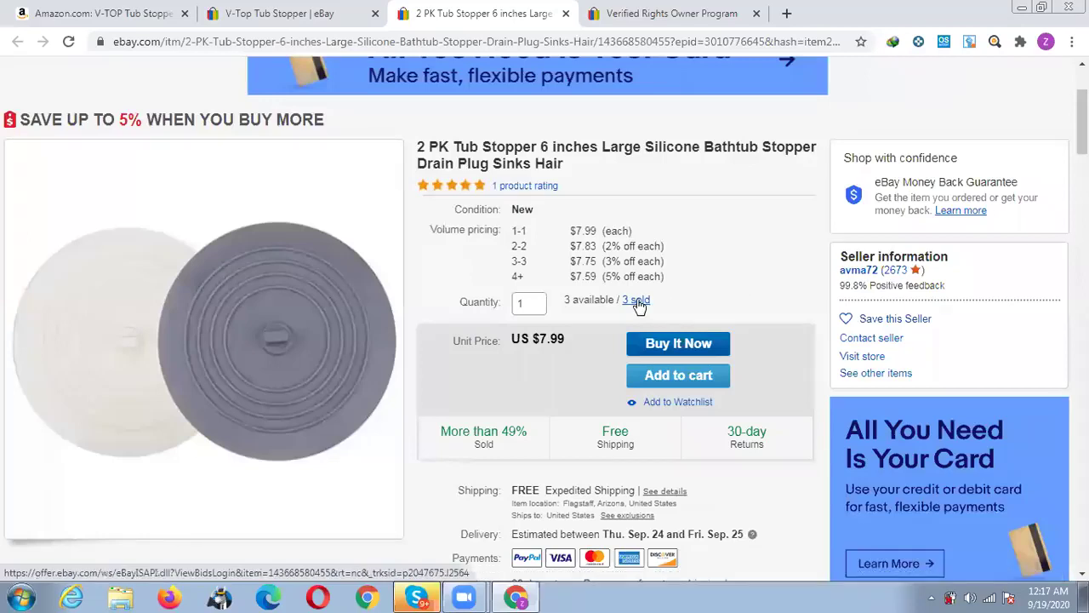
left_click(566, 14)
left_click(530, 14)
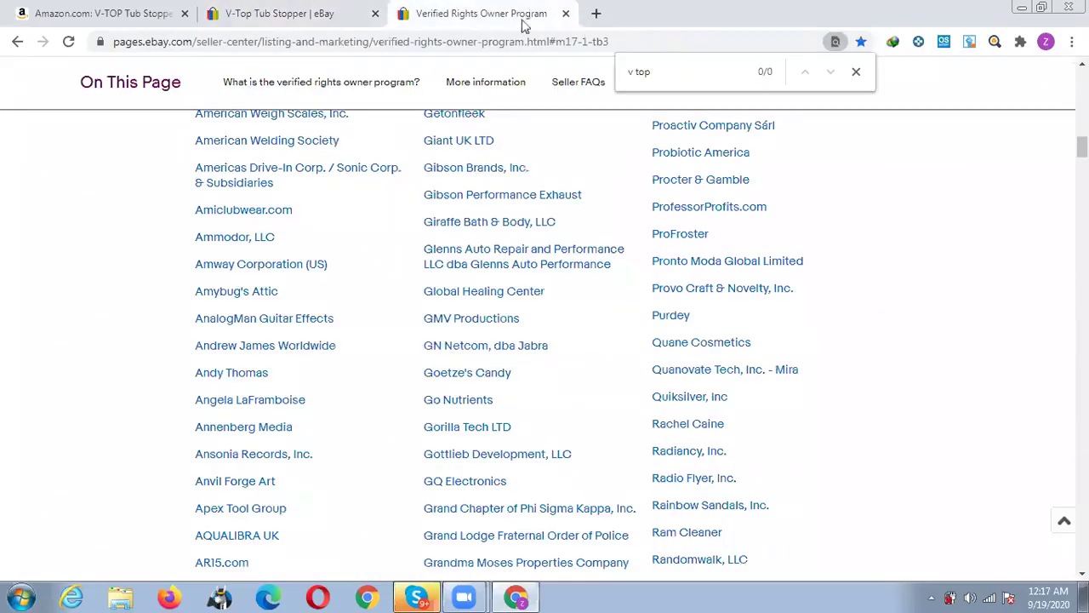
left_click(336, 13)
scroll(638, 283, "down", 5)
scroll(639, 283, "up", 10)
scroll(638, 289, "up", 15)
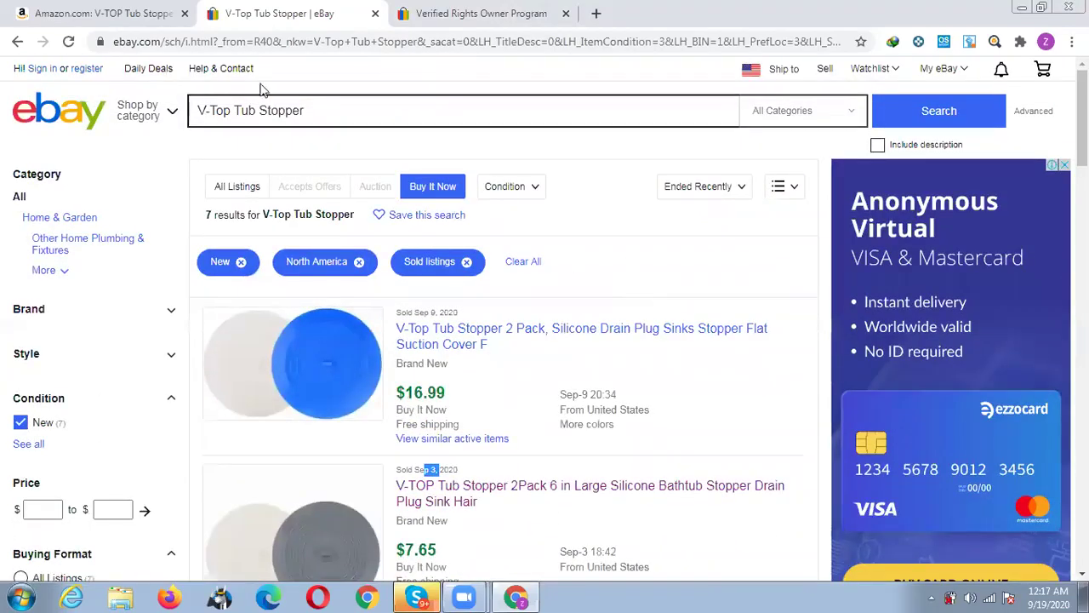
Search sold listings for '2 Pack 6 inch Bath Tub Stopper' and browse the 11 results.
left_click(258, 110)
left_click_drag(236, 110, 192, 111)
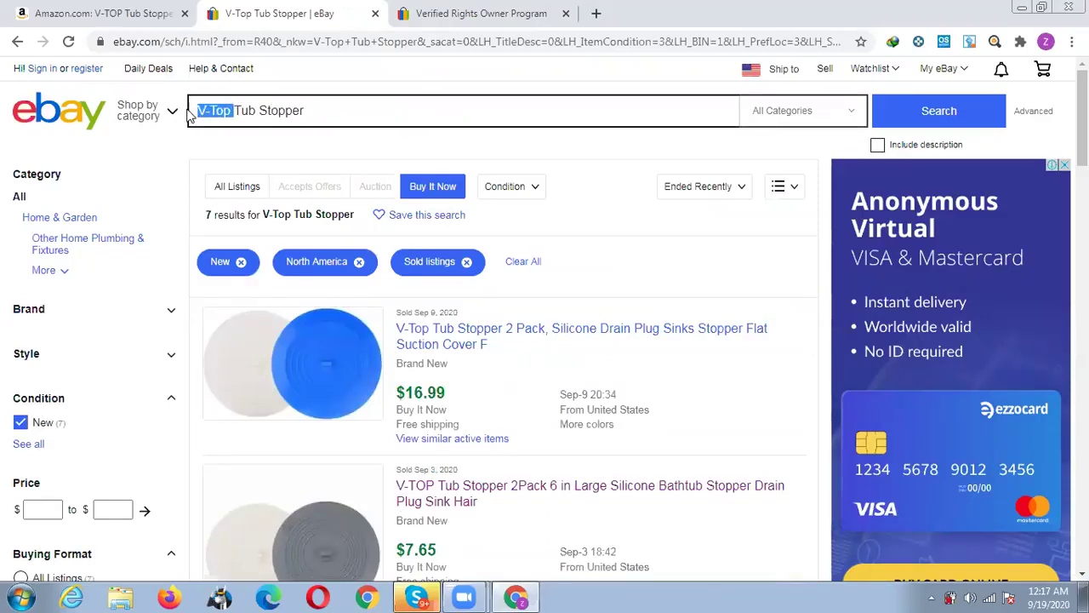
type("2 Pack")
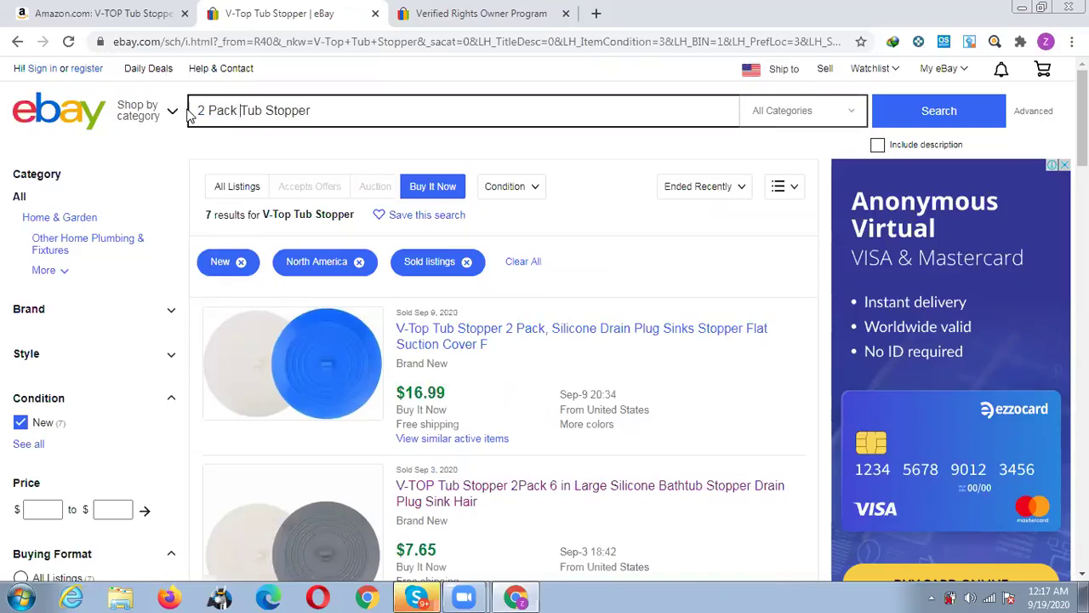
type(" 6 inch")
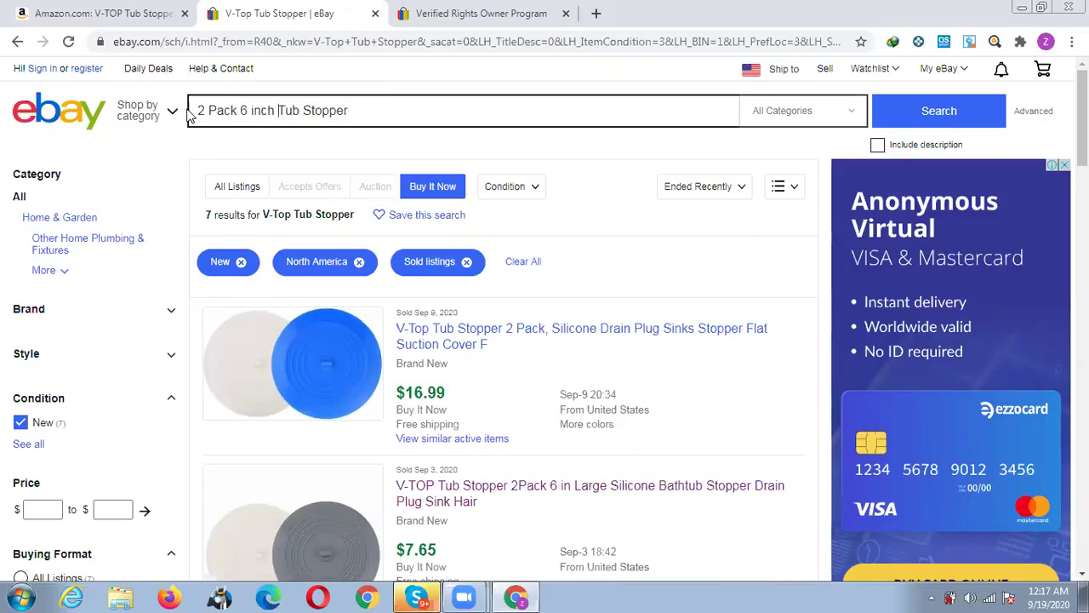
type(" Bath")
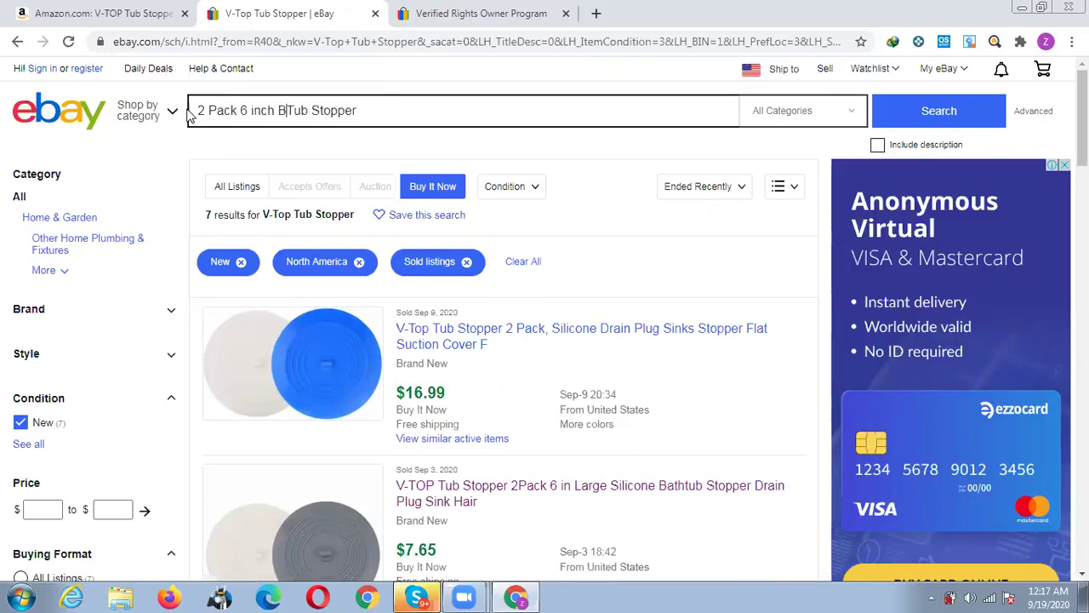
key("Return")
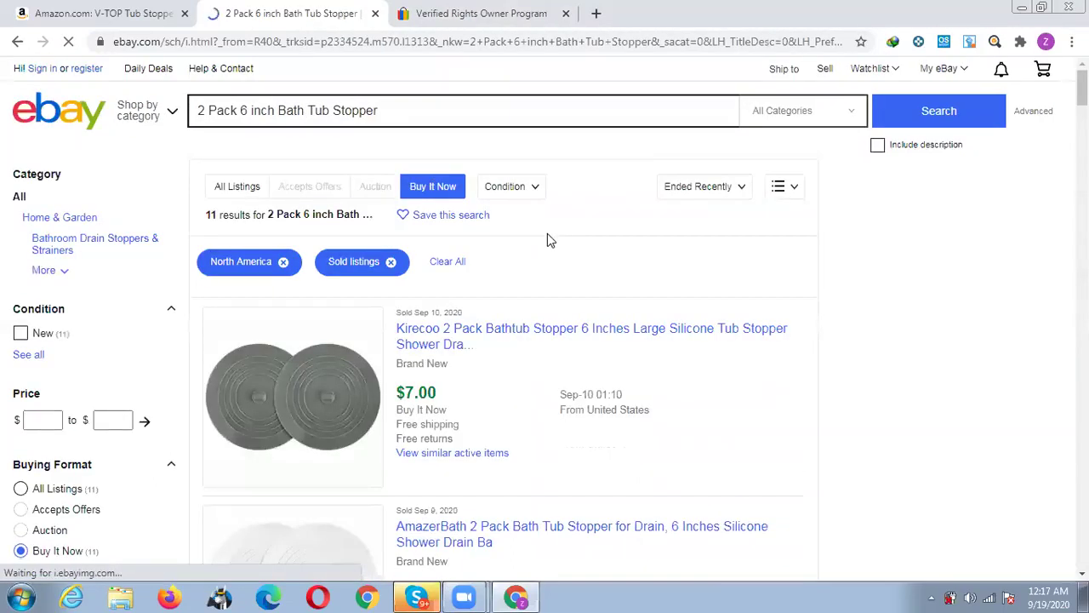
scroll(552, 245, "down", 1)
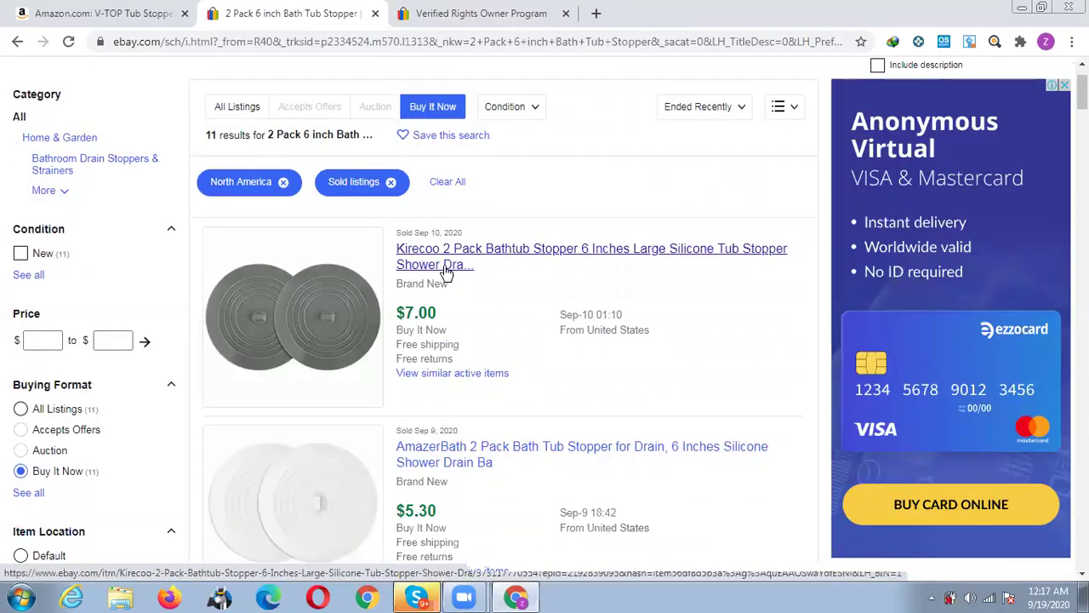
scroll(519, 298, "down", 2)
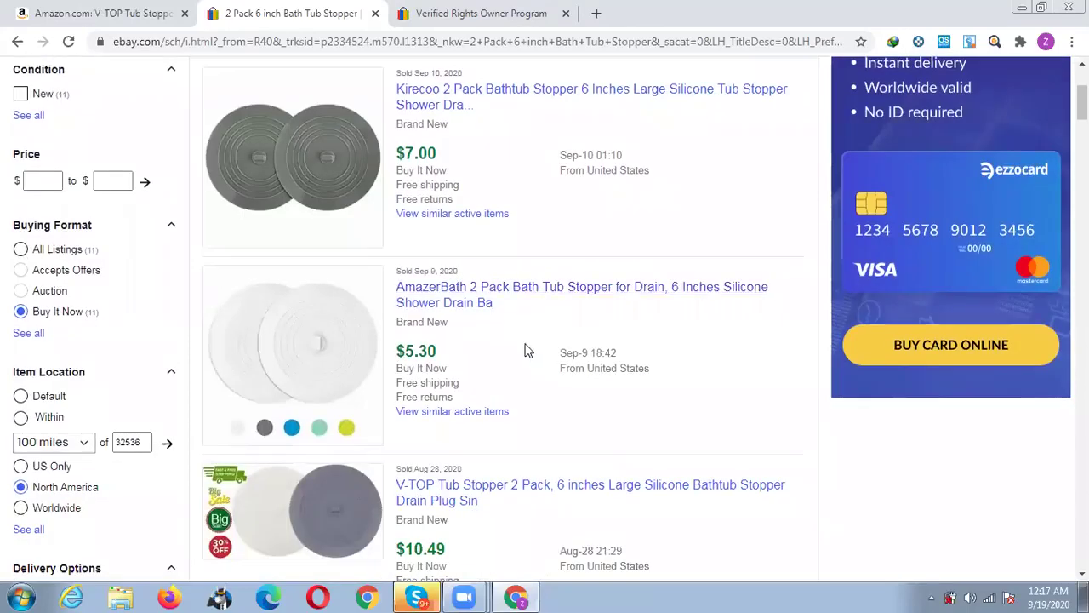
scroll(525, 349, "down", 1)
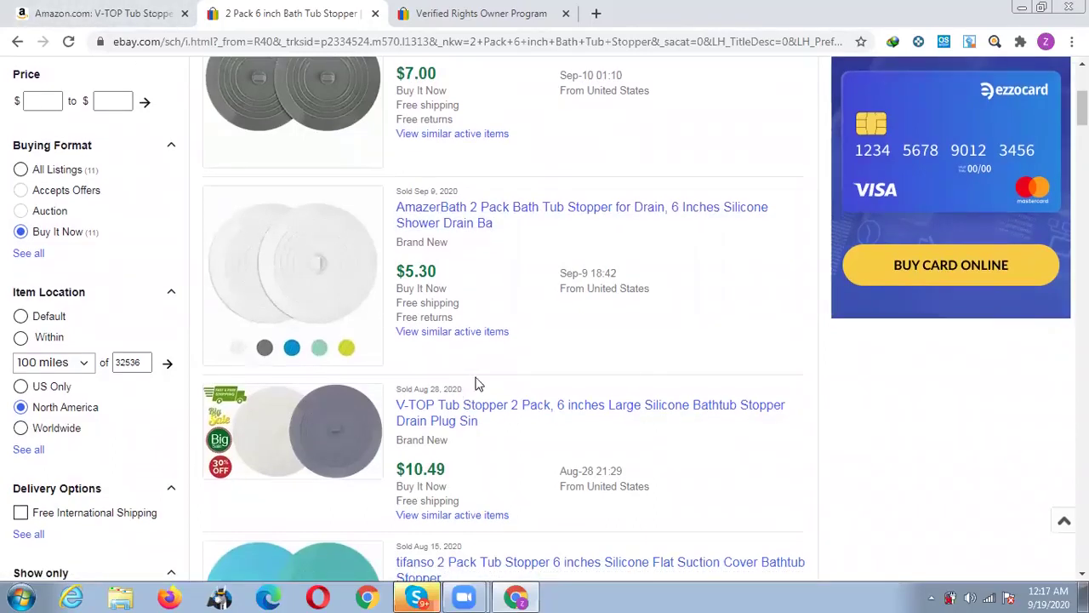
scroll(459, 357, "down", 1)
scroll(457, 361, "down", 2)
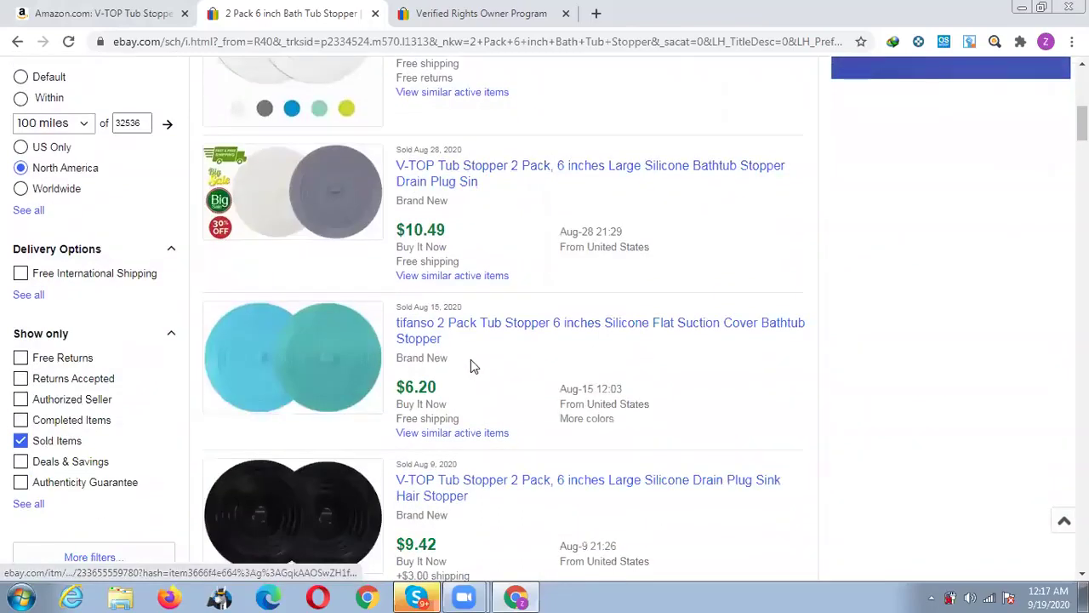
scroll(474, 366, "down", 1)
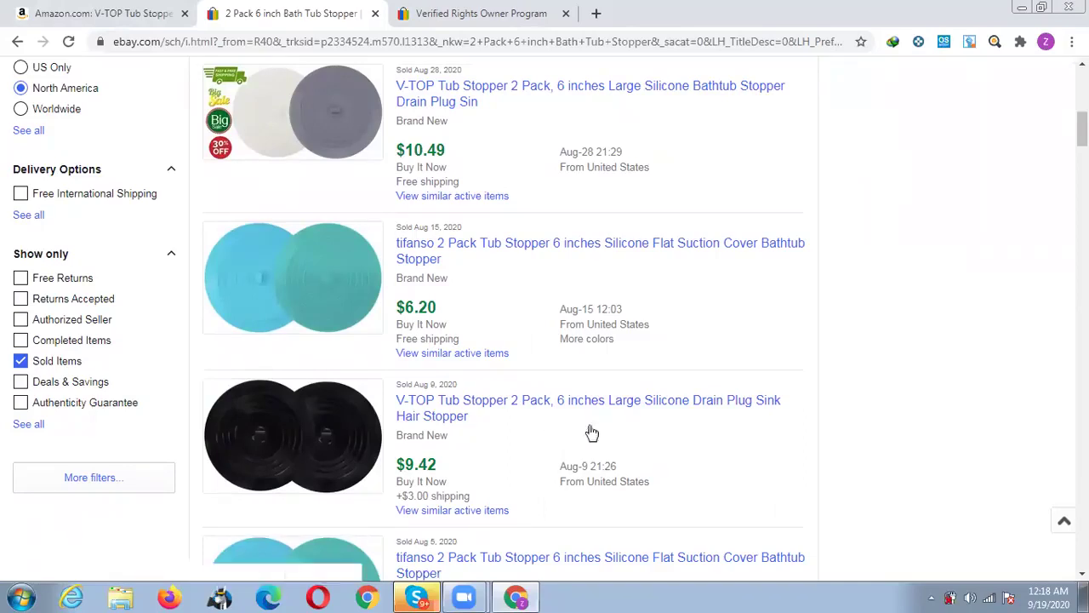
scroll(566, 400, "up", 10)
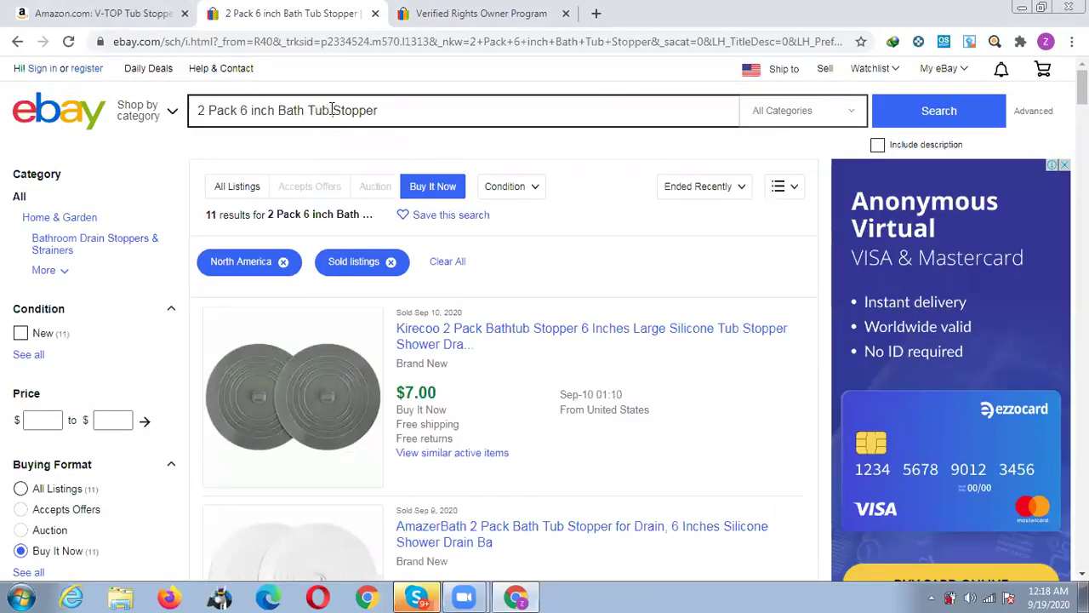
Change the search to '2 Pack 6 inch Drain Stopper' and run it.
left_click_drag(332, 110, 170, 115)
type("Drain")
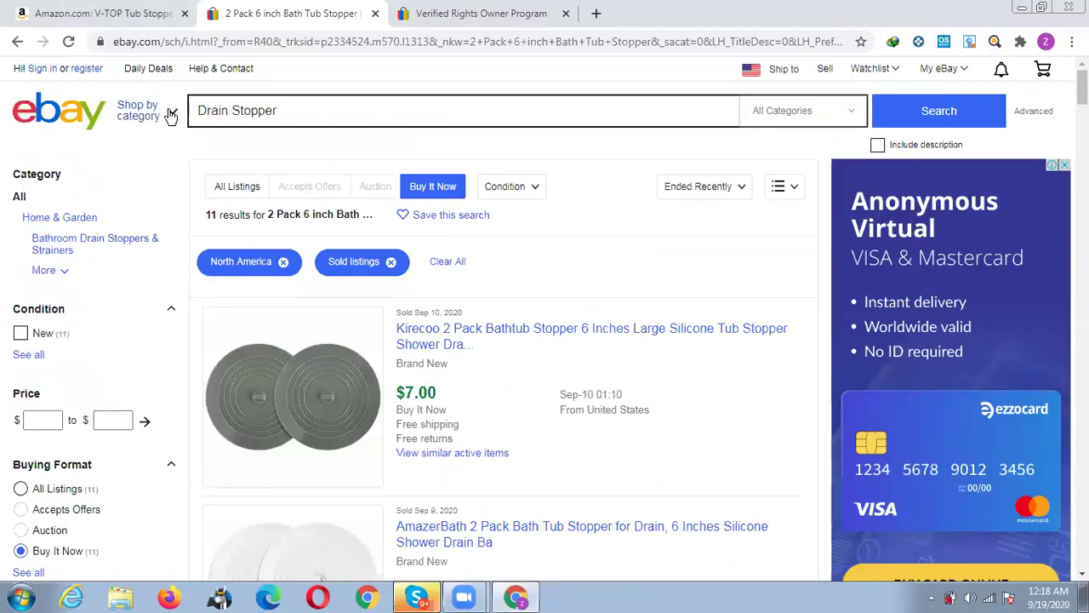
key("ctrl+z")
key("Right")
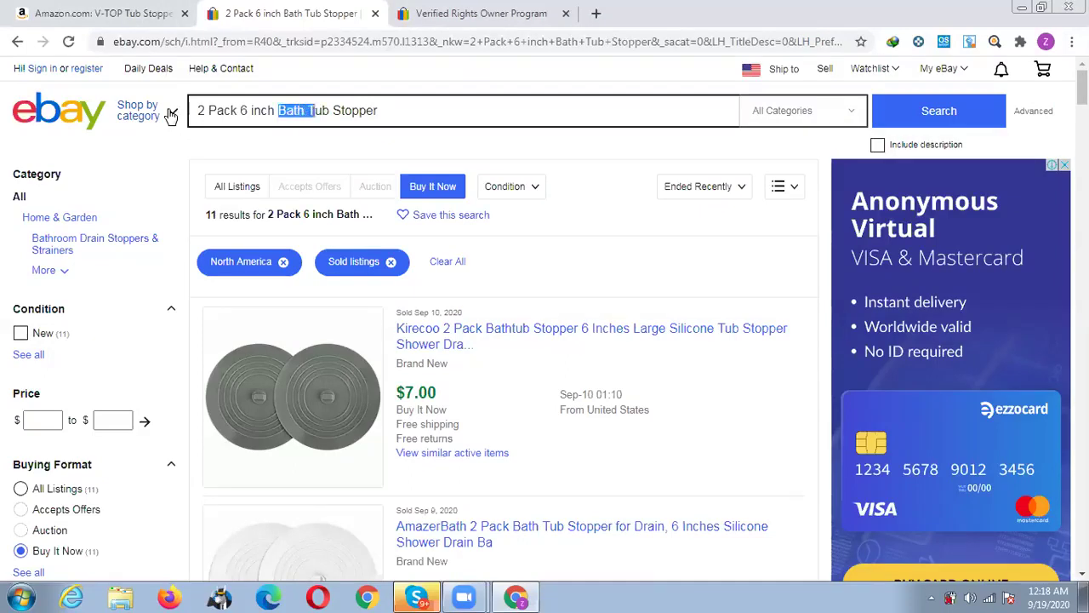
type("Drain")
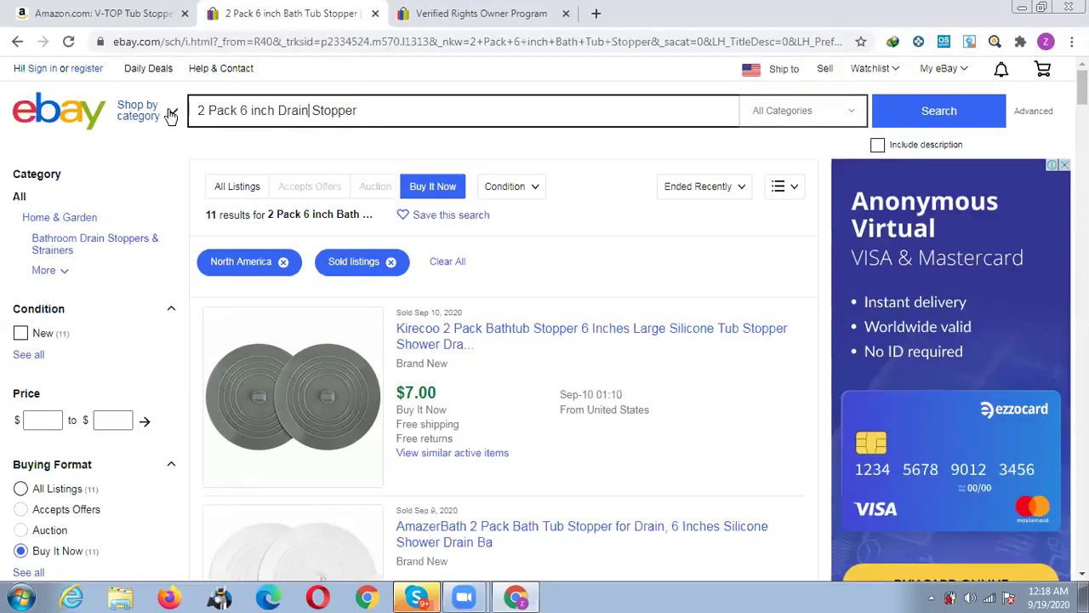
key("Return")
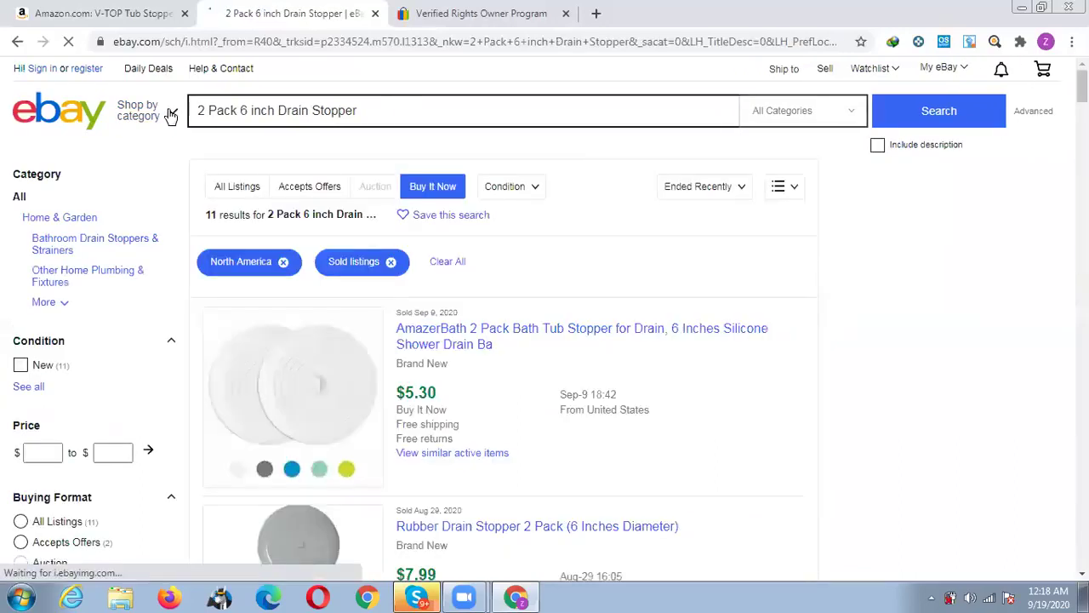
Browse the 11 sold results, AmazerBath $5.30 through Kirecoo $7.49, and return to the top.
scroll(692, 350, "down", 1)
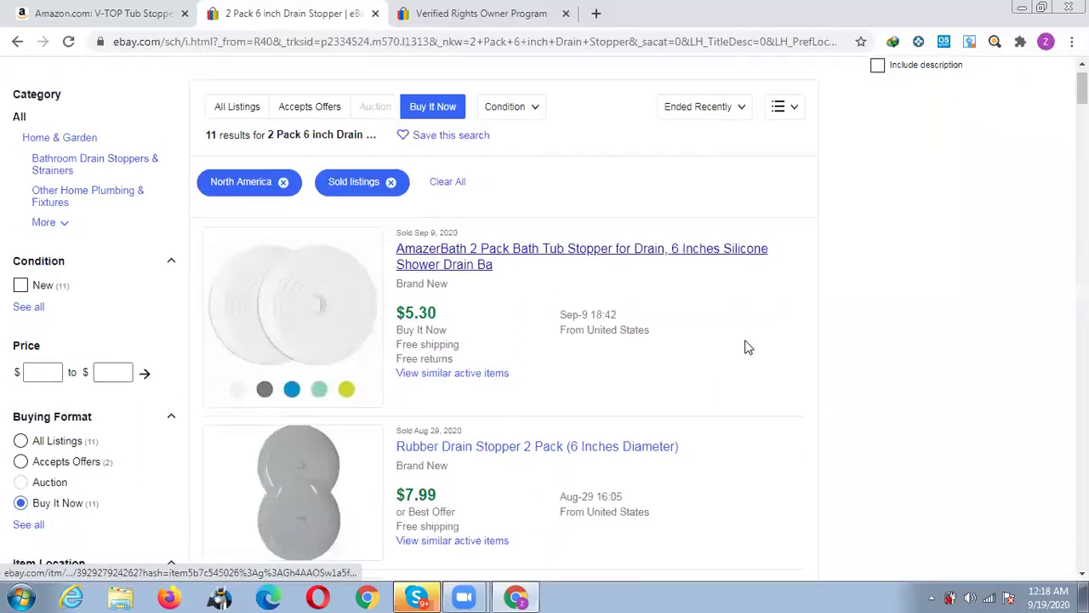
scroll(747, 348, "down", 1)
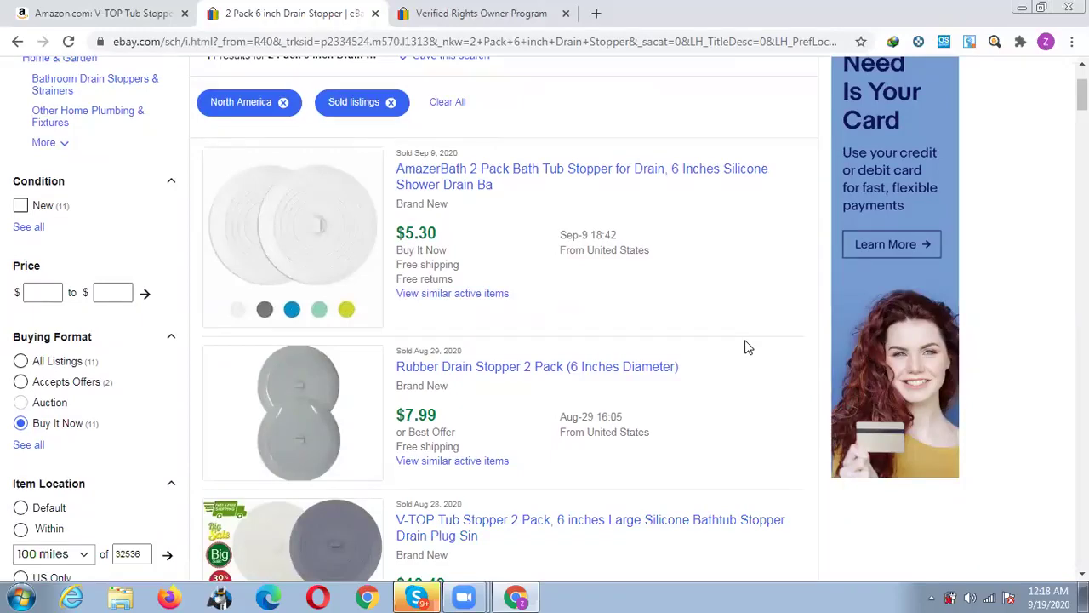
scroll(747, 345, "down", 3)
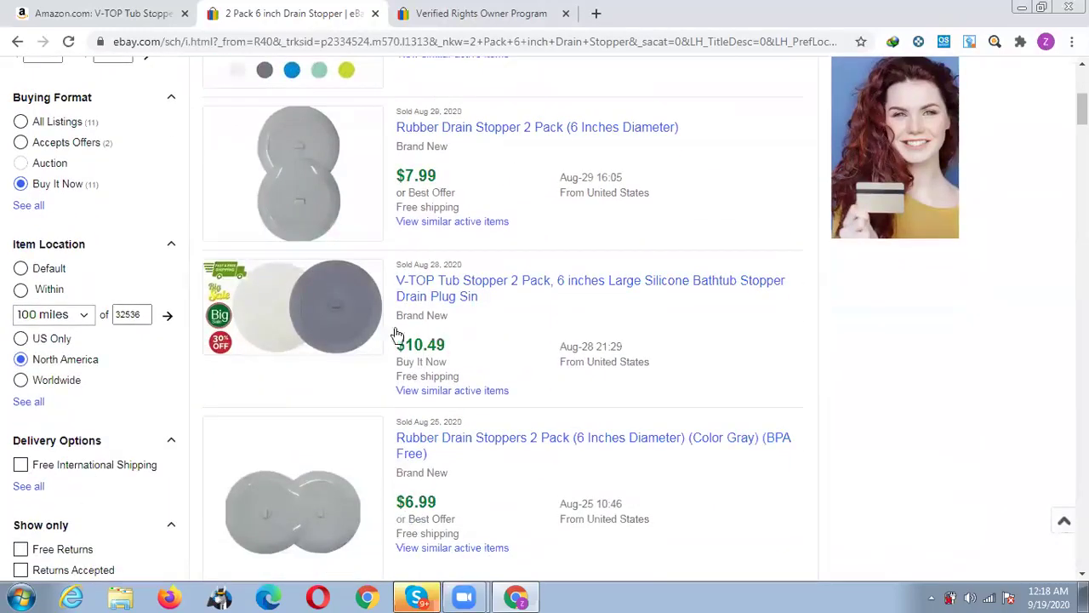
scroll(554, 360, "down", 1)
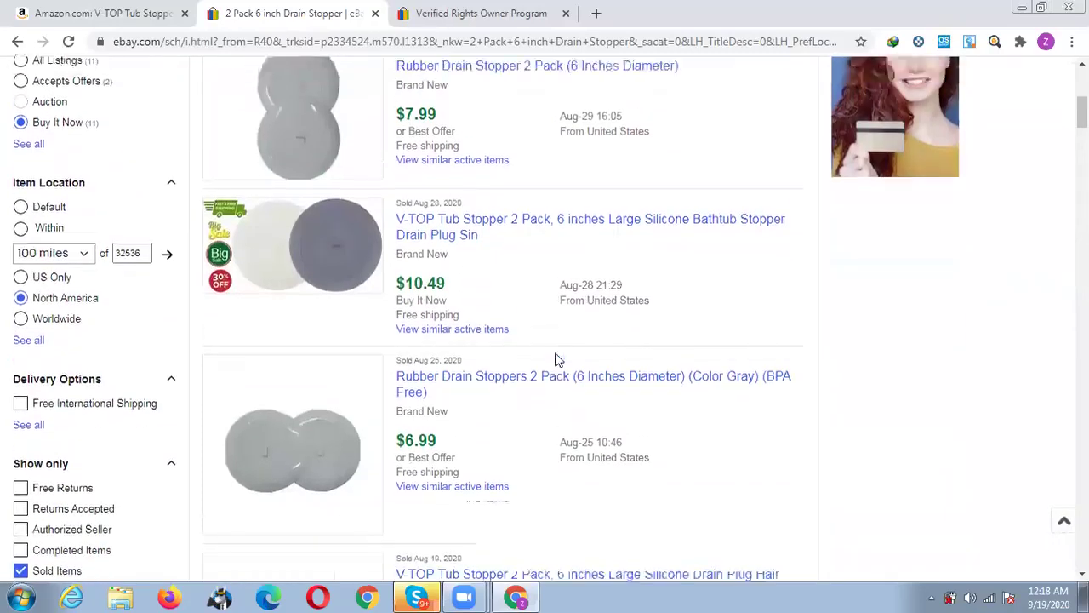
scroll(554, 359, "up", 2)
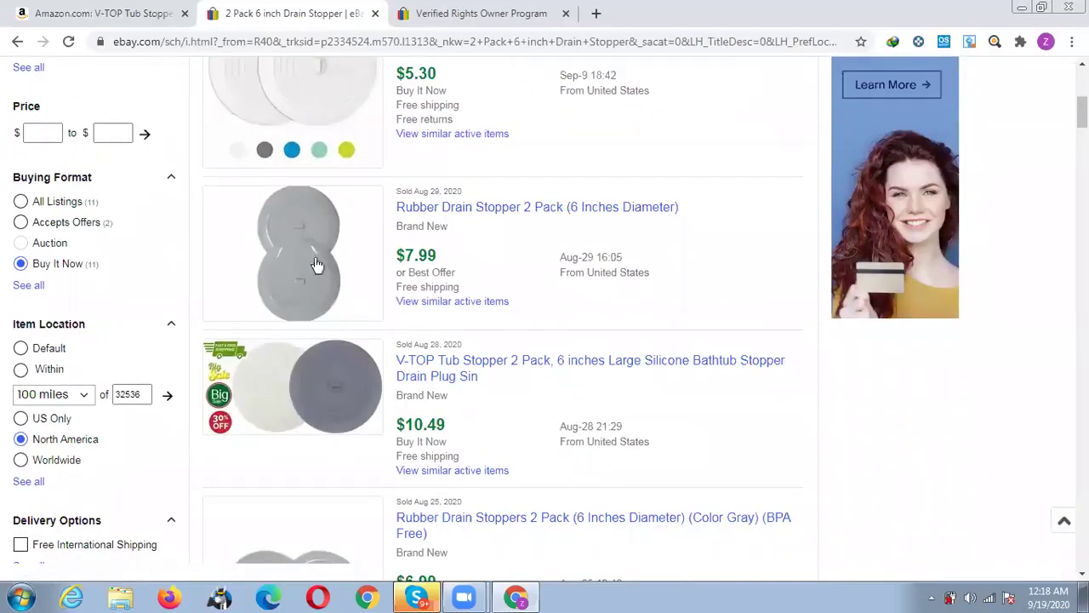
scroll(471, 332, "down", 2)
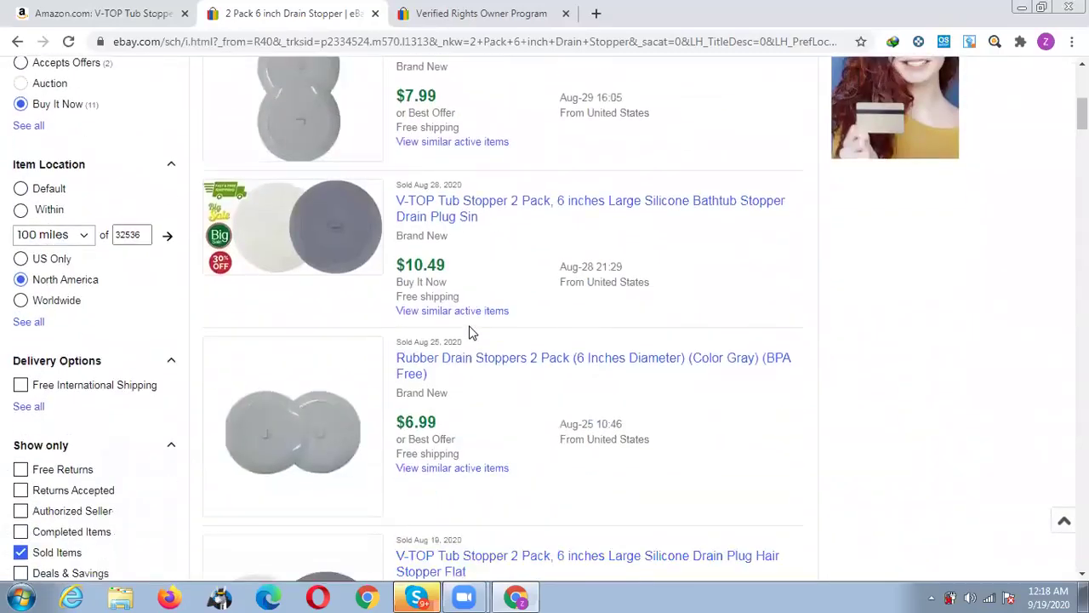
scroll(473, 332, "down", 2)
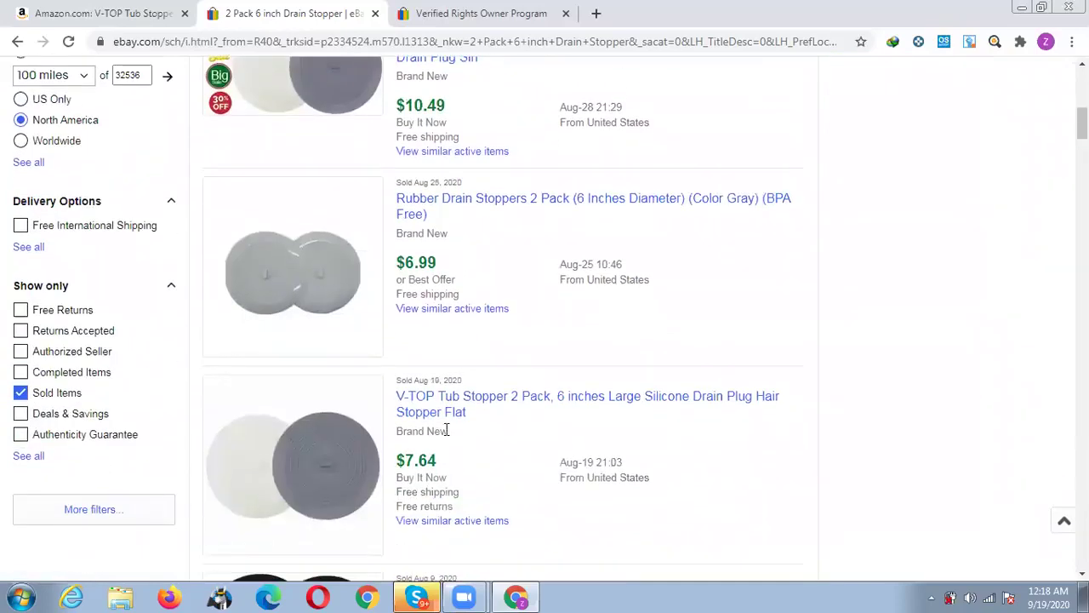
scroll(499, 413, "down", 1)
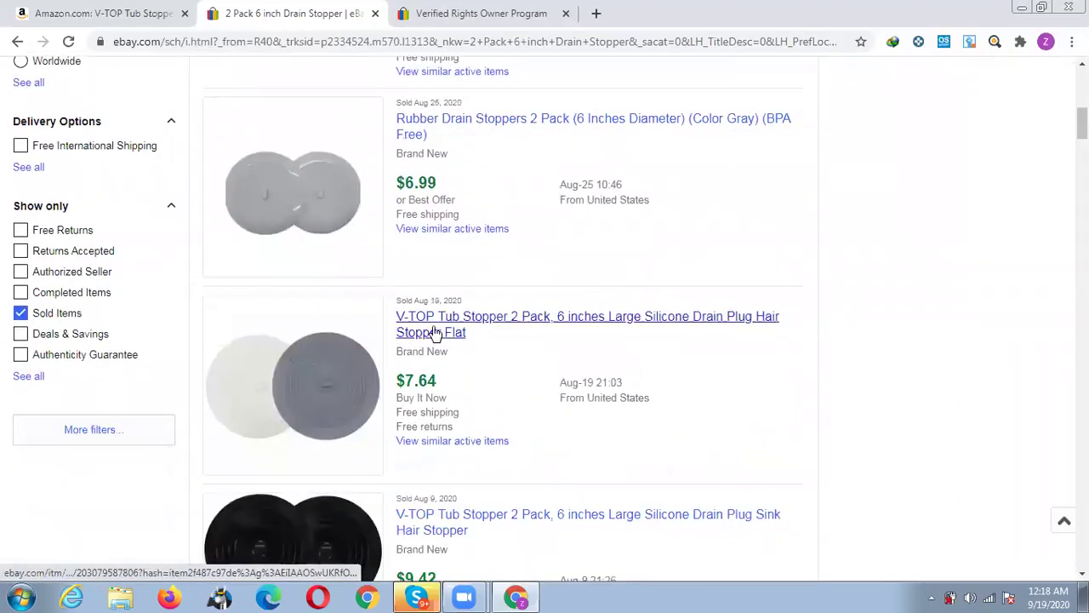
right_click(436, 332)
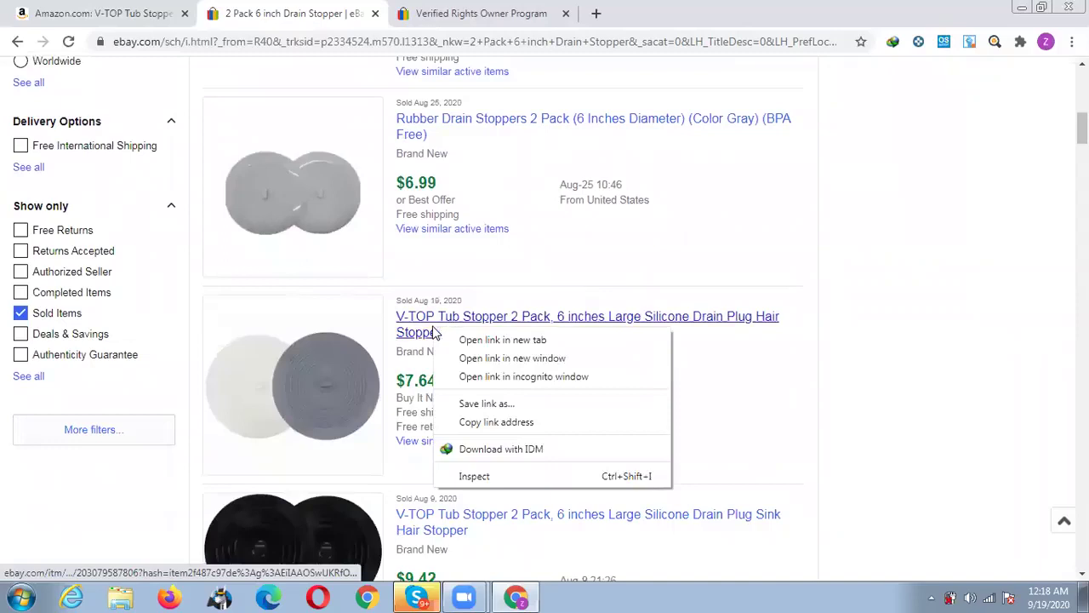
left_click(780, 401)
scroll(571, 406, "down", 1)
scroll(571, 400, "down", 1)
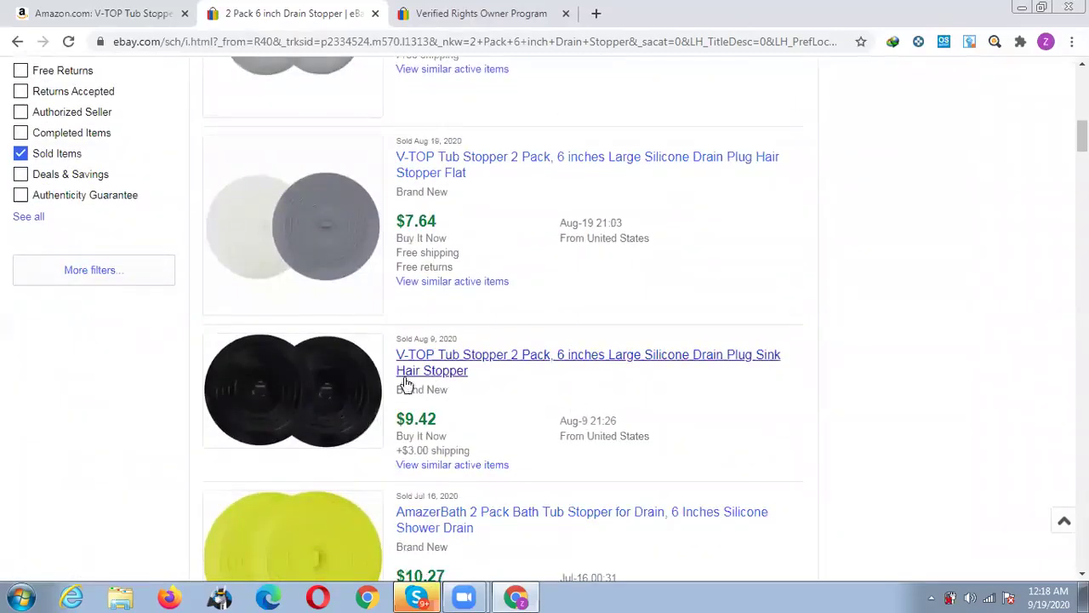
scroll(504, 385, "down", 3)
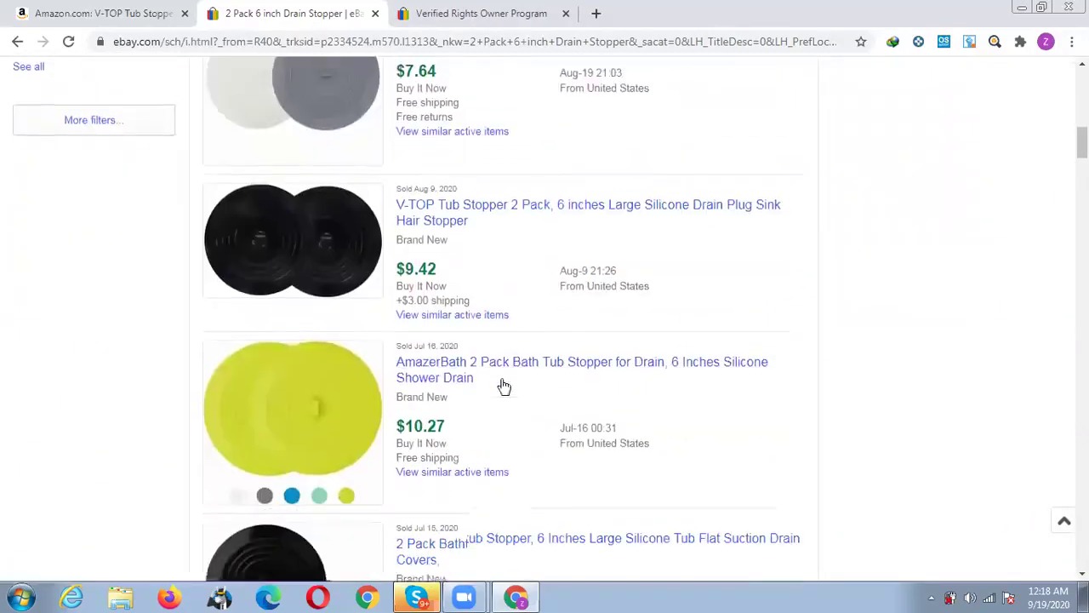
scroll(486, 387, "down", 1)
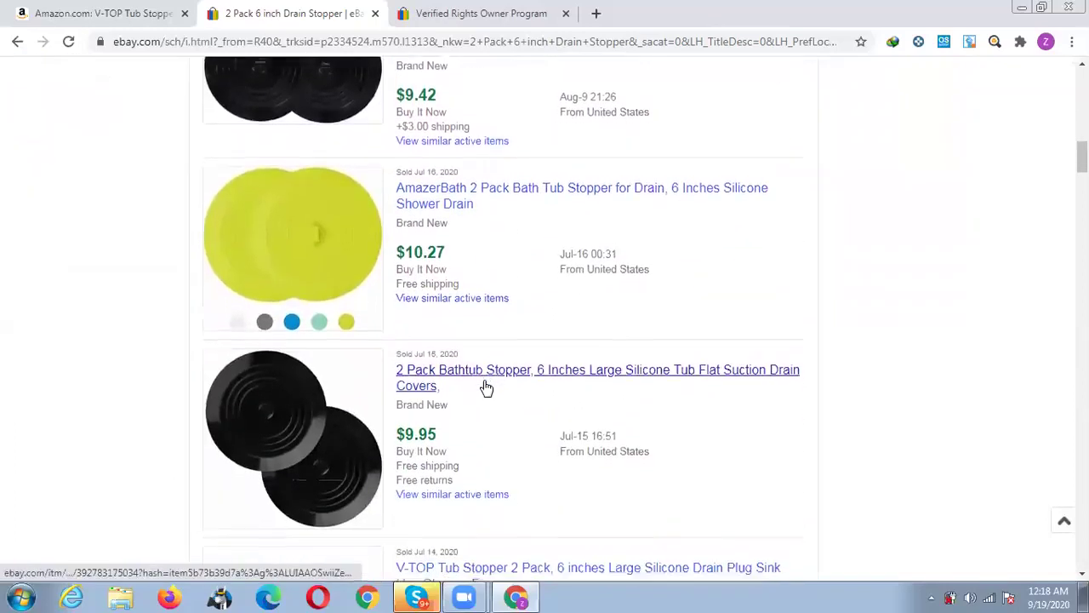
scroll(486, 387, "down", 5)
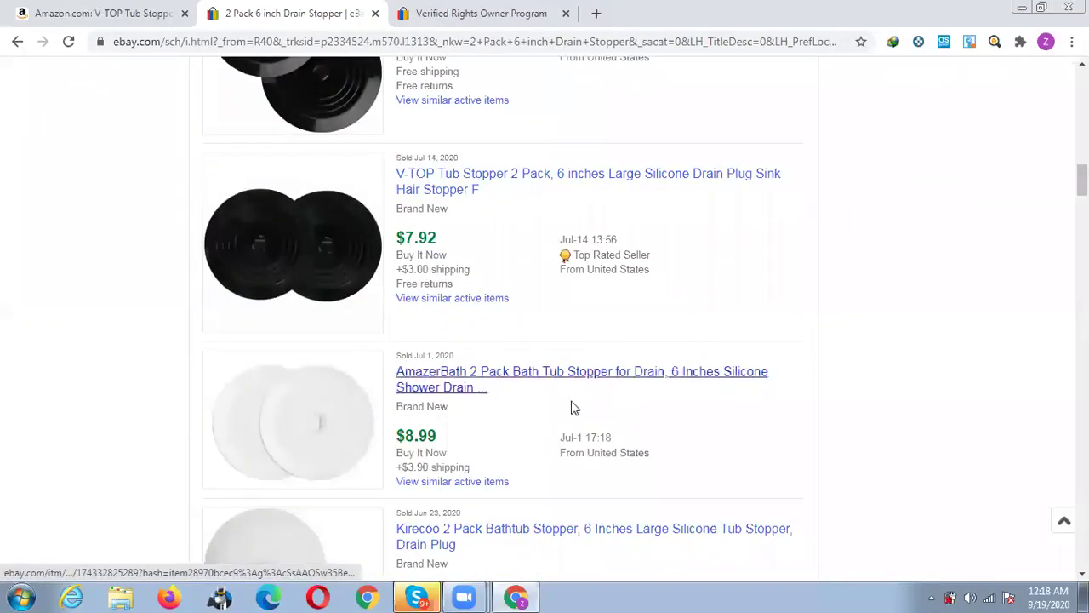
scroll(571, 406, "down", 3)
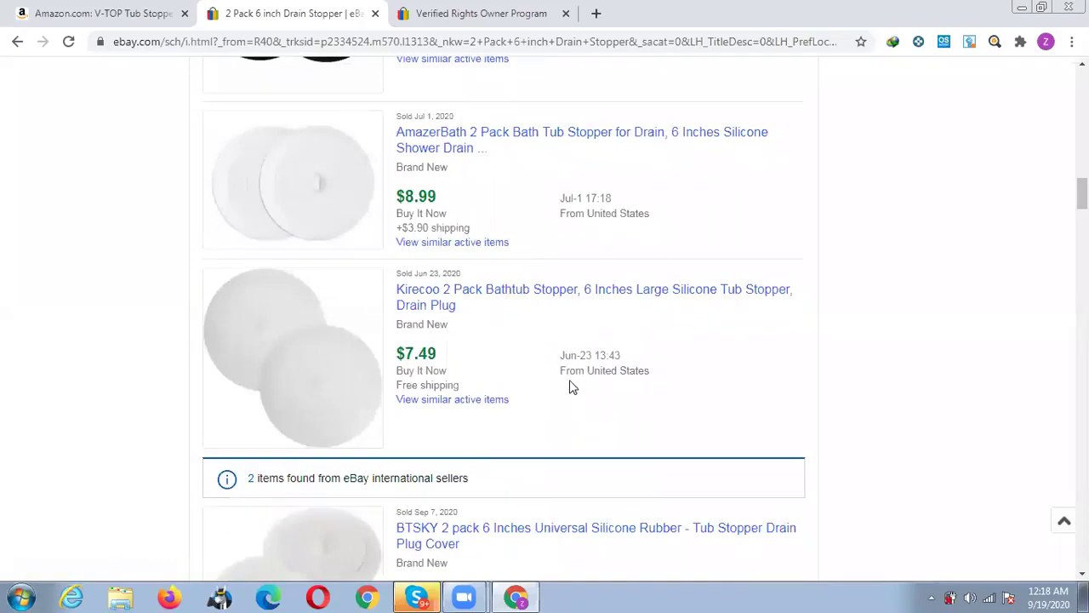
scroll(571, 383, "down", 4)
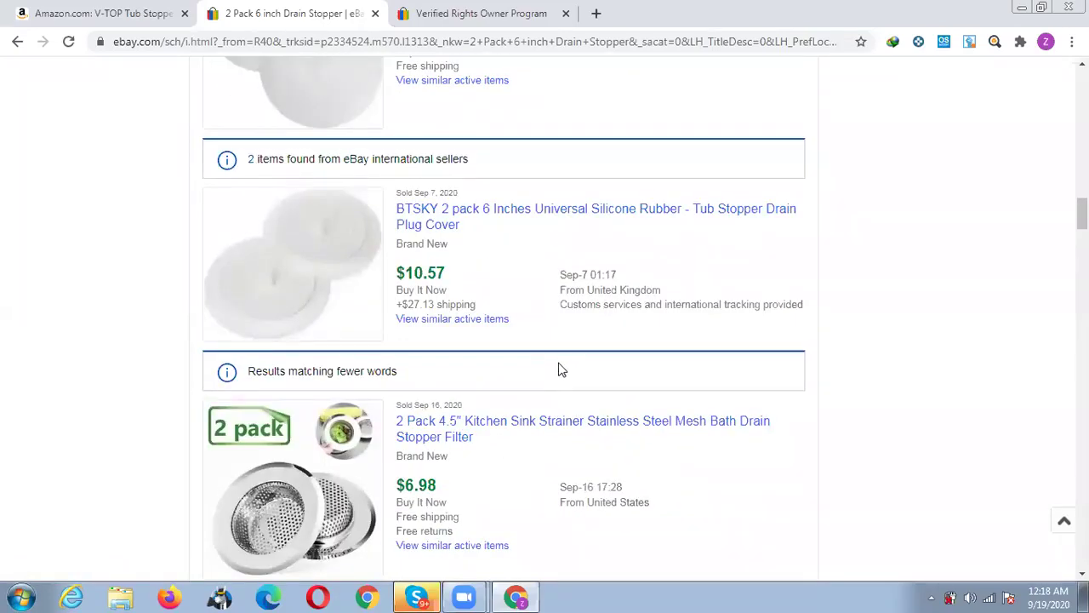
scroll(503, 275, "up", 15)
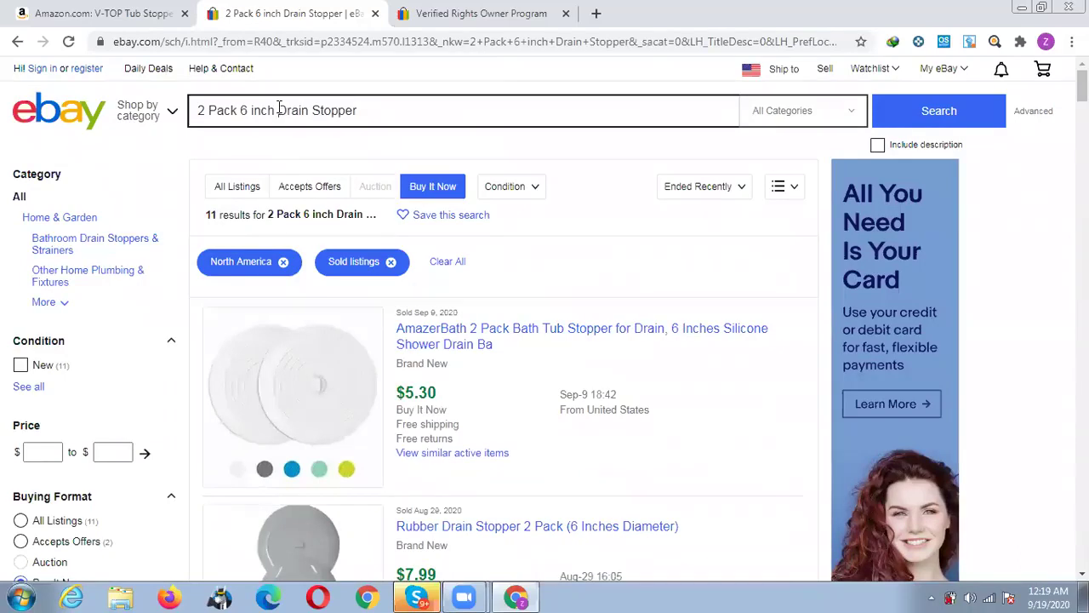
Go back to Amazon's drain stopper results and open the $9.99 OXO Good Grips Sink Strainer Stopper.
left_click(107, 13)
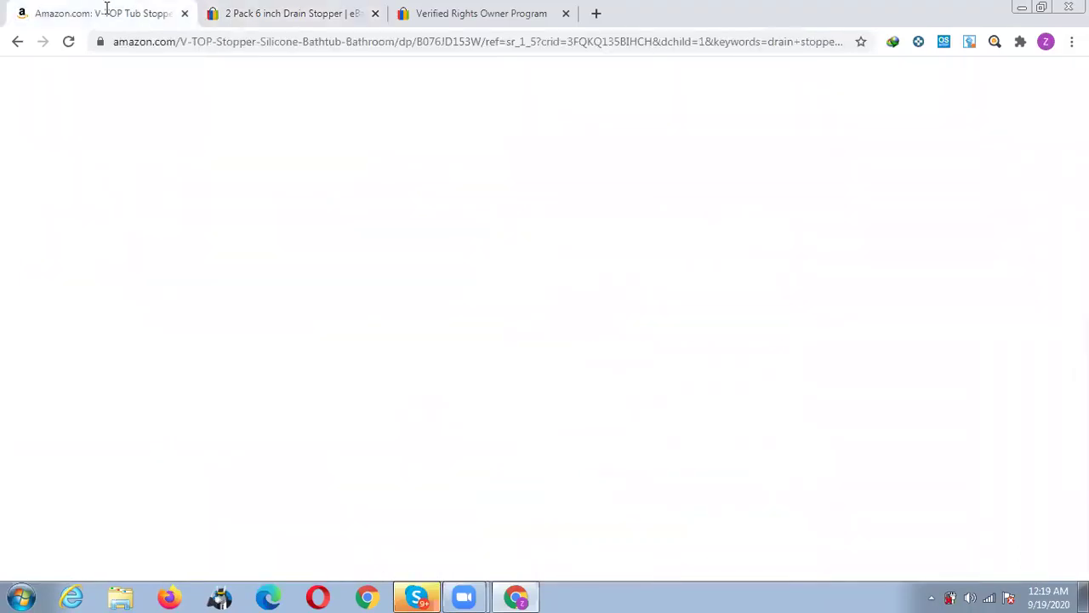
left_click(18, 41)
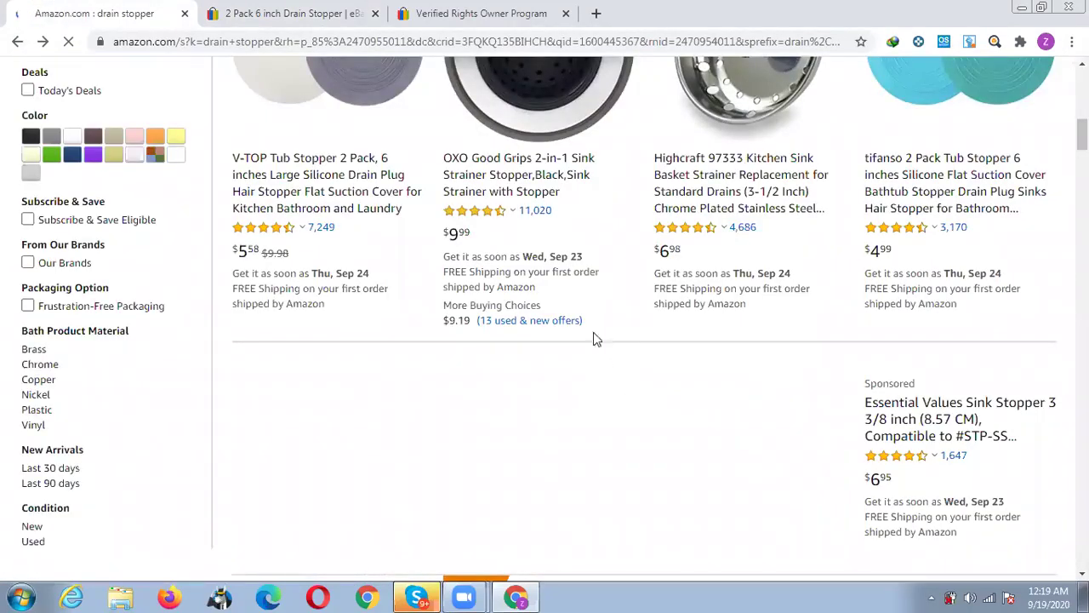
scroll(591, 319, "up", 2)
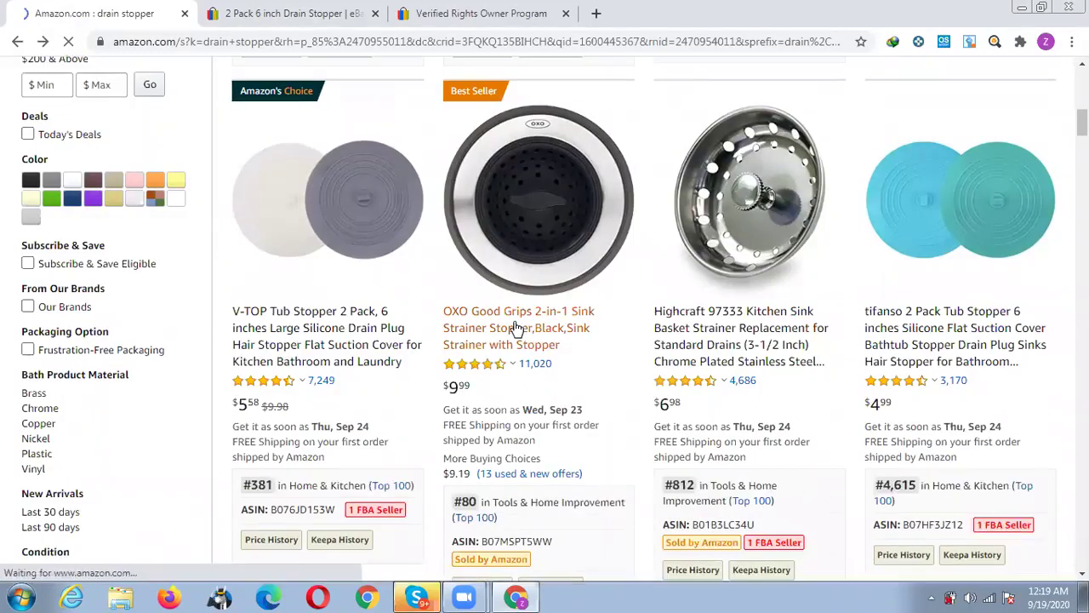
left_click(520, 330)
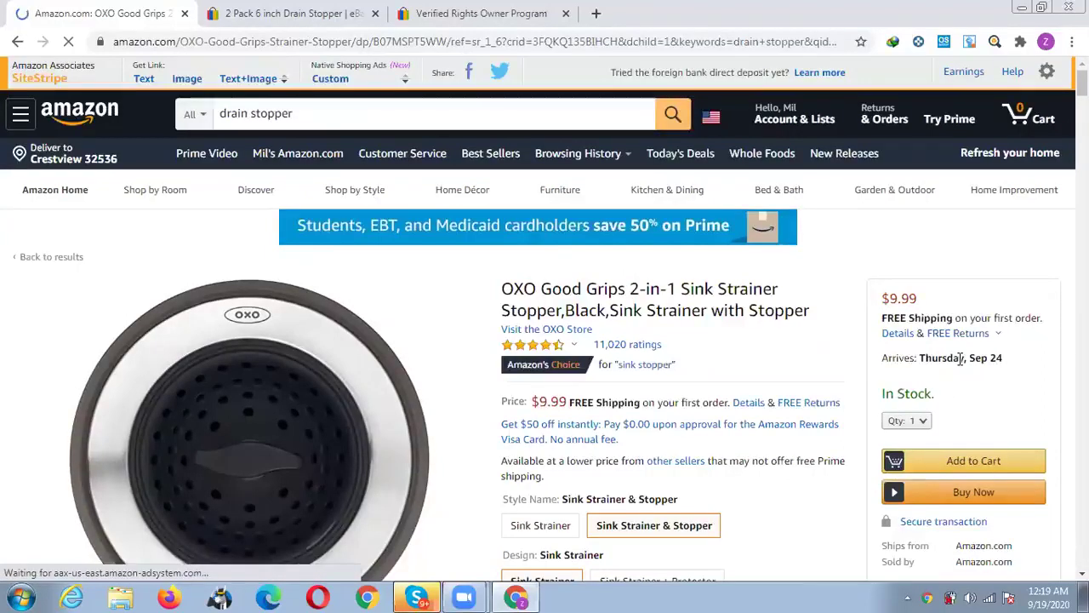
Switch the OXO strainer's Keepa price chart from three months to the Month range.
scroll(960, 358, "down", 2)
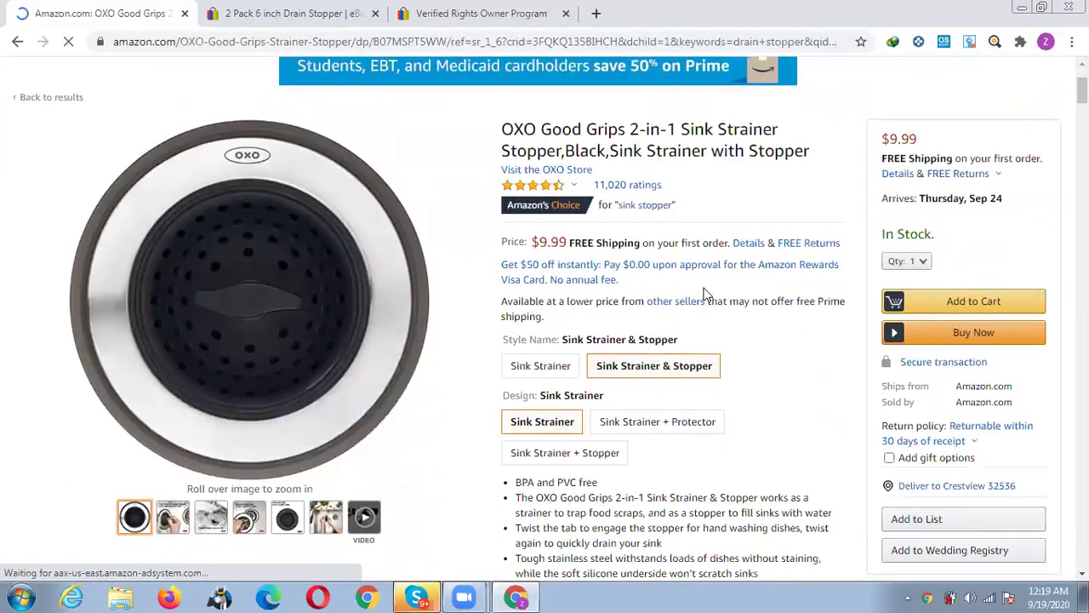
scroll(692, 289, "down", 6)
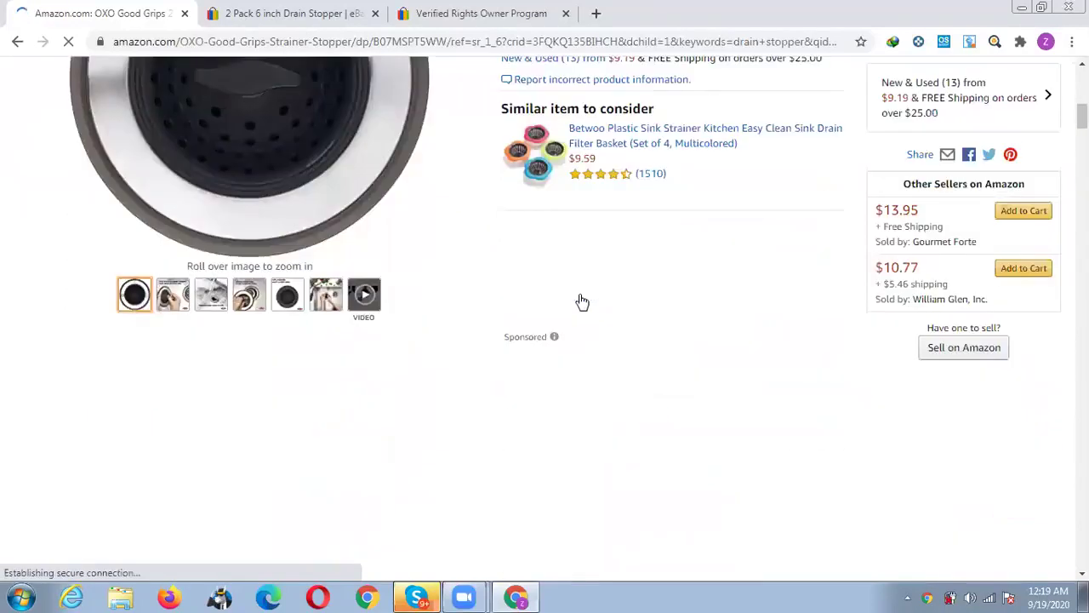
scroll(462, 332, "down", 4)
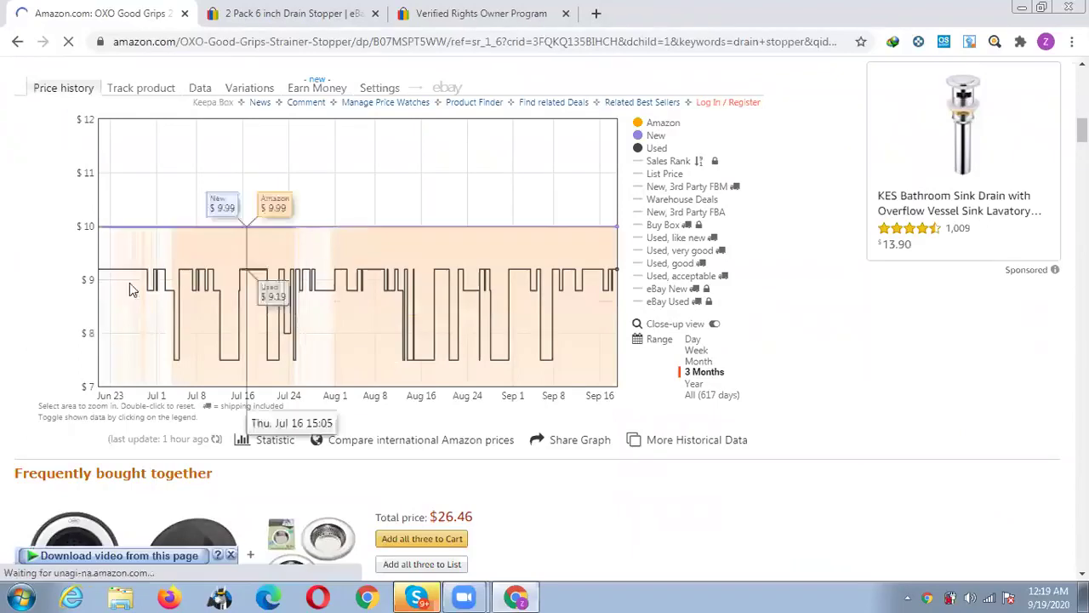
scroll(640, 409, "up", 12)
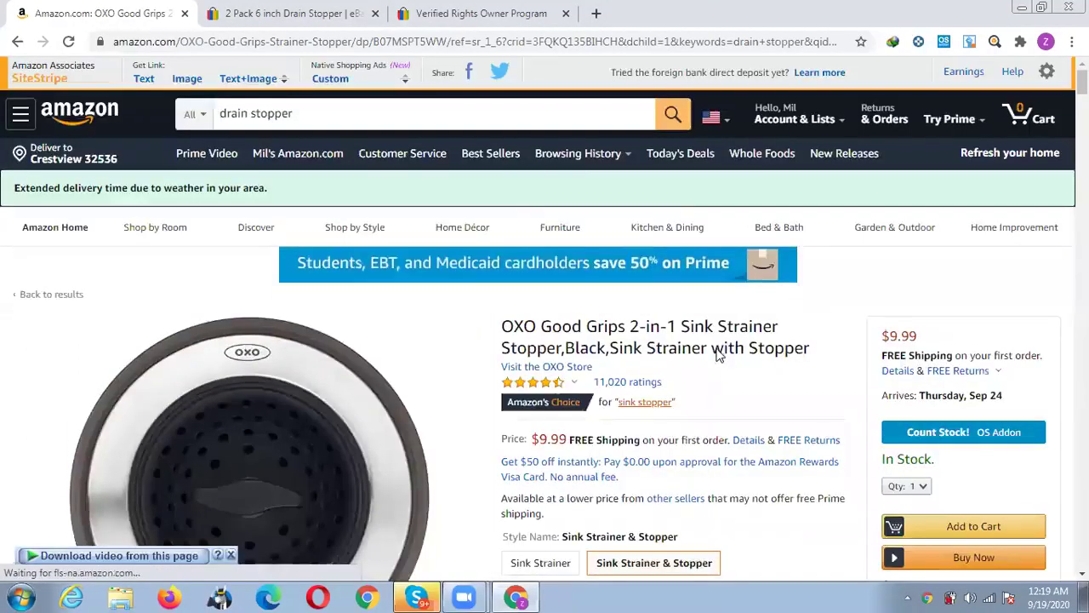
scroll(722, 349, "down", 7)
scroll(719, 356, "down", 4)
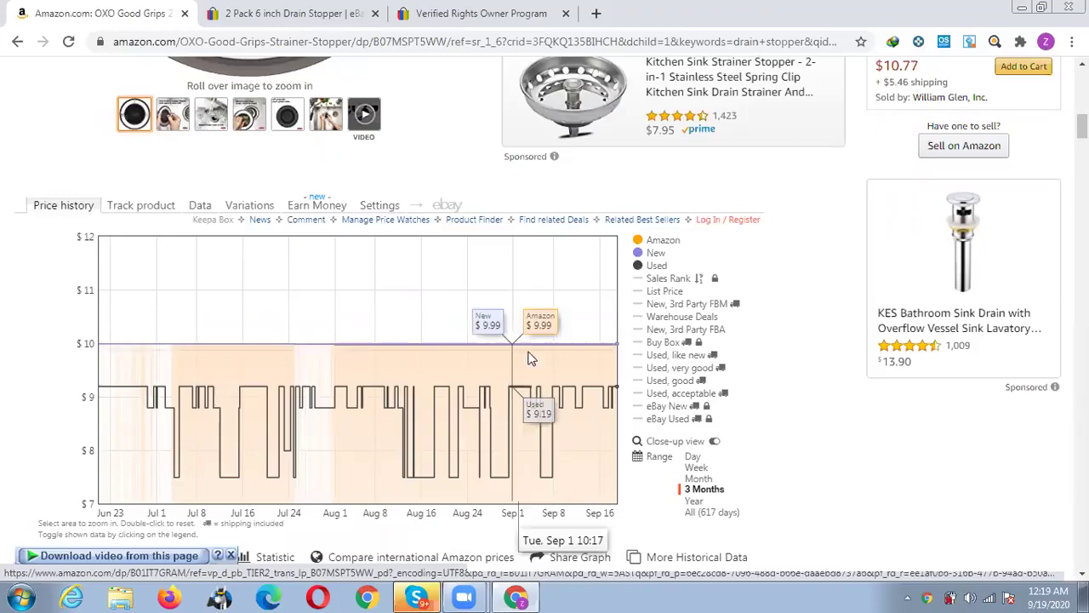
left_click(699, 480)
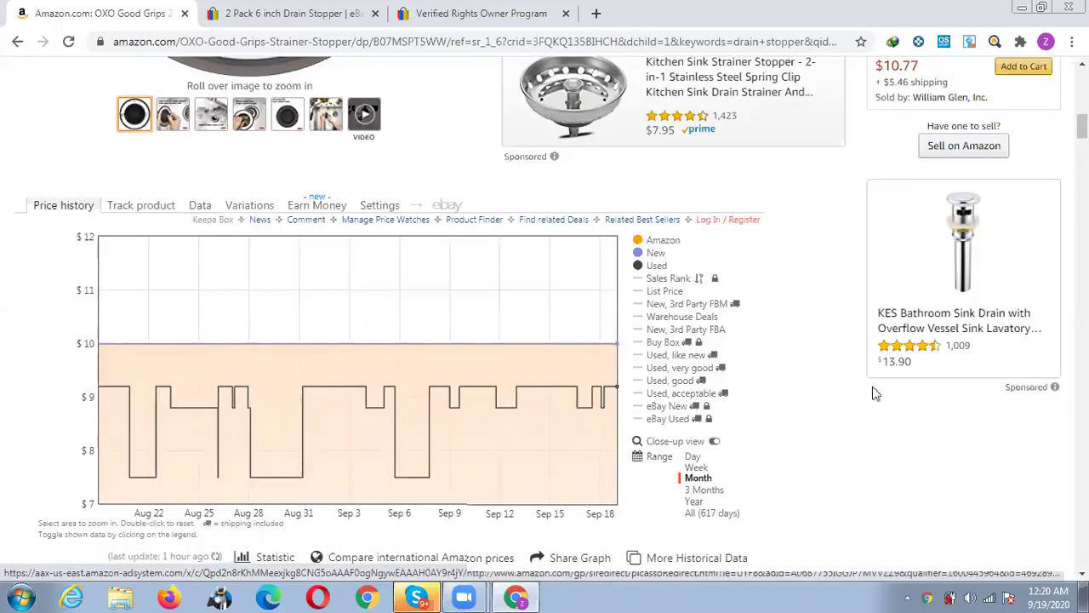
scroll(875, 391, "up", 4)
scroll(936, 358, "up", 4)
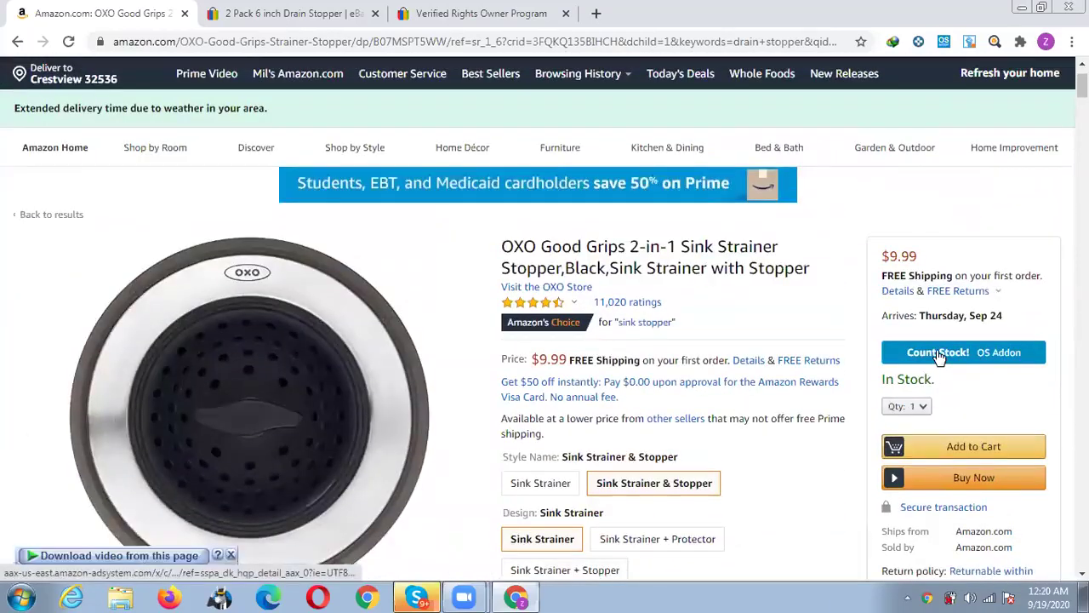
left_click(939, 352)
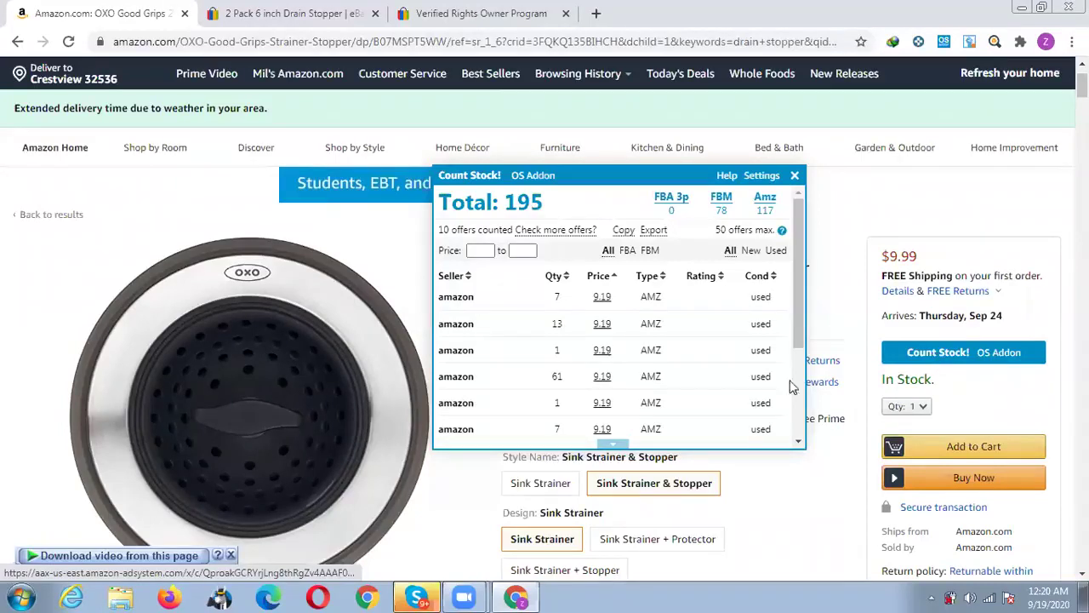
left_click_drag(756, 211, 776, 214)
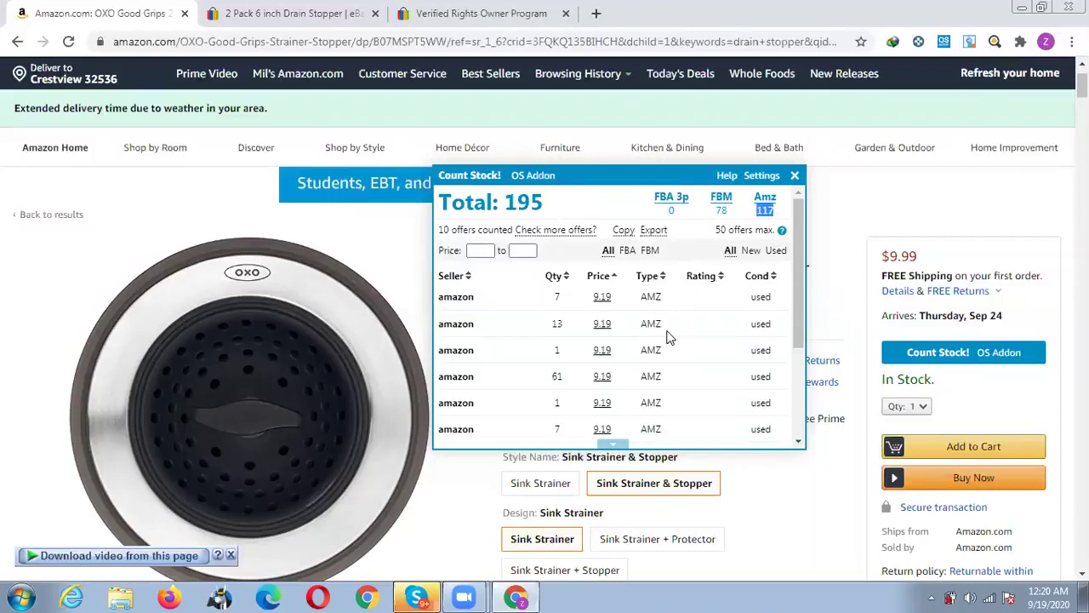
scroll(667, 337, "down", 3)
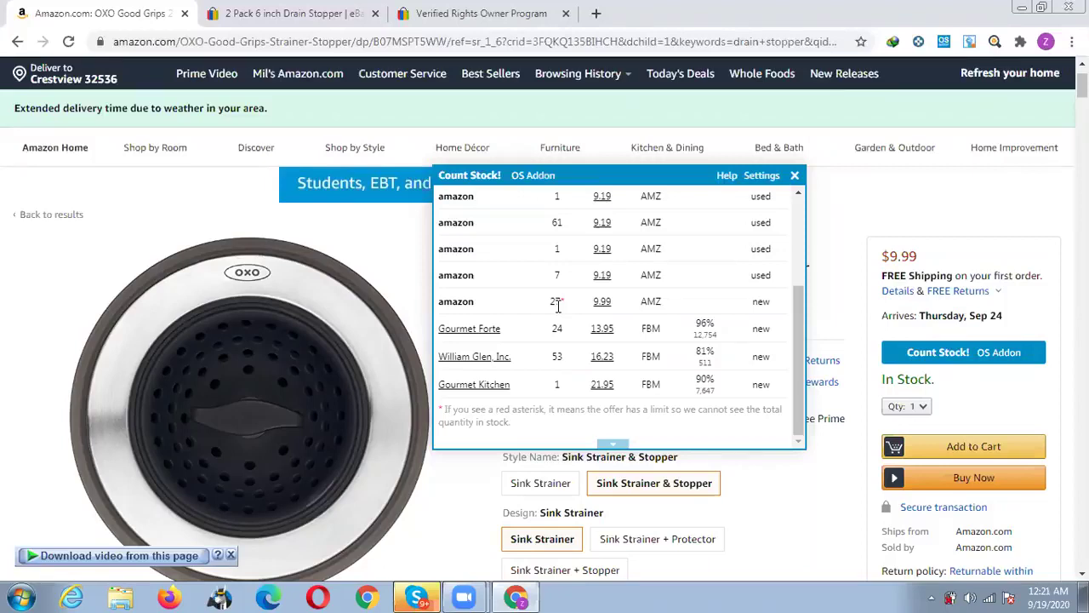
left_click(795, 177)
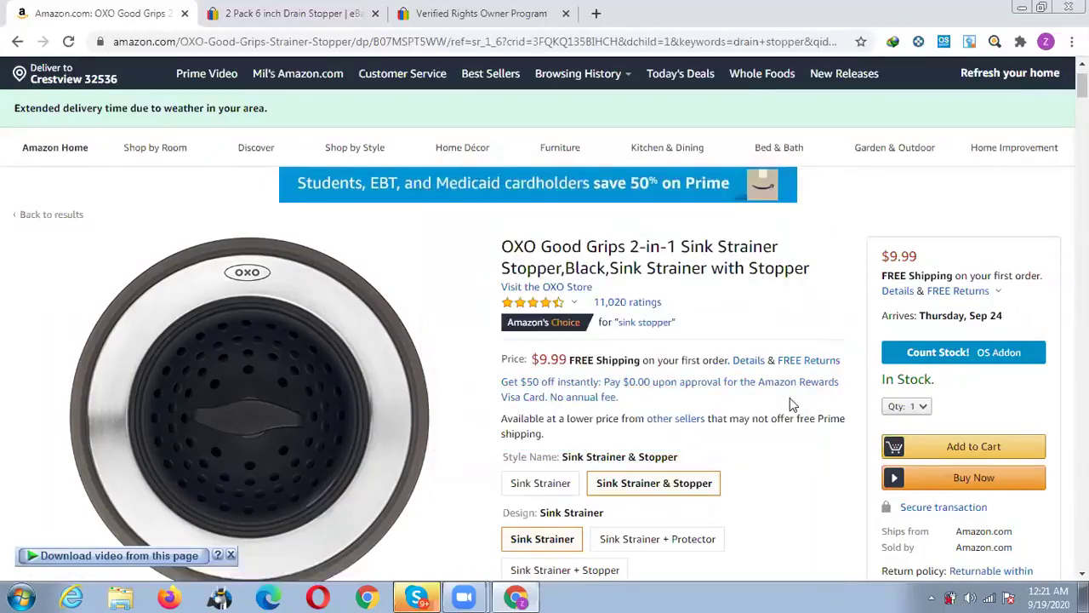
Go back from the strainer page to the drain stopper search results.
scroll(789, 405, "down", 2)
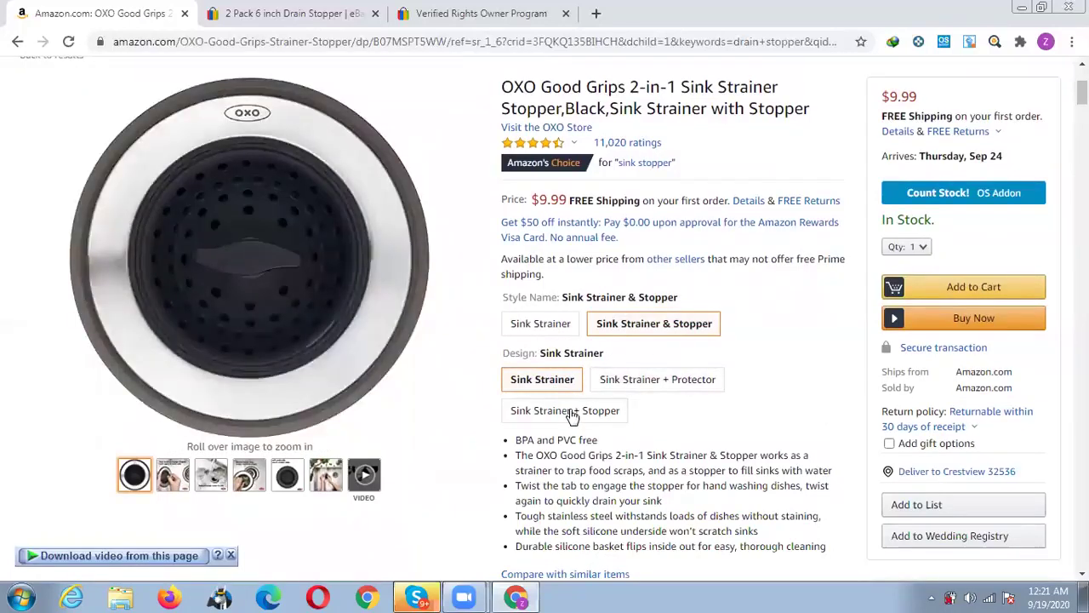
scroll(530, 443, "up", 3)
left_click(12, 42)
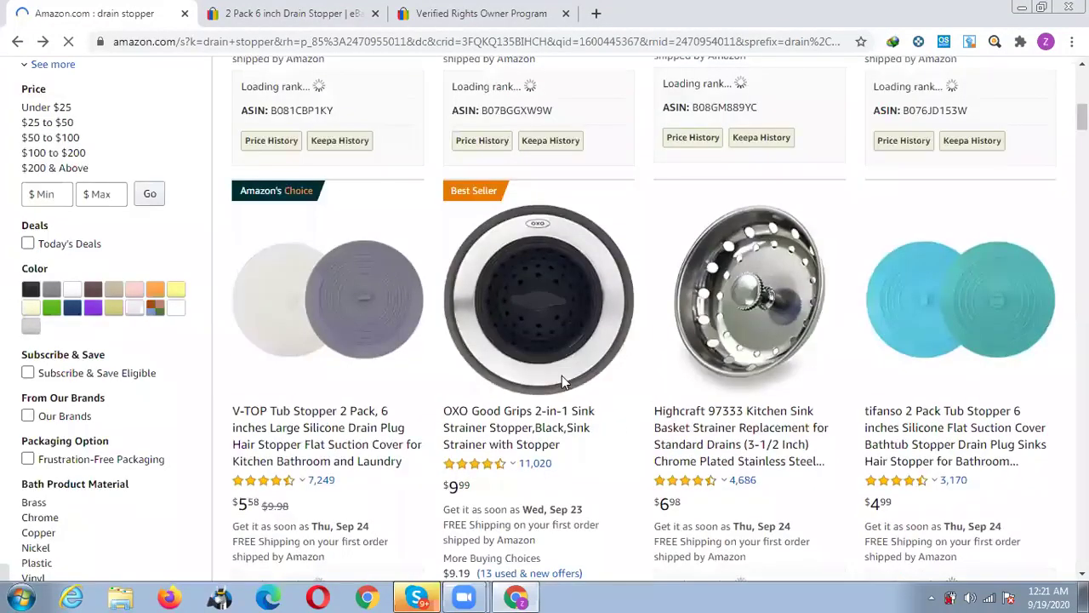
Open the OXO Tot Tub Stopper Aqua listing in a new tab and switch to it.
scroll(564, 383, "down", 2)
scroll(564, 383, "down", 7)
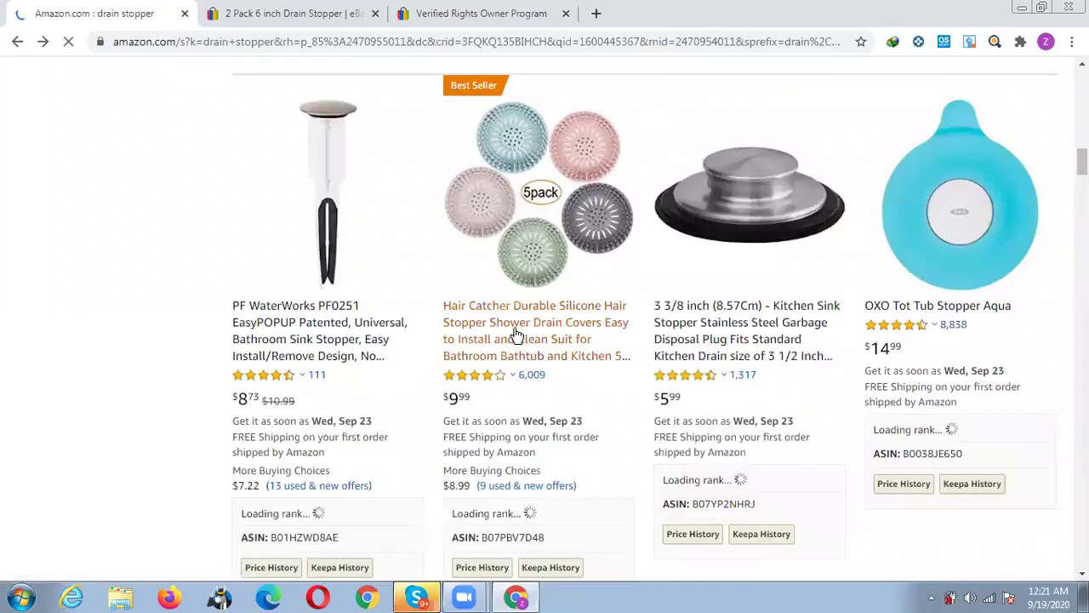
scroll(515, 334, "down", 2)
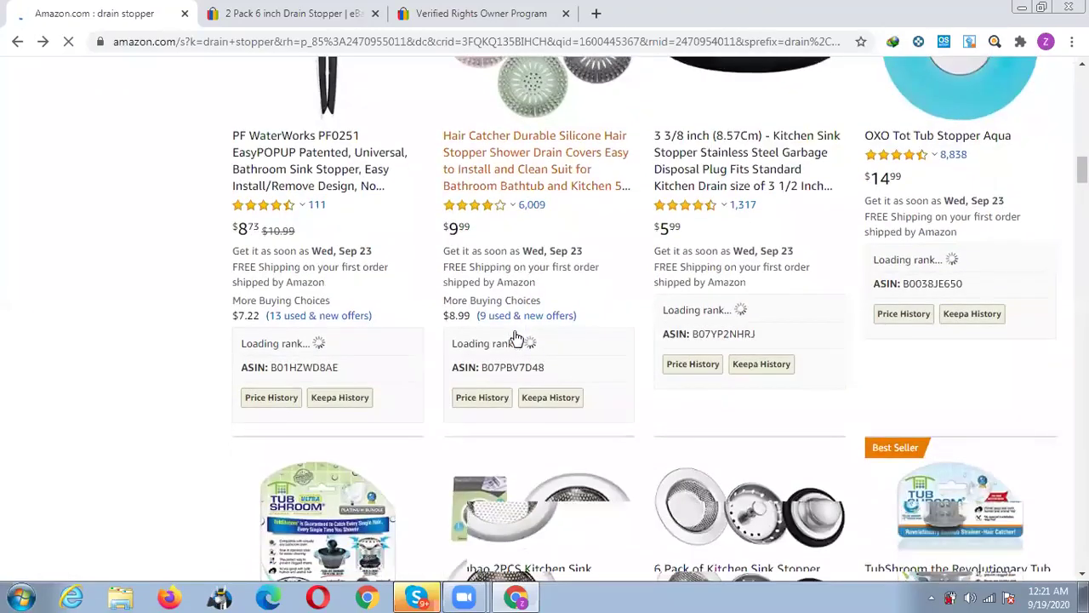
scroll(517, 338, "down", 2)
scroll(517, 338, "down", 2)
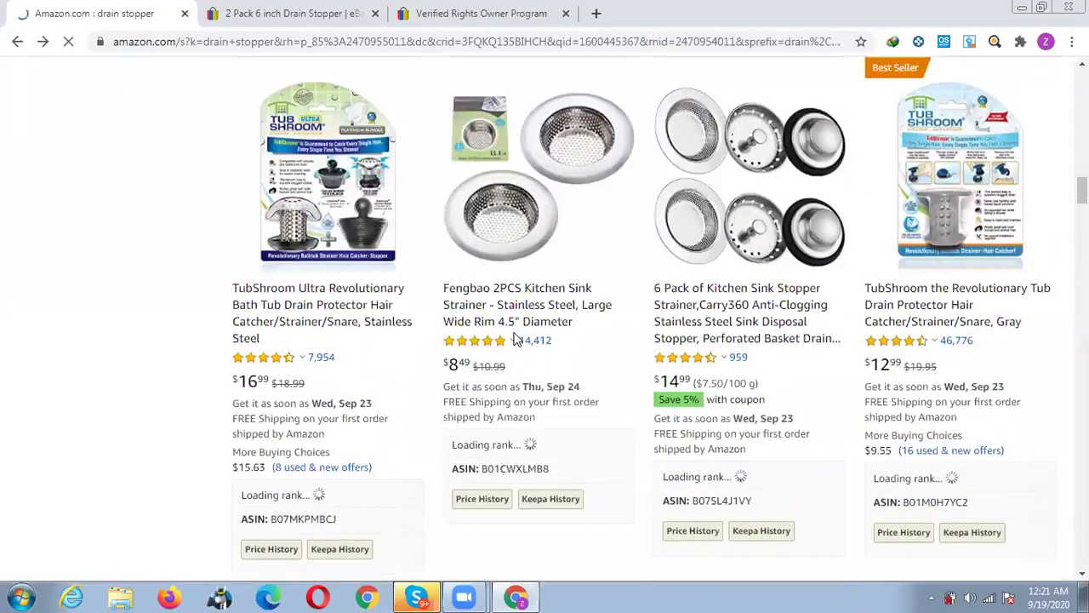
scroll(514, 338, "up", 2)
scroll(515, 337, "up", 4)
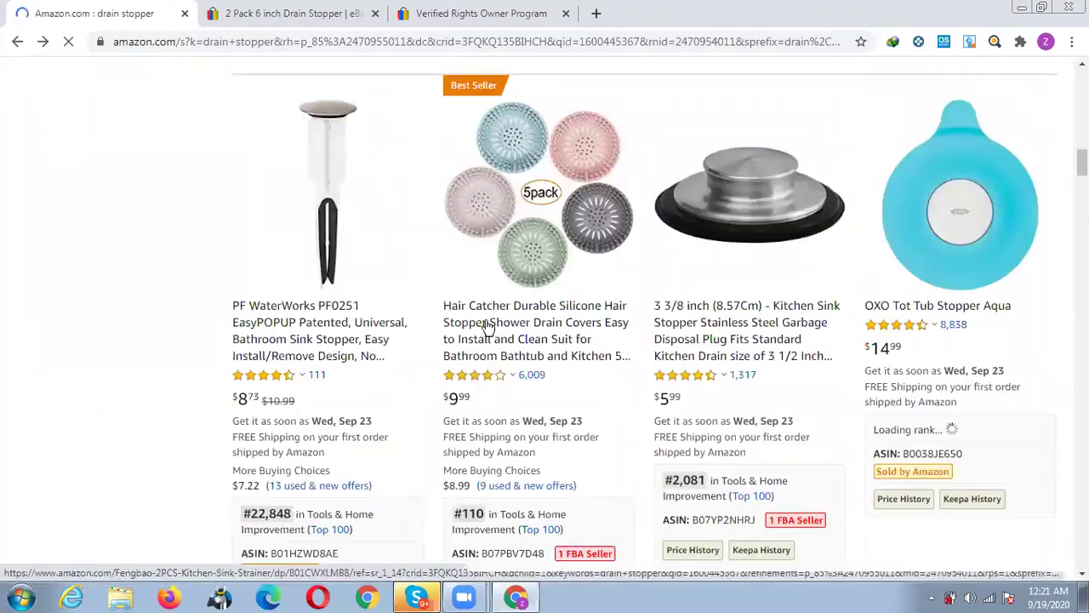
scroll(510, 320, "down", 2)
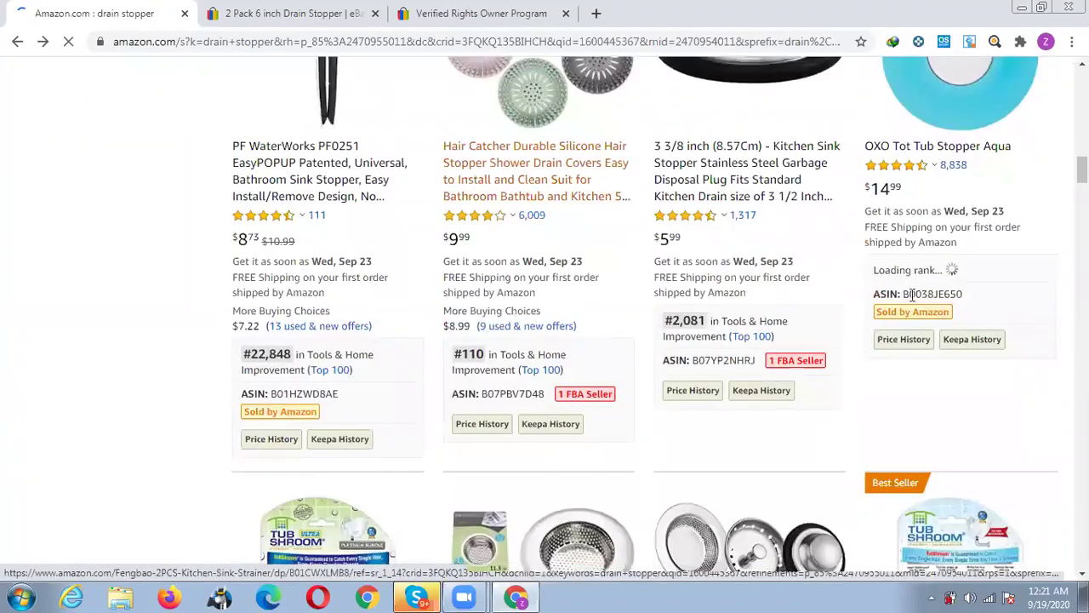
scroll(898, 281, "up", 1)
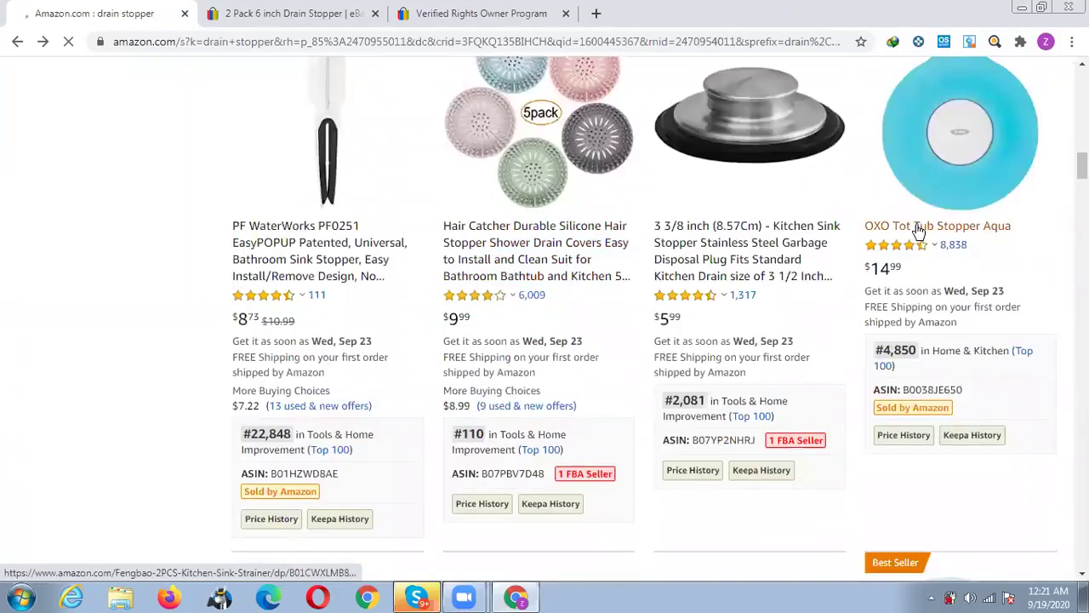
middle_click(917, 228)
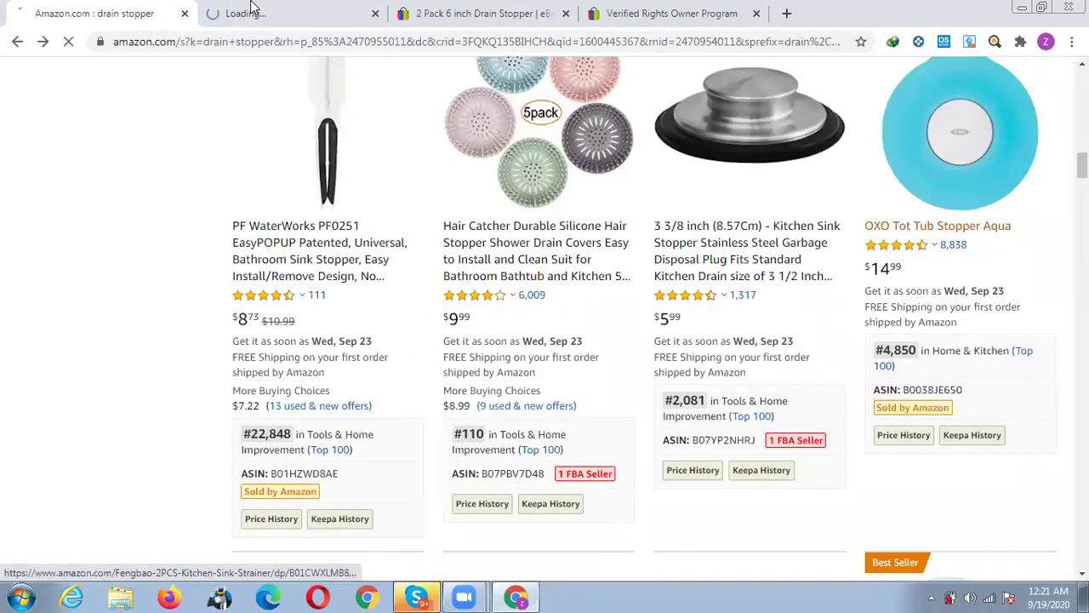
left_click(307, 14)
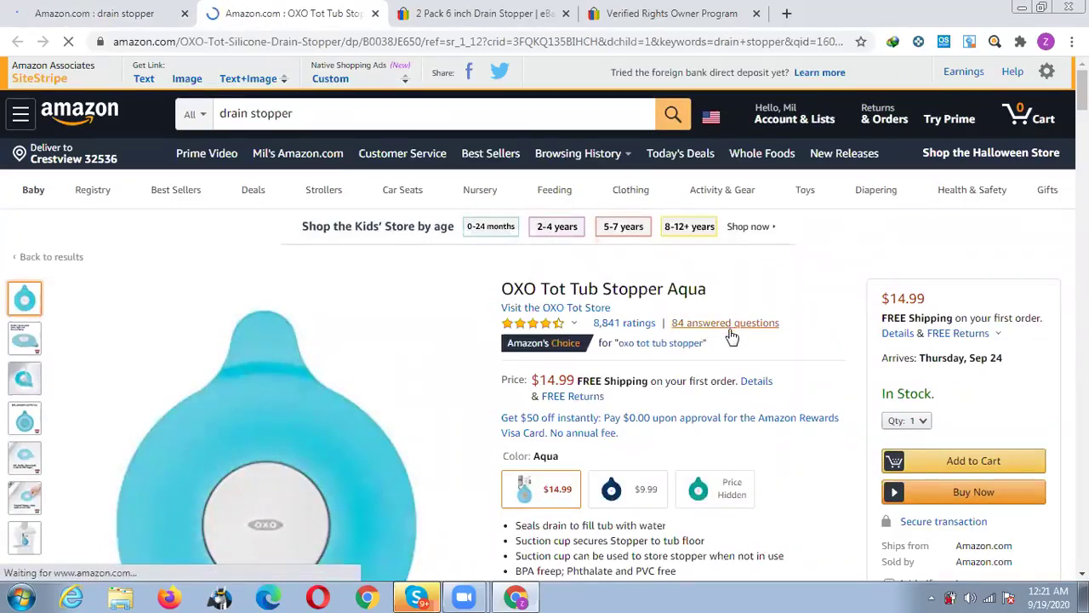
Scroll the OXO Tot Tub Stopper Aqua page down to its three-month Keepa price chart.
scroll(730, 346, "down", 9)
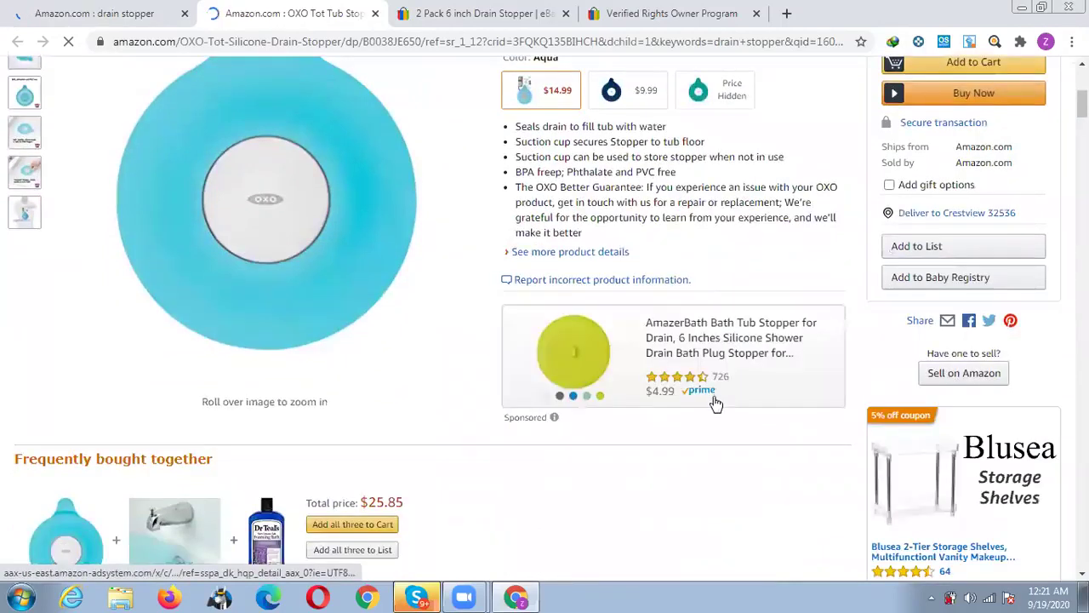
scroll(717, 403, "down", 3)
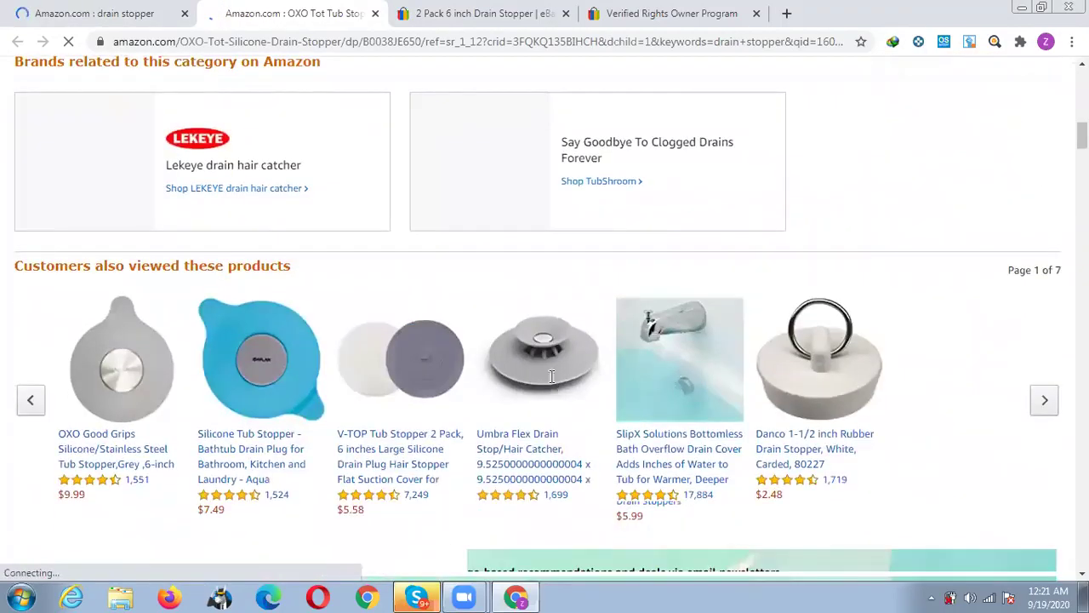
scroll(560, 348, "down", 6)
scroll(558, 343, "down", 5)
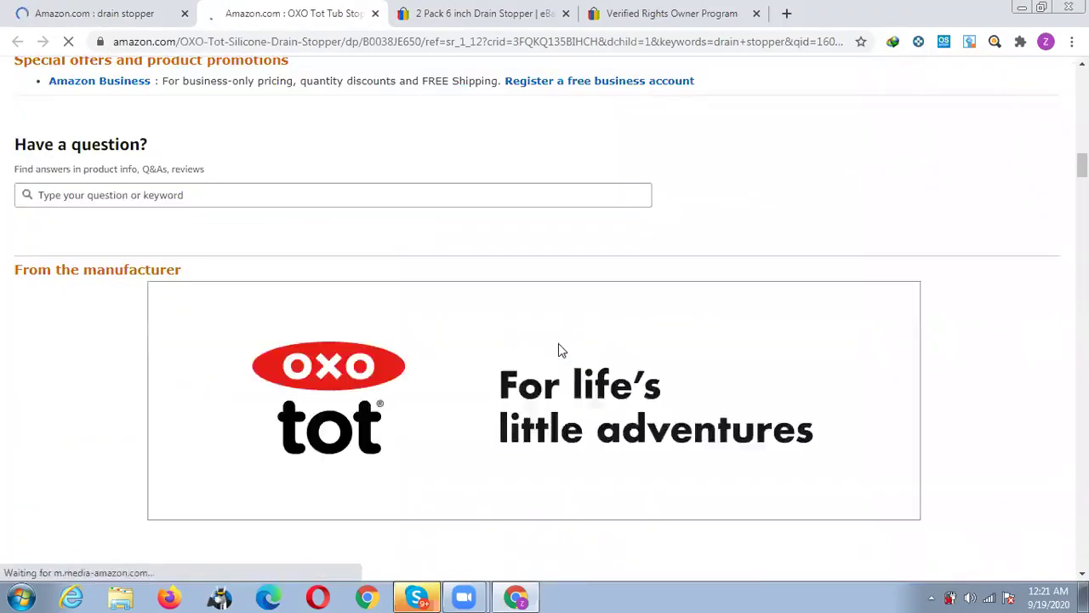
scroll(537, 306, "up", 12)
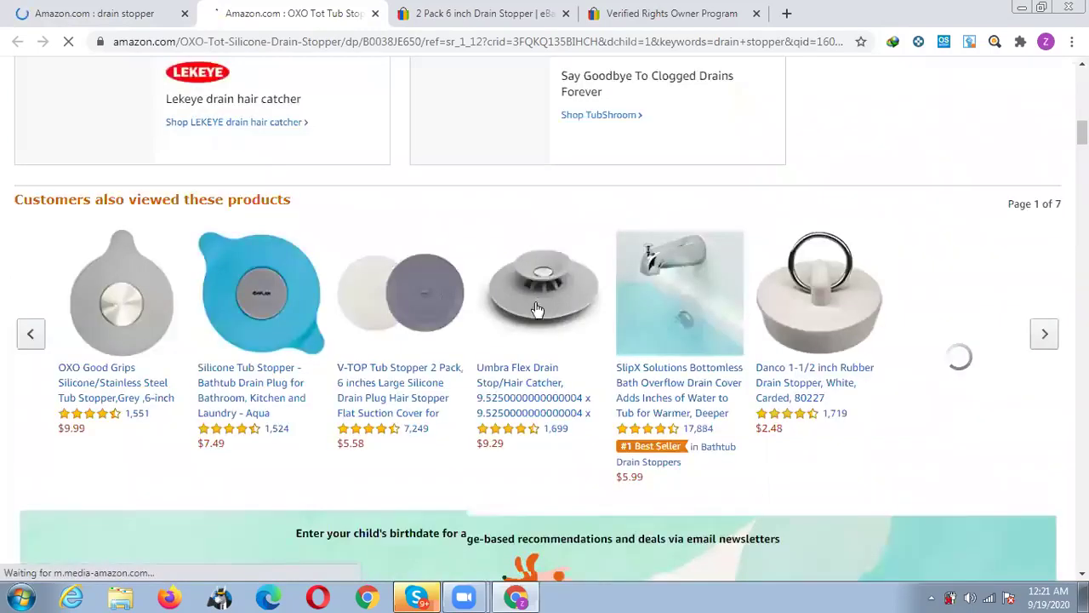
scroll(536, 307, "up", 3)
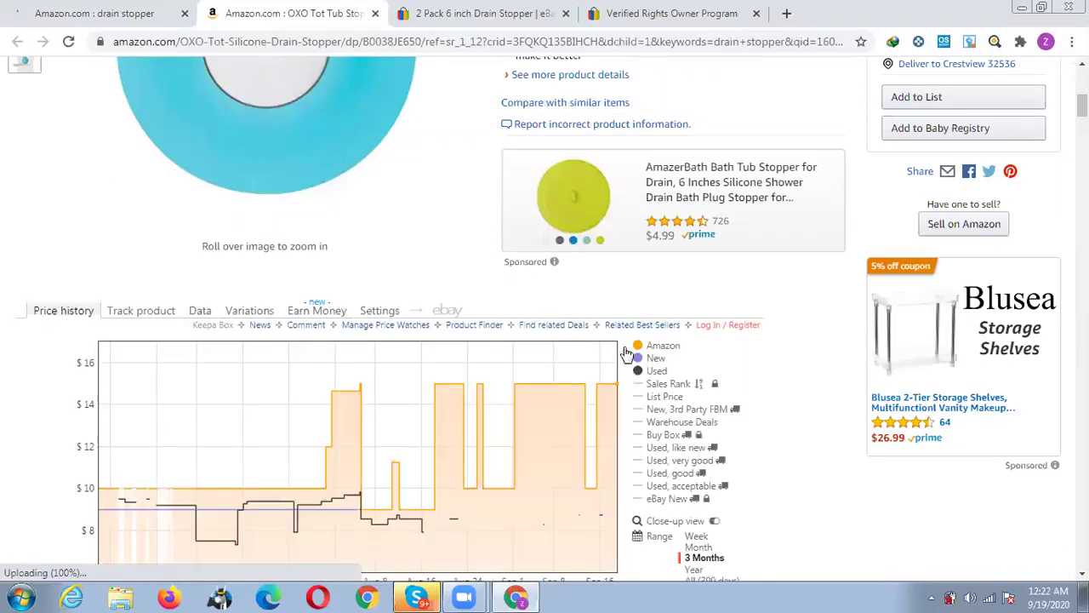
scroll(696, 475, "down", 1)
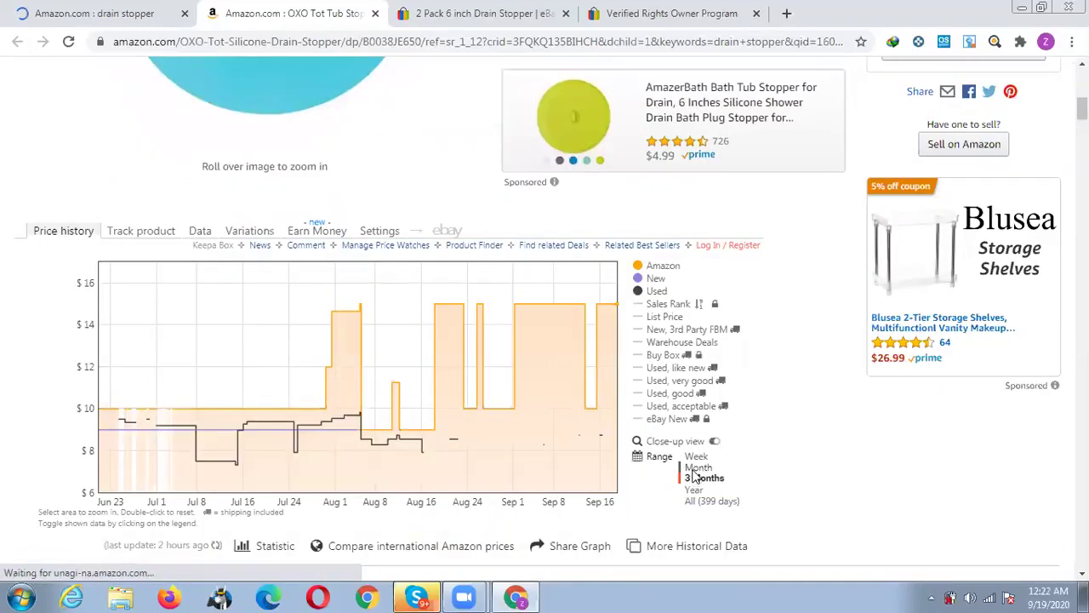
scroll(681, 473, "up", 6)
scroll(677, 473, "down", 2)
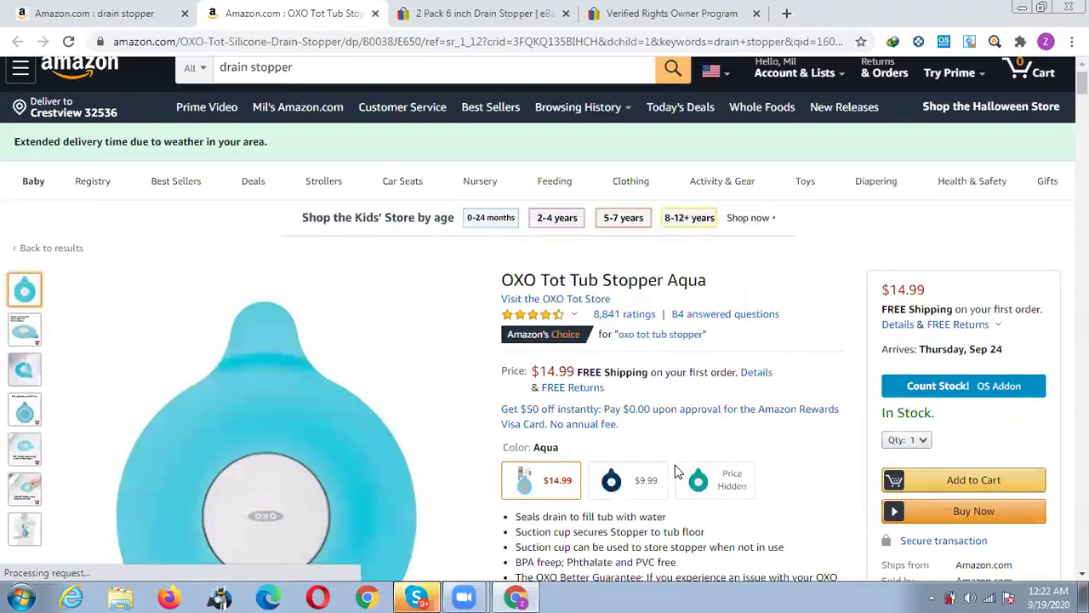
scroll(678, 423, "down", 1)
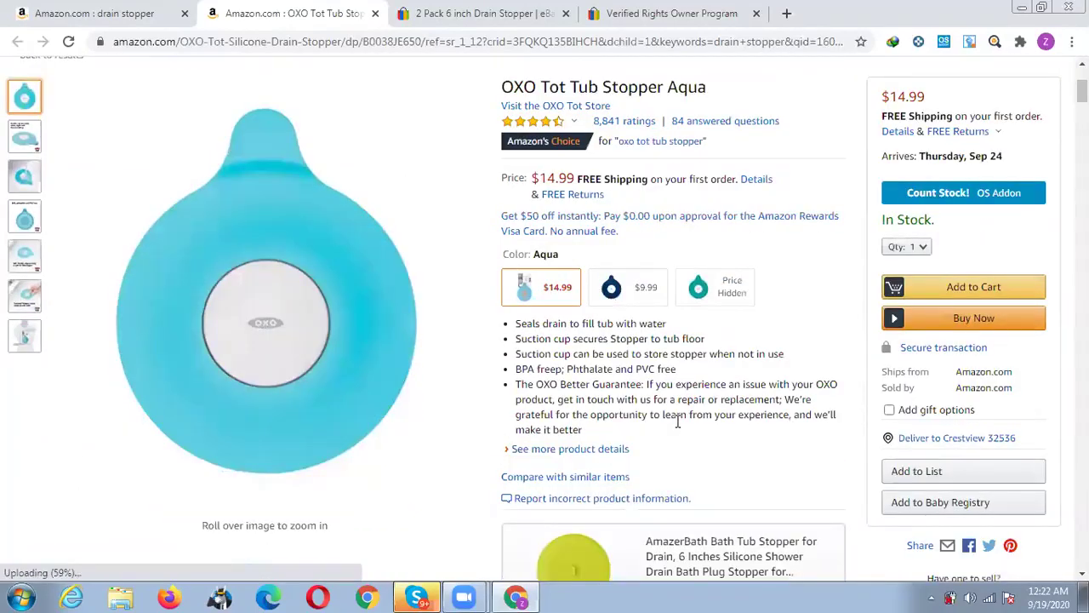
scroll(709, 215, "down", 1)
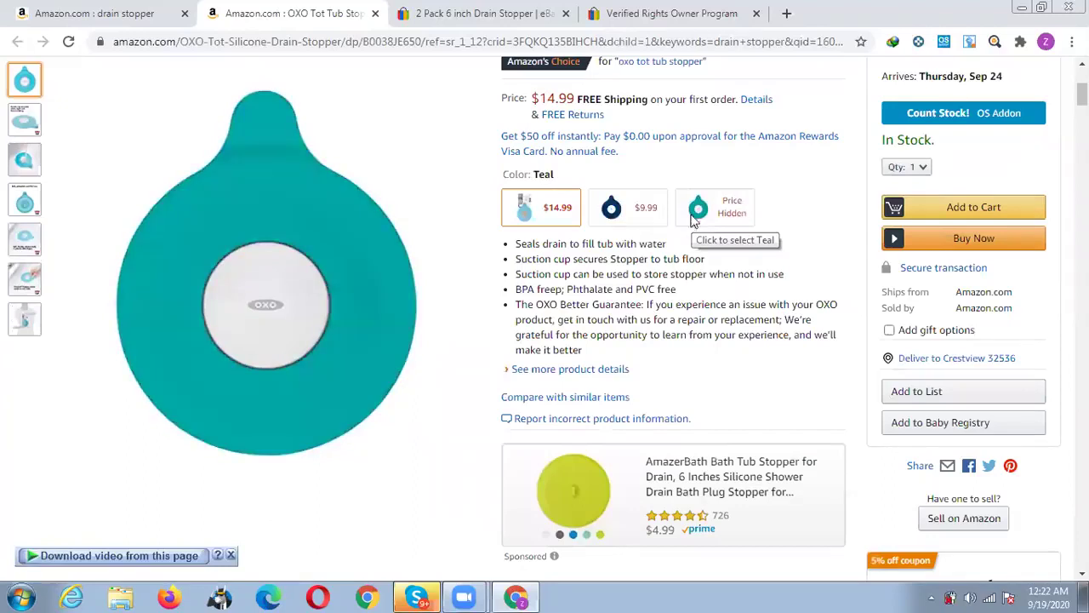
scroll(632, 280, "down", 1)
scroll(632, 280, "down", 4)
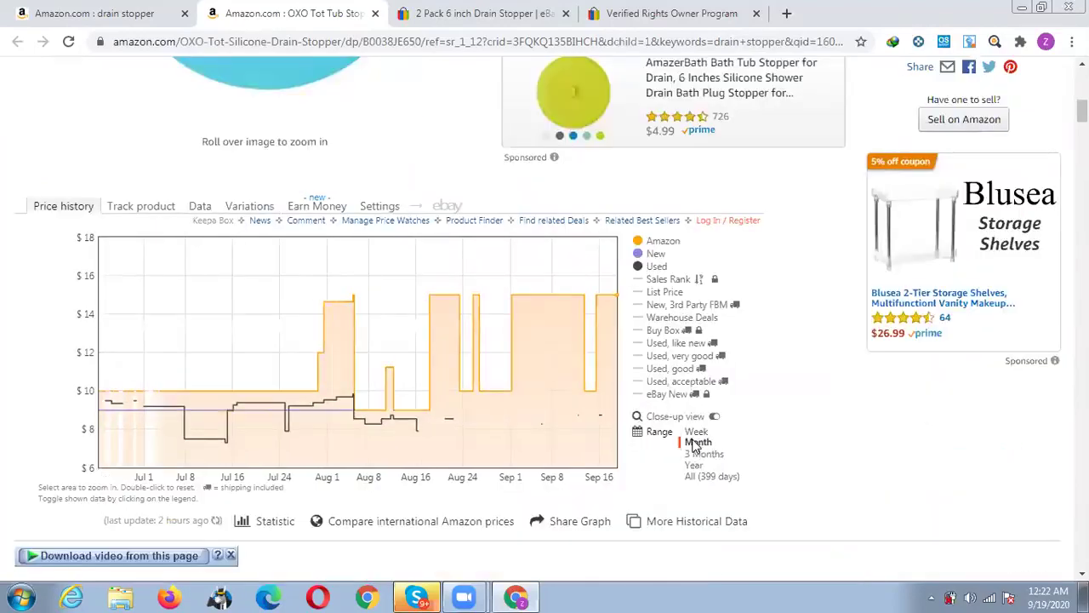
View the stopper's one-month Keepa history, dismiss the video download bar, then restore 3 Months.
left_click(696, 442)
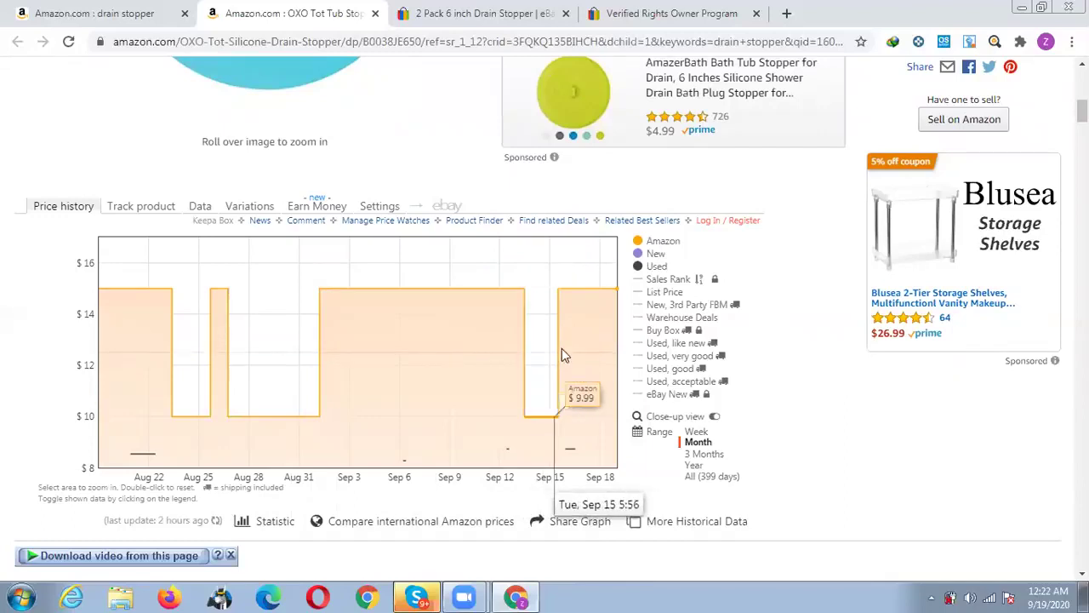
left_click(230, 555)
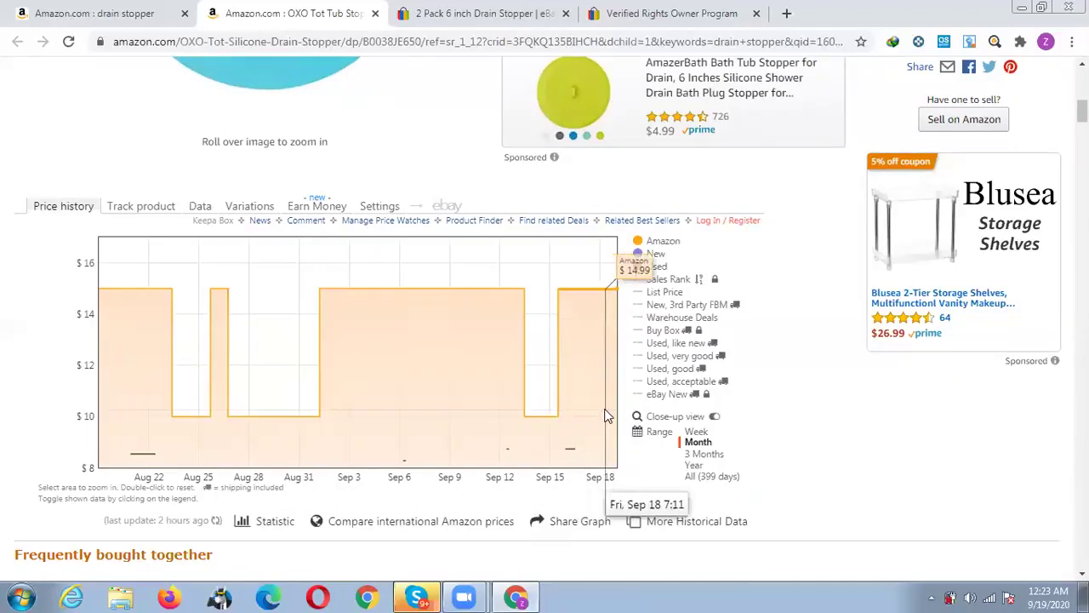
left_click(711, 457)
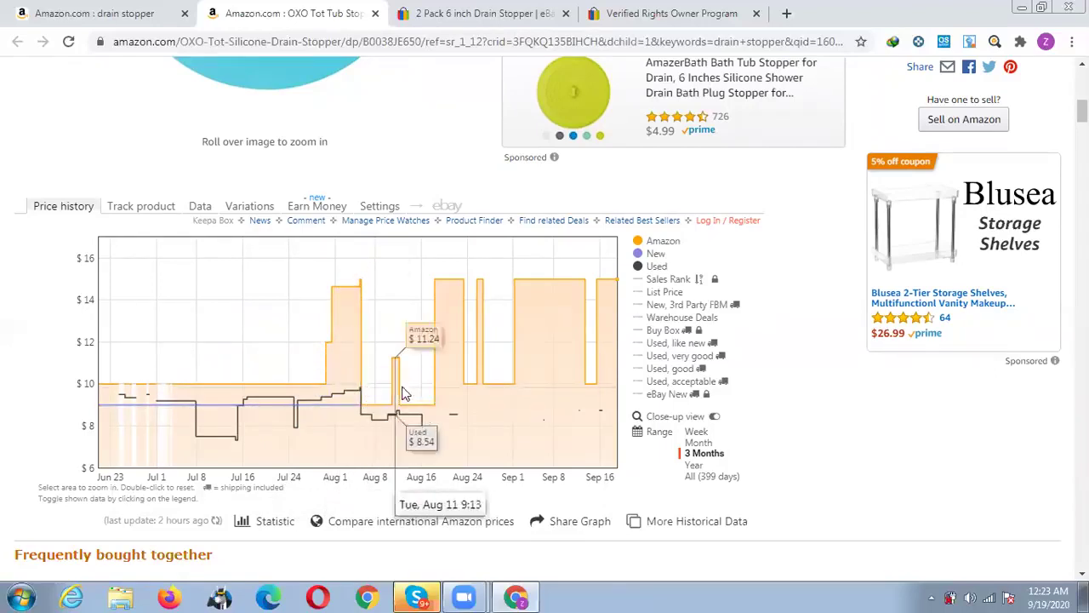
scroll(634, 366, "up", 3)
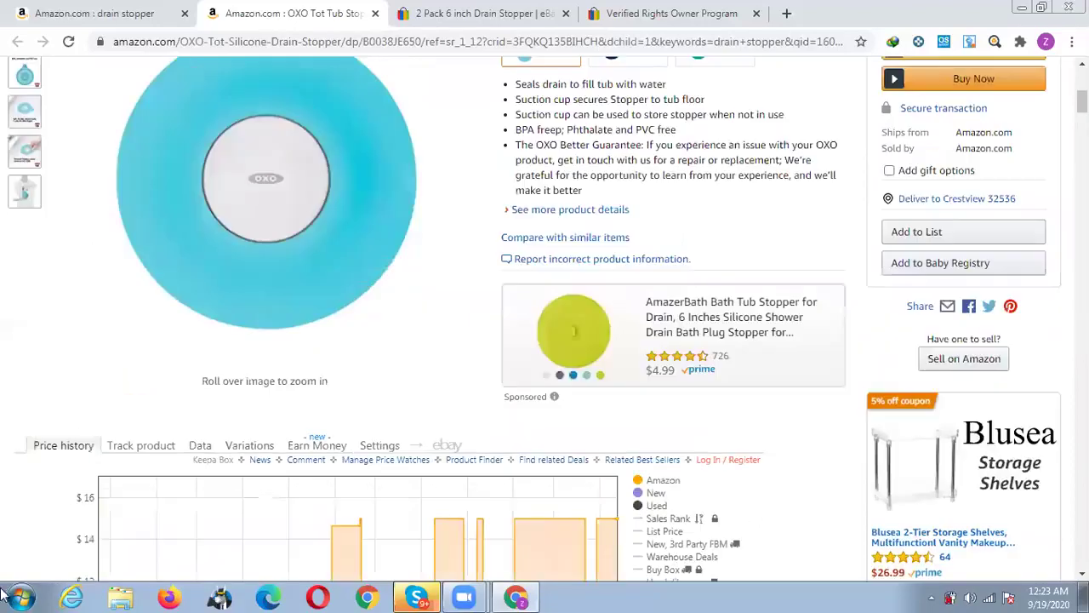
scroll(880, 279, "up", 2)
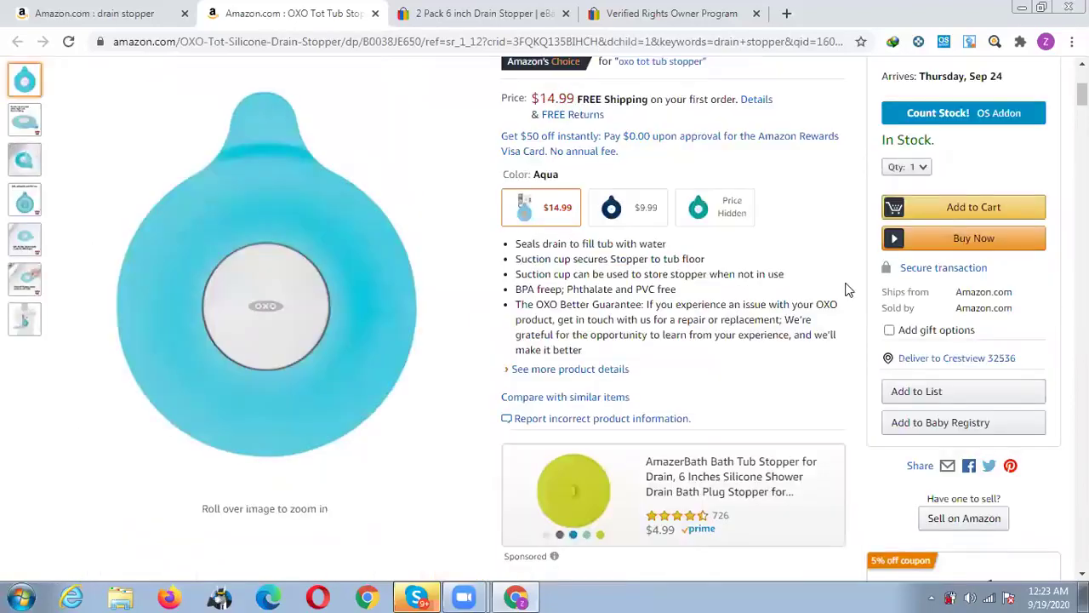
scroll(846, 288, "up", 3)
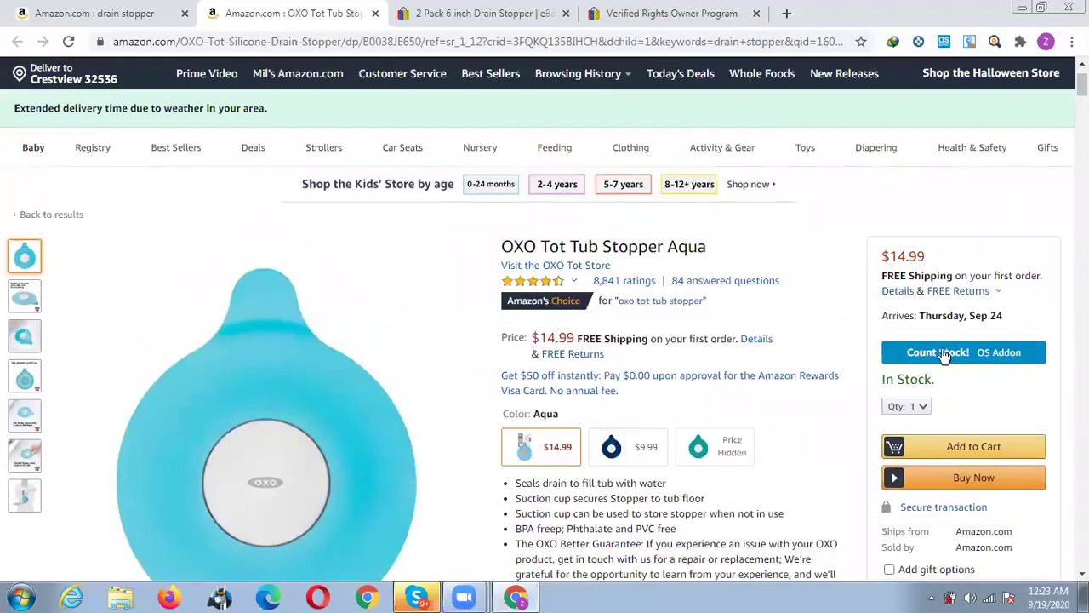
left_click(945, 356)
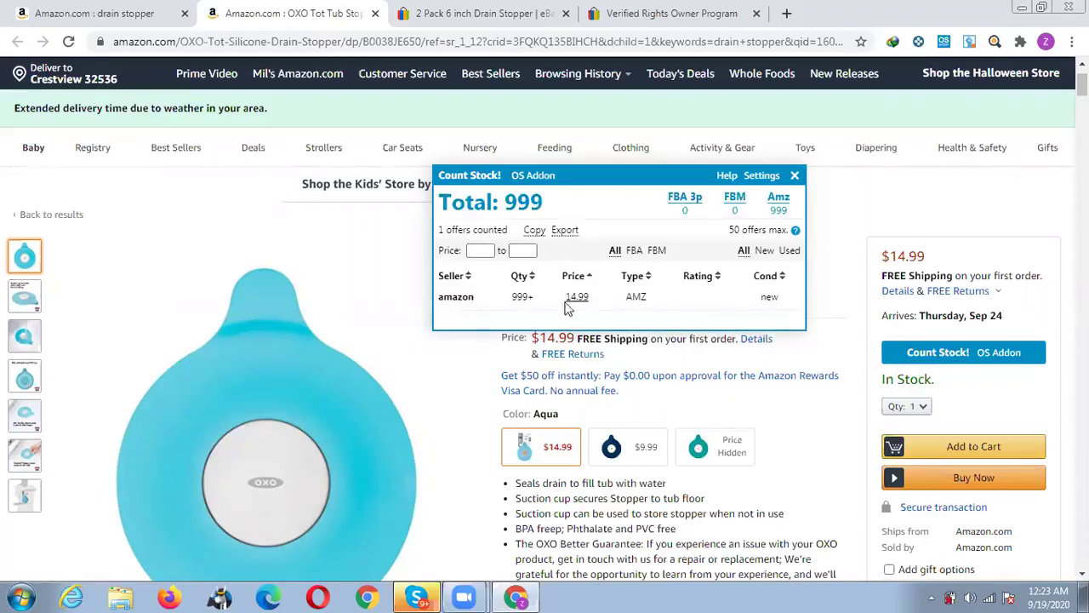
double_click(519, 296)
left_click(994, 43)
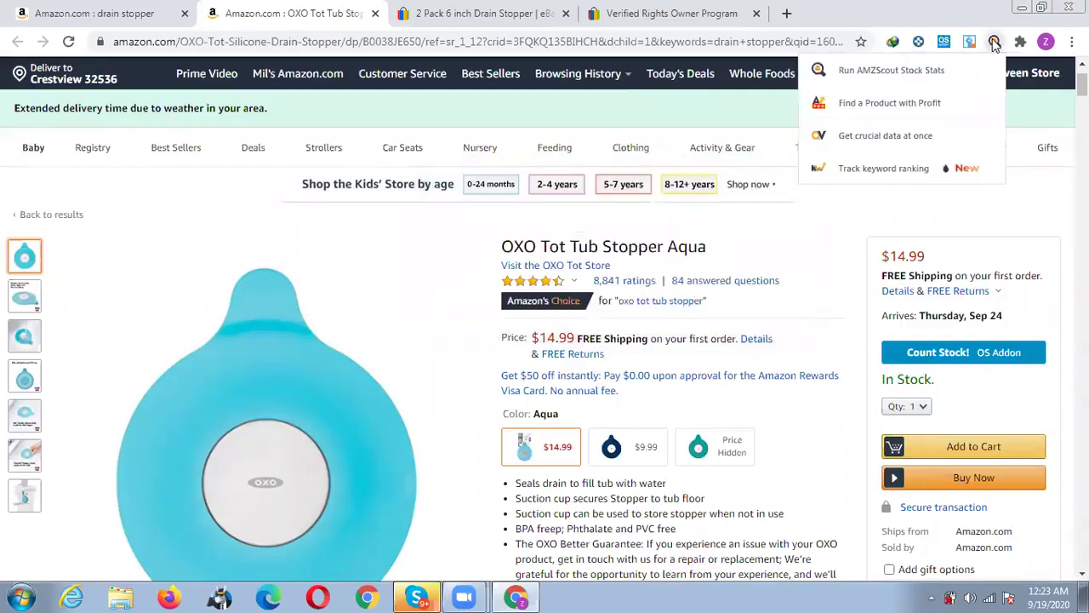
left_click(916, 70)
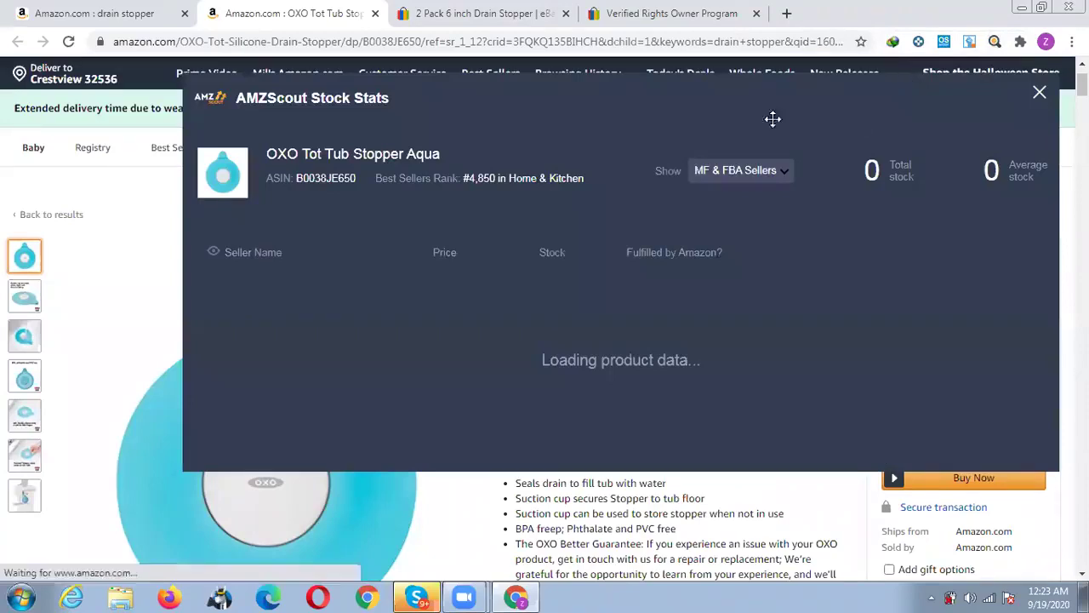
left_click(766, 179)
left_click(728, 198)
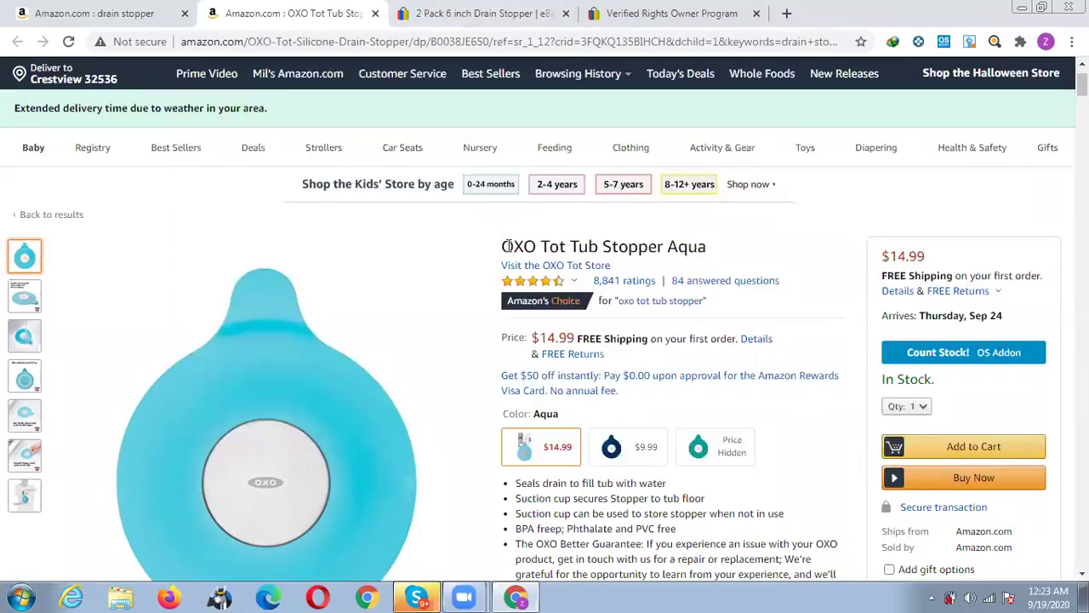
Search eBay for the copied Amazon title 'OXO Tot Tub Stopper Aqua'.
left_click_drag(502, 246, 709, 249)
key("ctrl+c")
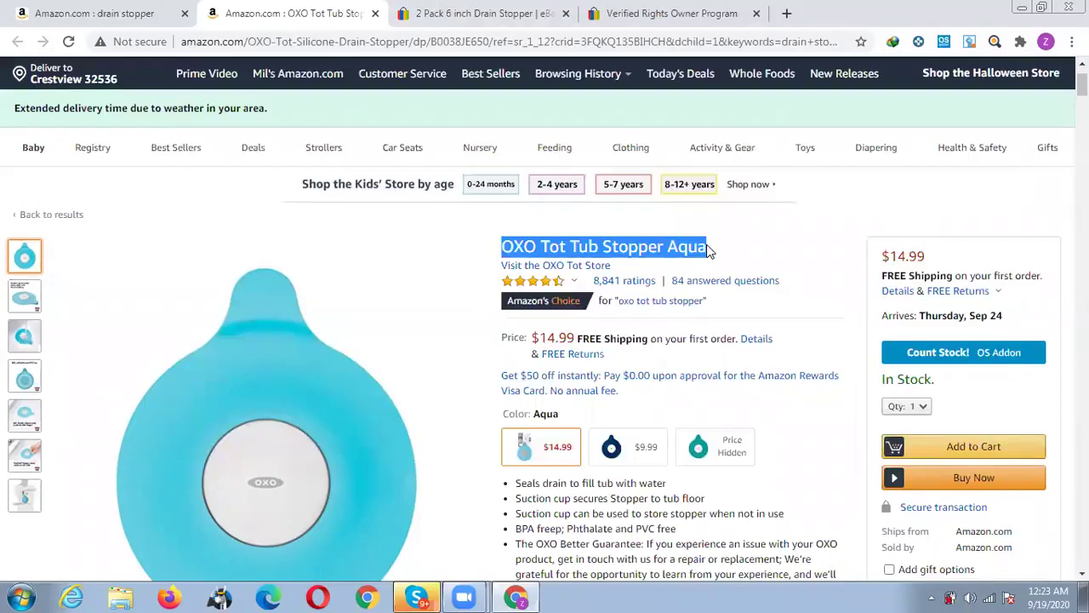
left_click(417, 8)
left_click_drag(388, 111, 96, 109)
key("ctrl+v")
key("Return")
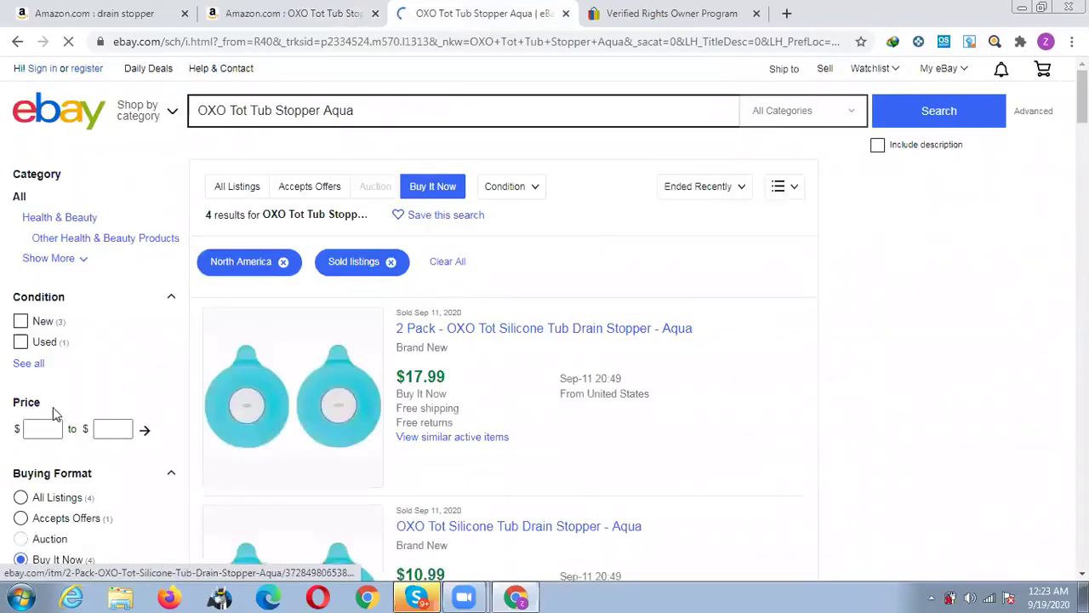
scroll(845, 295, "down", 1)
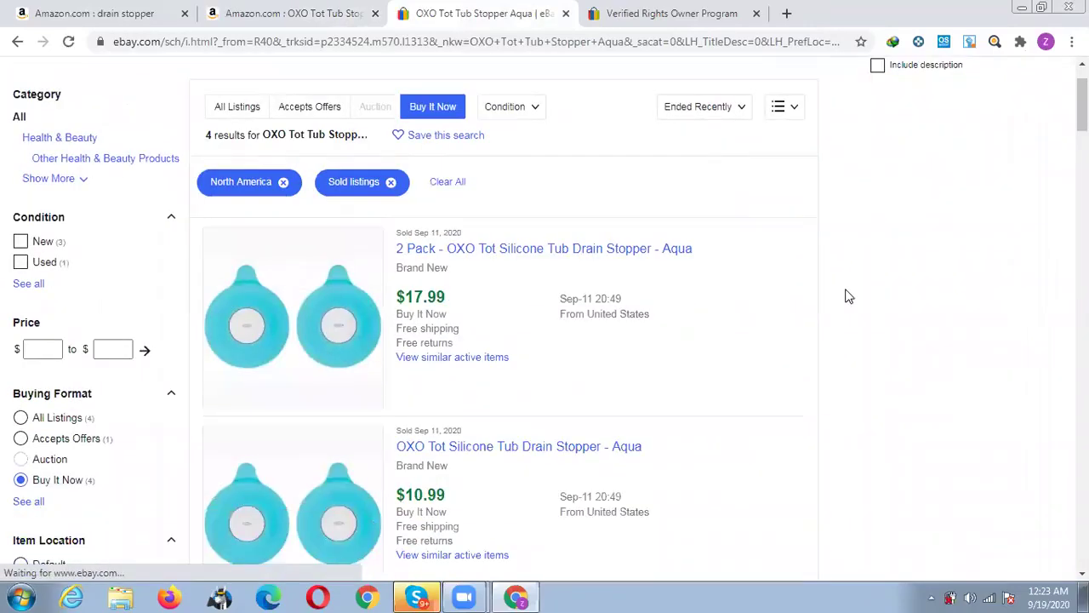
scroll(845, 295, "down", 1)
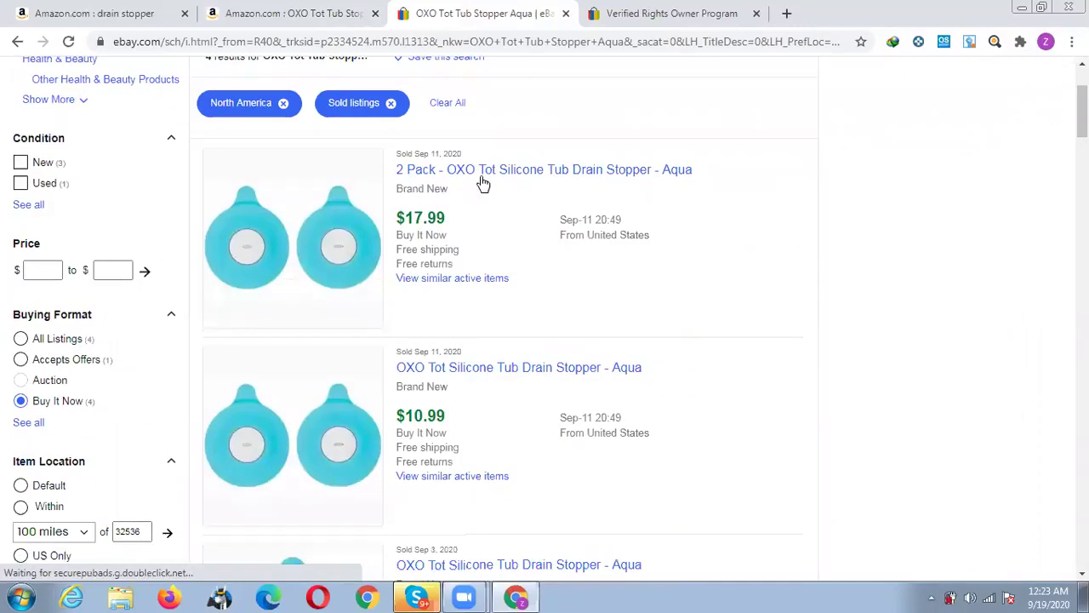
Compare against the Amazon page, then open two sold aqua stopper listings in new tabs.
left_click(255, 10)
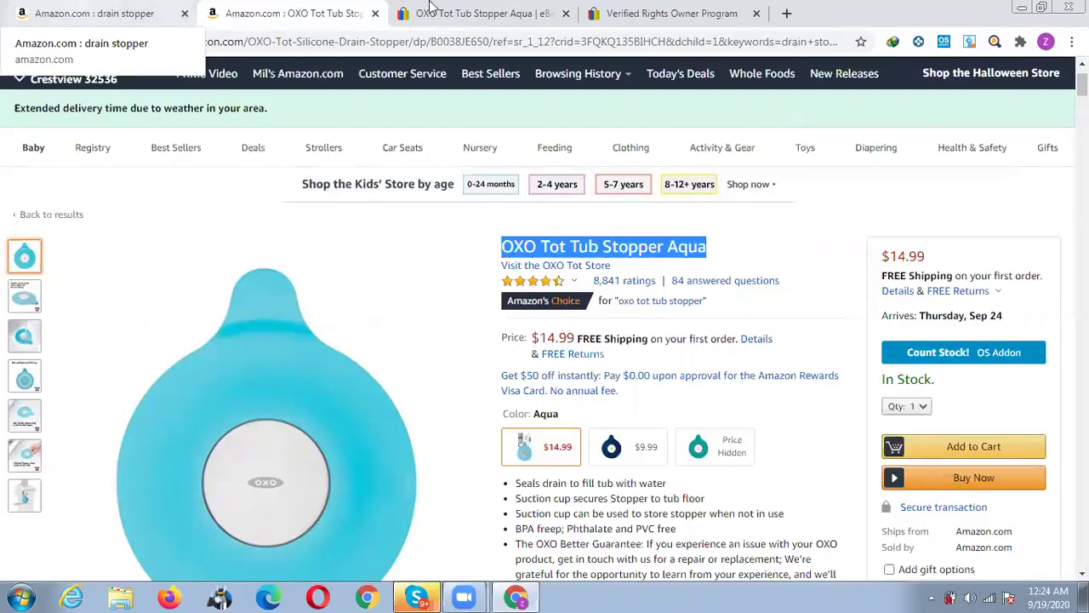
left_click(431, 8)
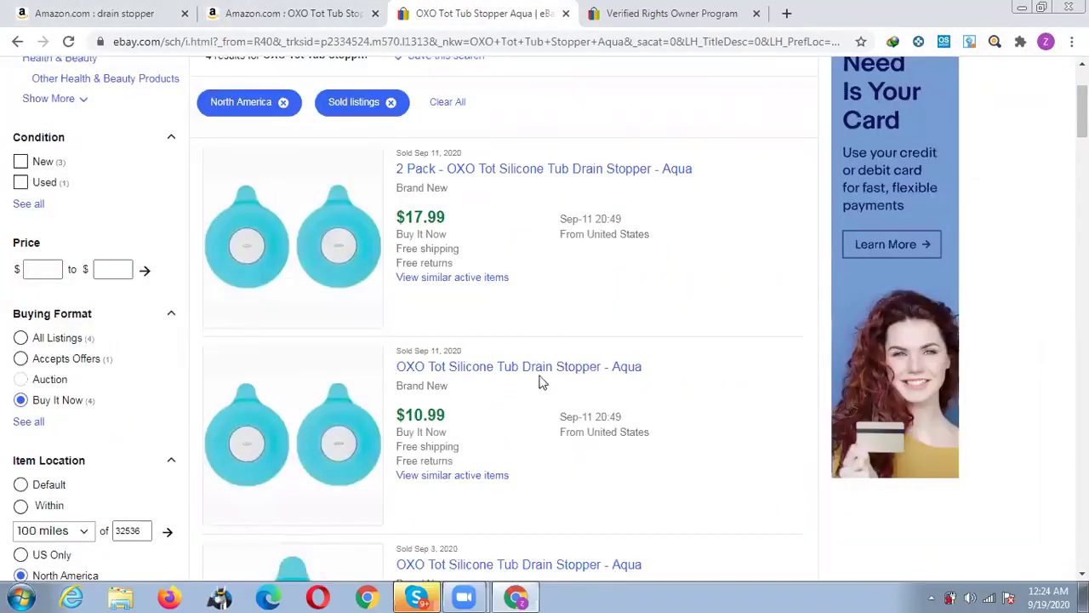
scroll(542, 383, "down", 1)
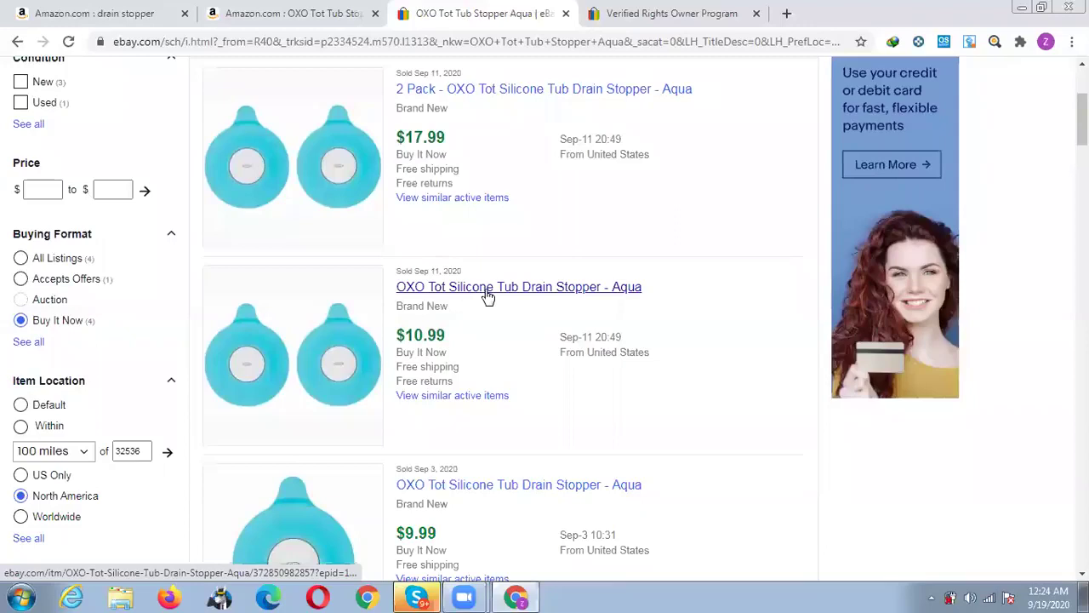
middle_click(490, 294)
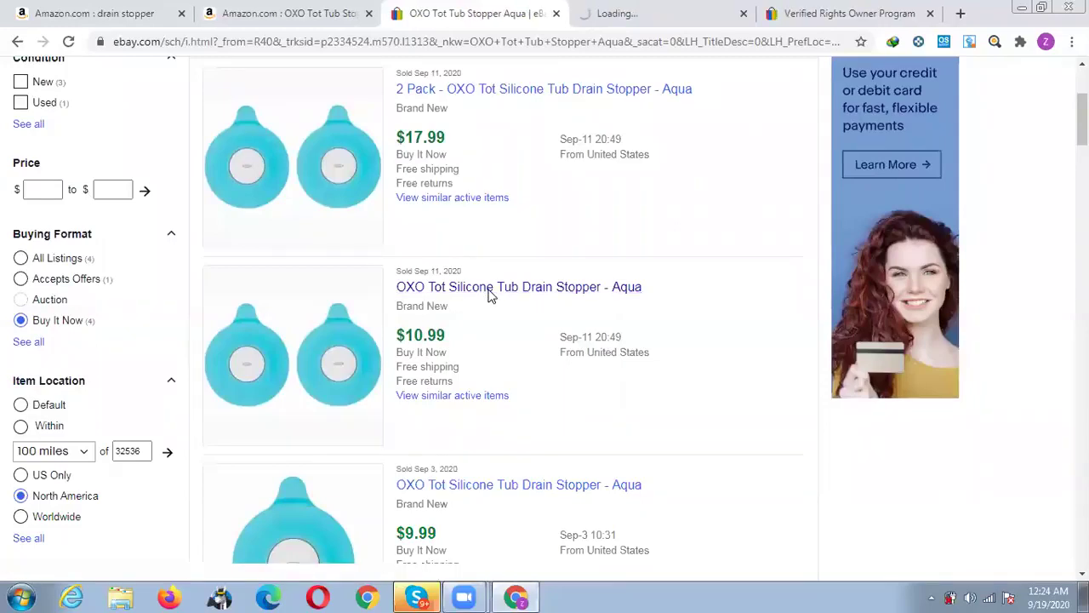
scroll(490, 295, "down", 1)
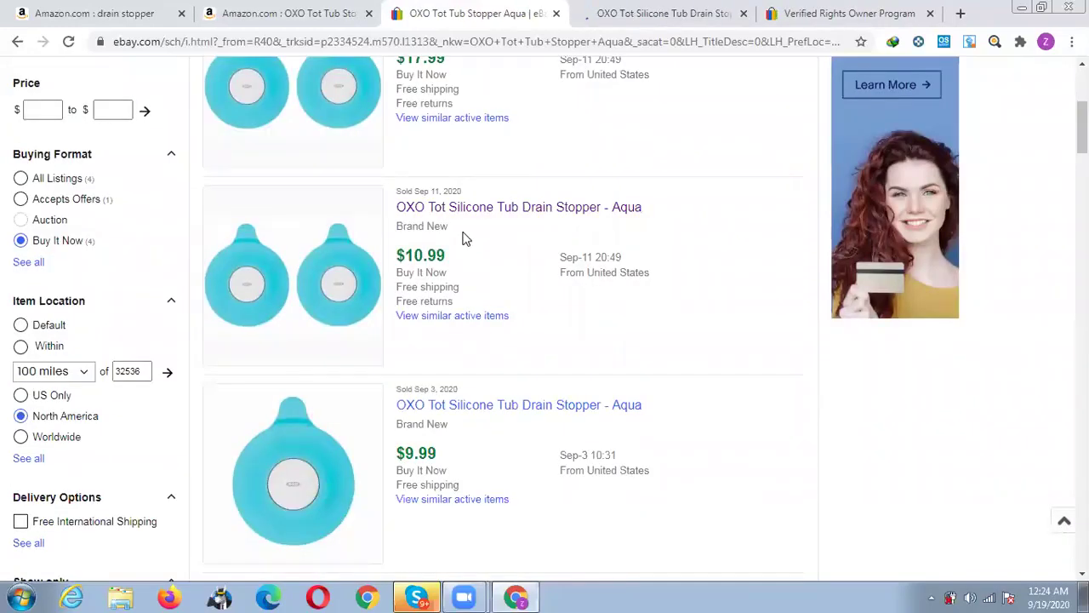
scroll(531, 313, "down", 2)
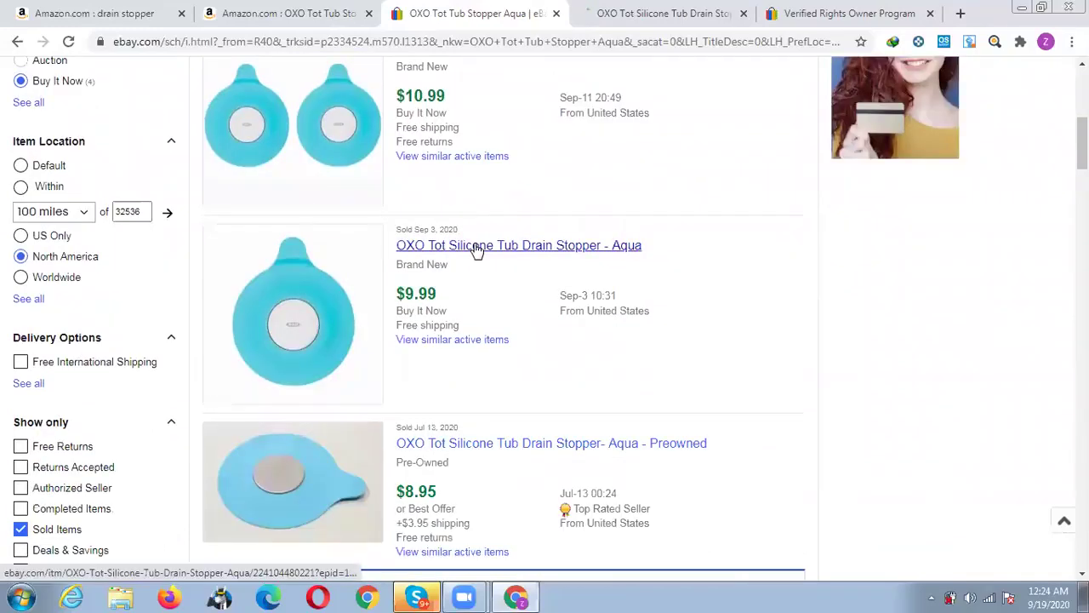
middle_click(477, 247)
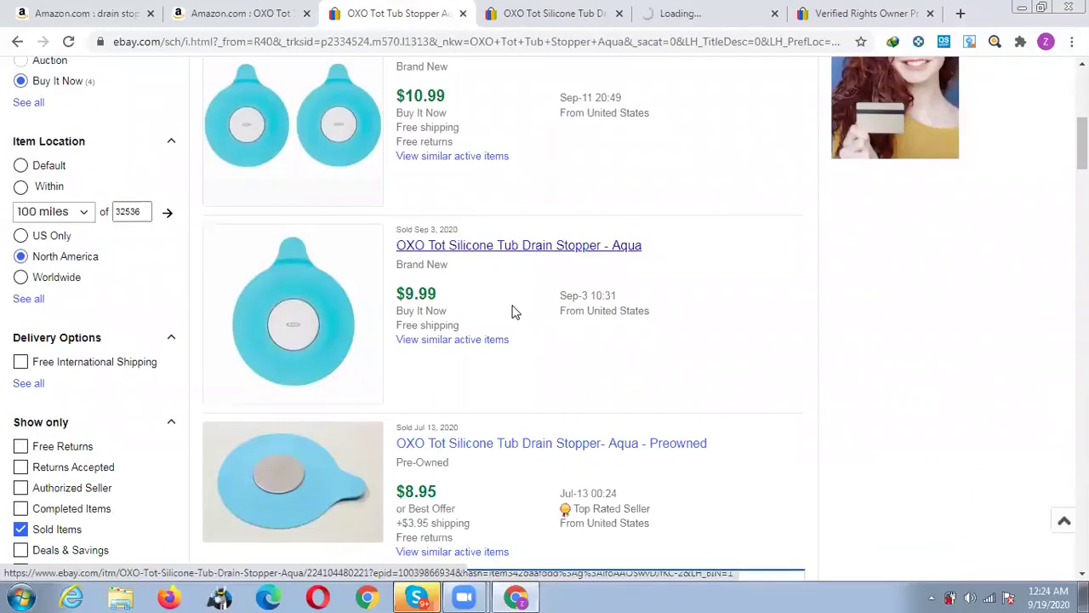
Close the two extra OXO Tot listing tabs and the Verified Rights Owner tab.
scroll(513, 308, "down", 2)
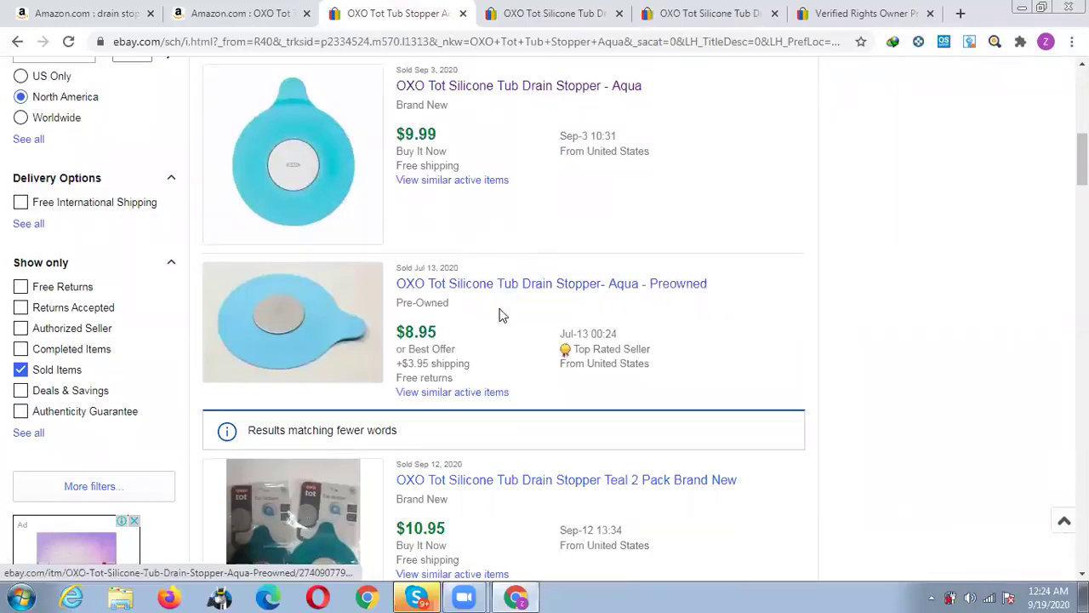
scroll(500, 315, "down", 1)
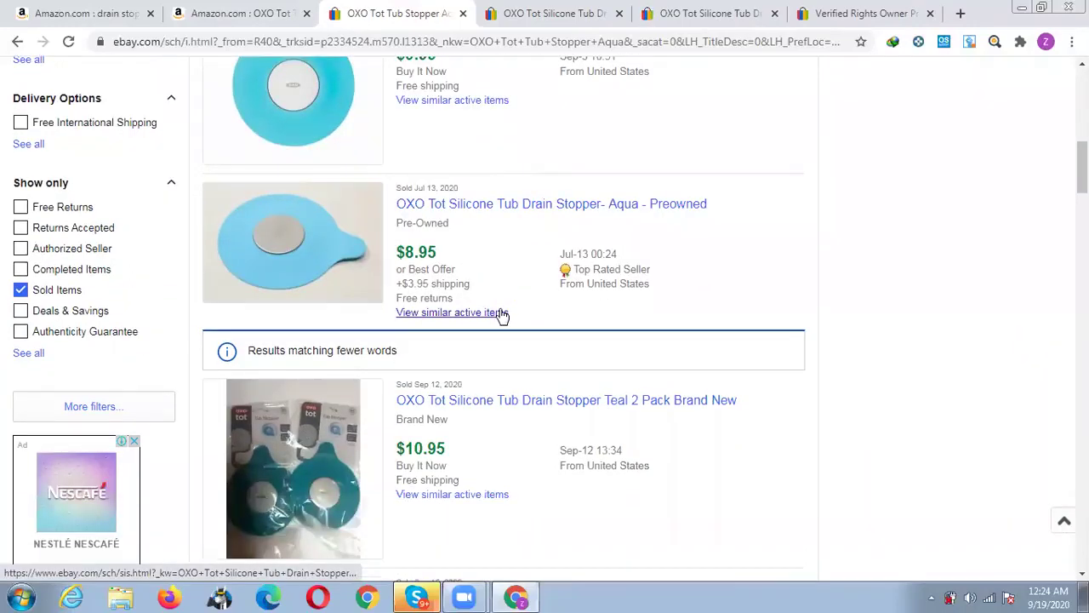
scroll(500, 314, "down", 2)
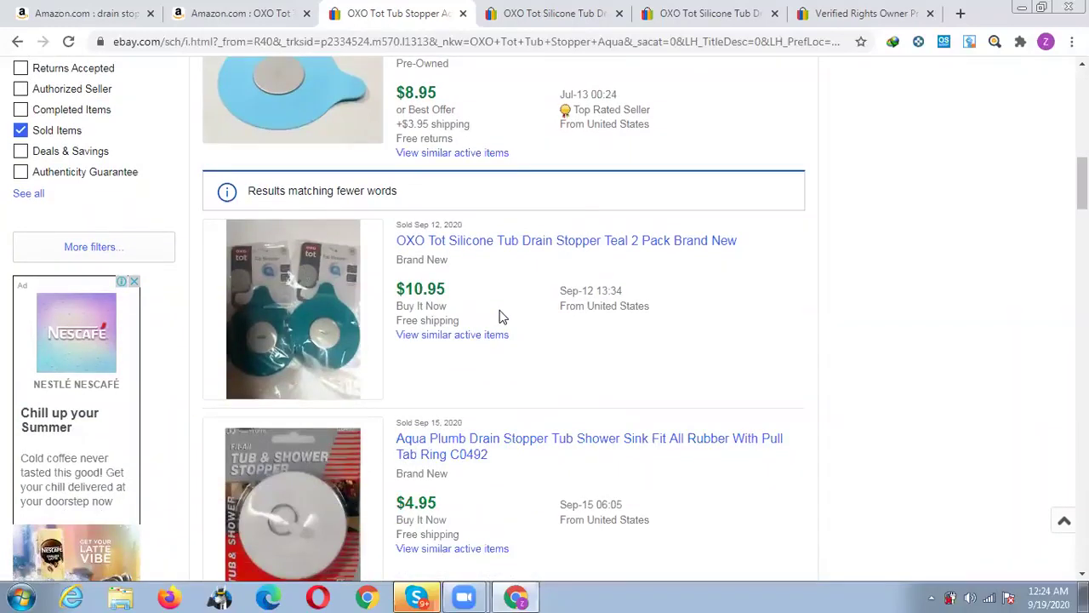
scroll(500, 317, "down", 1)
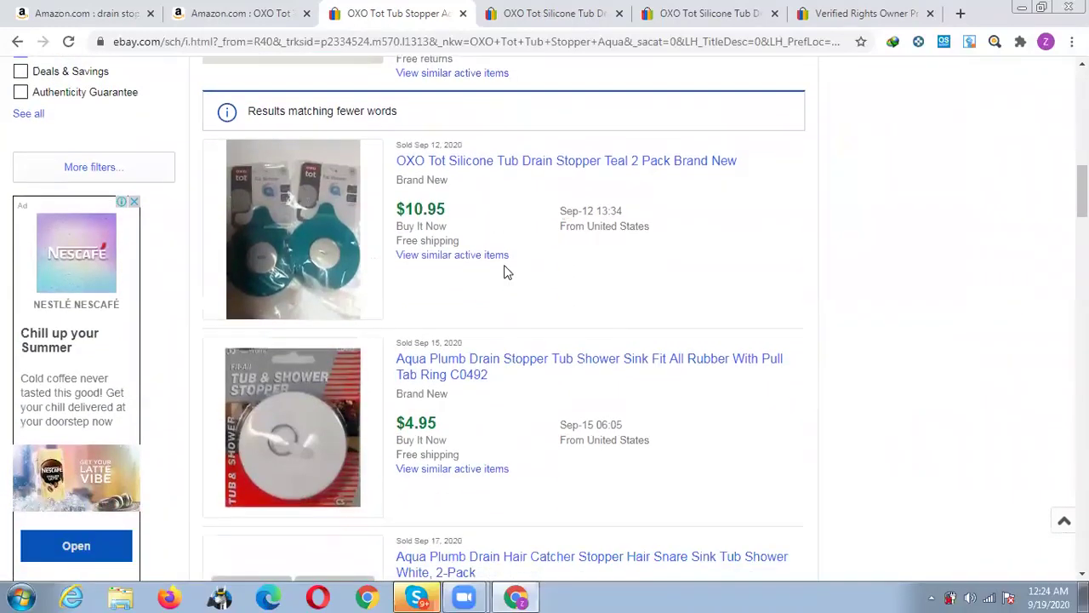
scroll(506, 270, "down", 1)
scroll(506, 270, "down", 1)
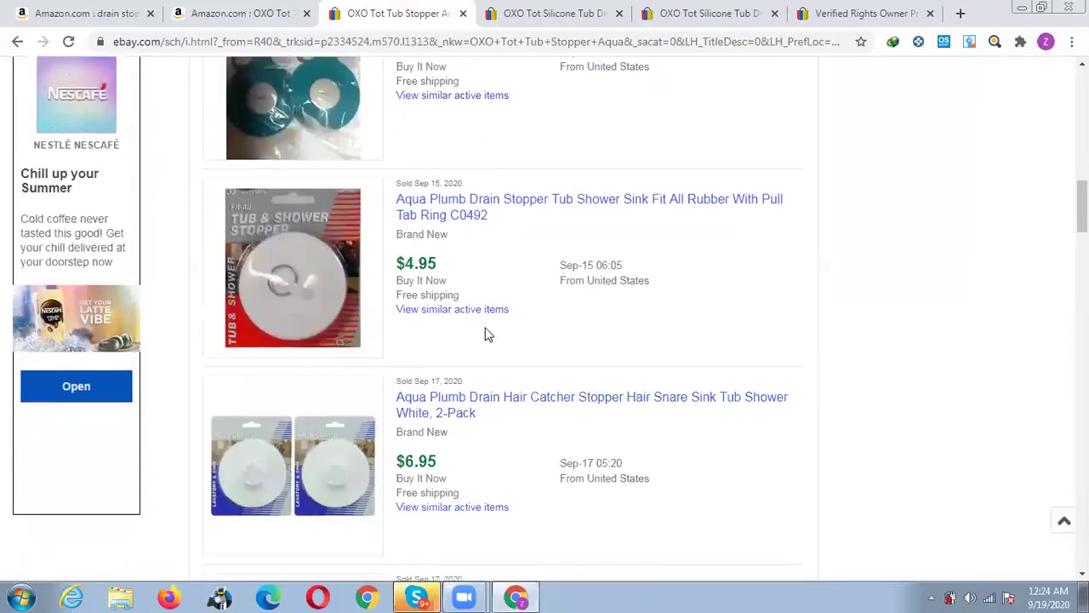
left_click(619, 14)
left_click(619, 13)
left_click(619, 13)
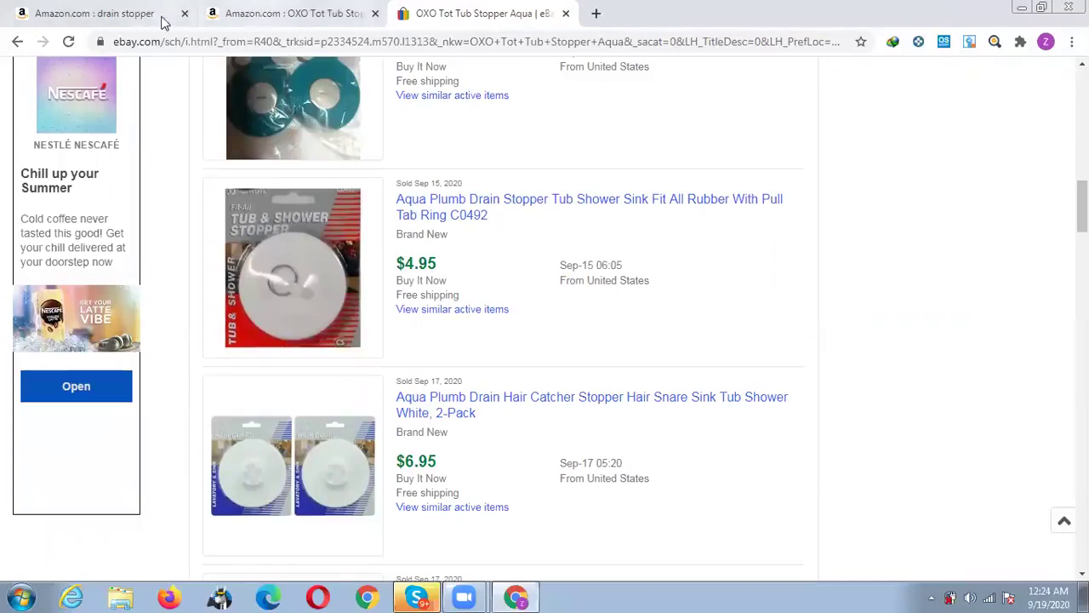
Close the Amazon OXO Tot product tab and return to the drain stopper results.
left_click(372, 17)
left_click(375, 13)
left_click(114, 13)
scroll(600, 218, "up", 15)
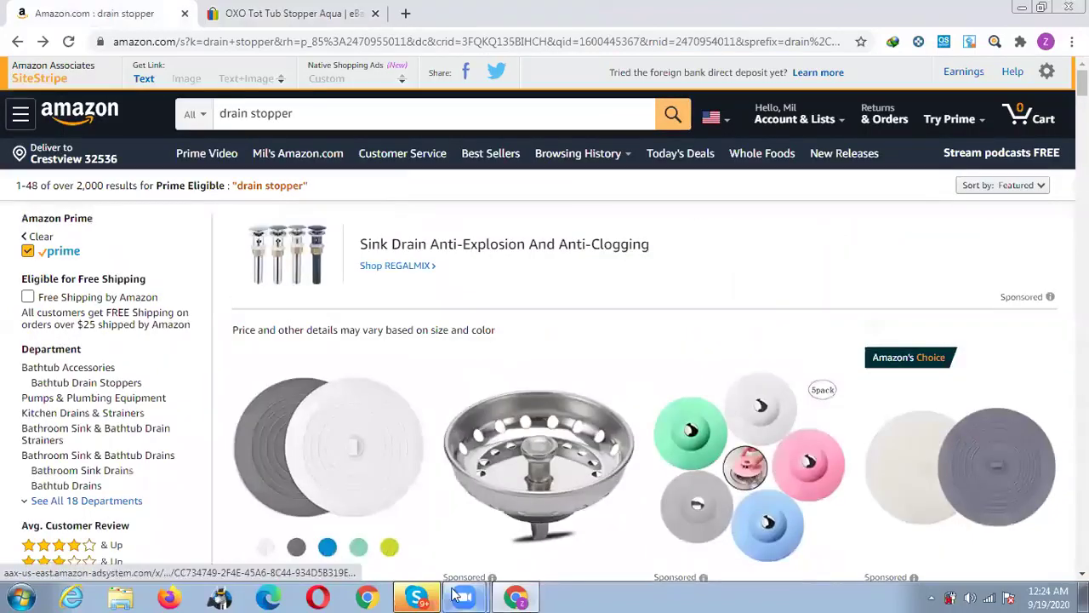
Minimize the Zoom Cloud Meetings window and take the browser out of full screen.
mouse_move(464, 596)
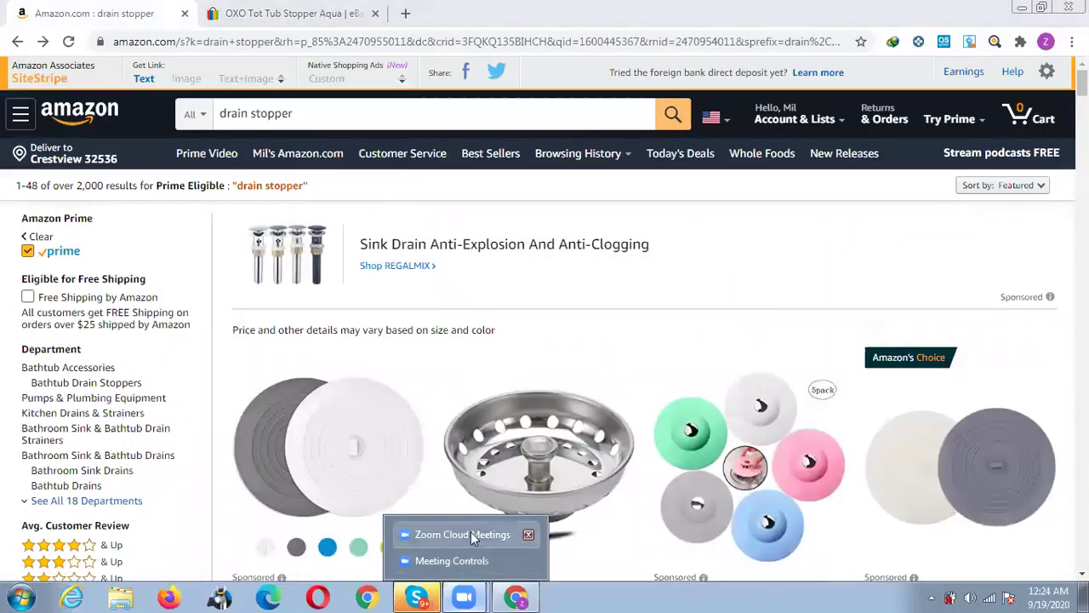
left_click(461, 561)
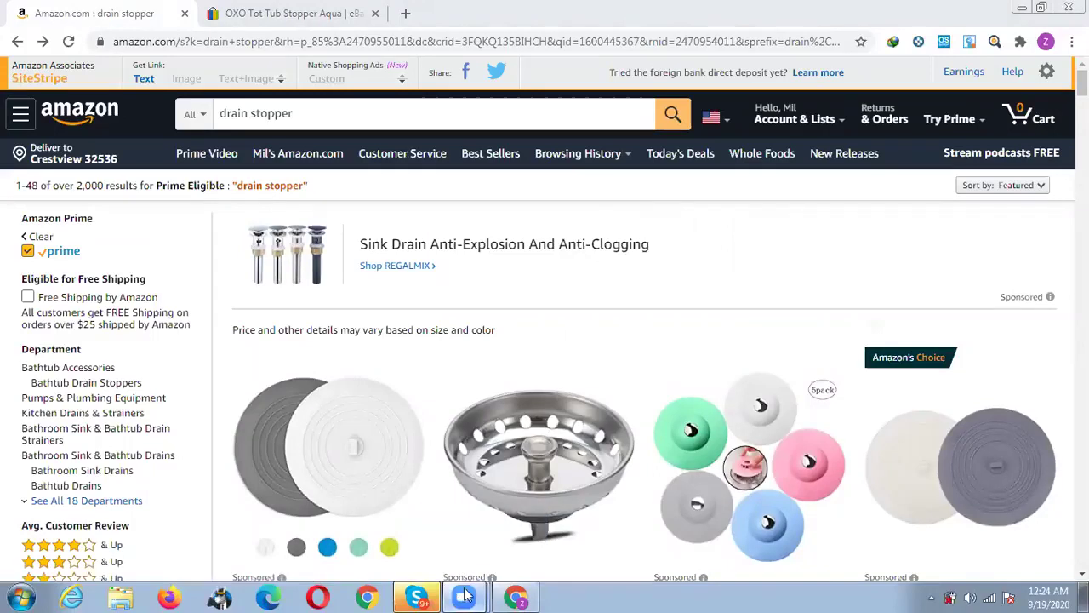
mouse_move(464, 596)
left_click(467, 531)
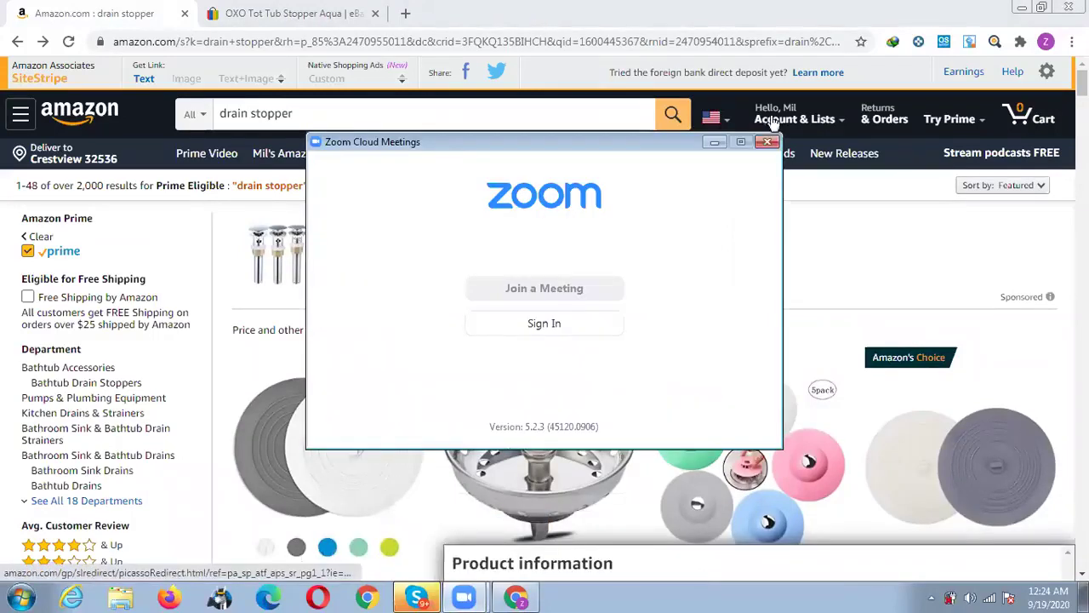
left_click(714, 141)
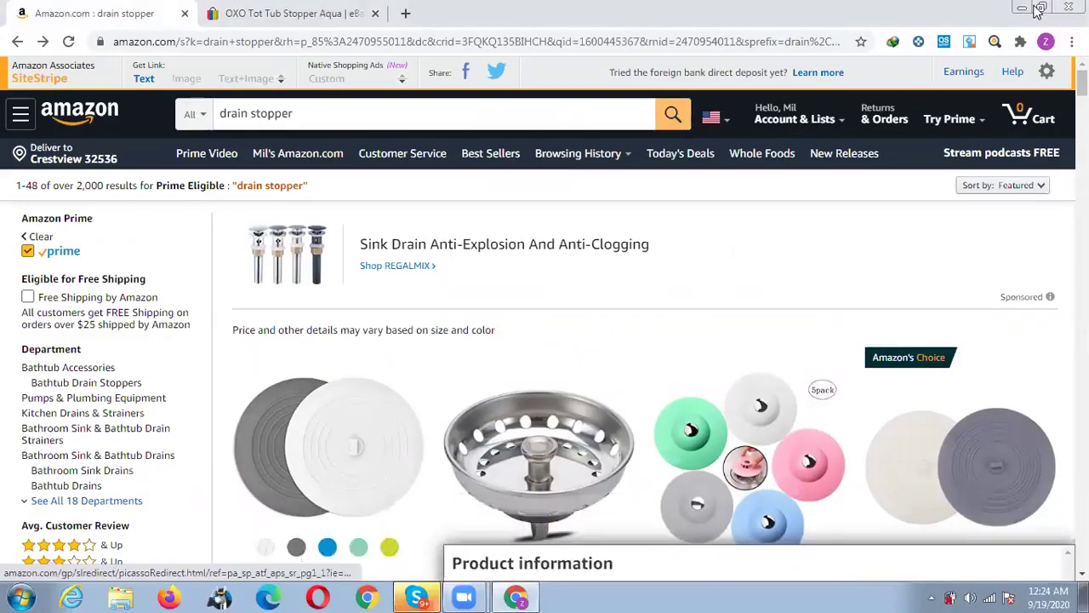
left_click(1040, 9)
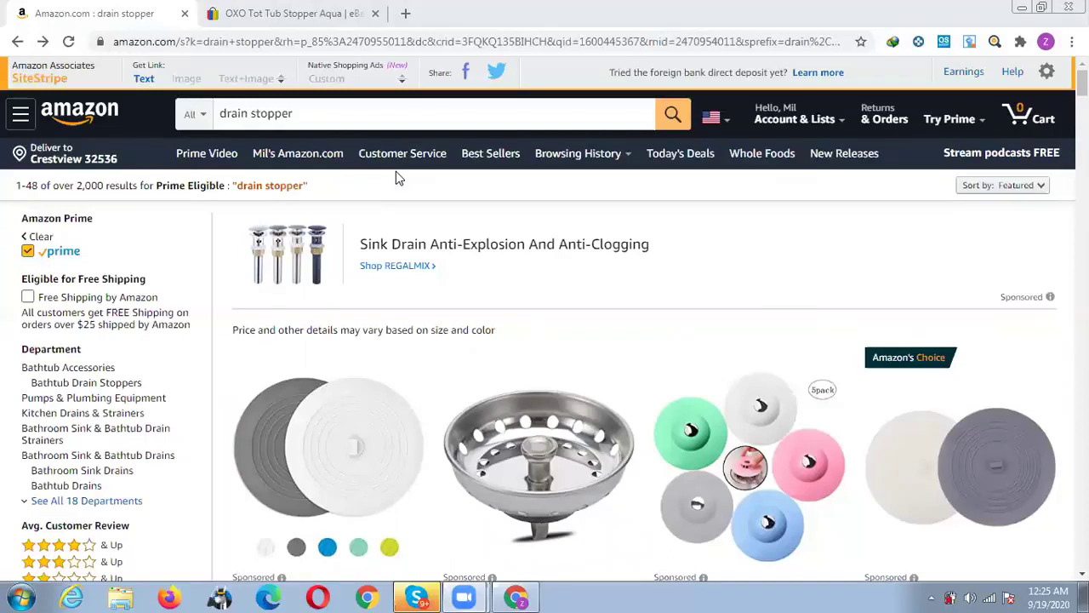
Replace the drain stopper search with 'Ball Wide Mouth' and run it.
left_click(315, 114)
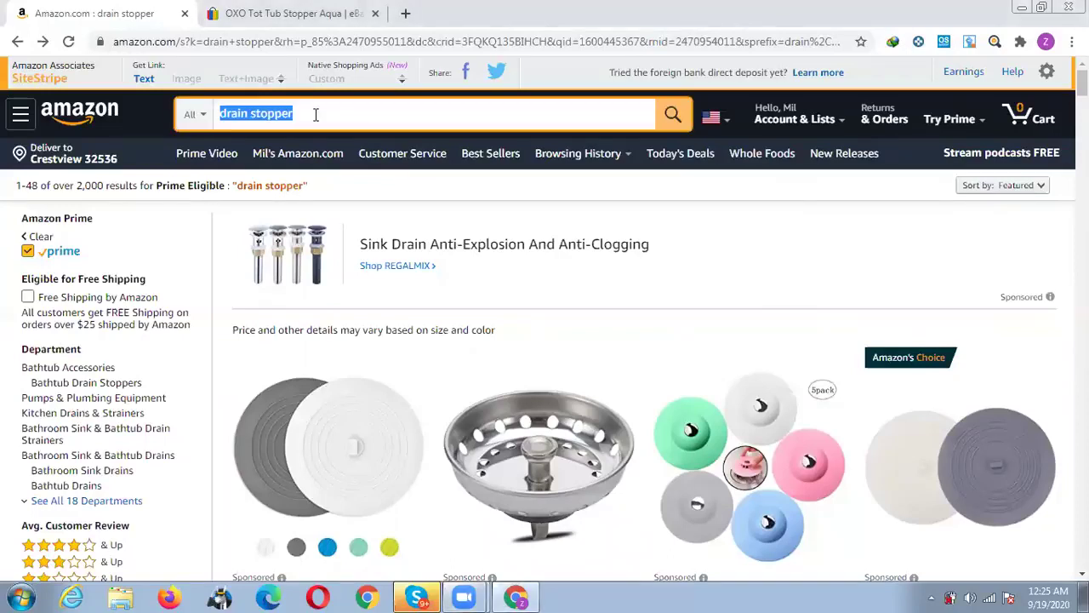
type("Ball Wide Mouth")
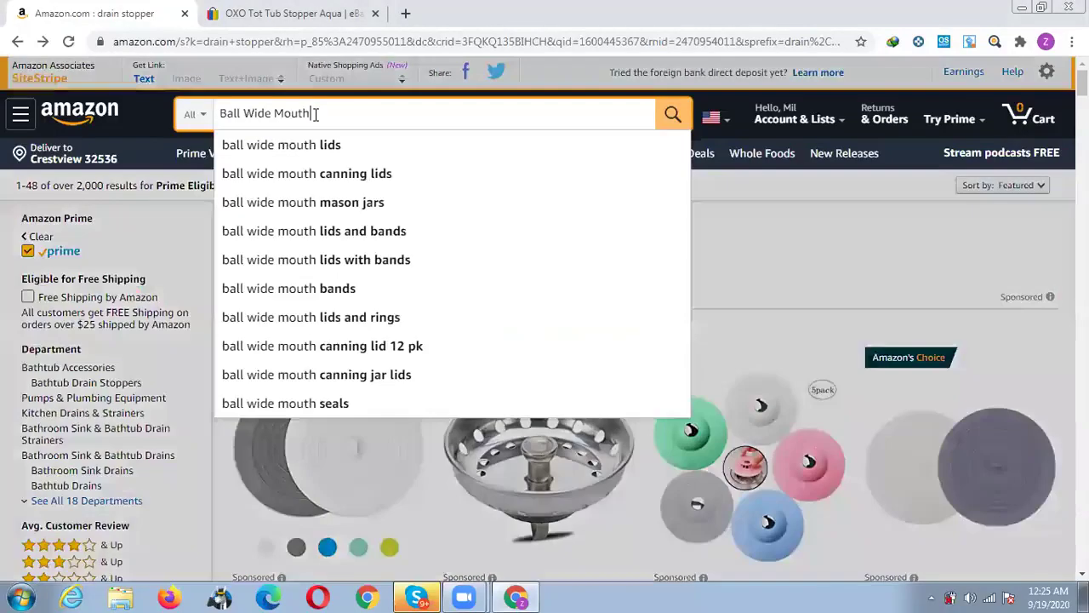
key("Return")
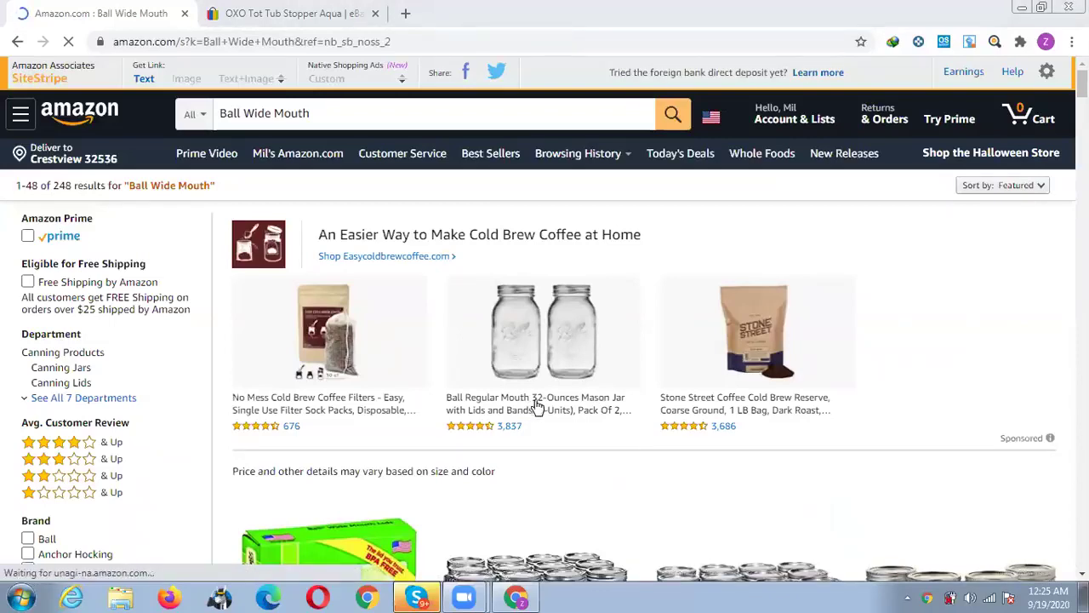
Filter the Ball Wide Mouth results to Prime-eligible items and browse them.
left_click(29, 237)
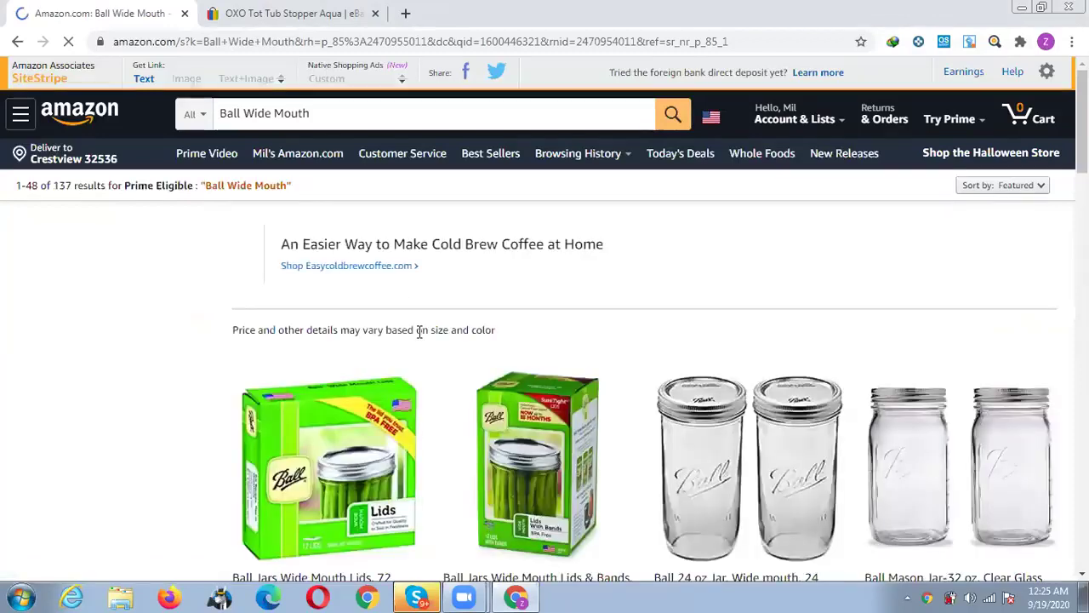
scroll(417, 332, "down", 2)
scroll(418, 332, "down", 2)
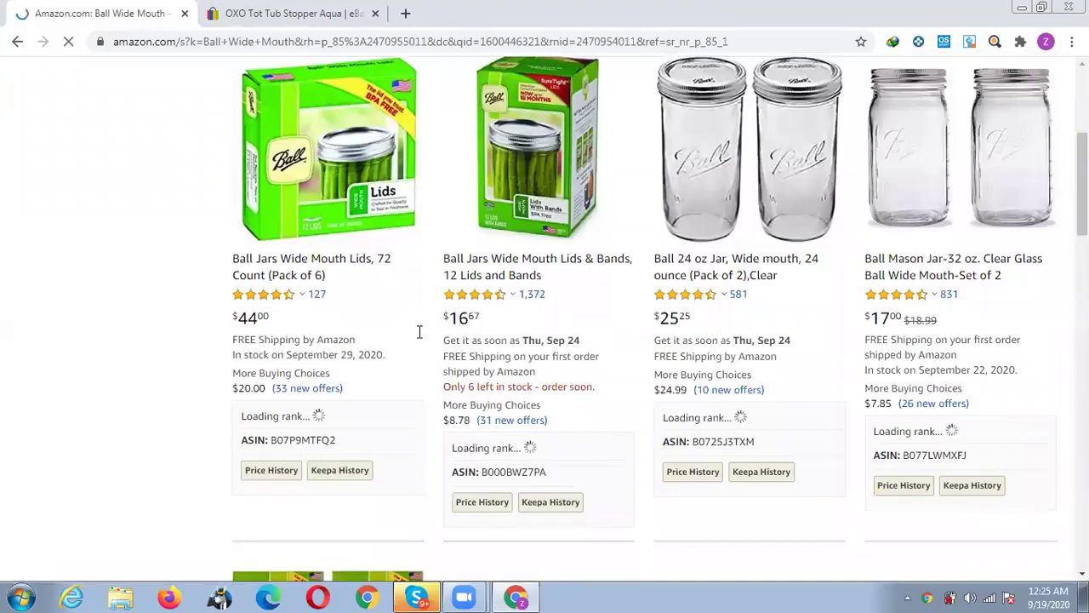
scroll(418, 332, "down", 5)
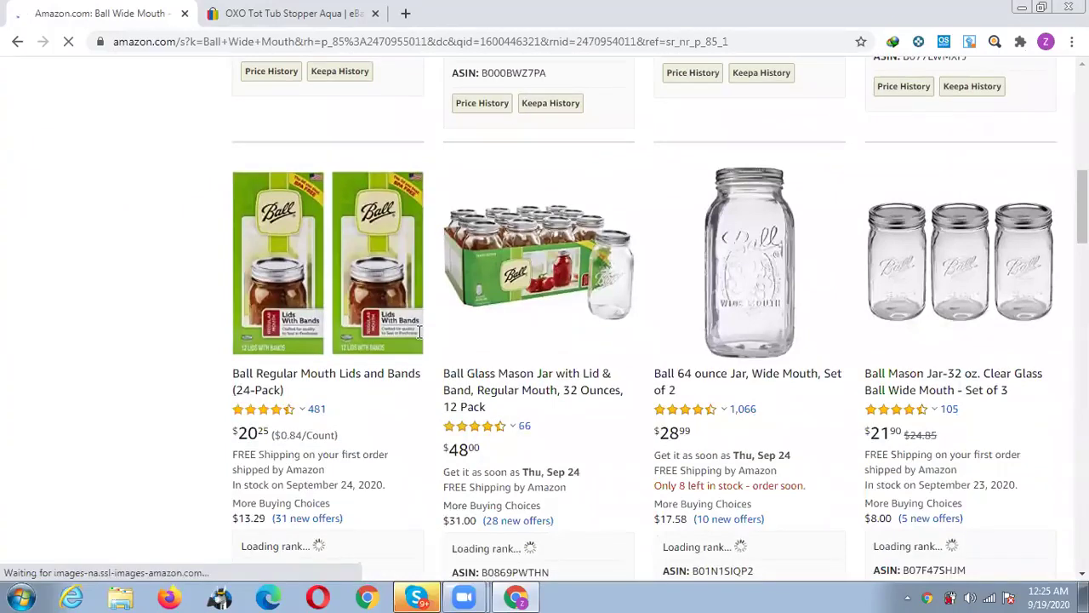
scroll(418, 332, "up", 10)
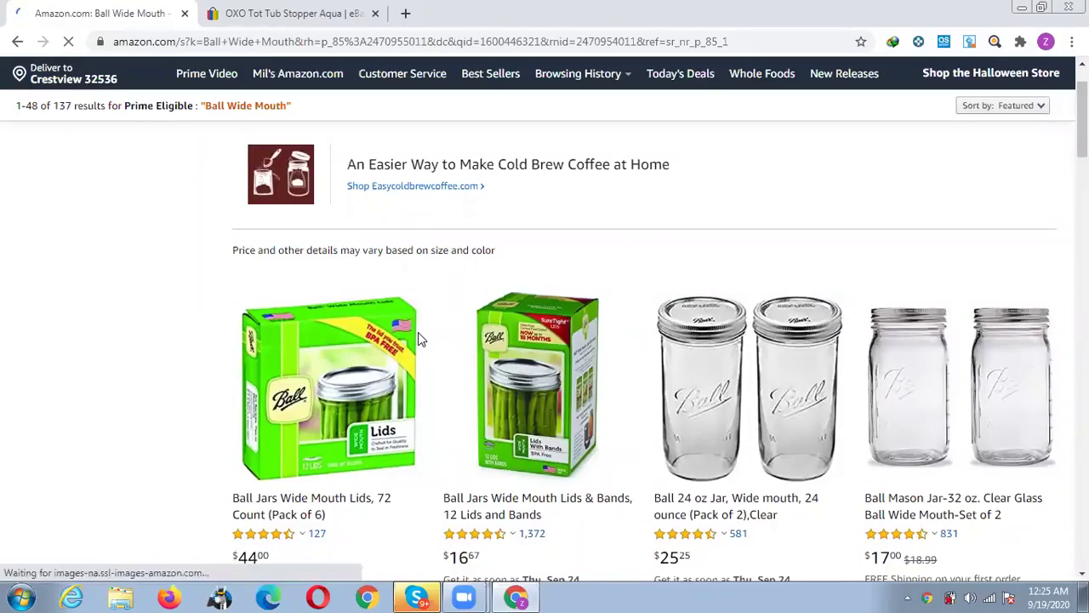
scroll(418, 333, "down", 3)
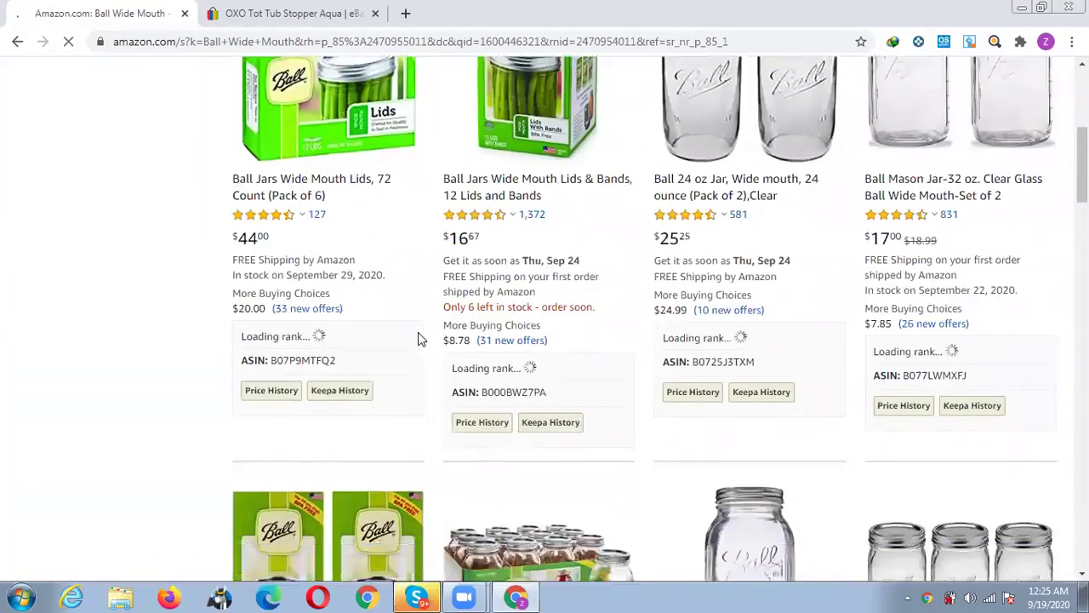
scroll(418, 338, "up", 2)
scroll(417, 338, "up", 4)
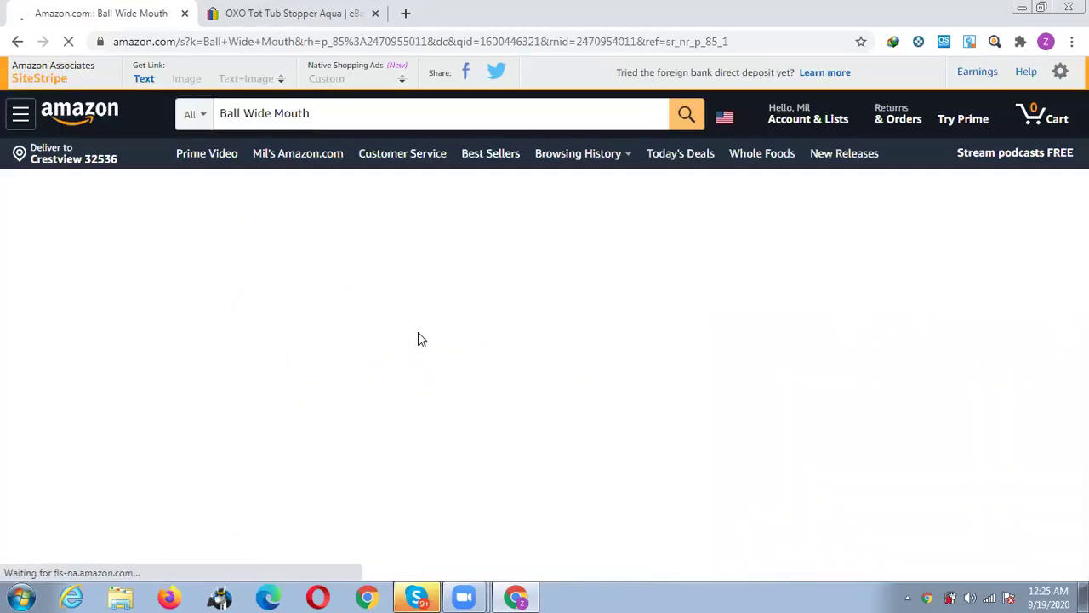
scroll(418, 337, "down", 4)
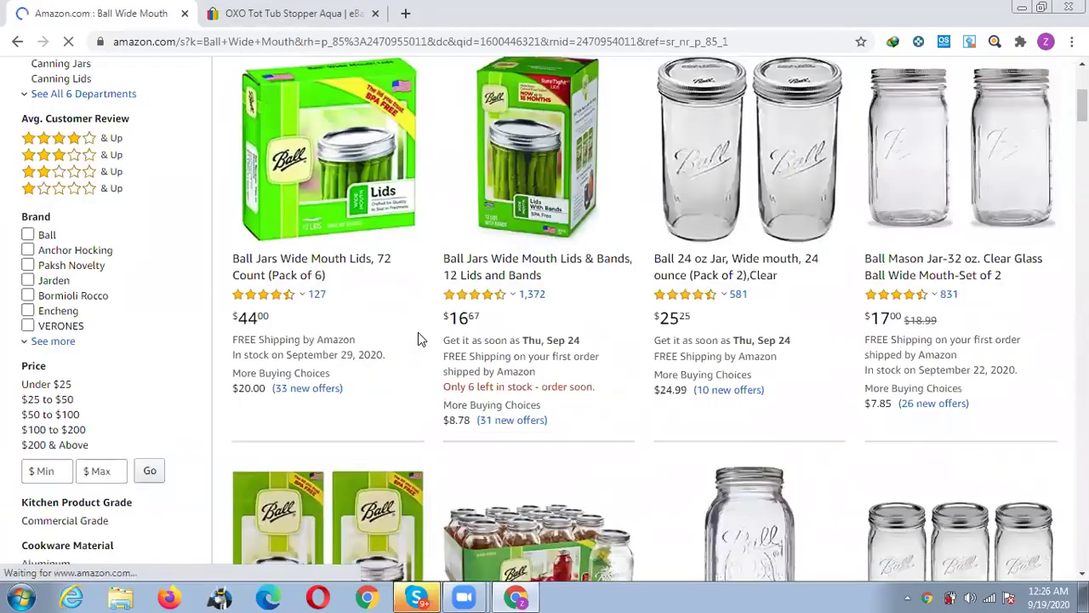
scroll(418, 337, "down", 4)
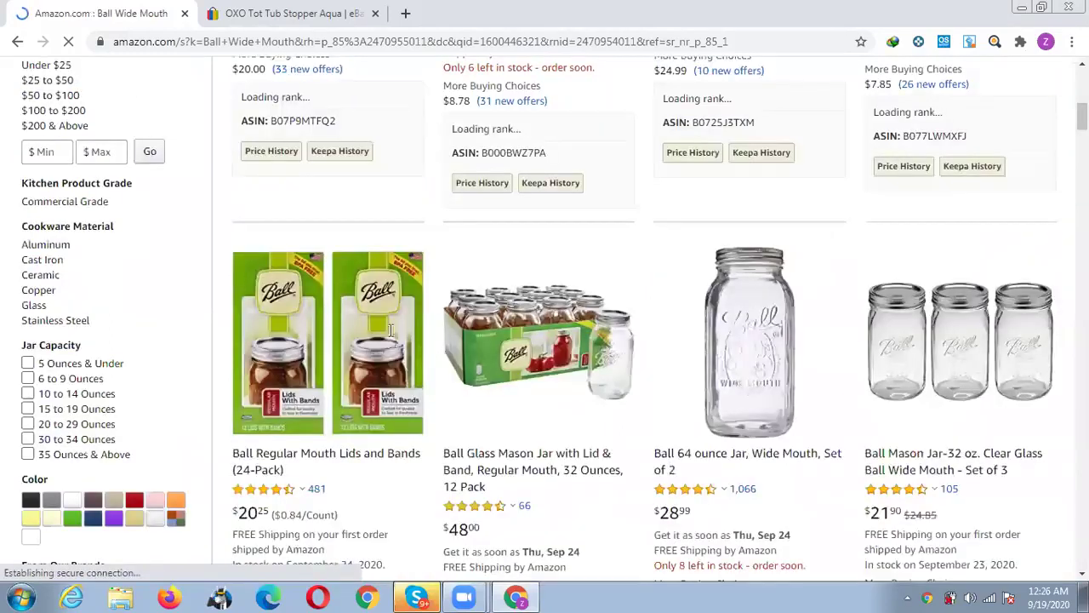
scroll(383, 329, "up", 5)
scroll(377, 149, "up", 3)
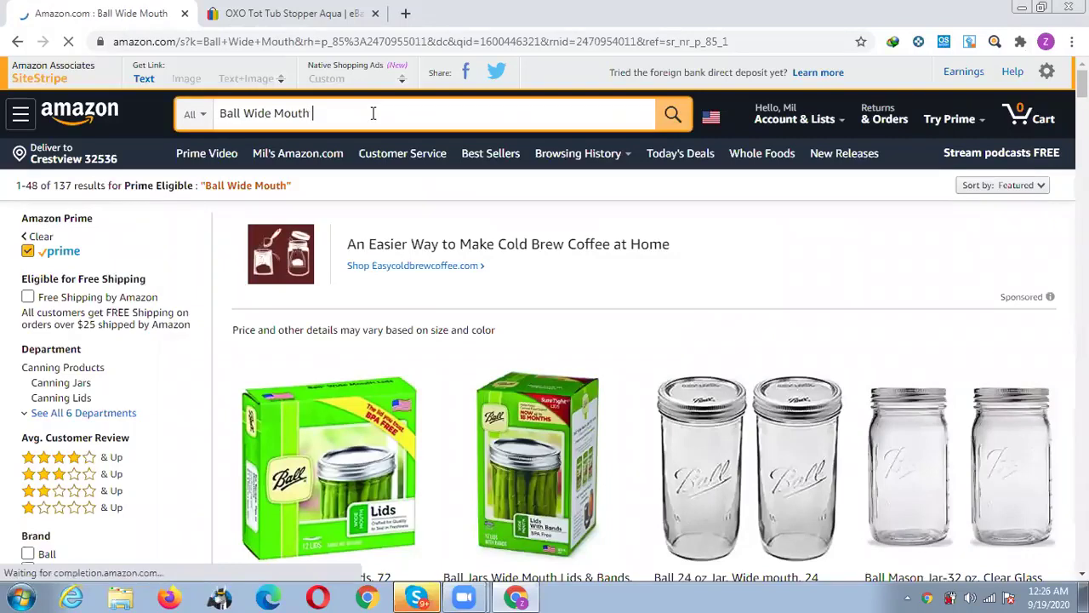
Search Amazon for 'ball wide mouth mason jars lids'.
type("Maso")
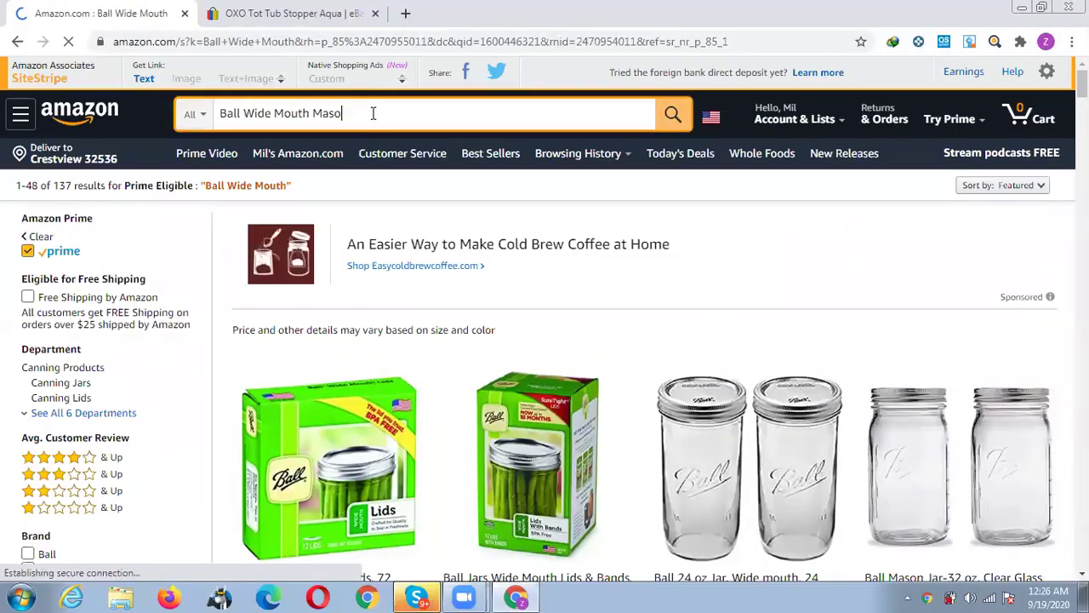
type("n")
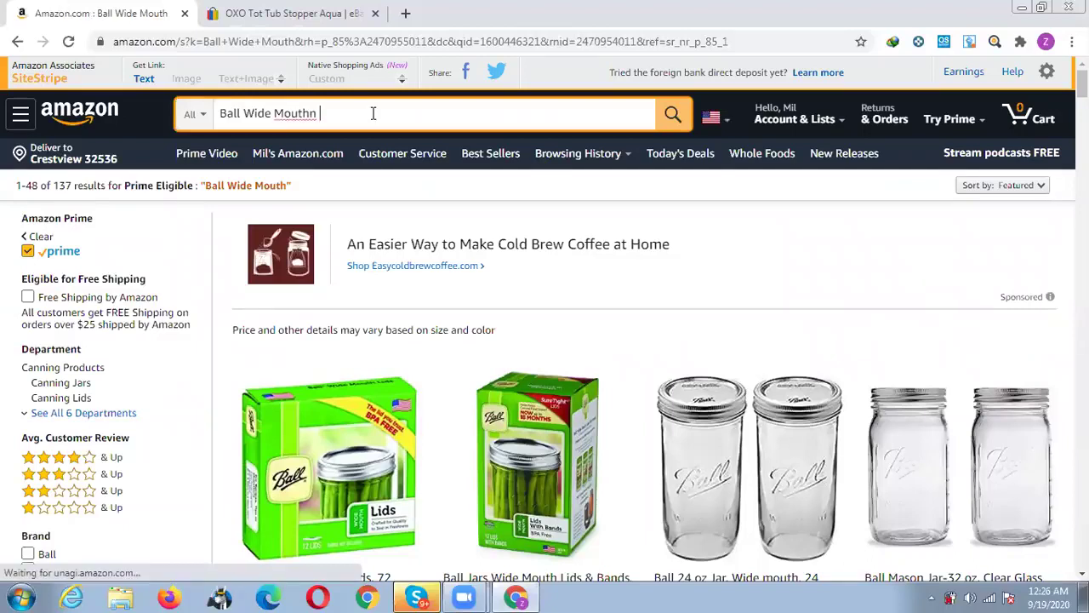
key("BackSpace")
key("BackSpace")
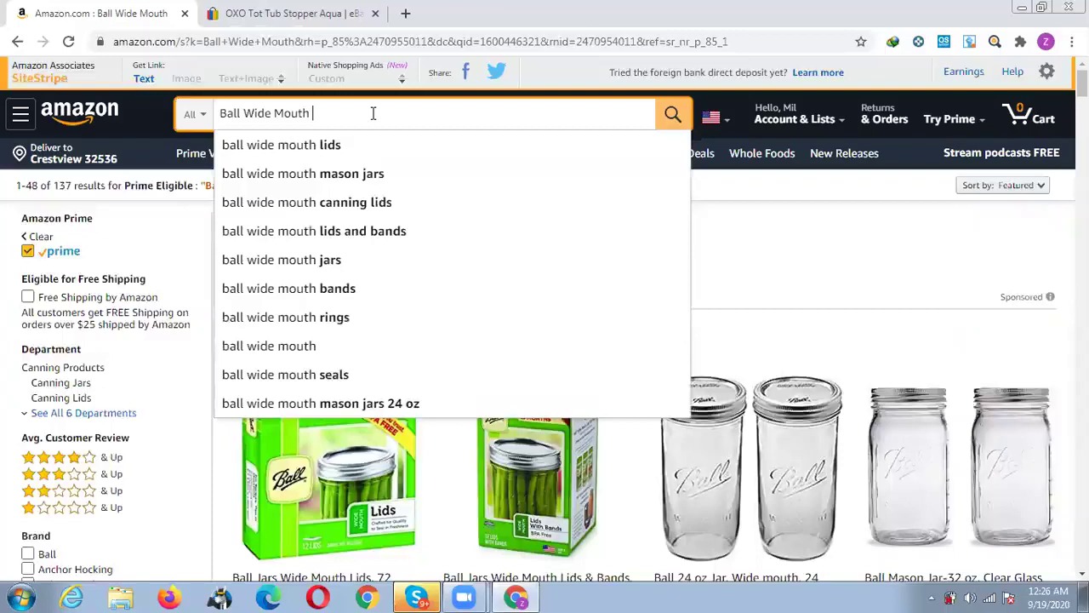
type("Mason")
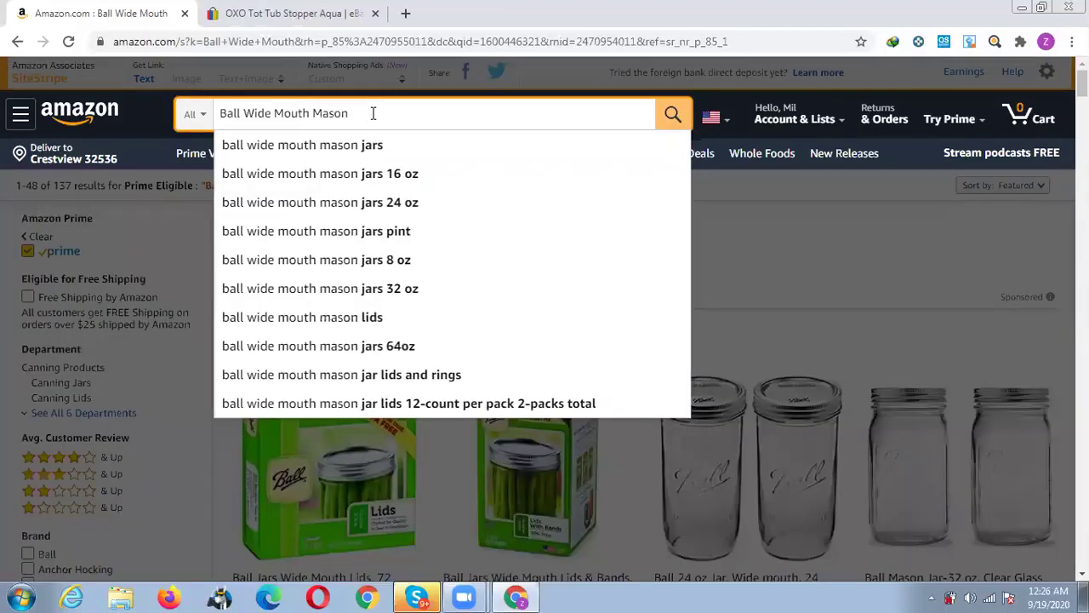
key("Down")
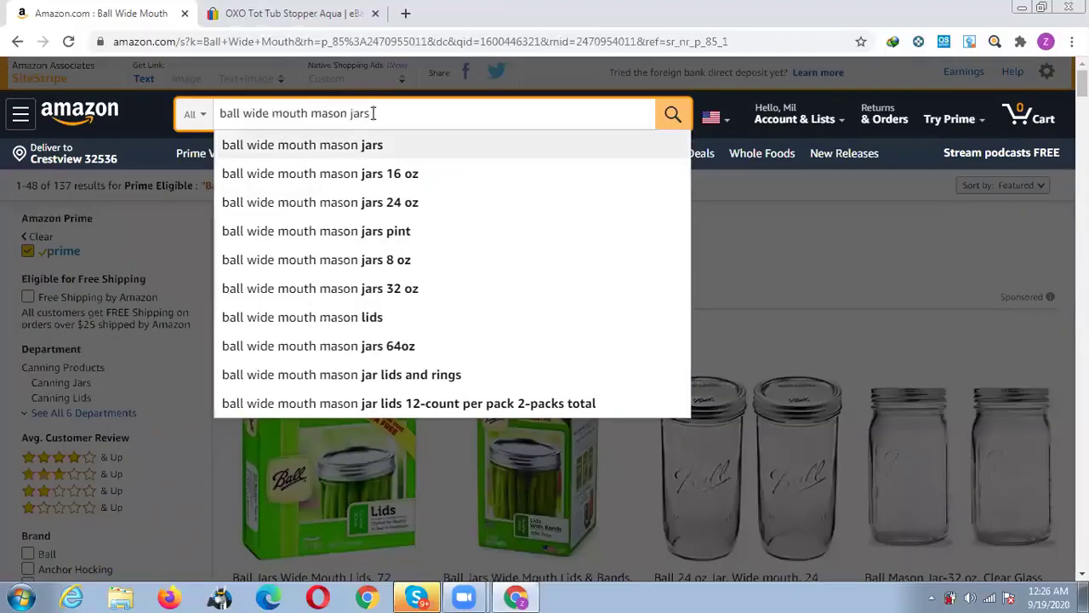
type("lids")
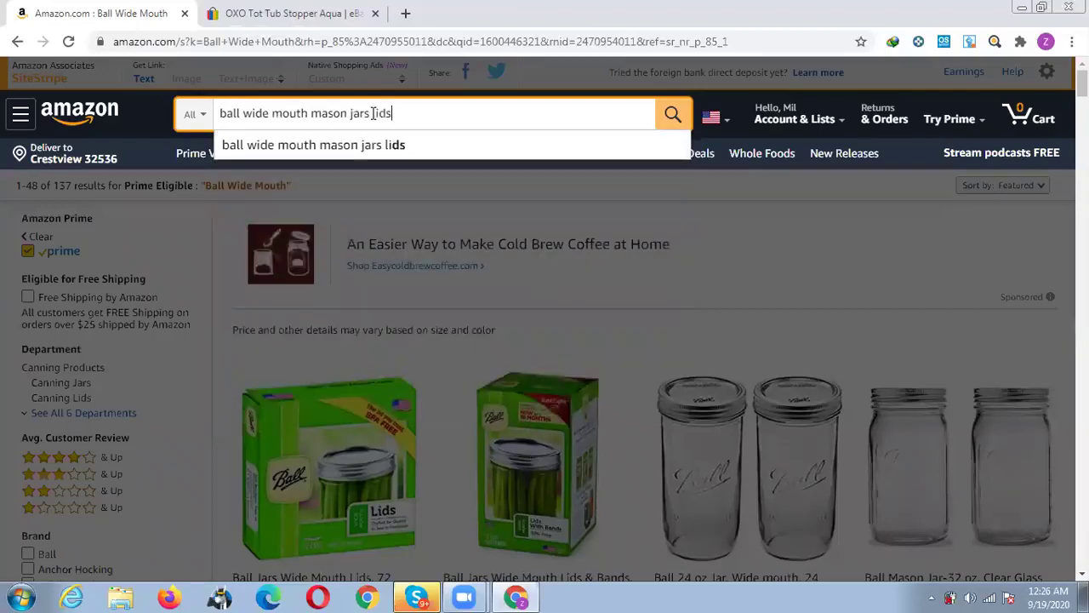
key("Return")
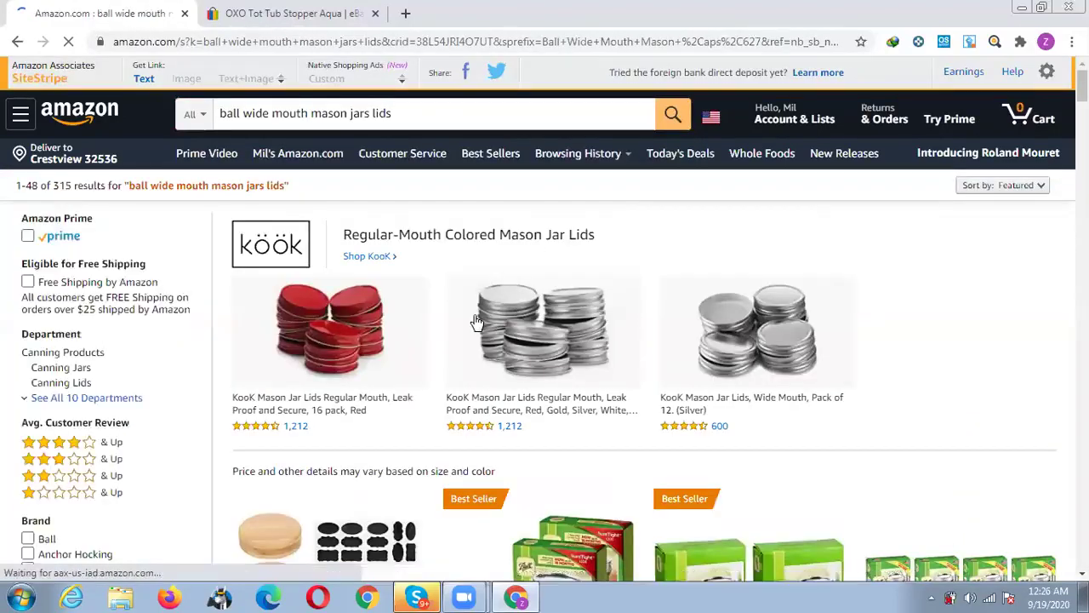
Browse the results and open the WIDE Mouth Mason Jar Lids 16 Pack listing.
scroll(474, 321, "down", 3)
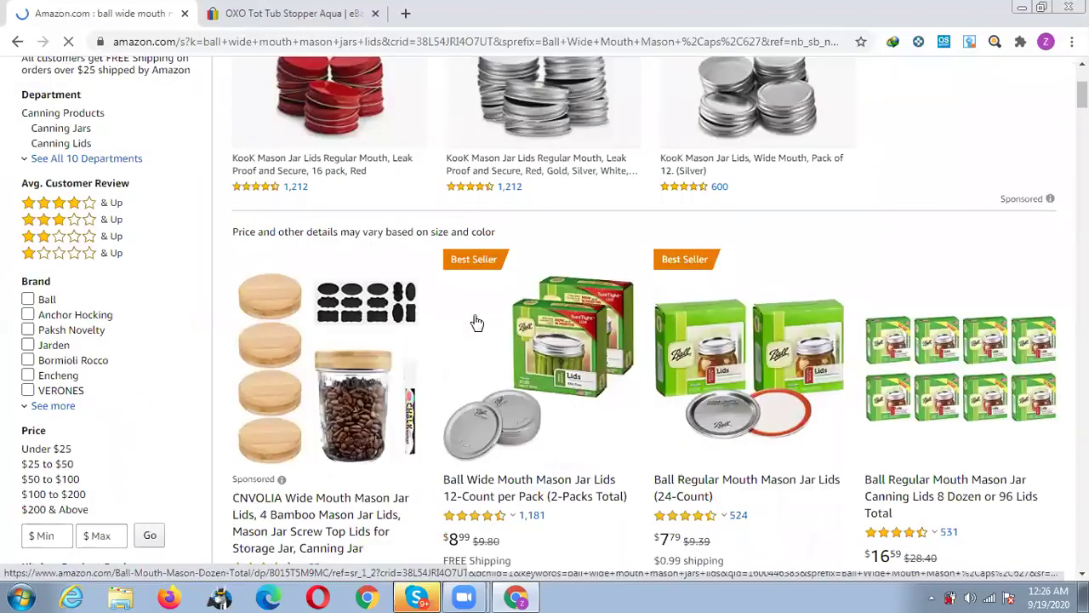
scroll(455, 315, "down", 3)
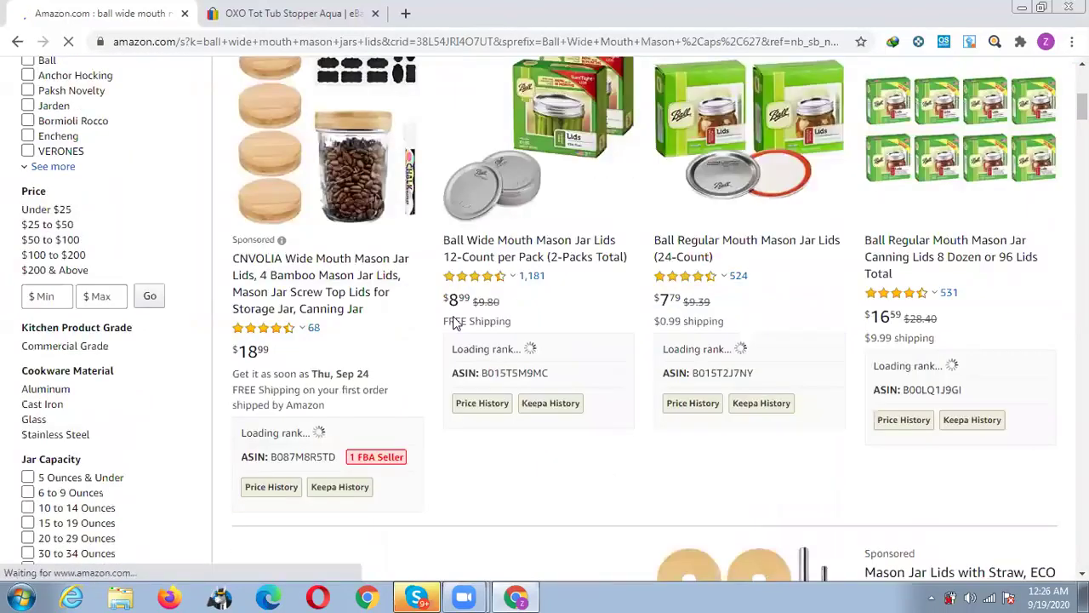
scroll(455, 322, "down", 3)
scroll(454, 323, "down", 2)
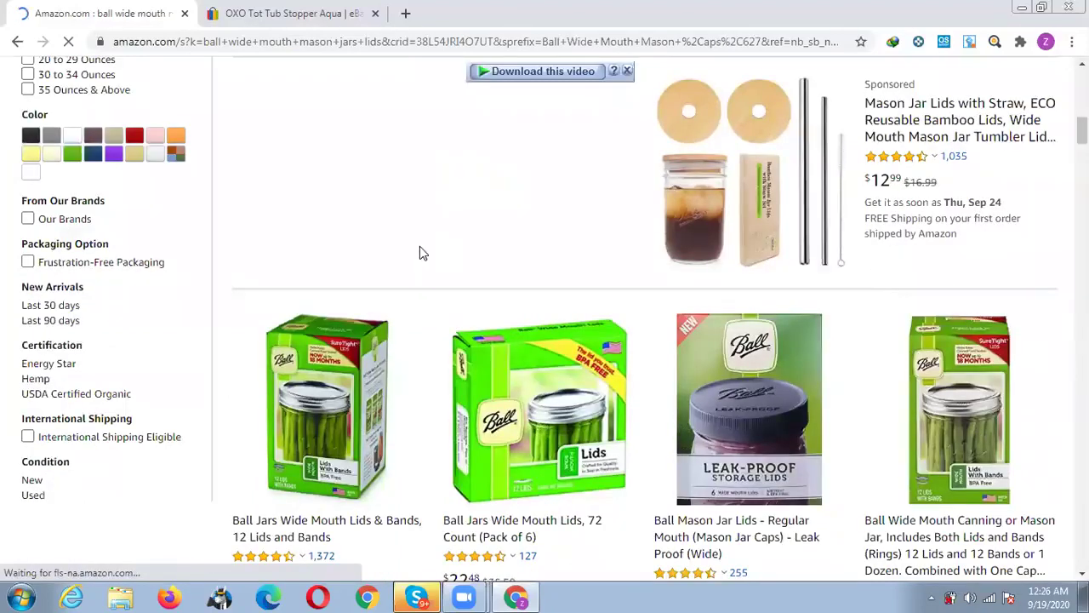
scroll(421, 253, "down", 3)
scroll(421, 253, "up", 3)
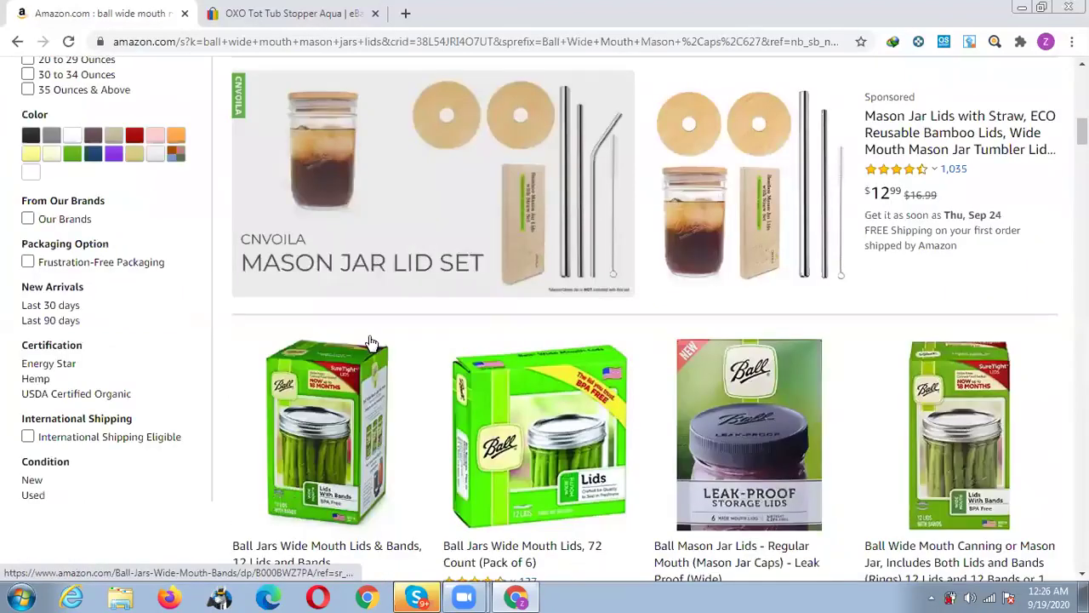
scroll(370, 336, "down", 2)
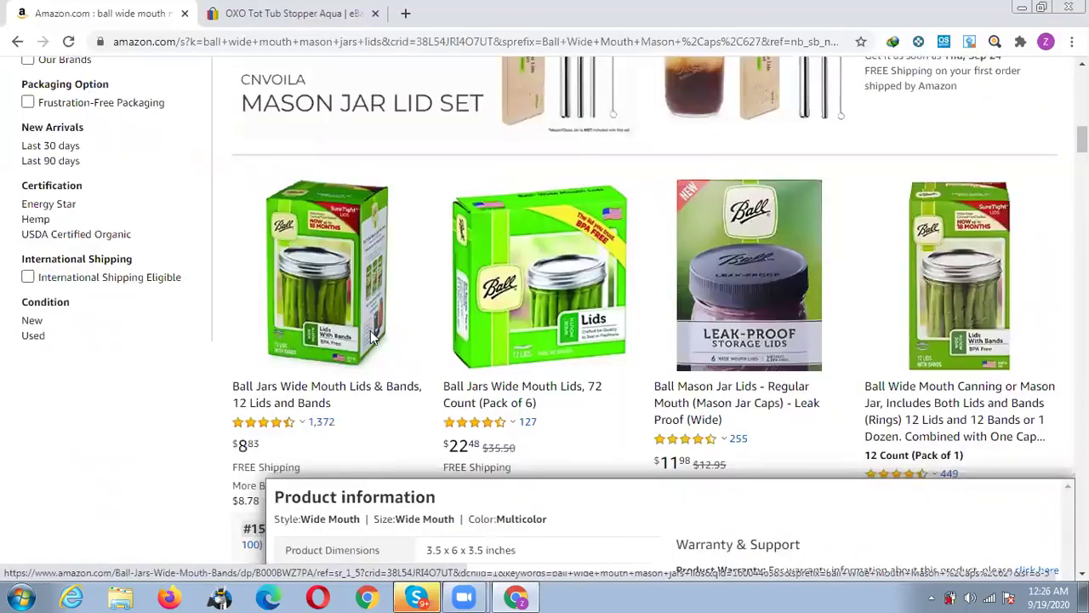
scroll(370, 337, "down", 4)
scroll(370, 338, "down", 4)
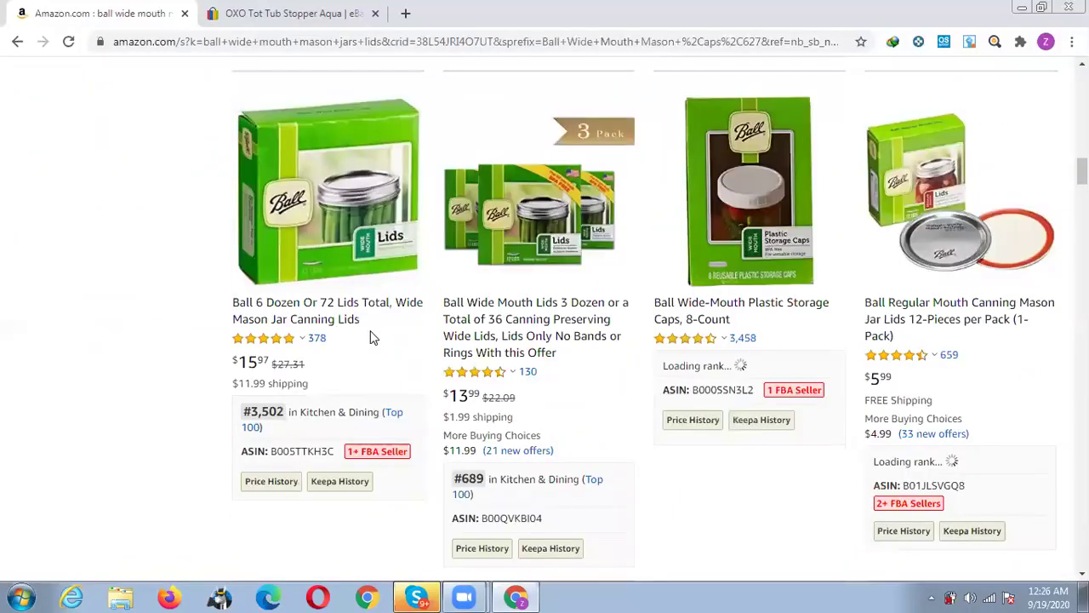
scroll(373, 338, "down", 3)
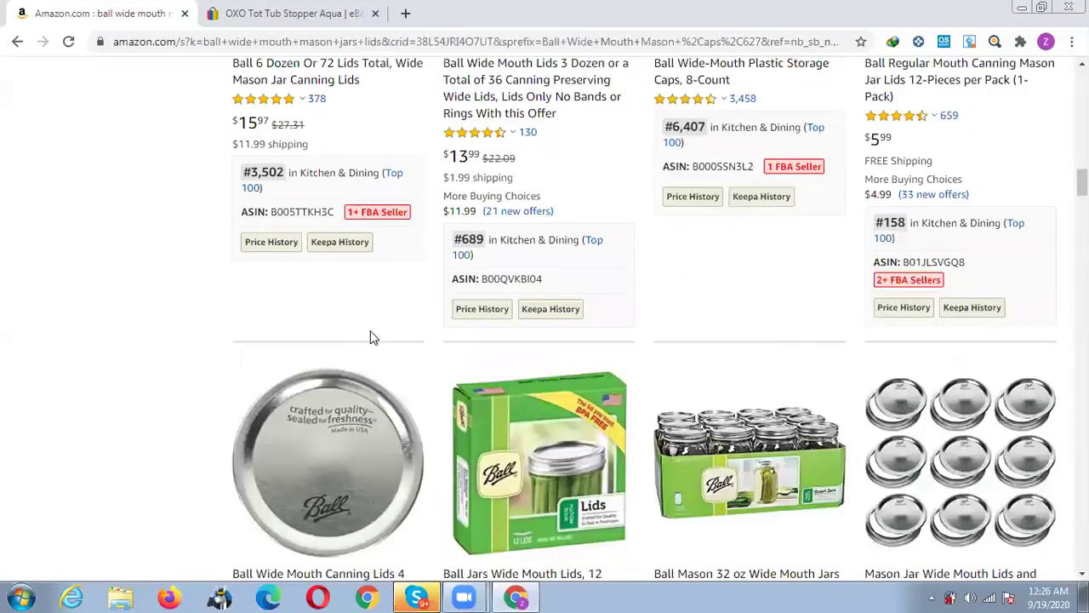
scroll(375, 333, "down", 3)
scroll(374, 333, "down", 2)
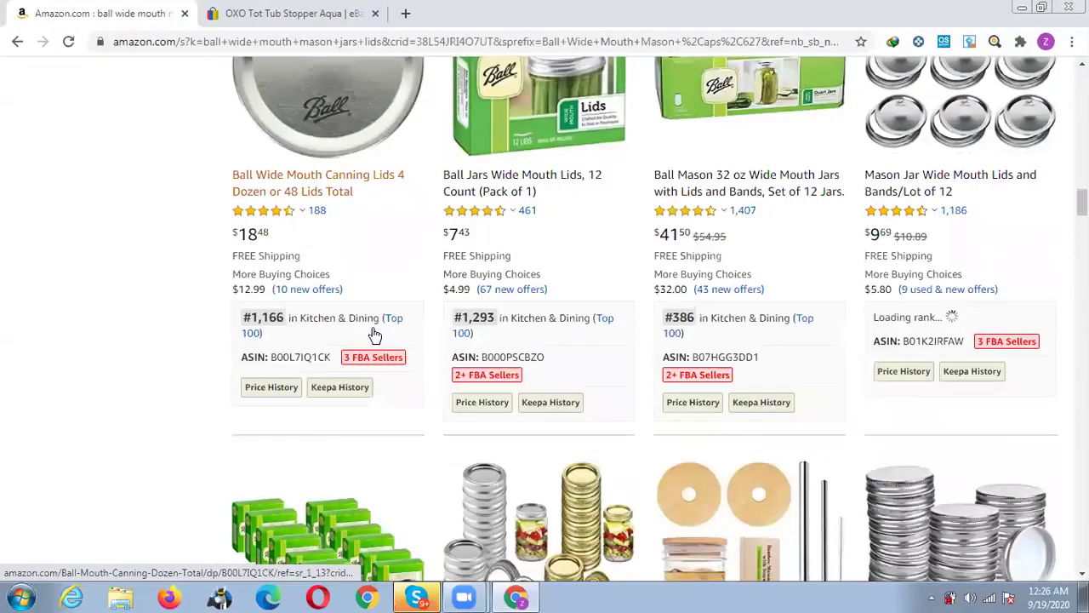
scroll(374, 334, "down", 3)
scroll(375, 334, "down", 1)
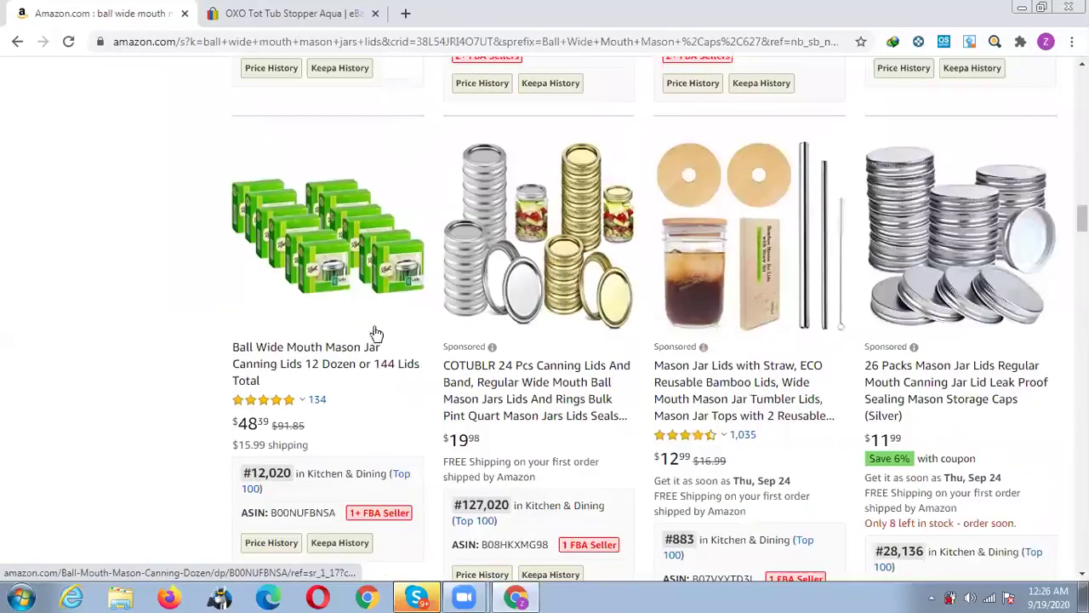
scroll(443, 366, "down", 3)
scroll(513, 393, "down", 3)
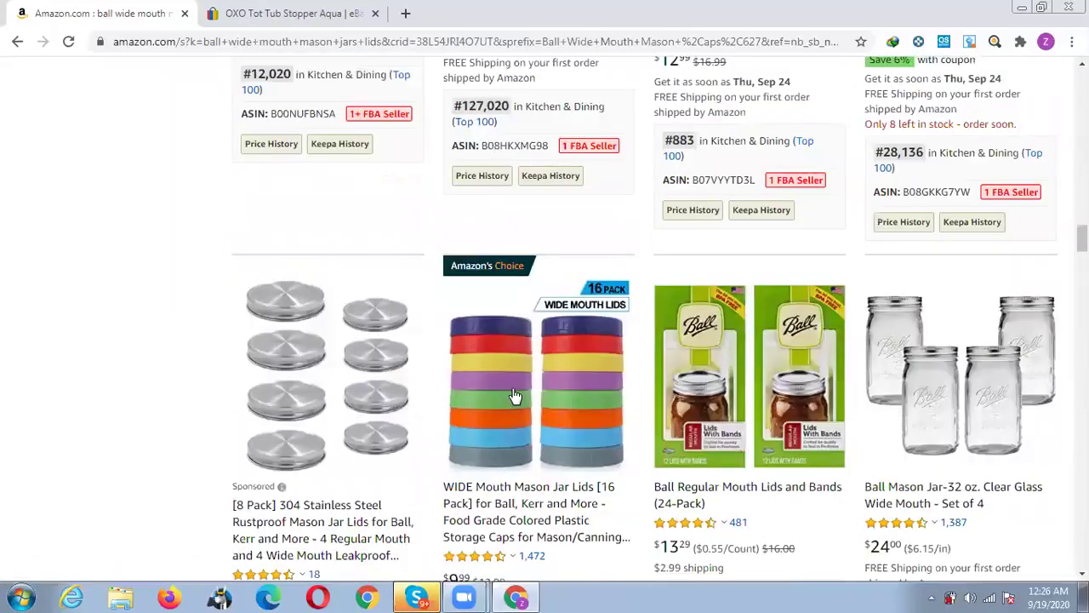
scroll(514, 394, "down", 1)
scroll(510, 281, "down", 1)
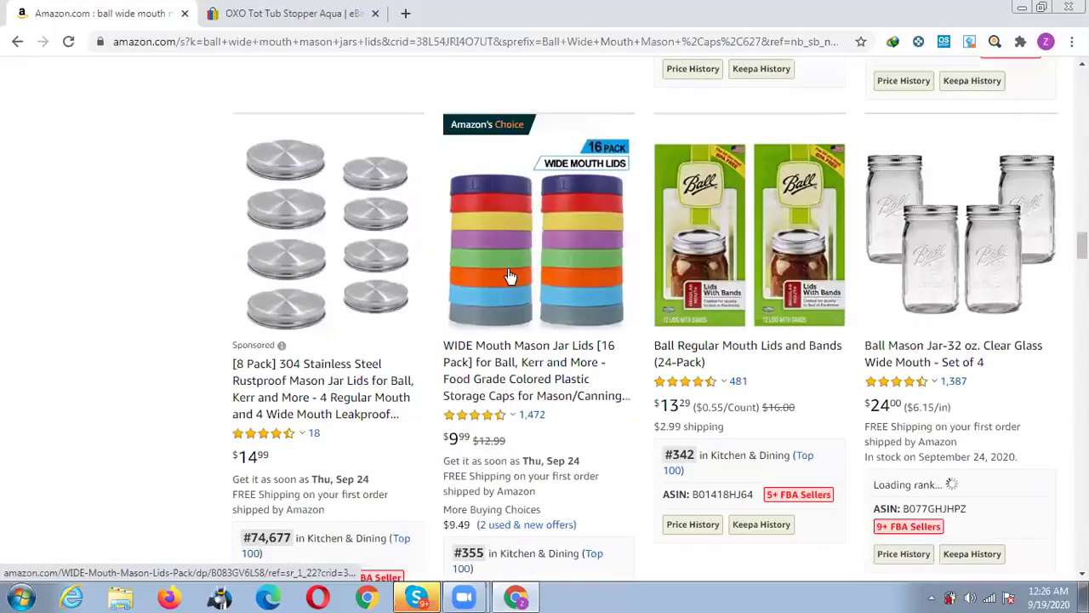
scroll(508, 277, "down", 1)
scroll(445, 377, "up", 1)
mouse_move(443, 376)
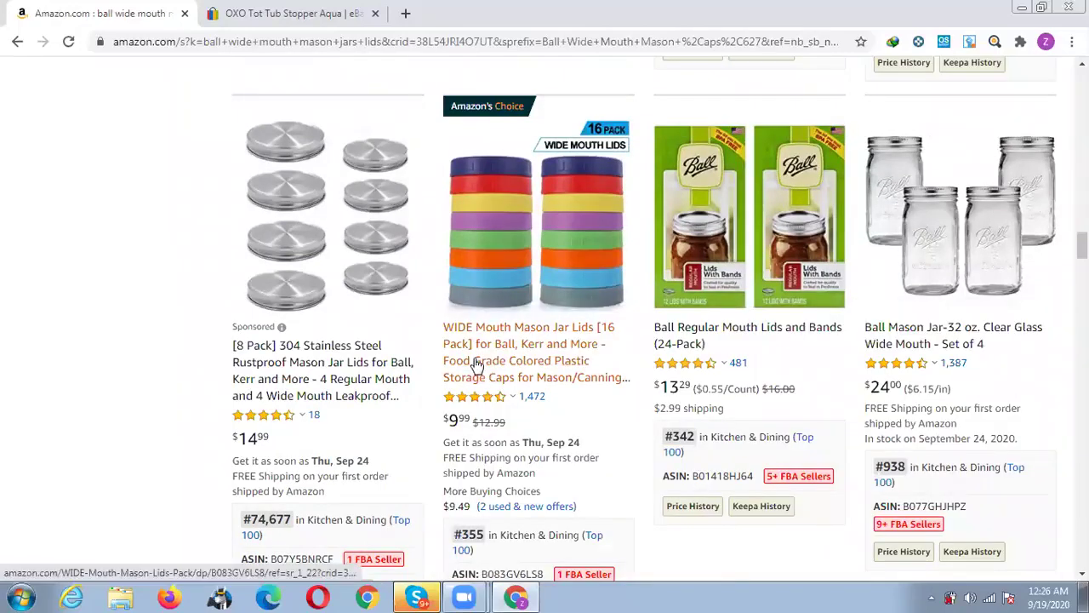
left_click(478, 366)
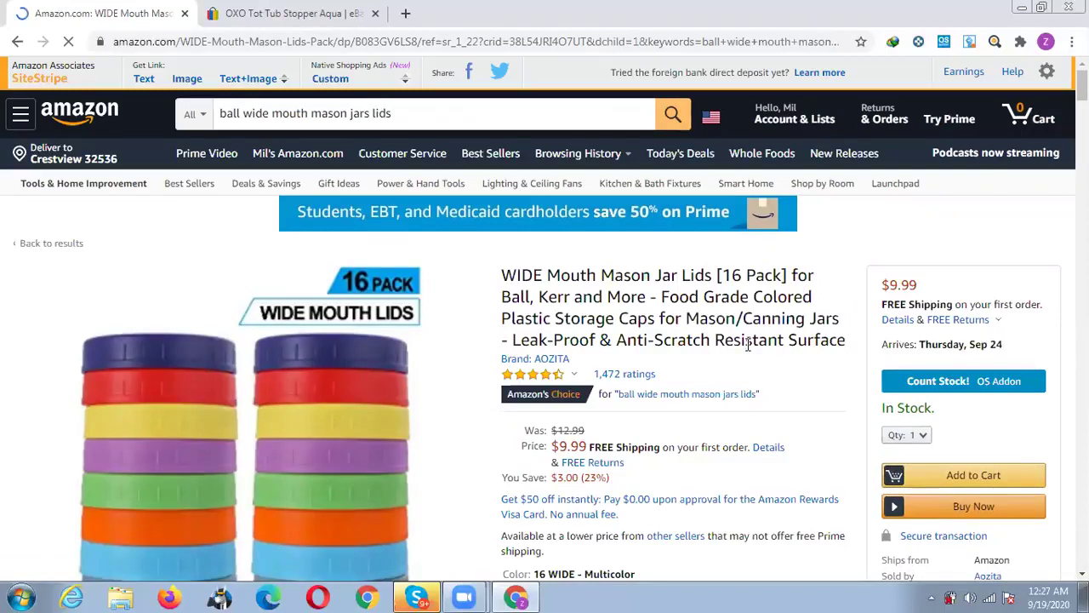
Scroll the 16-pack lids page down to its three-month Keepa price history chart.
scroll(681, 354, "down", 3)
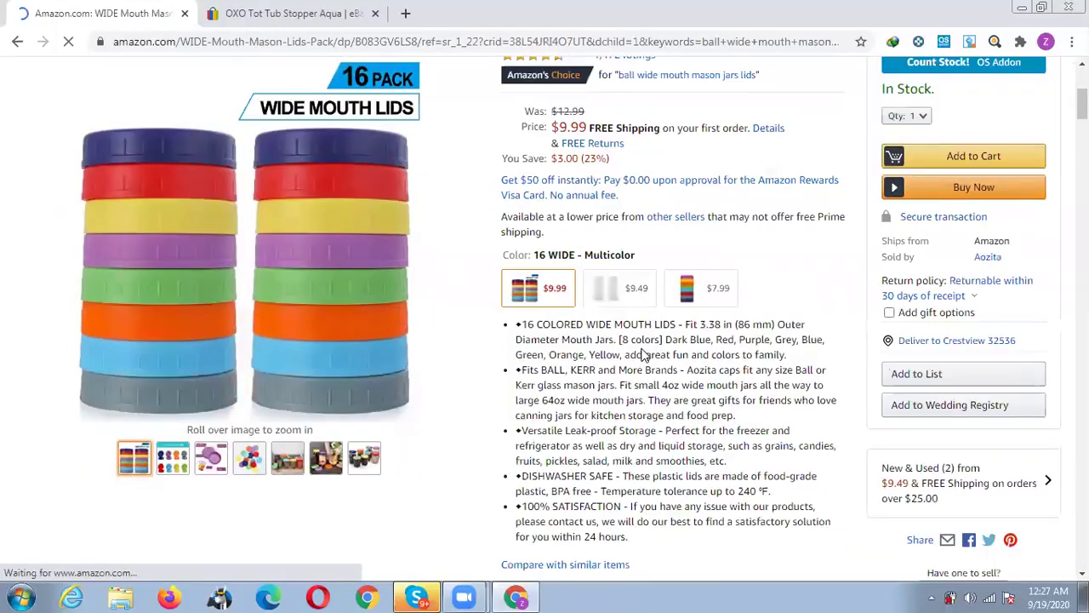
scroll(876, 355, "down", 3)
scroll(918, 387, "down", 3)
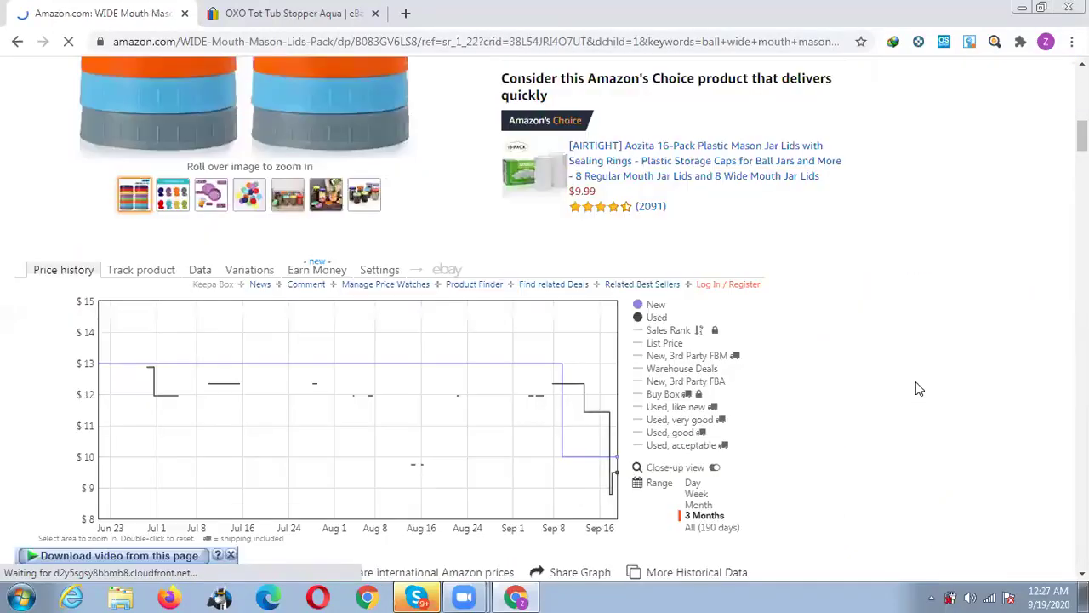
scroll(613, 378, "up", 6)
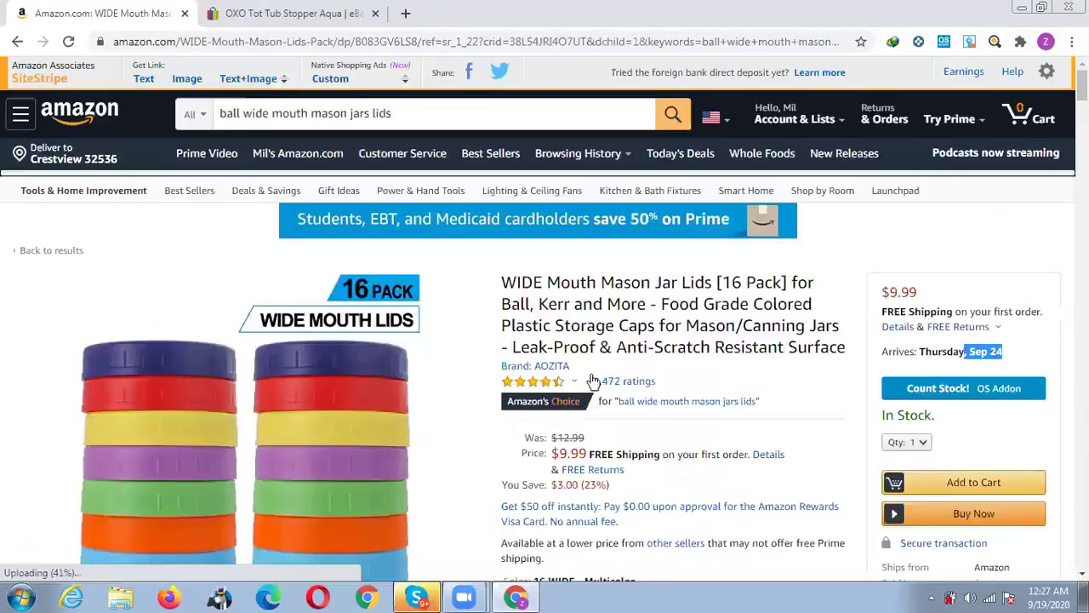
scroll(340, 243, "down", 4)
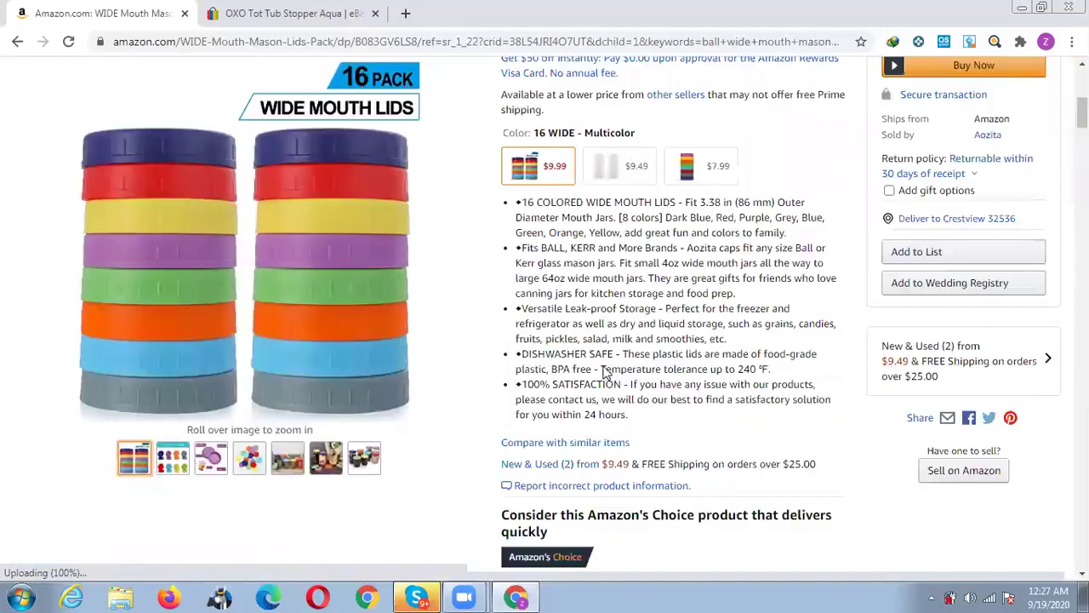
scroll(298, 243, "down", 3)
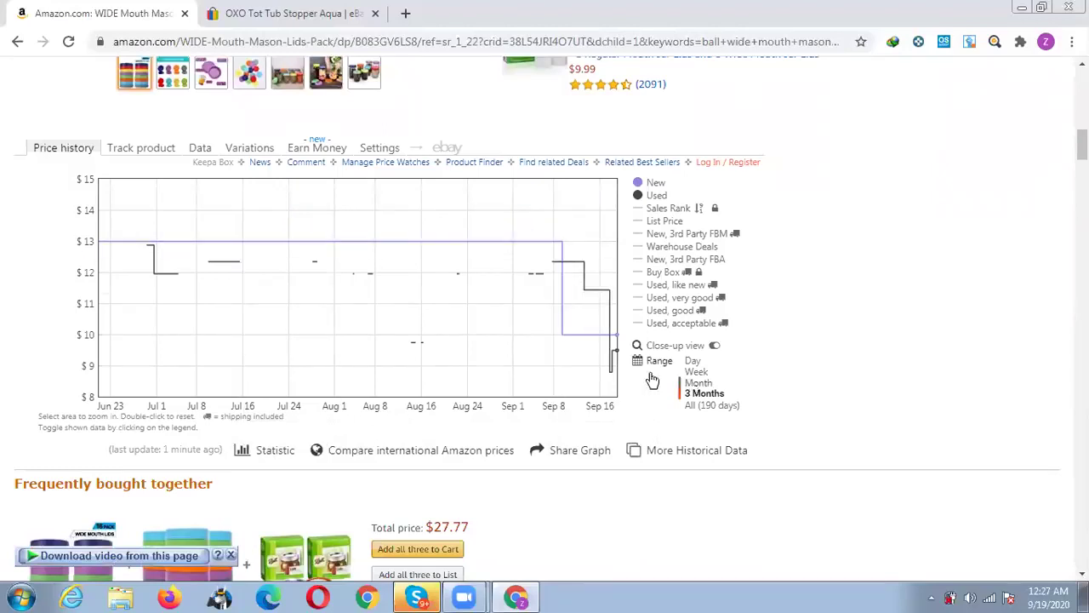
Set the lids' Keepa price chart to the Month range.
left_click(693, 383)
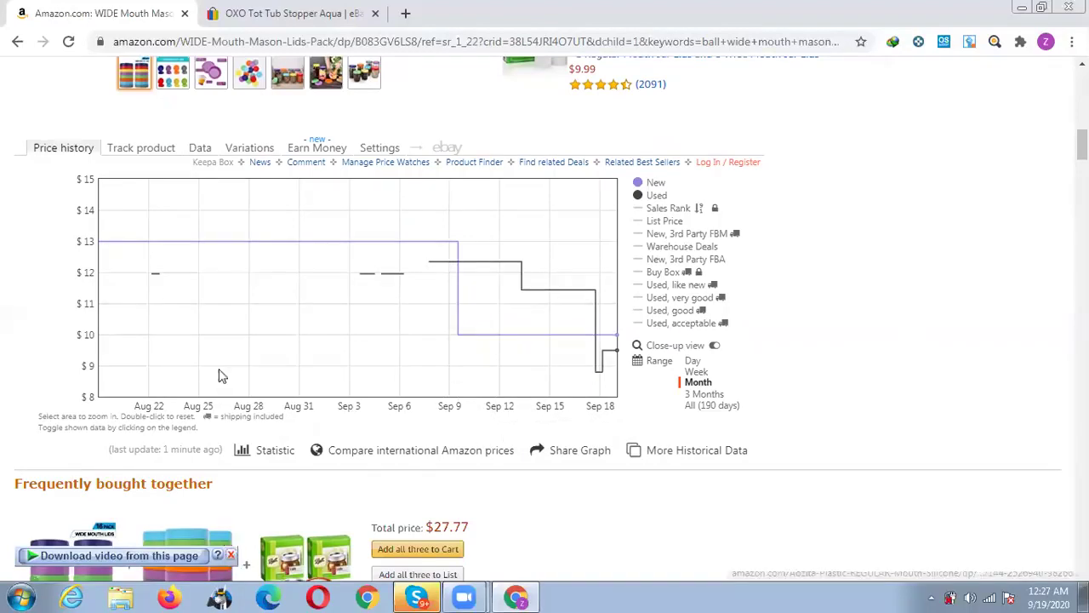
scroll(258, 270, "up", 4)
scroll(39, 219, "up", 5)
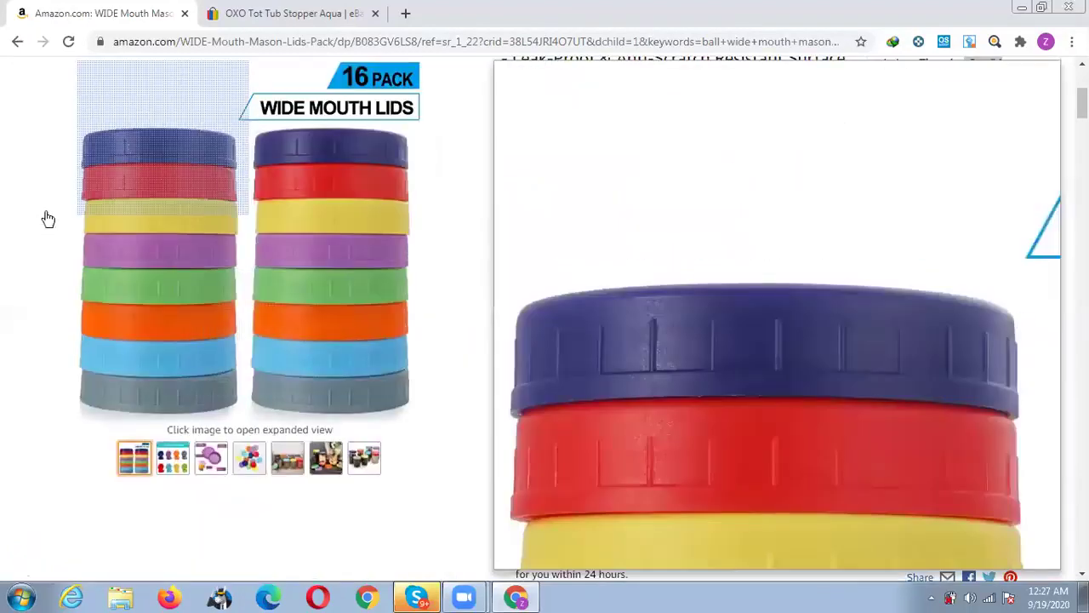
Open the sponsored Mason Jar Regular Mouth Lids and Bands 30-Pack listing.
scroll(457, 292, "down", 10)
scroll(458, 290, "down", 4)
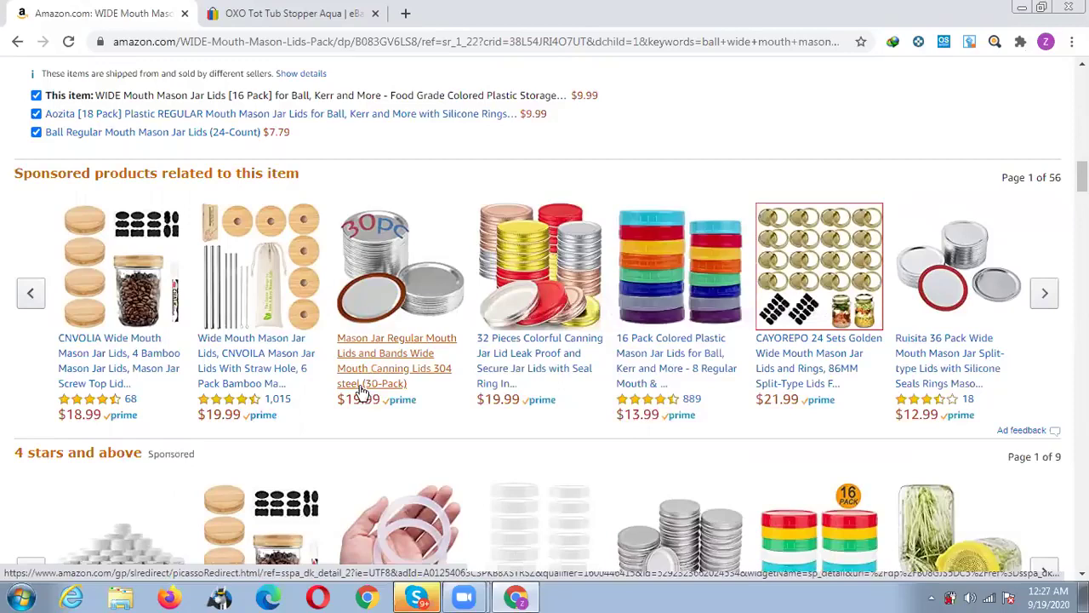
left_click(418, 356)
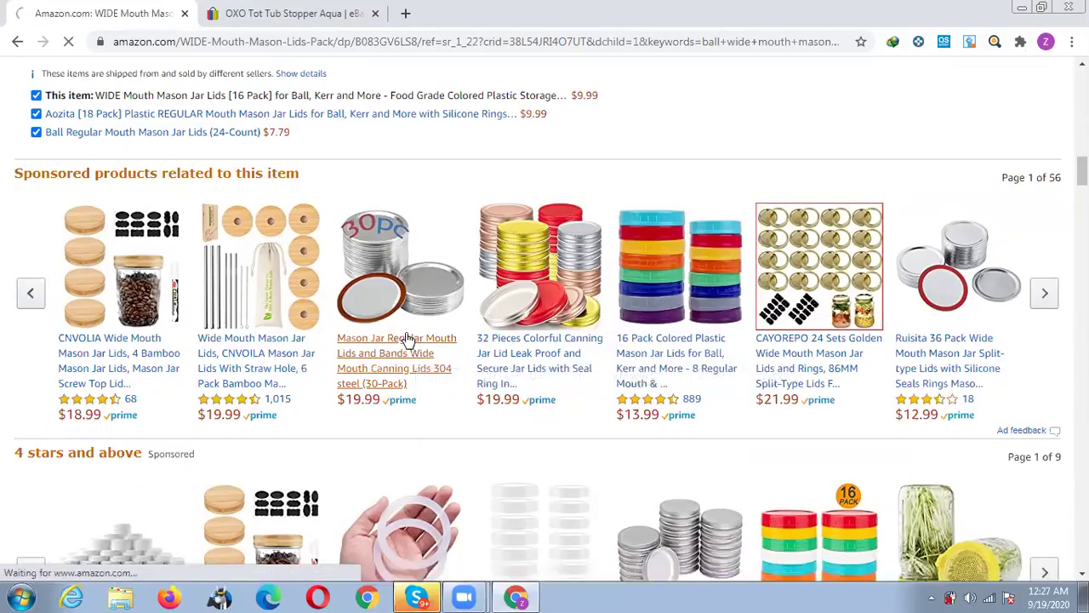
scroll(407, 342, "down", 1)
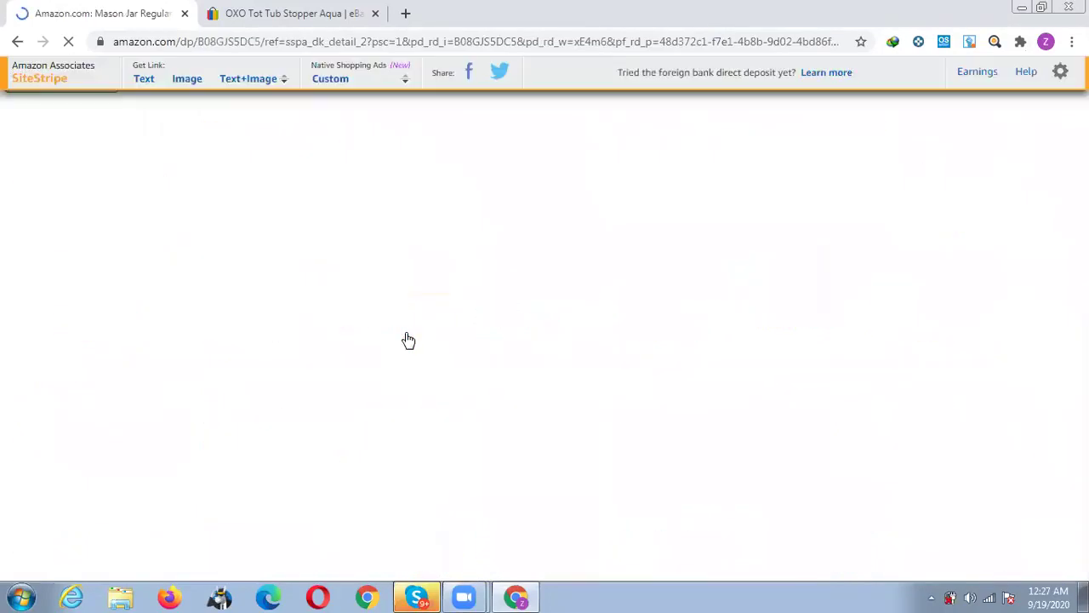
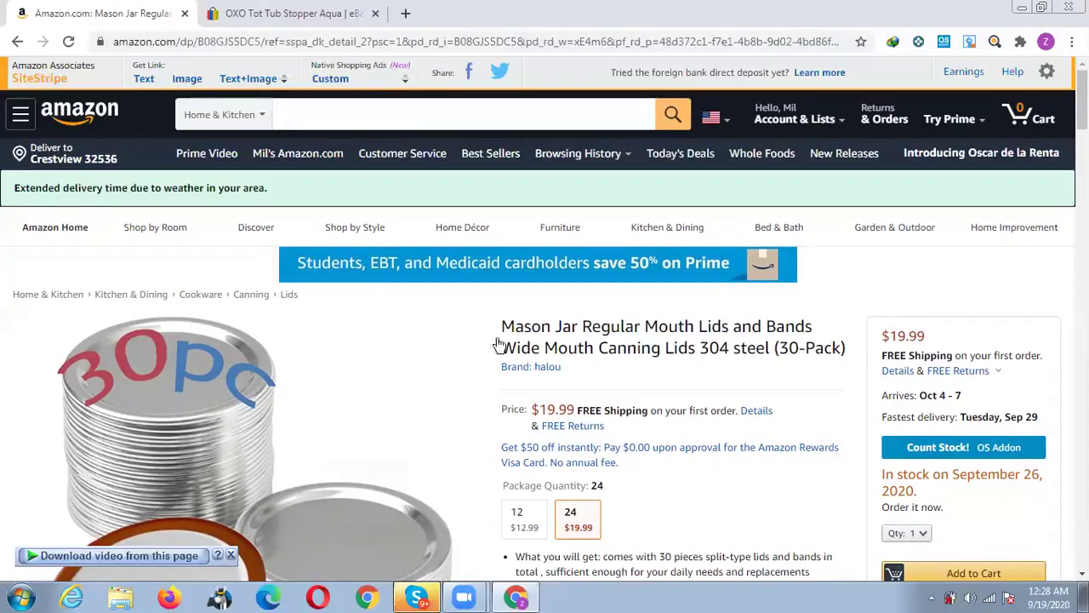
Highlight the fastest delivery date on the 30-pack lids listing and scroll down it.
mouse_move(292, 514)
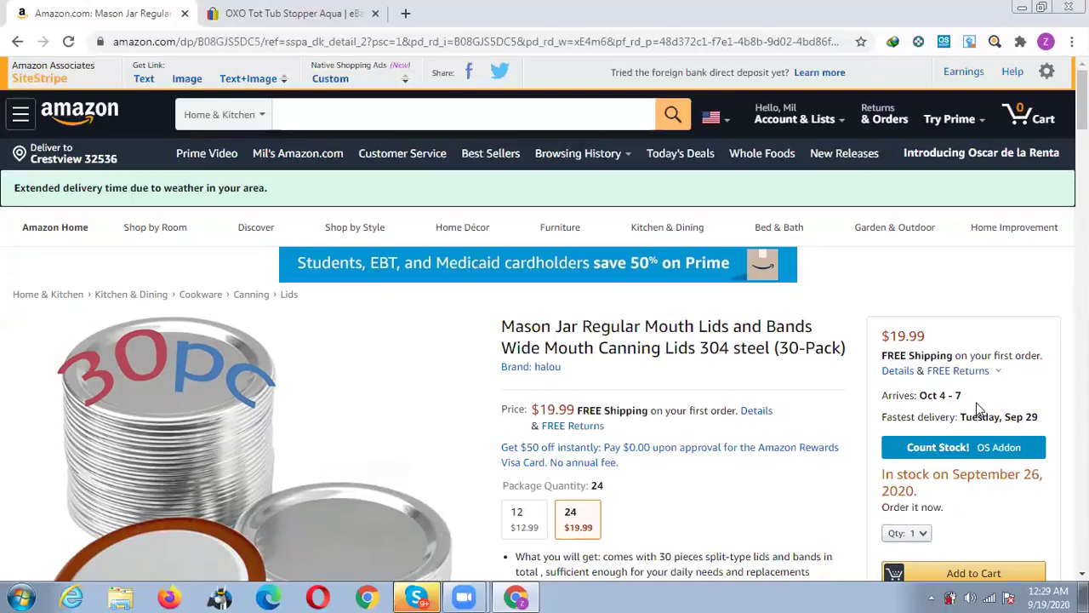
left_click_drag(961, 417, 1032, 417)
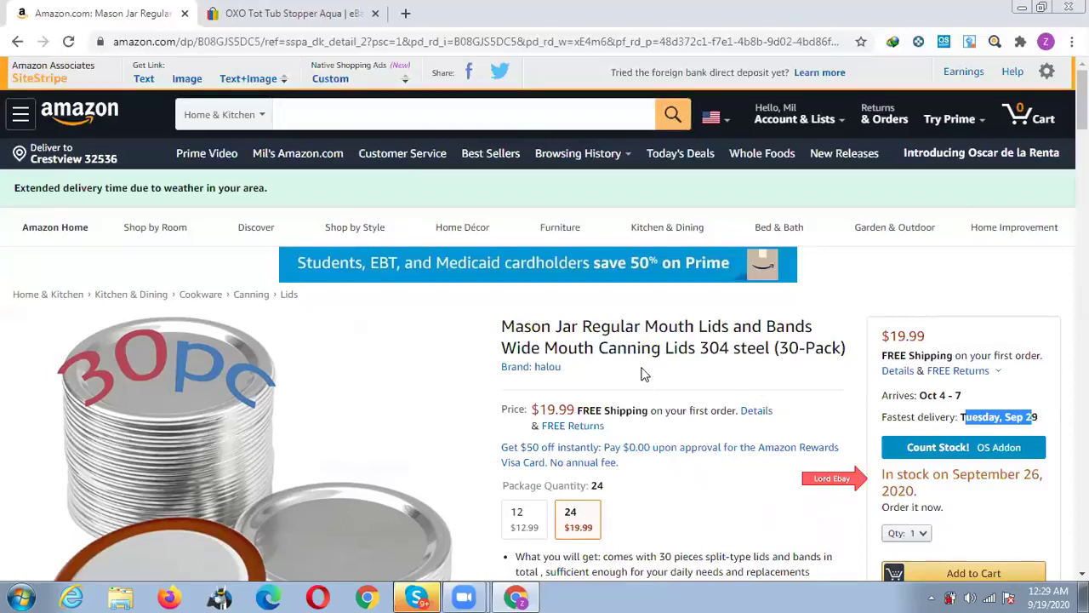
scroll(643, 369, "down", 1)
scroll(643, 367, "down", 1)
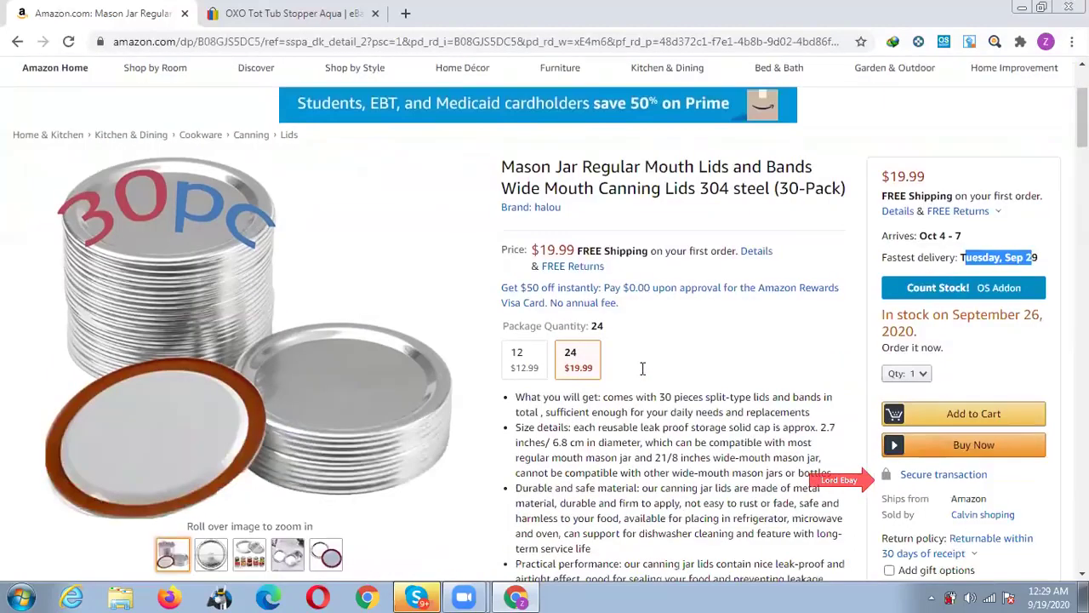
scroll(643, 369, "down", 2)
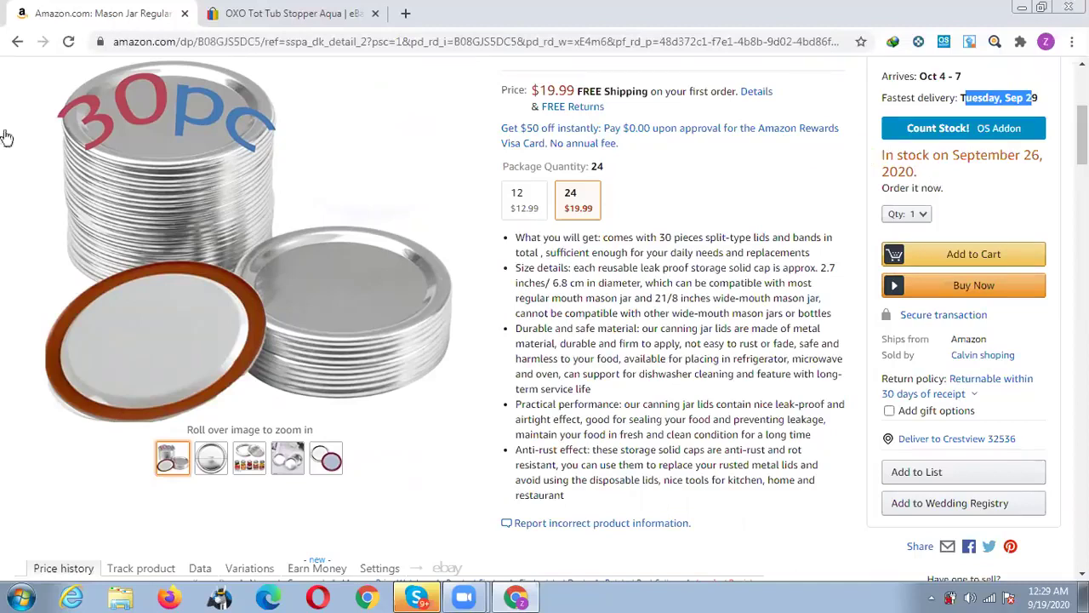
Return to the lid search results and open Ball Regular Mouth Storage Lid 6 pk in a new tab.
left_click(15, 40)
left_click(16, 41)
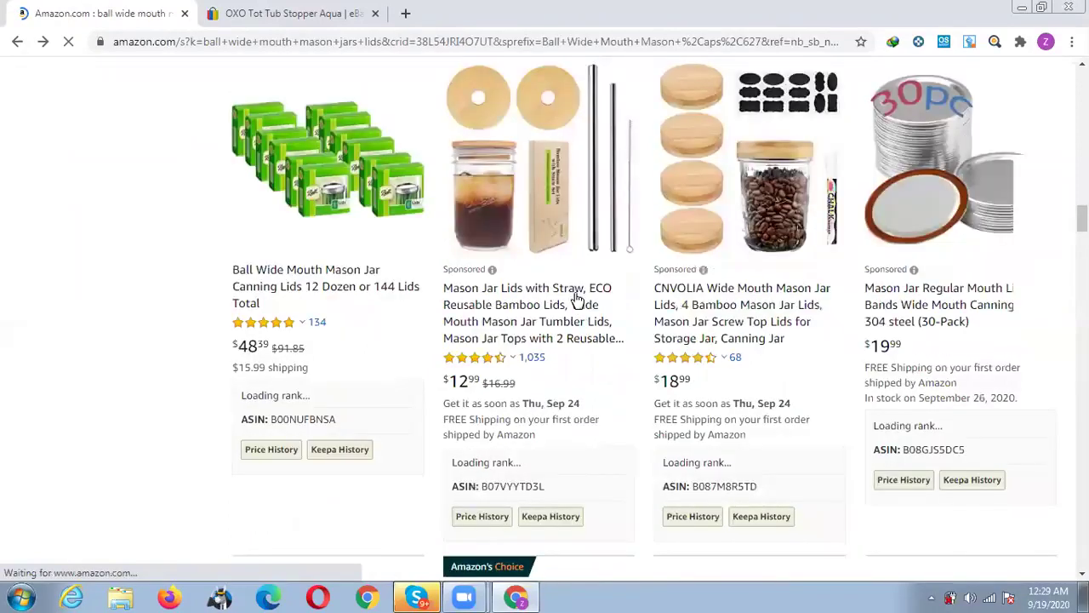
scroll(577, 300, "down", 2)
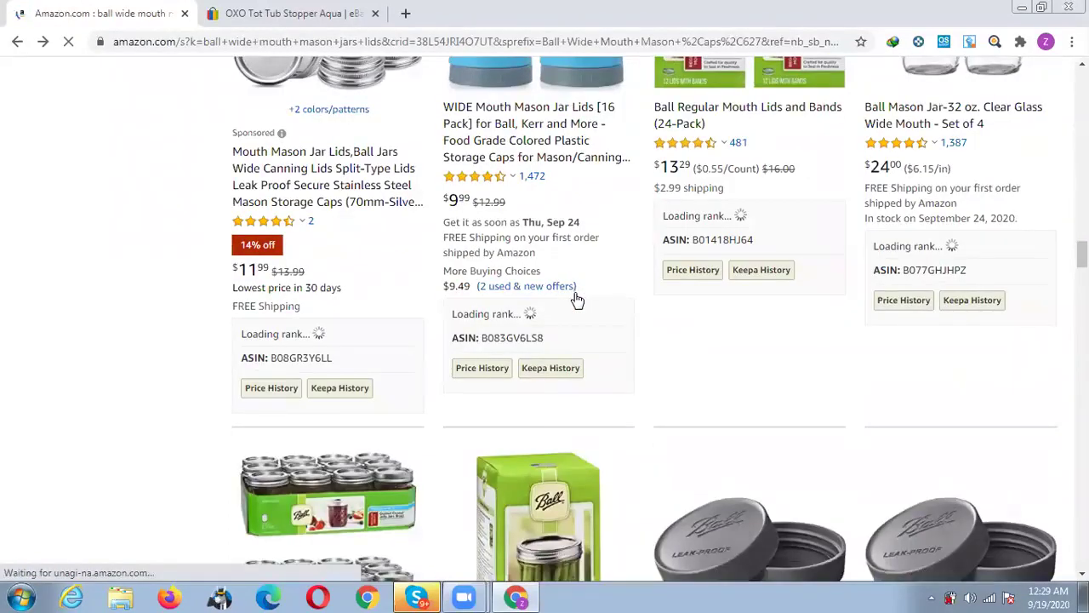
scroll(610, 334, "down", 3)
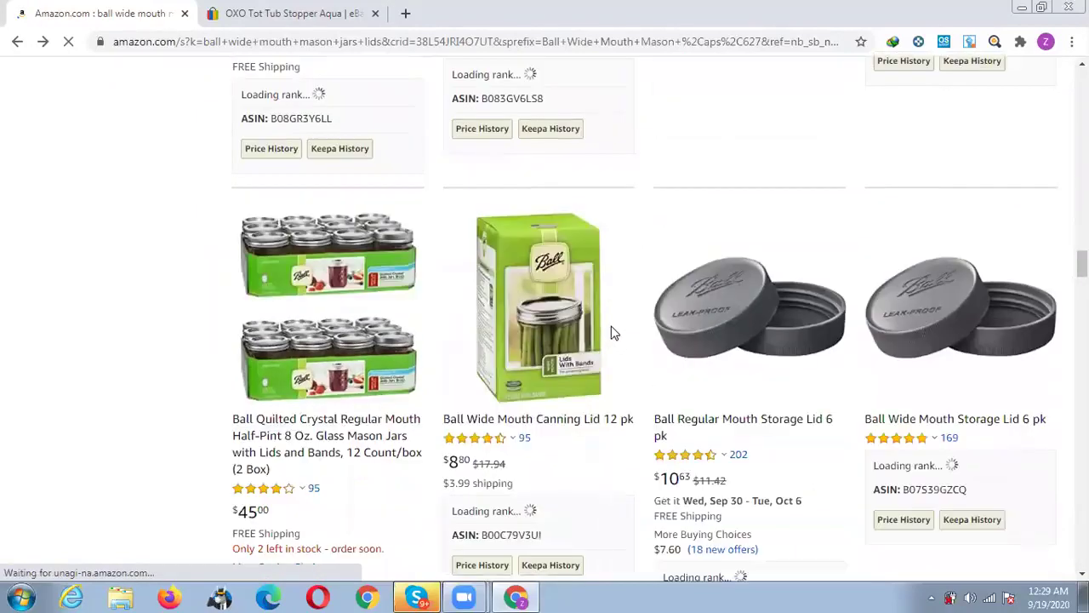
scroll(625, 314, "down", 3)
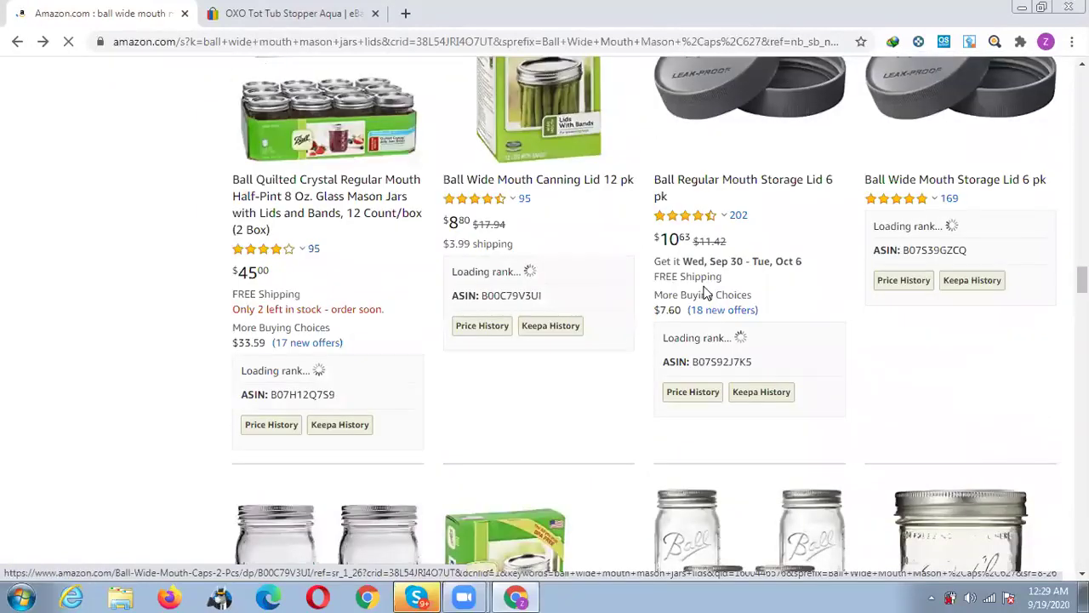
middle_click(714, 189)
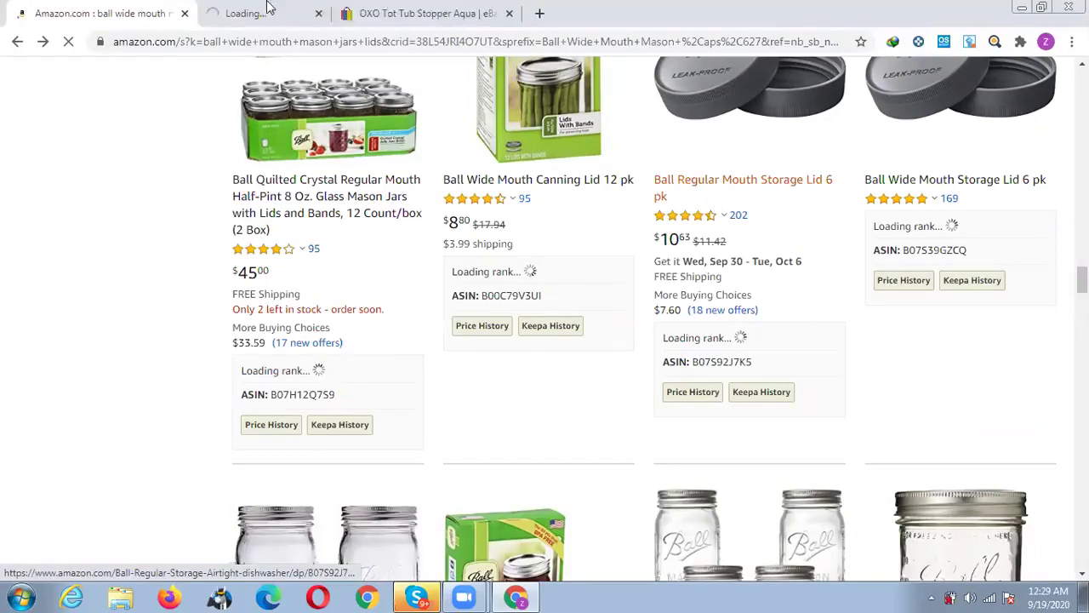
Review the Ball Regular Mouth Storage Lid 6 pk listing ($10.63), then close its tab.
left_click(265, 15)
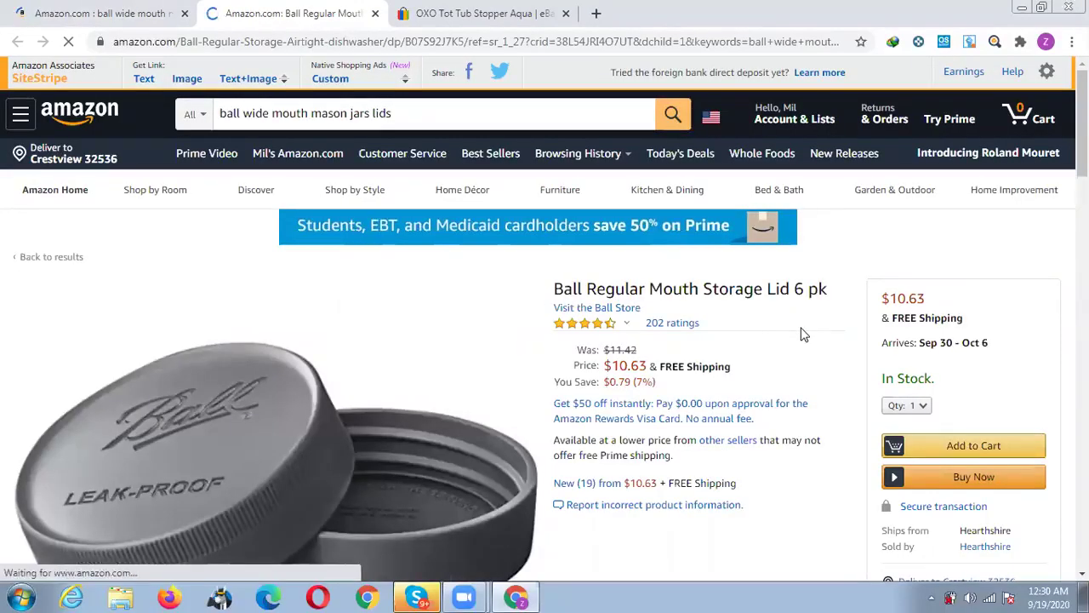
scroll(802, 333, "down", 1)
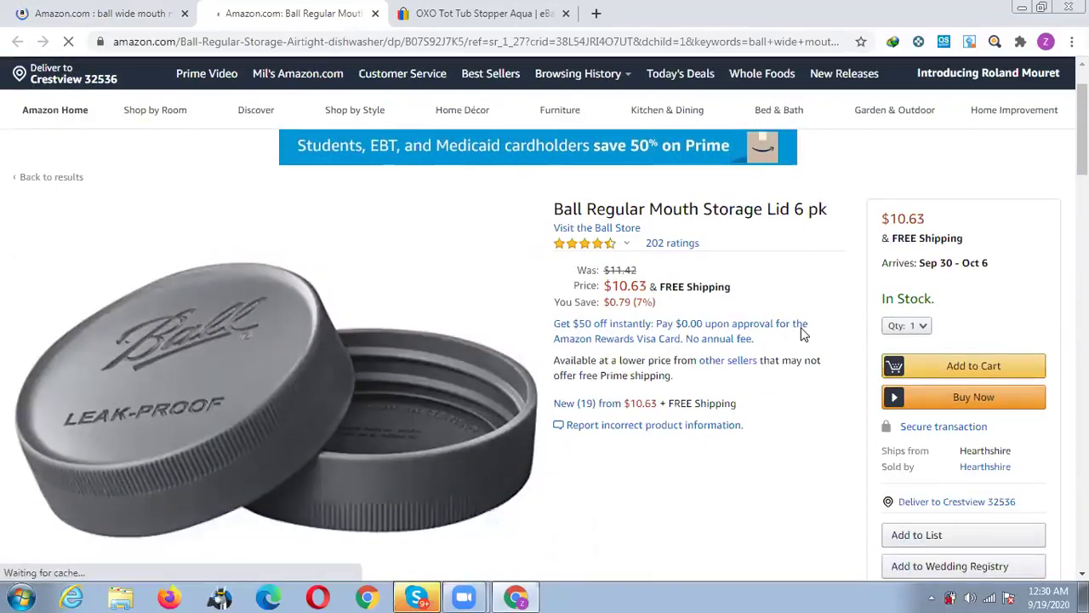
scroll(803, 333, "down", 1)
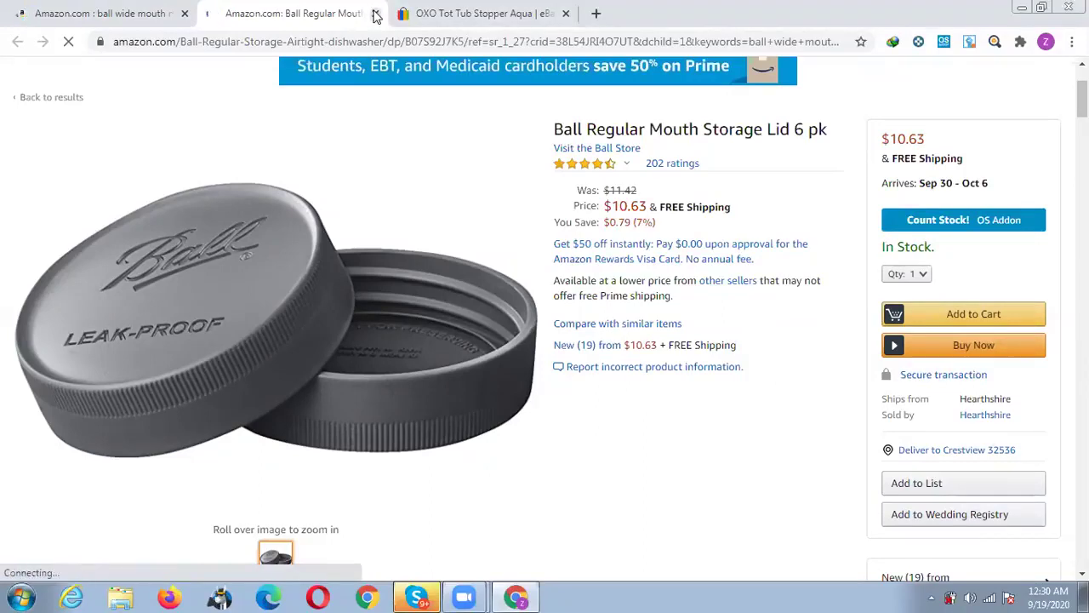
key("ctrl+w")
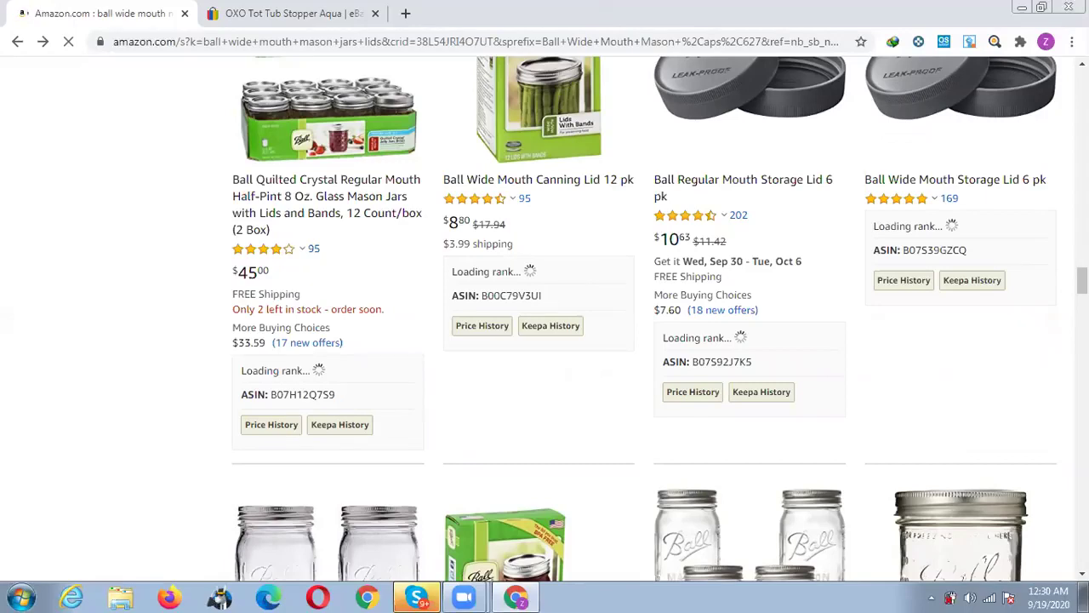
mouse_move(464, 596)
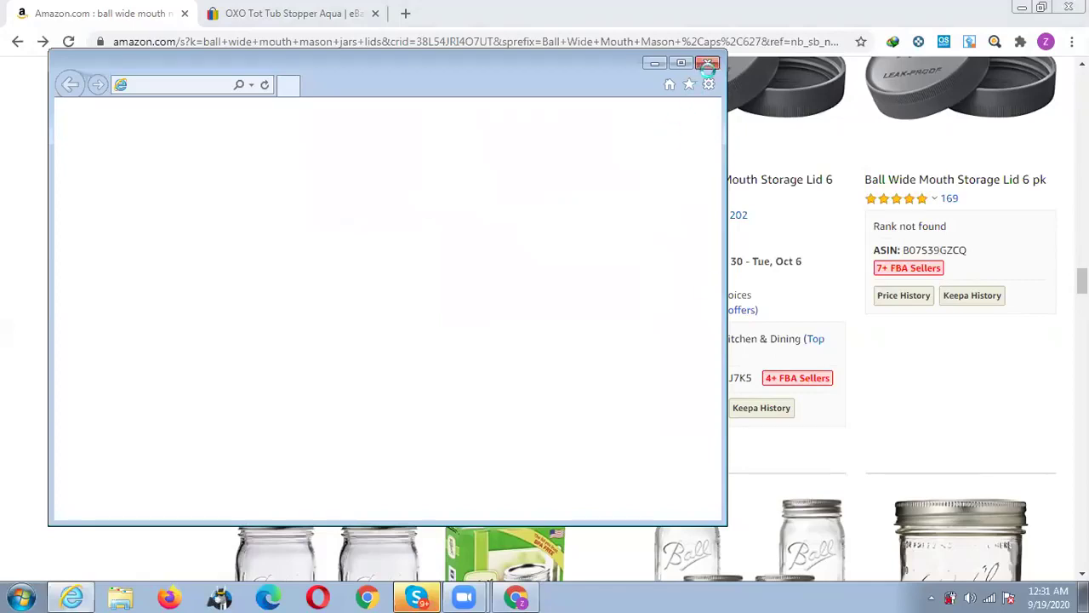
left_click(710, 65)
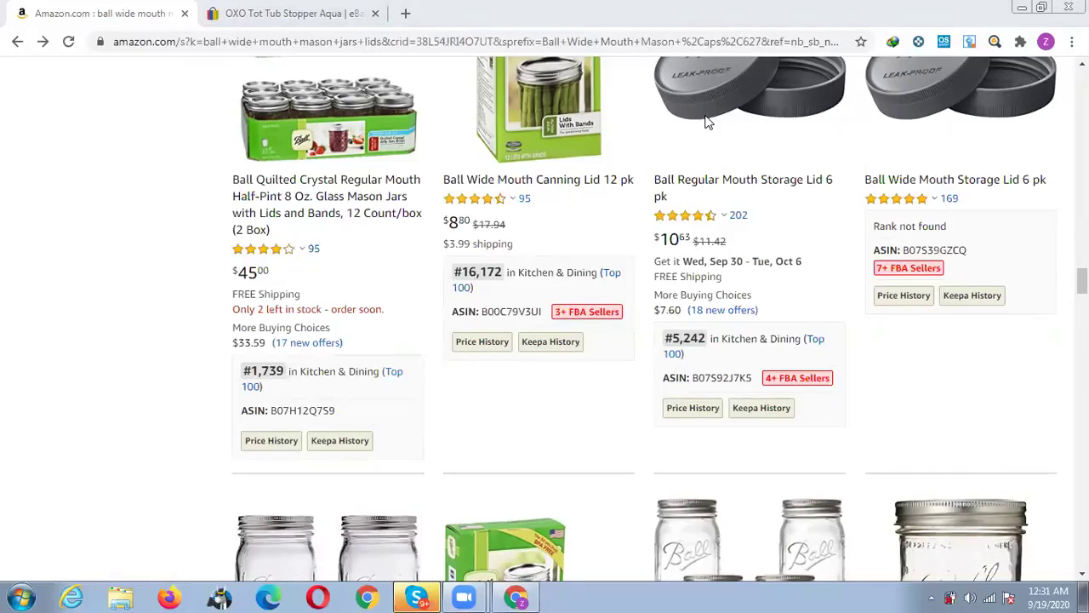
left_click(217, 43)
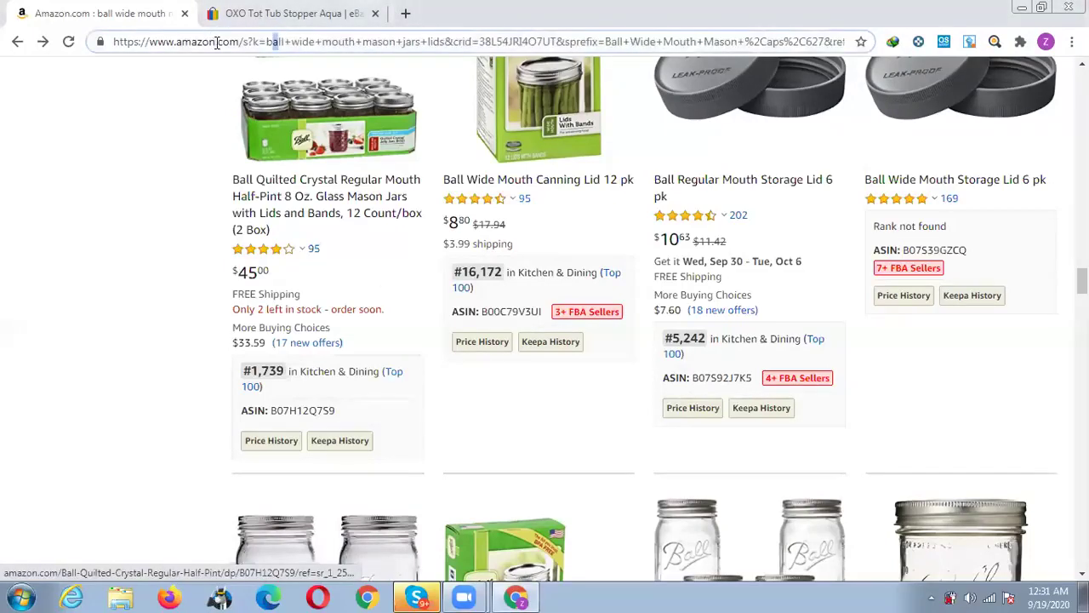
Load the pasted Revision Skincare Nectifirm listing URL and select One-time purchase.
triple_click(267, 41)
key("ctrl+v")
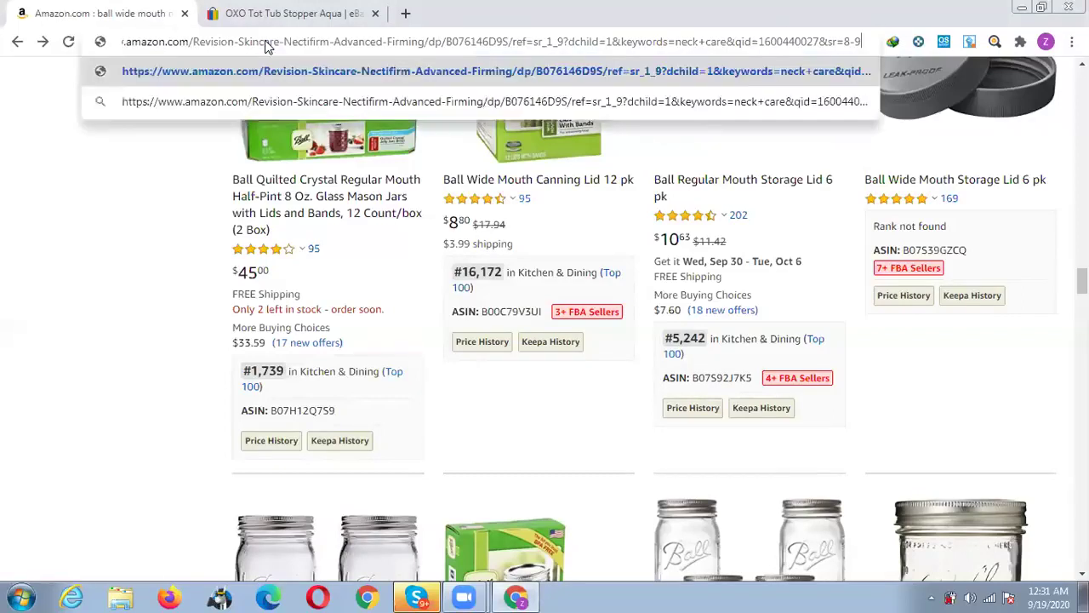
key("Return")
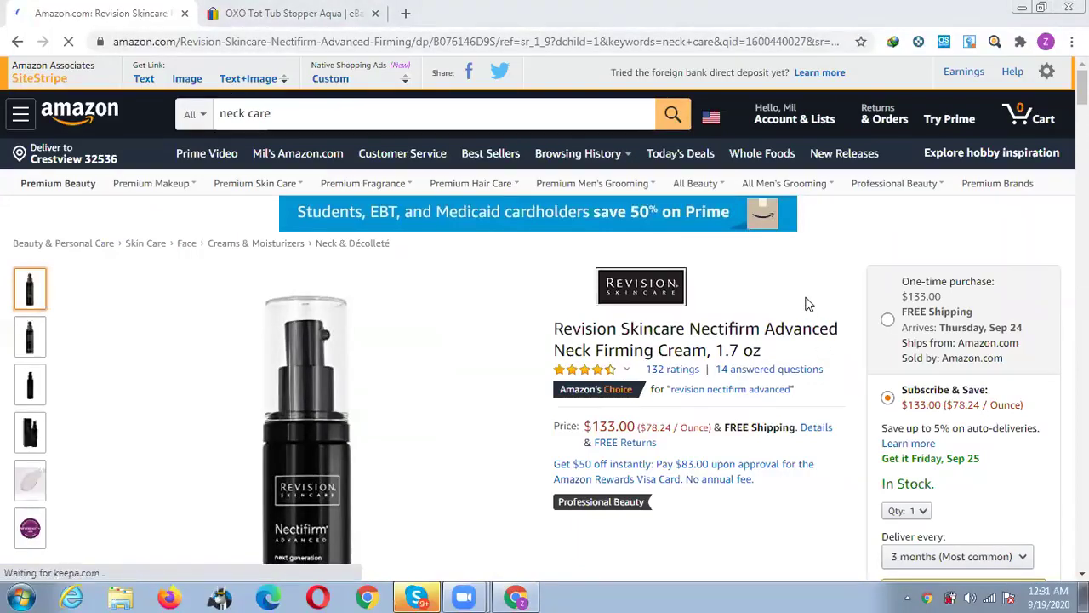
left_click(888, 321)
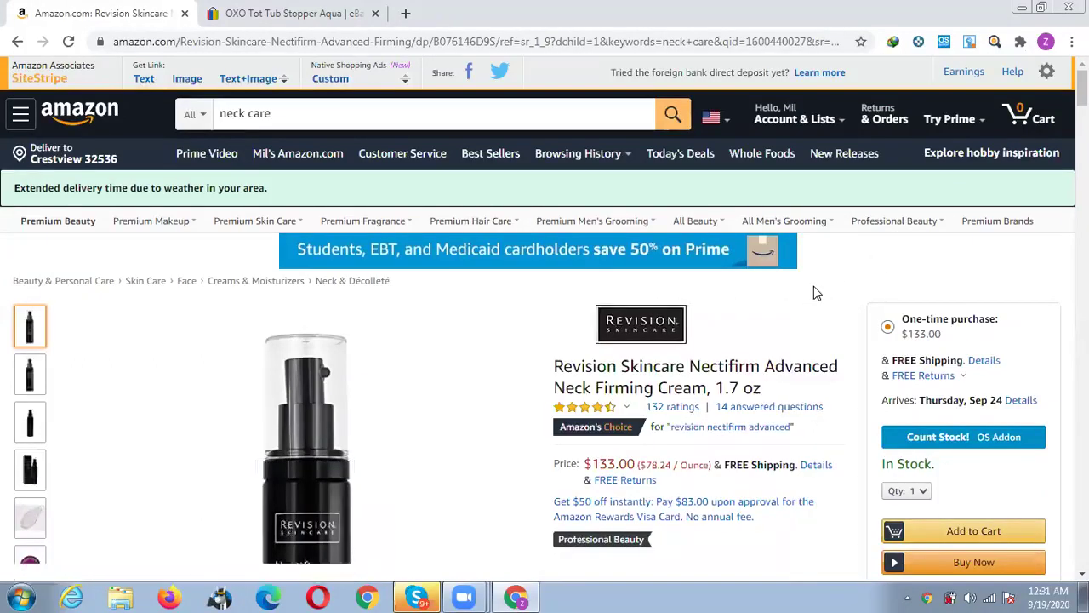
Scroll the Nectifirm listing and select the brand name 'Revision' in its title.
scroll(813, 286, "down", 1)
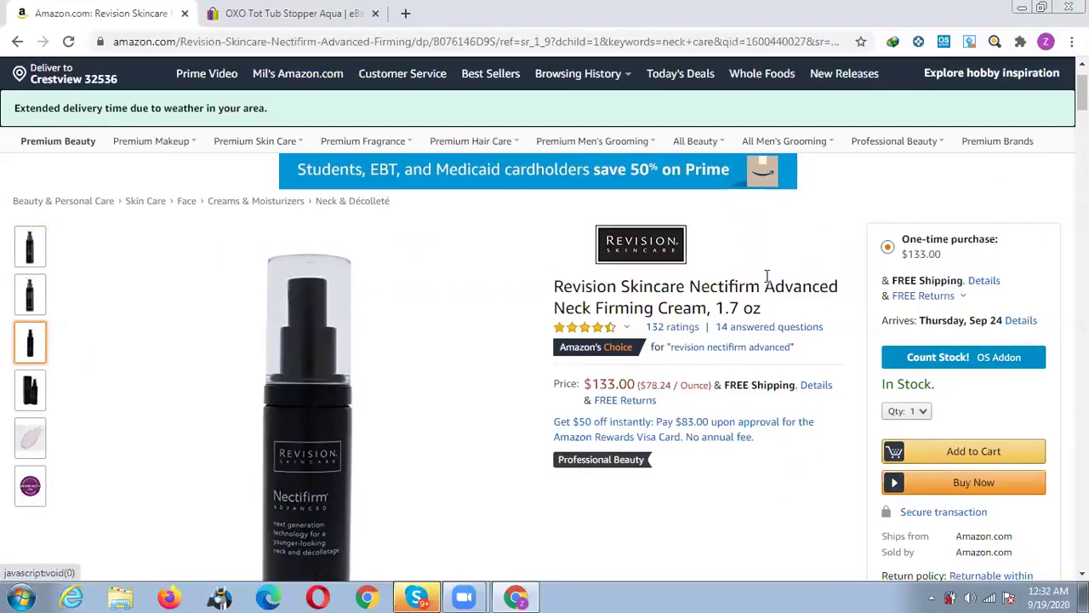
scroll(769, 281, "down", 1)
left_click_drag(554, 207, 619, 207)
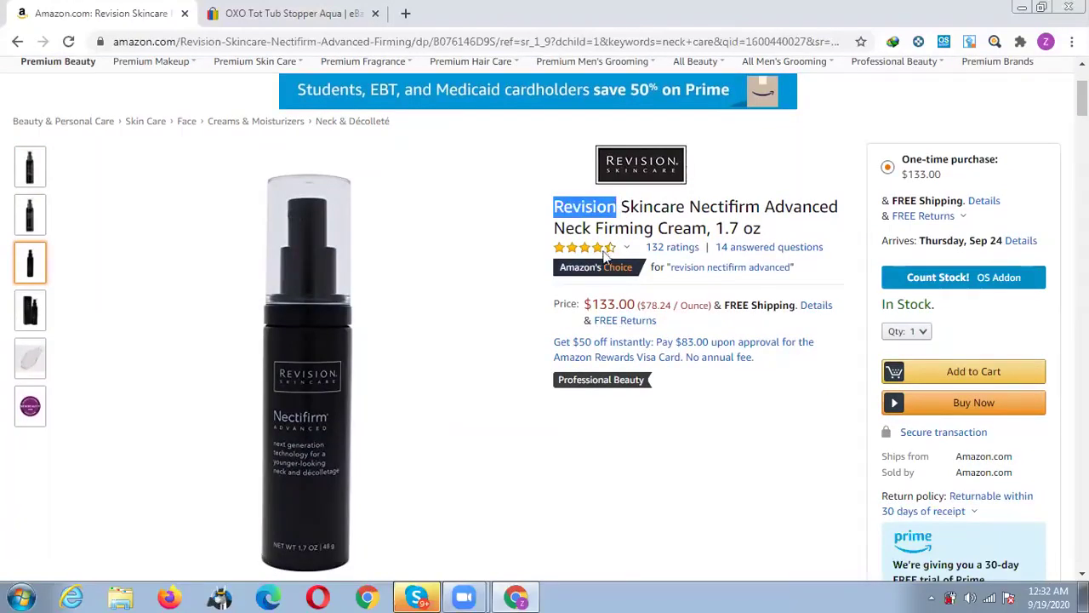
Search eBay's Verified Rights Owner Program page for 'Revision' in a new tab, finding 0 matches.
left_click(298, 13)
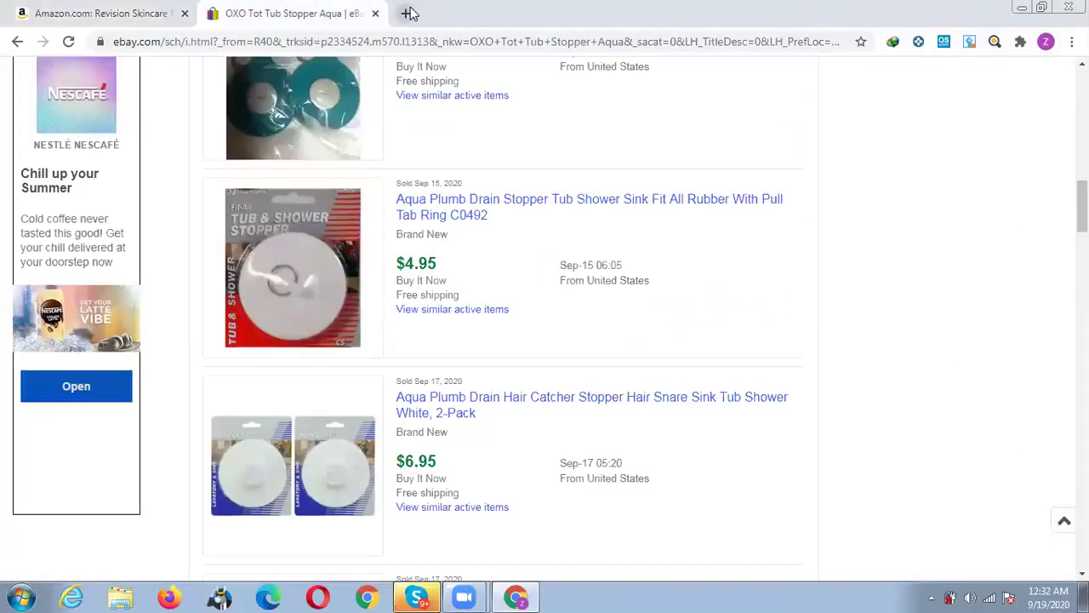
left_click(405, 13)
left_click(103, 66)
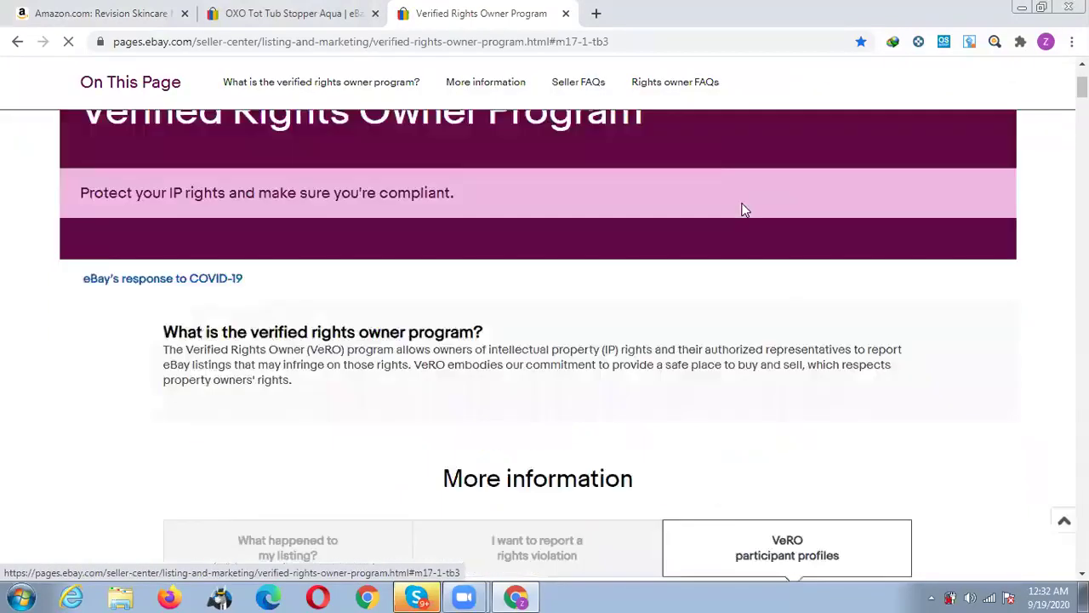
key("ctrl+f")
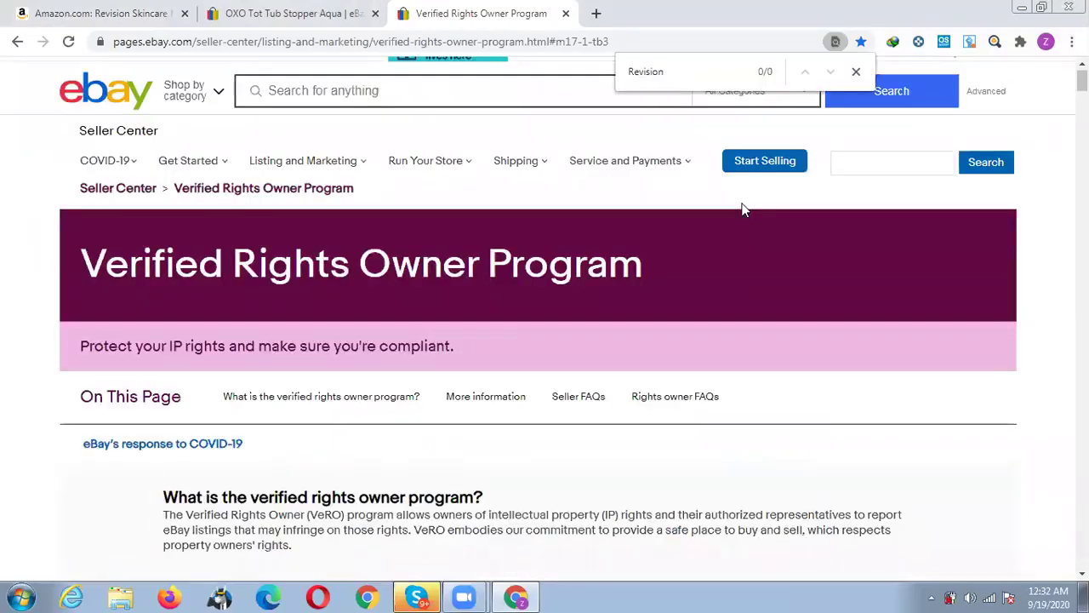
left_click(79, 7)
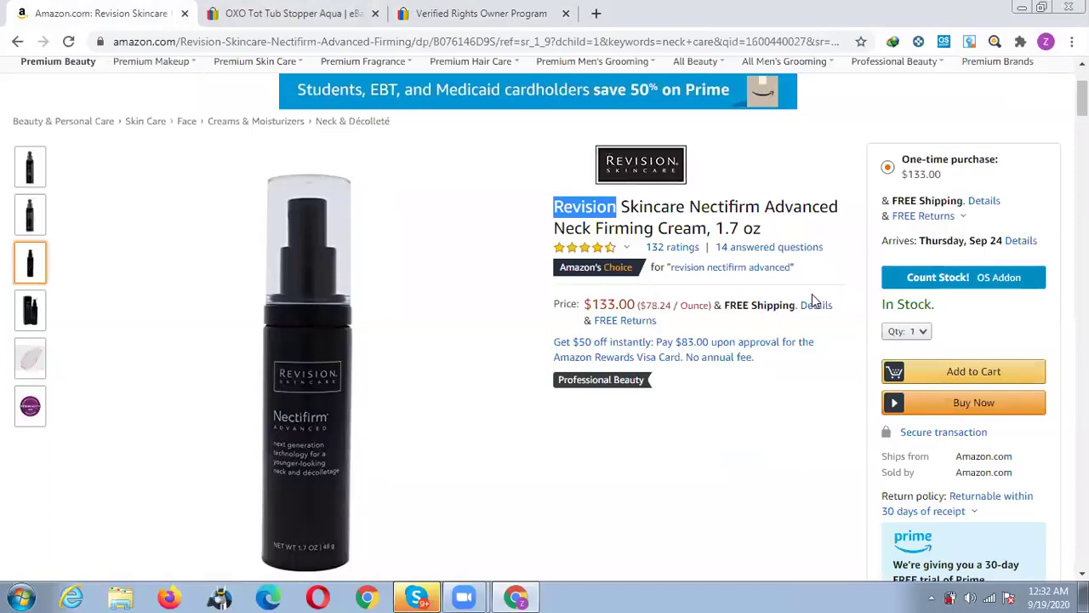
Set the Nectifirm Keepa price chart range to All (1073 days).
scroll(812, 298, "down", 5)
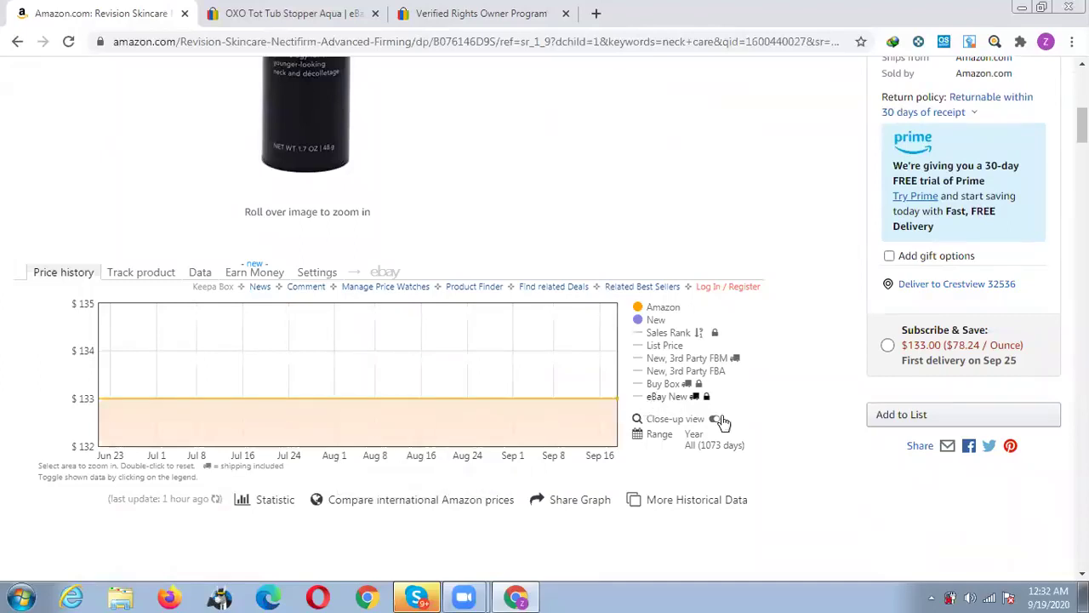
scroll(737, 411, "down", 1)
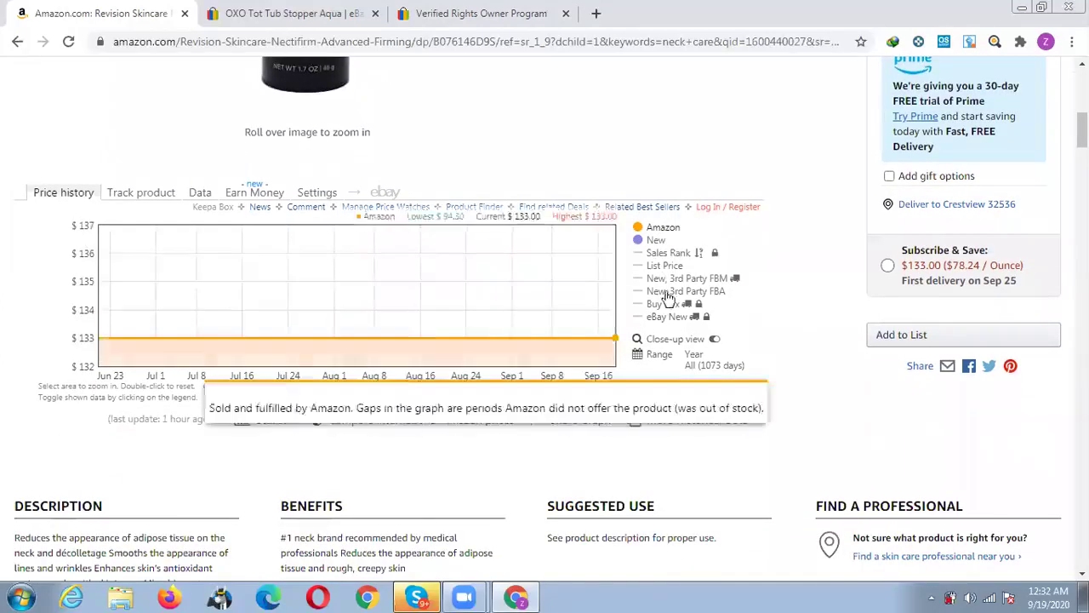
left_click(697, 366)
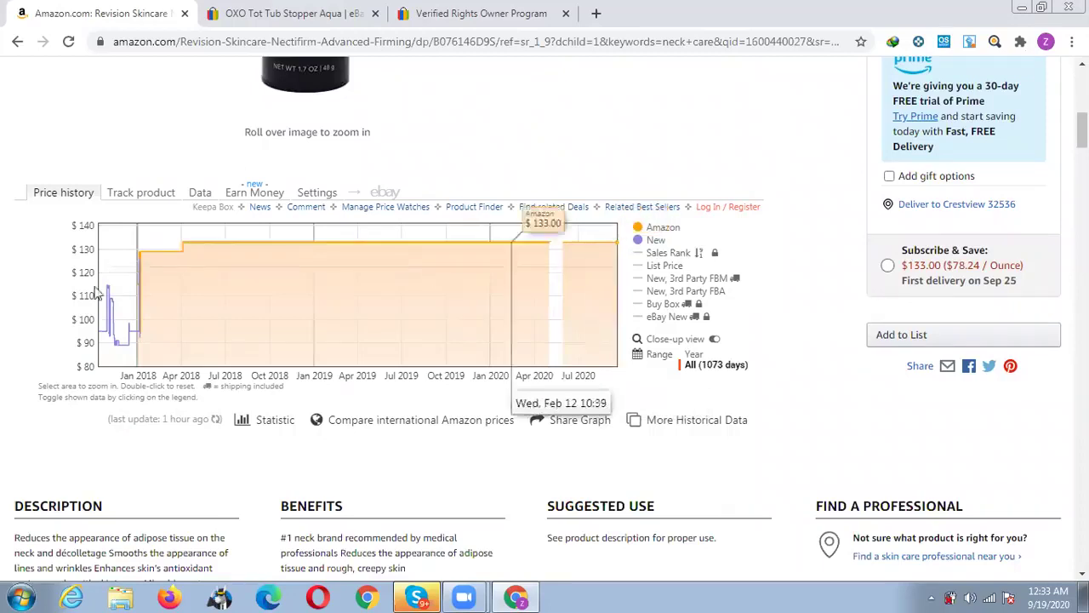
scroll(834, 268, "up", 1)
scroll(830, 272, "up", 6)
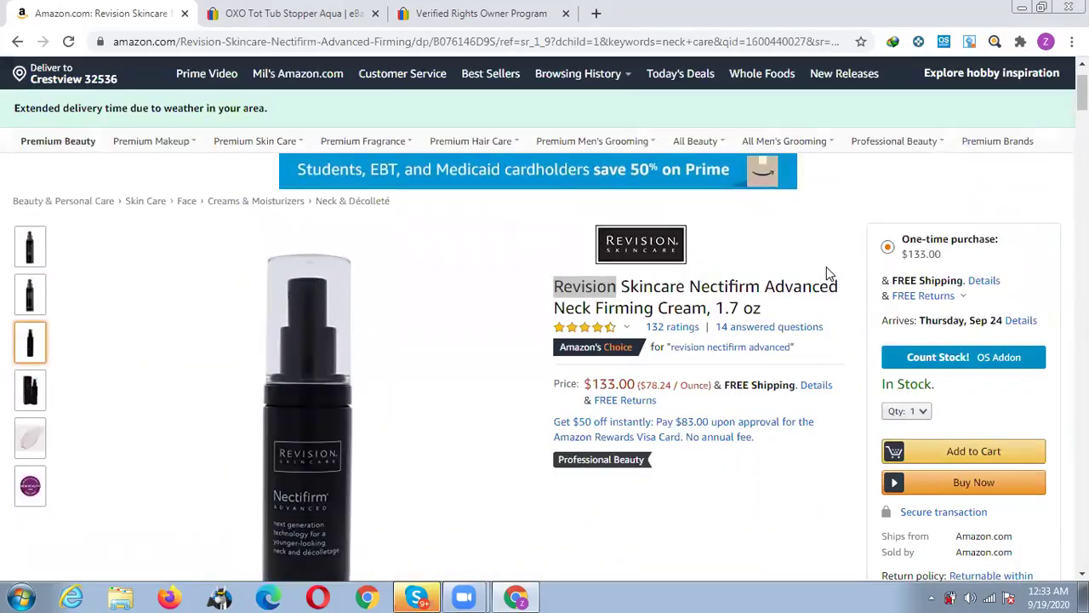
Count Nectifirm stock (999+ units), close the overview, and select 'Revision Skincare Nectifirm' in the title.
left_click(930, 360)
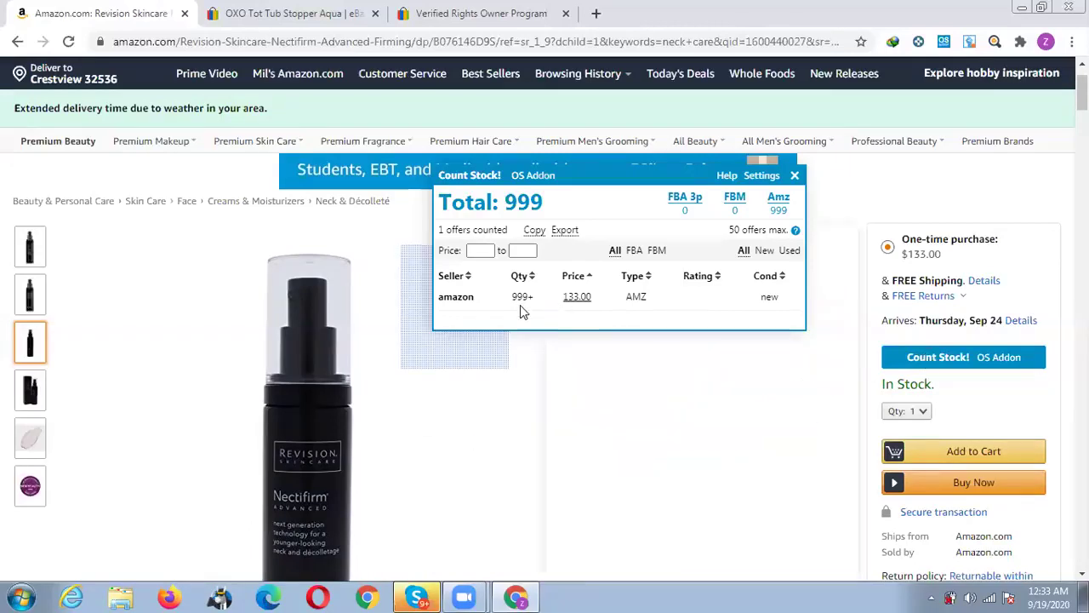
left_click(794, 177)
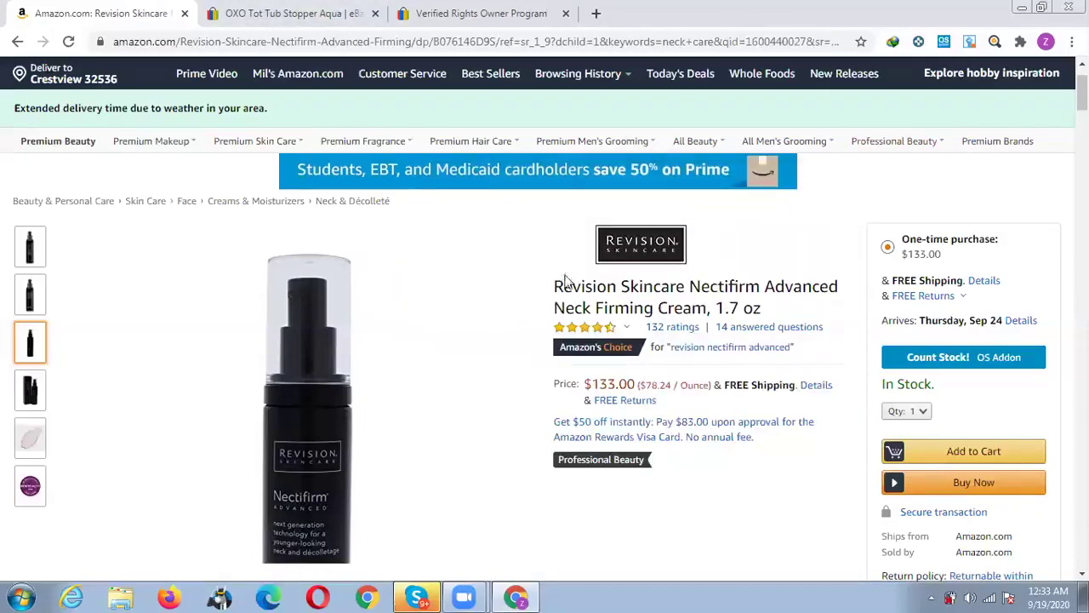
left_click_drag(554, 287, 759, 287)
key("ctrl+c")
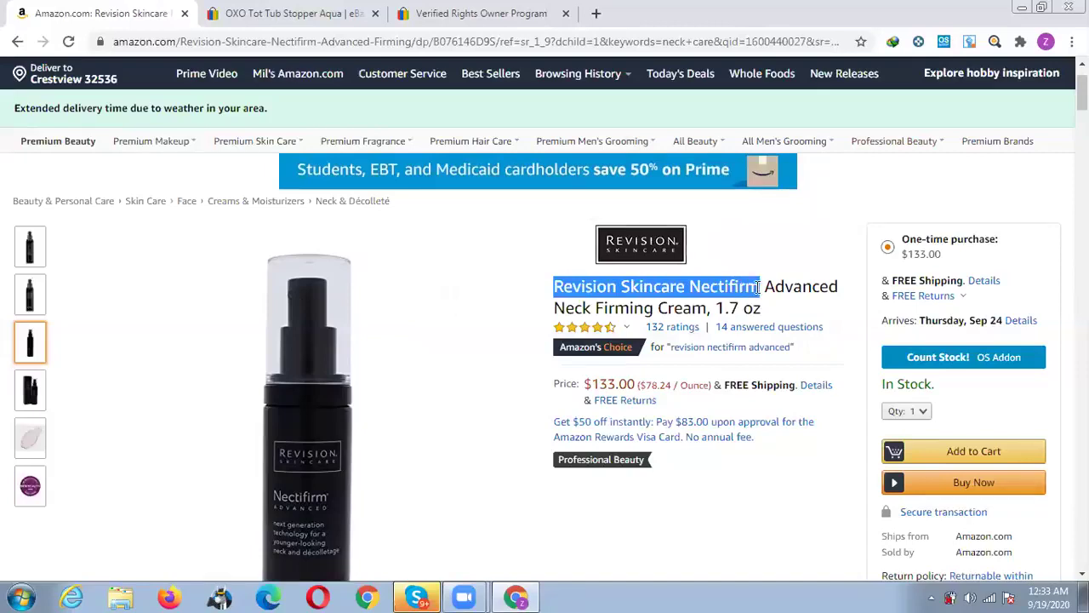
Close the Verified Rights Owner tab and search eBay for 'Revision Skincare Nectifirm'.
left_click(332, 10)
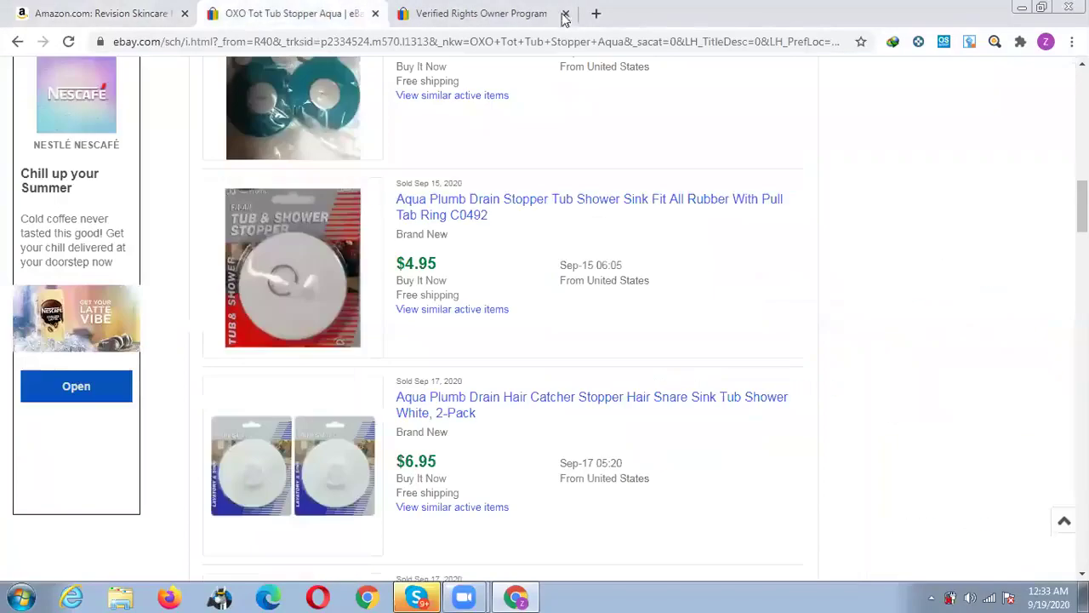
left_click(566, 14)
scroll(486, 171, "up", 6)
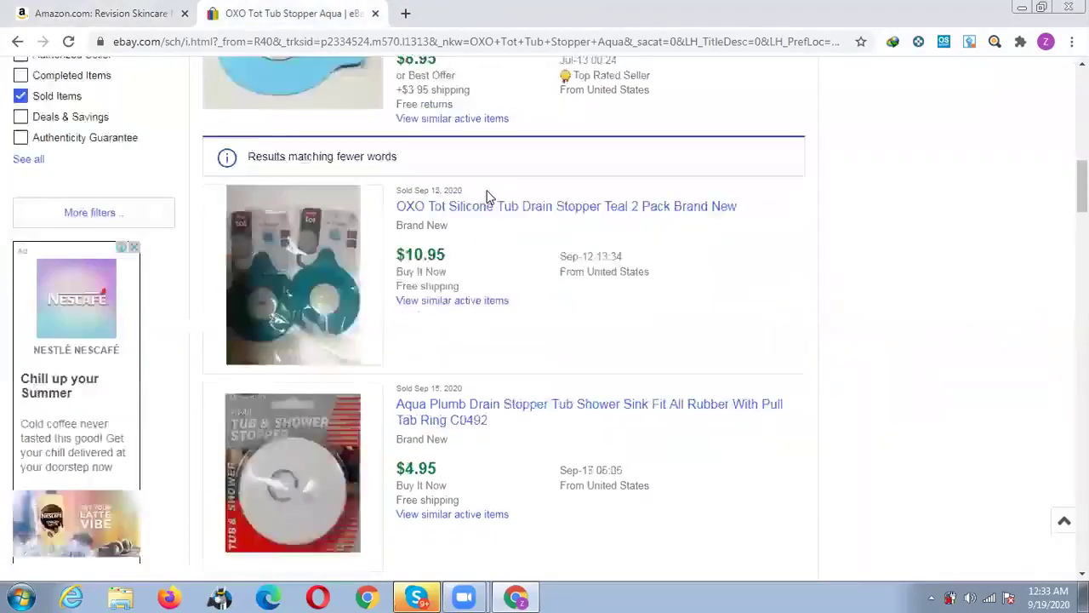
scroll(350, 116, "up", 4)
triple_click(350, 110)
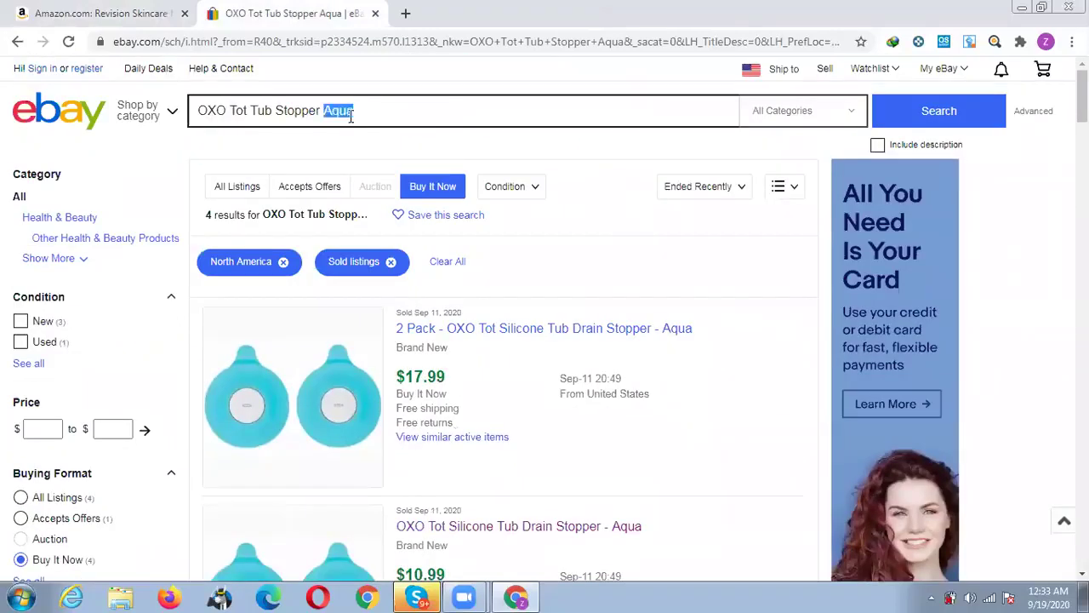
key("ctrl+v")
key("Return")
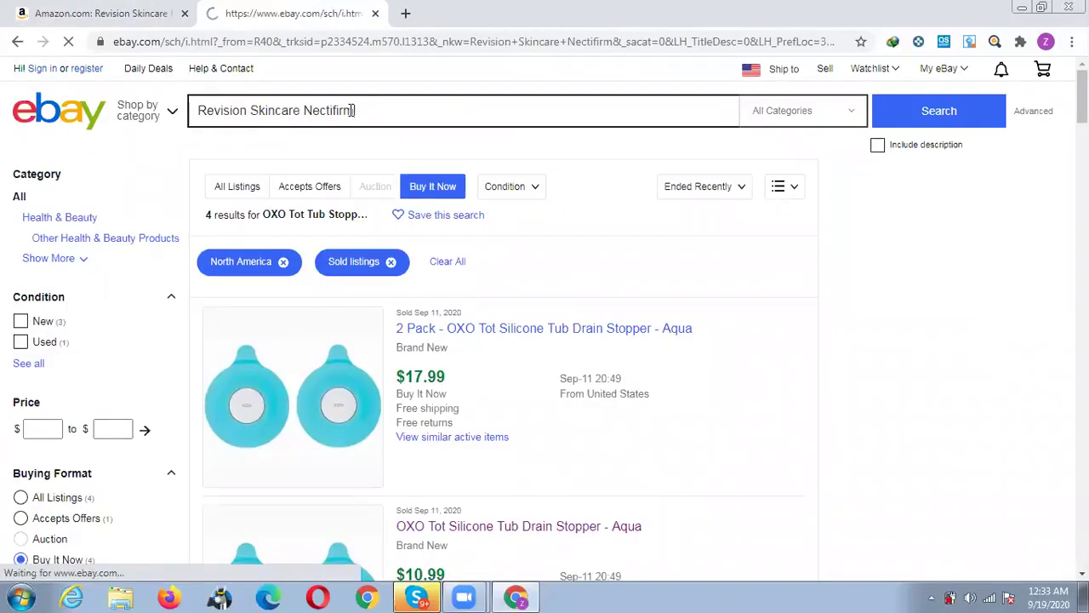
Glance at the Amazon Nectifirm page, then return to the eBay Nectifirm results.
left_click(60, 10)
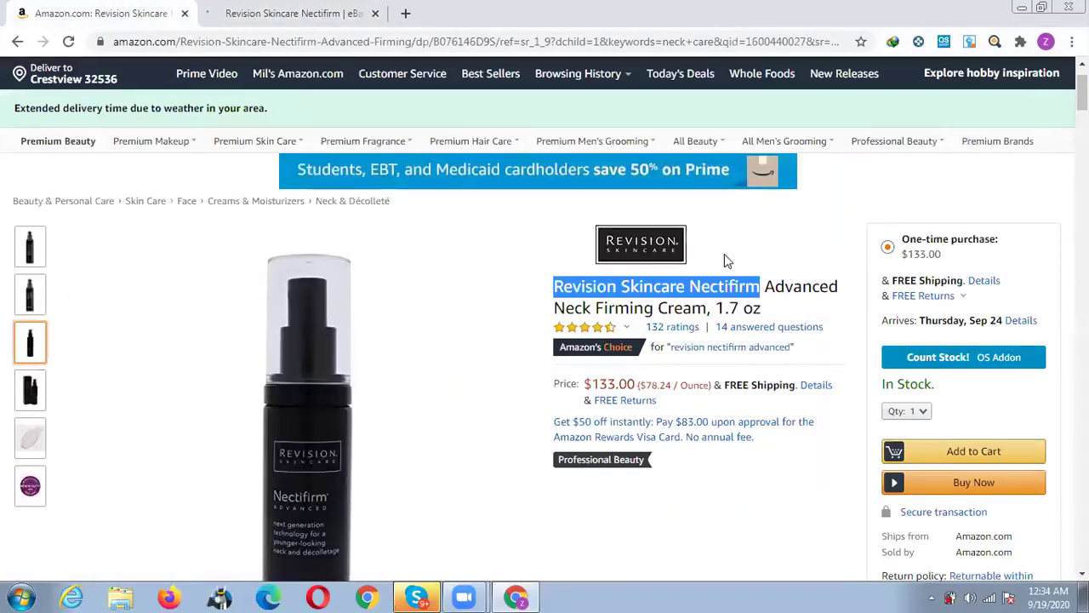
scroll(724, 254, "down", 2)
scroll(698, 272, "up", 2)
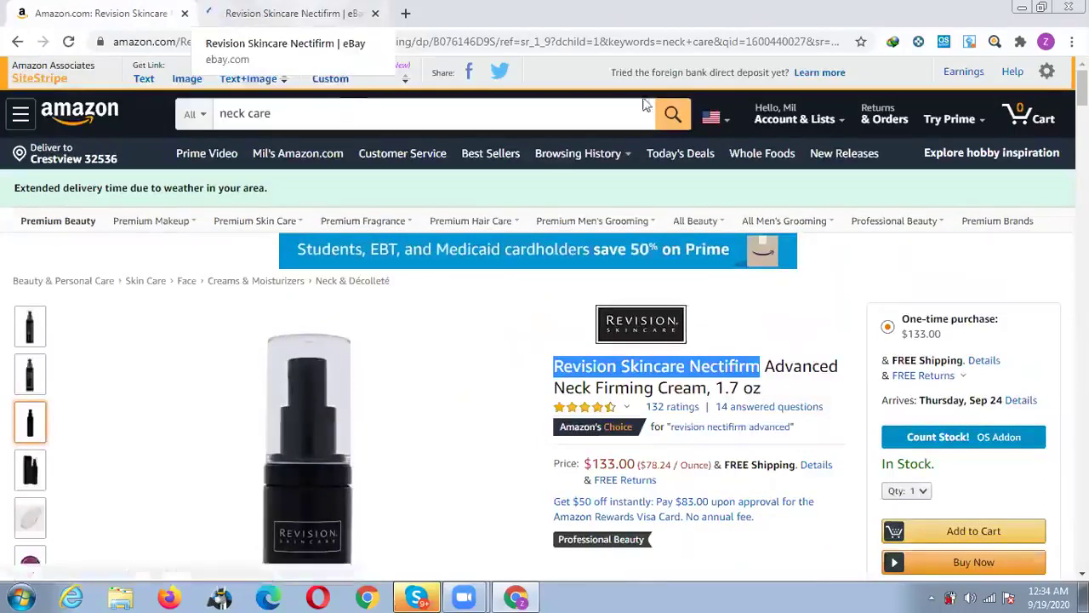
left_click(304, 14)
Check the Nectifirm cream's $133.00 Amazon price, then return to the eBay sold results.
left_click(165, 9)
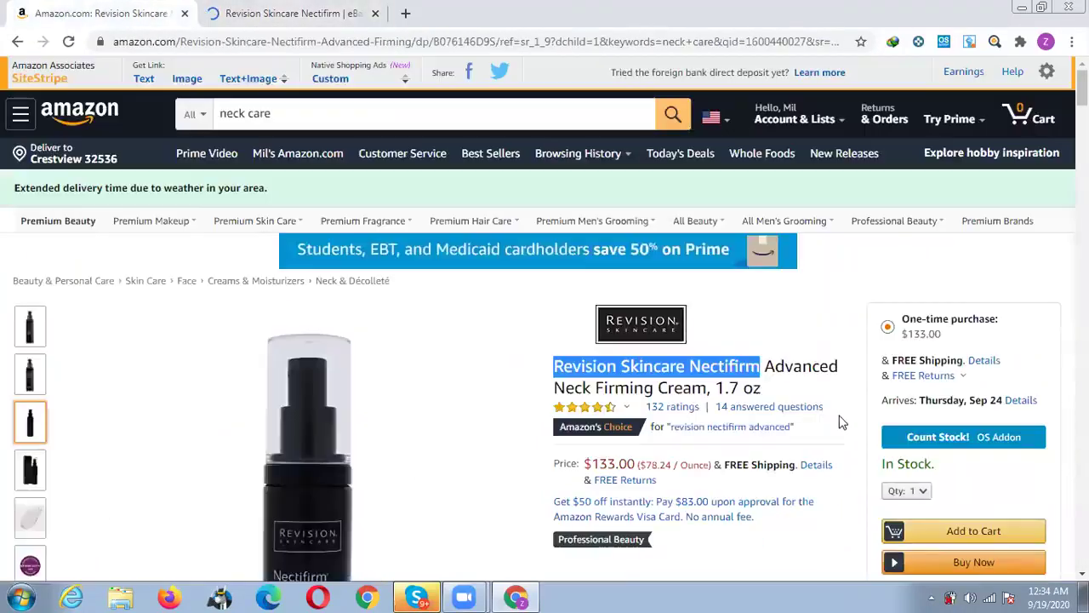
scroll(841, 423, "down", 2)
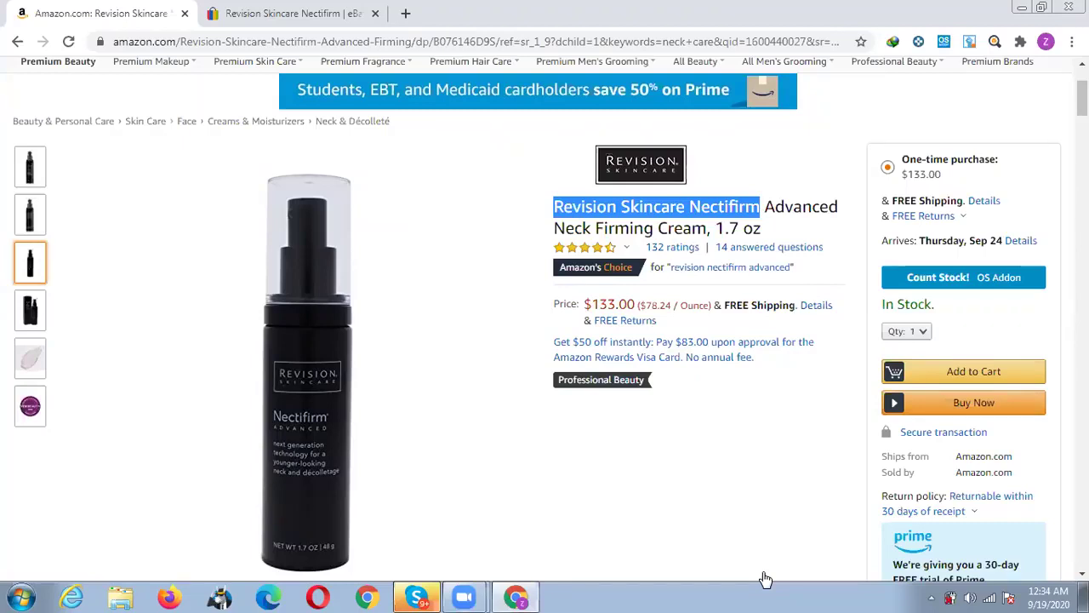
left_click(764, 575)
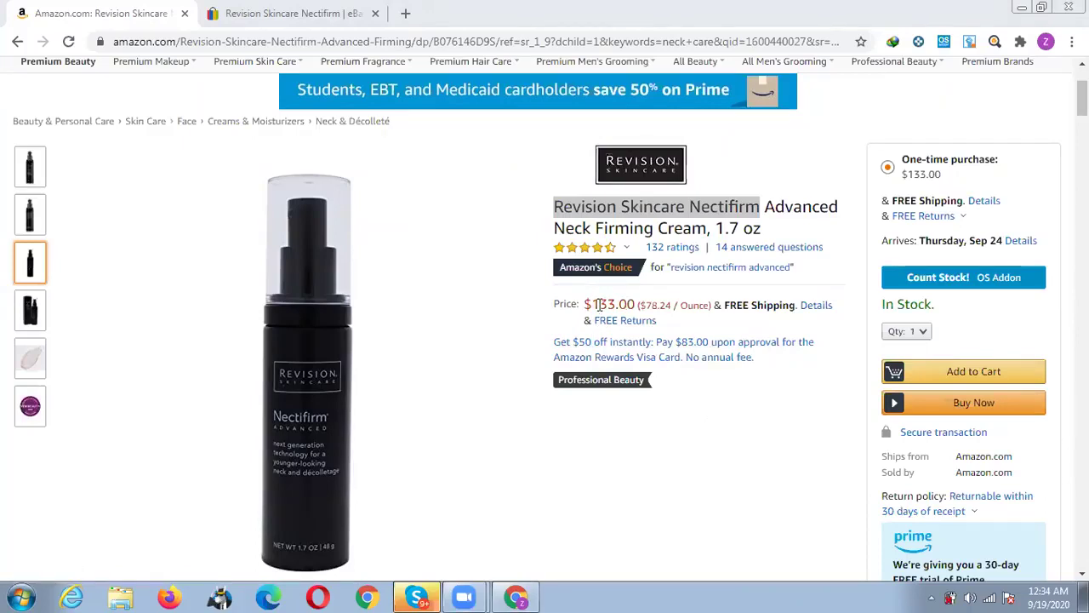
left_click(298, 13)
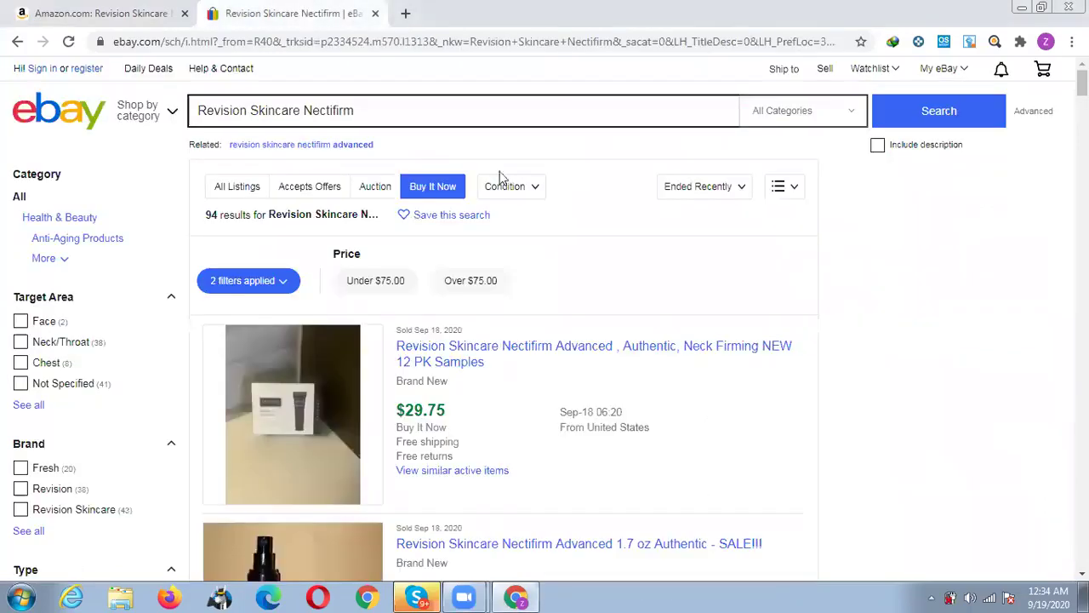
Limit the sold Nectifirm results to New condition items.
scroll(572, 296, "down", 2)
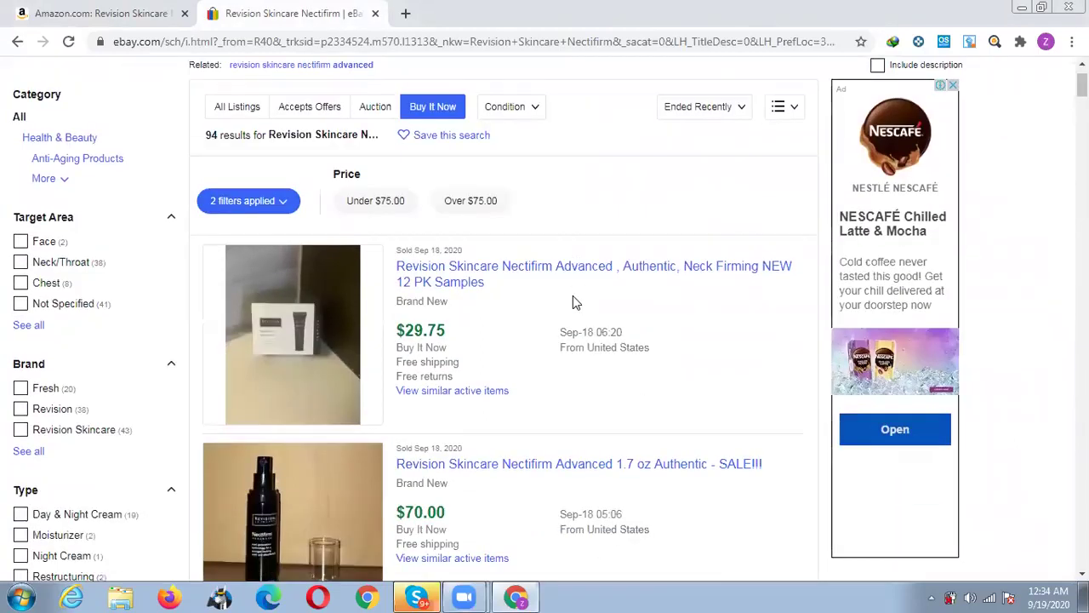
scroll(528, 329, "down", 2)
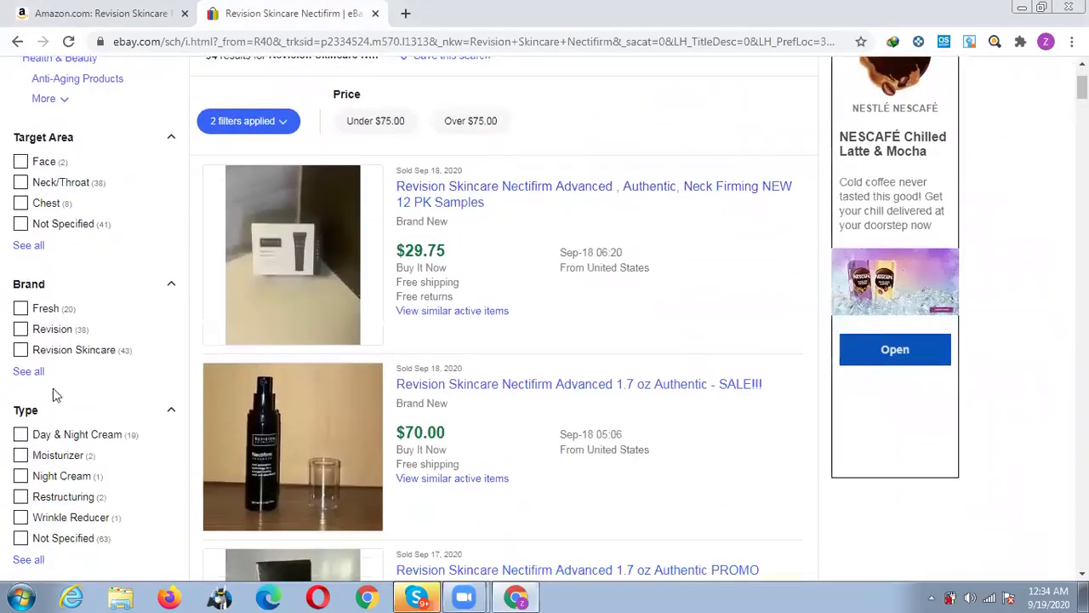
scroll(75, 323, "up", 4)
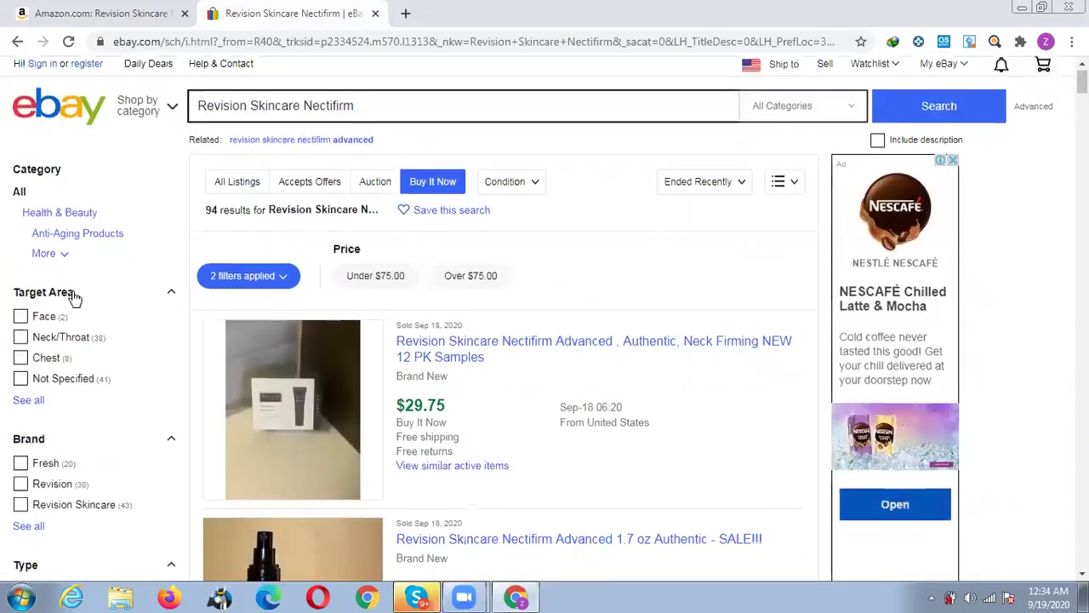
scroll(74, 297, "down", 4)
scroll(73, 292, "up", 4)
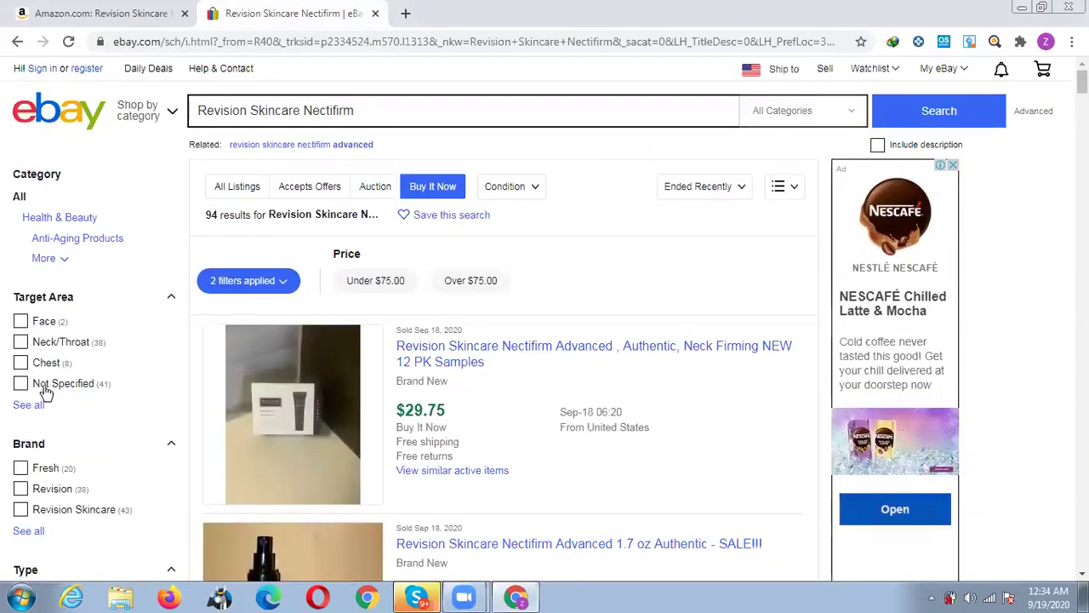
scroll(24, 321, "down", 4)
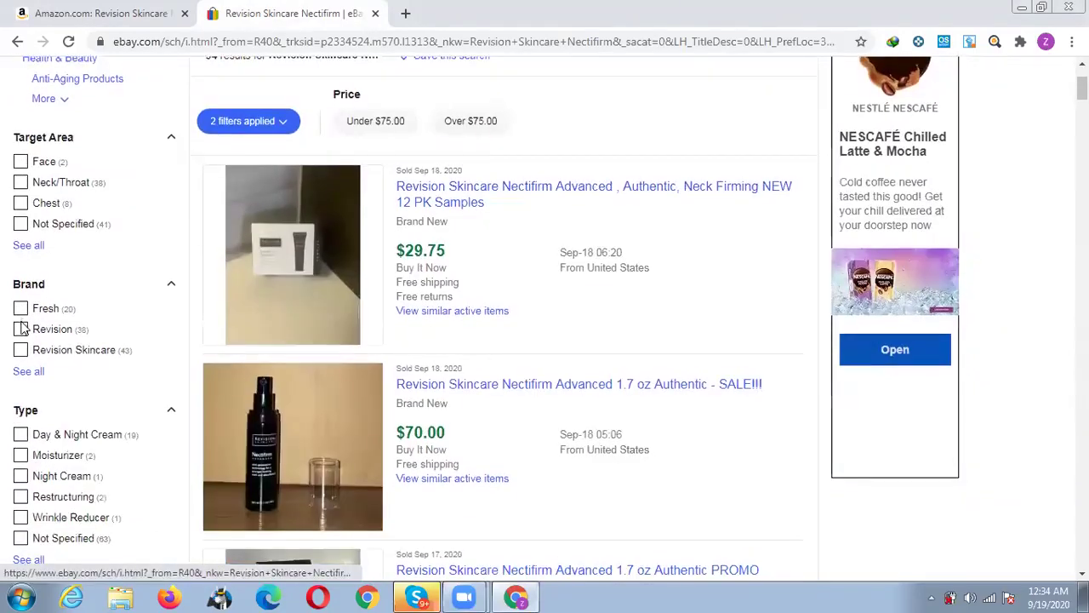
scroll(24, 328, "down", 6)
scroll(23, 327, "up", 7)
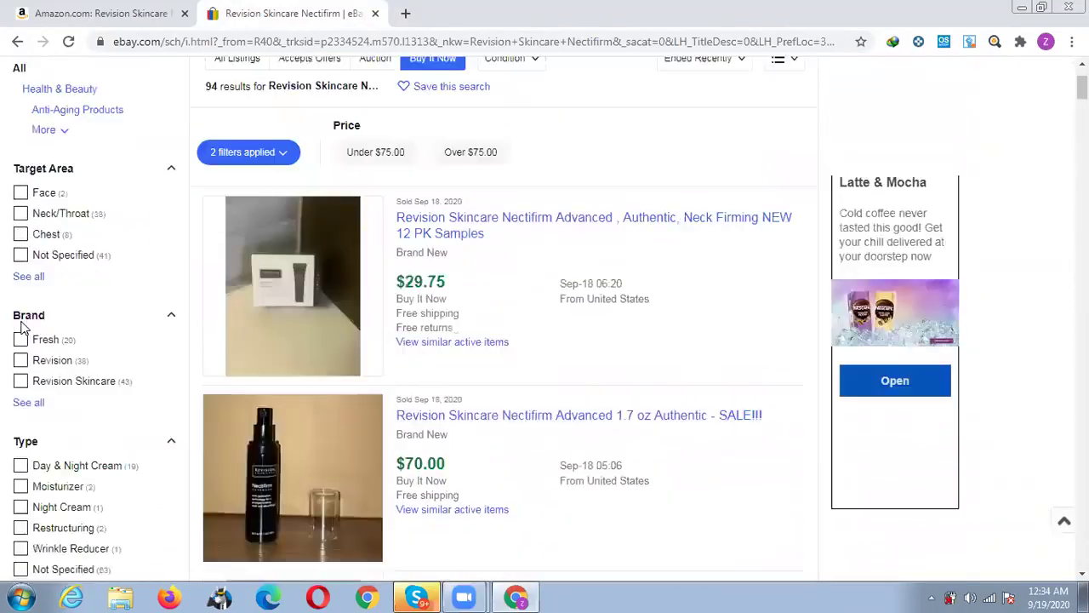
scroll(24, 328, "up", 4)
scroll(24, 328, "down", 15)
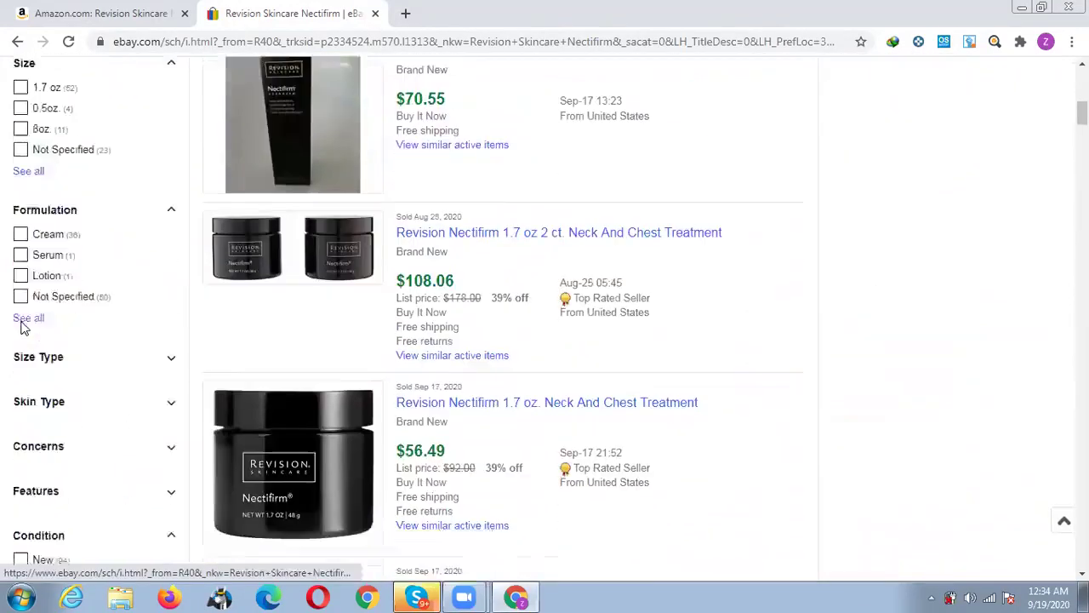
scroll(24, 328, "down", 4)
scroll(24, 358, "down", 3)
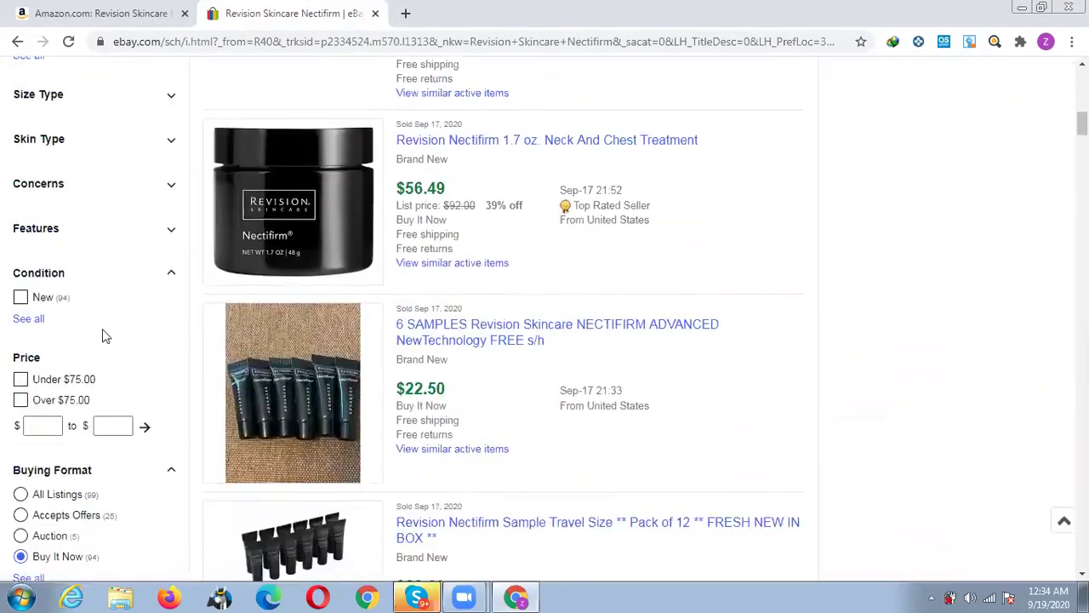
left_click(34, 297)
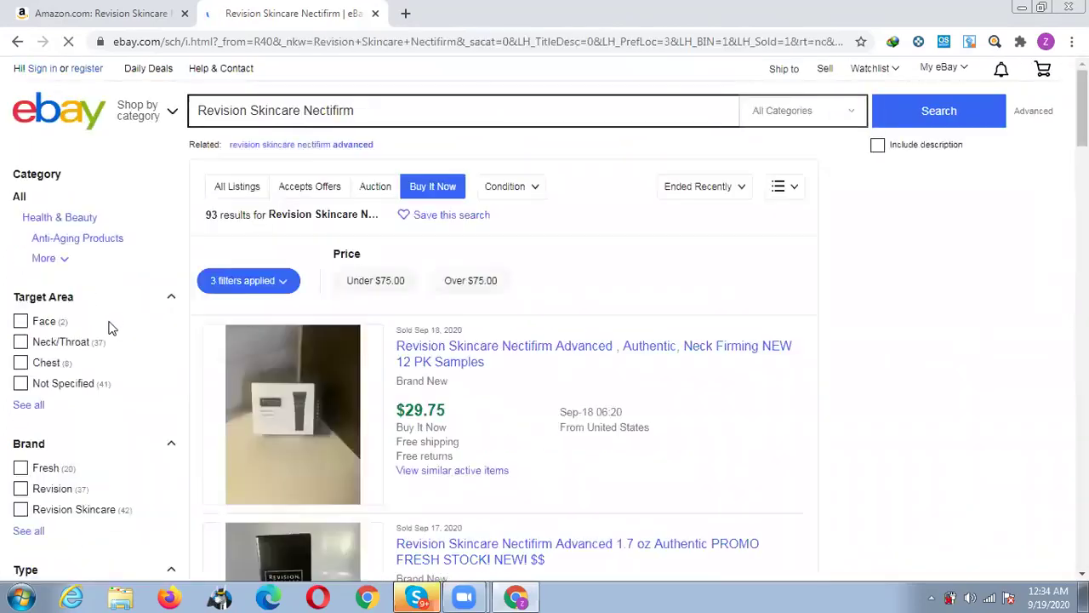
Restrict item location to US only, trimming the results to 91 listings.
scroll(109, 328, "down", 5)
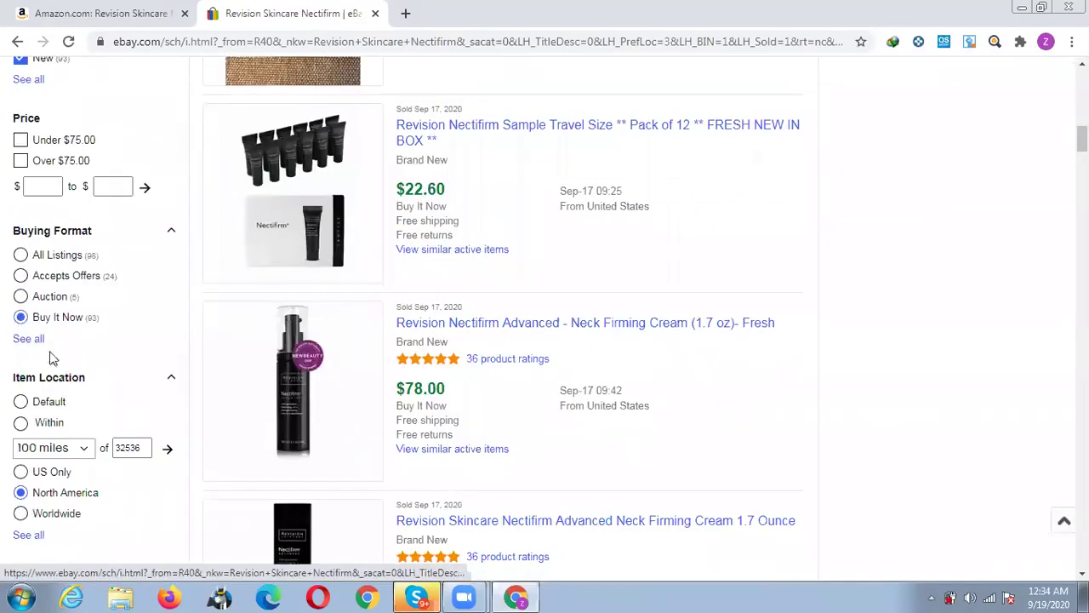
scroll(70, 408, "down", 2)
left_click(20, 313)
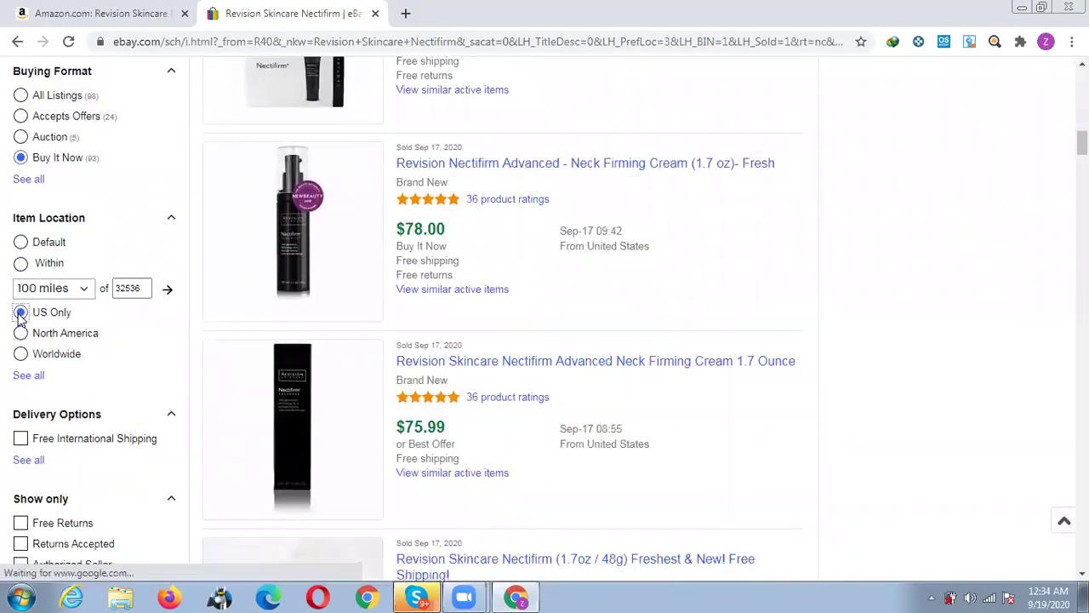
scroll(21, 330, "down", 2)
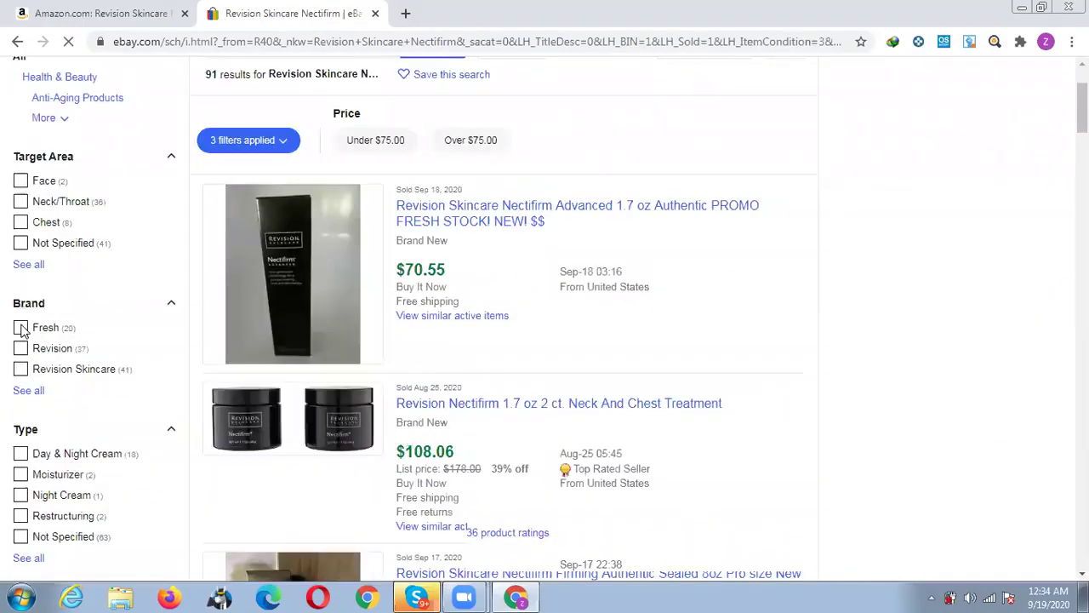
scroll(21, 330, "down", 13)
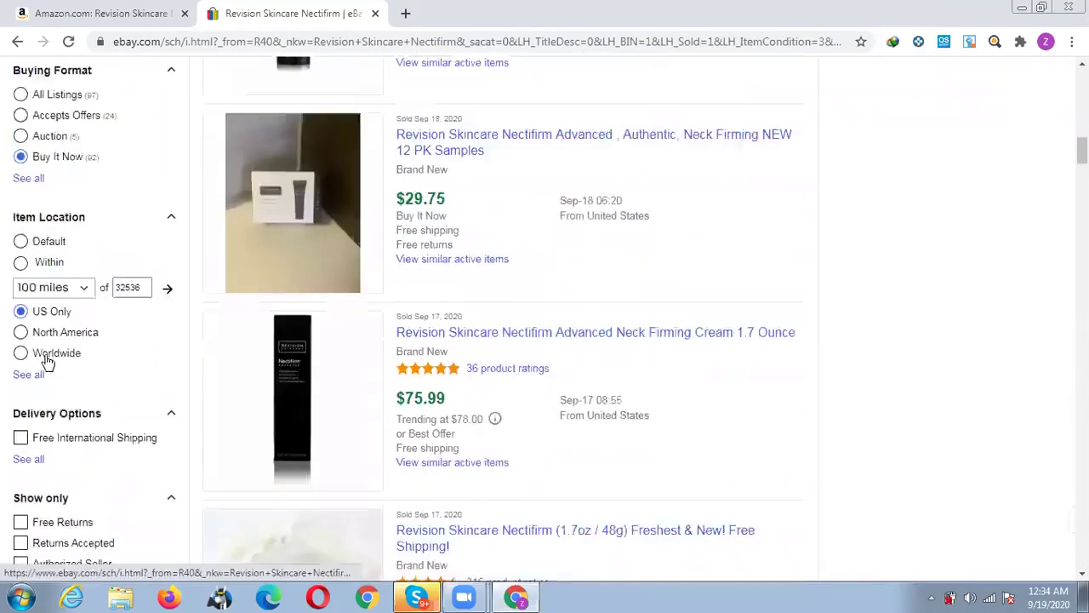
scroll(46, 362, "down", 3)
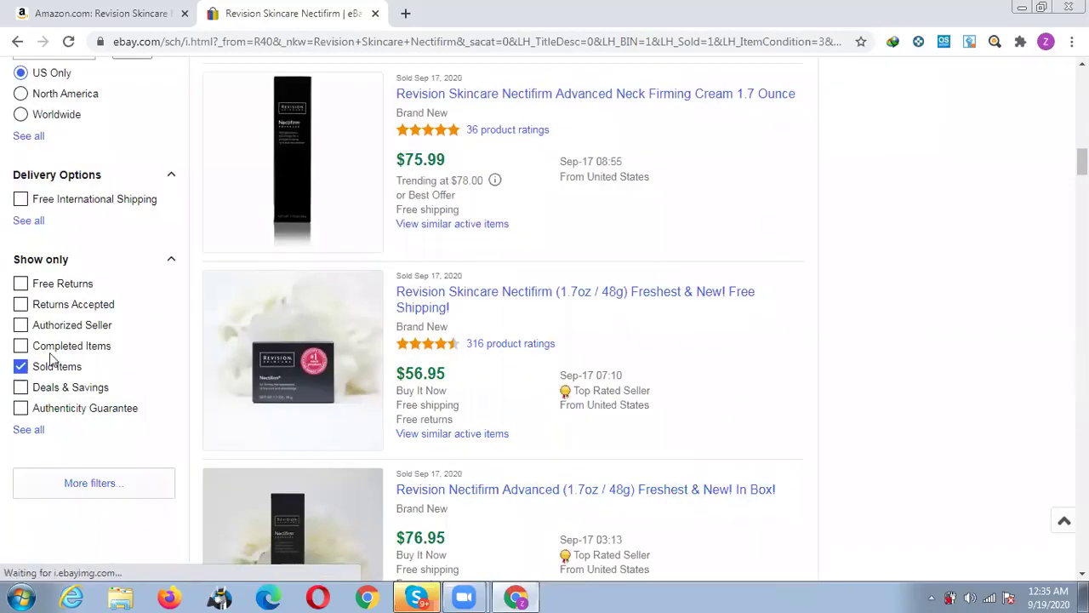
scroll(550, 356, "up", 5)
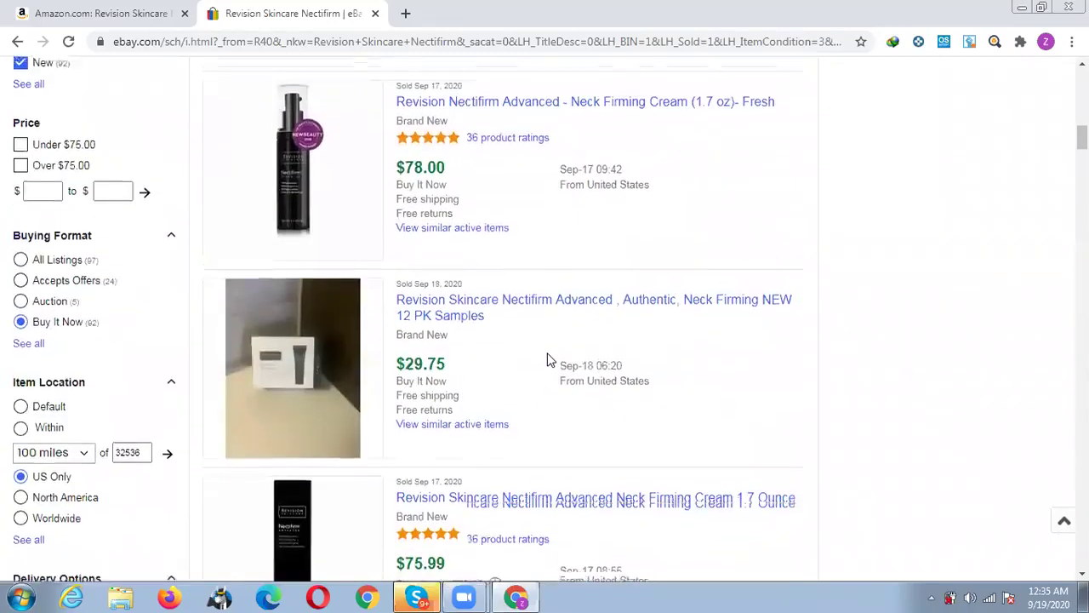
scroll(549, 359, "up", 3)
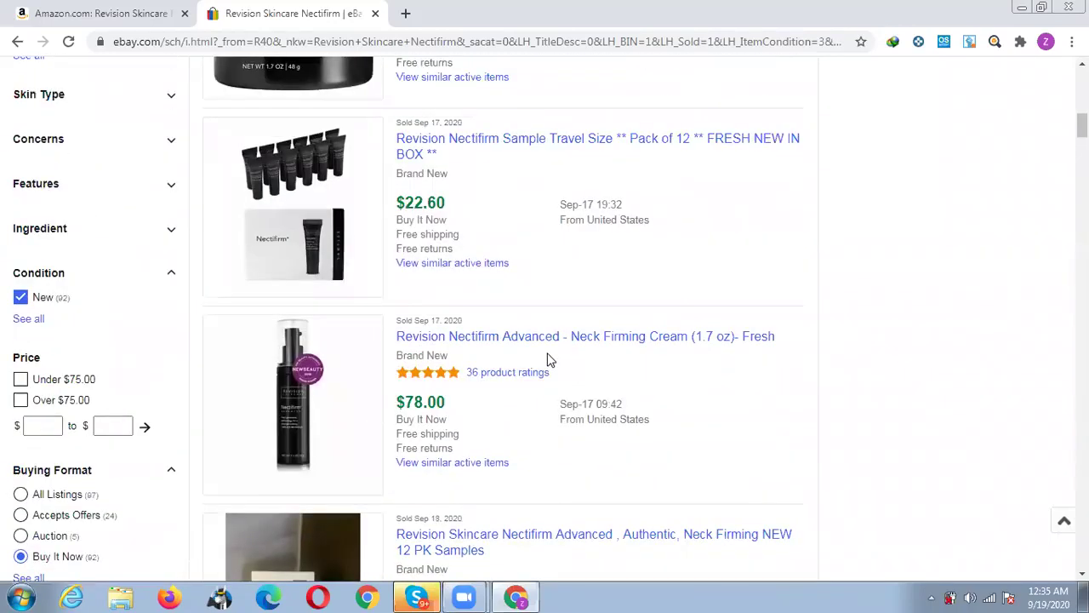
scroll(5, 348, "up", 6)
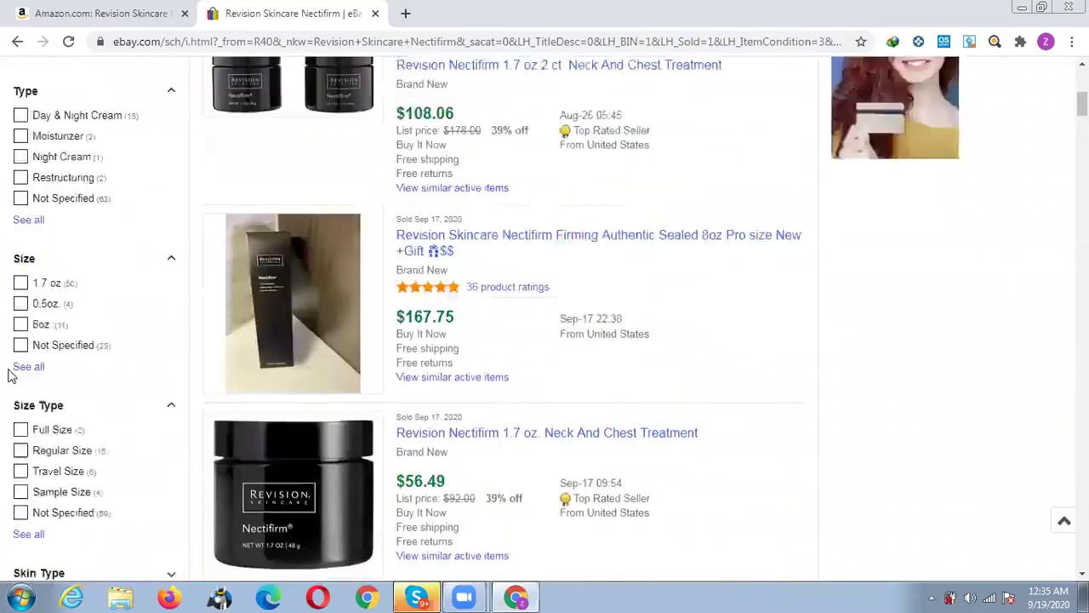
scroll(10, 375, "up", 1)
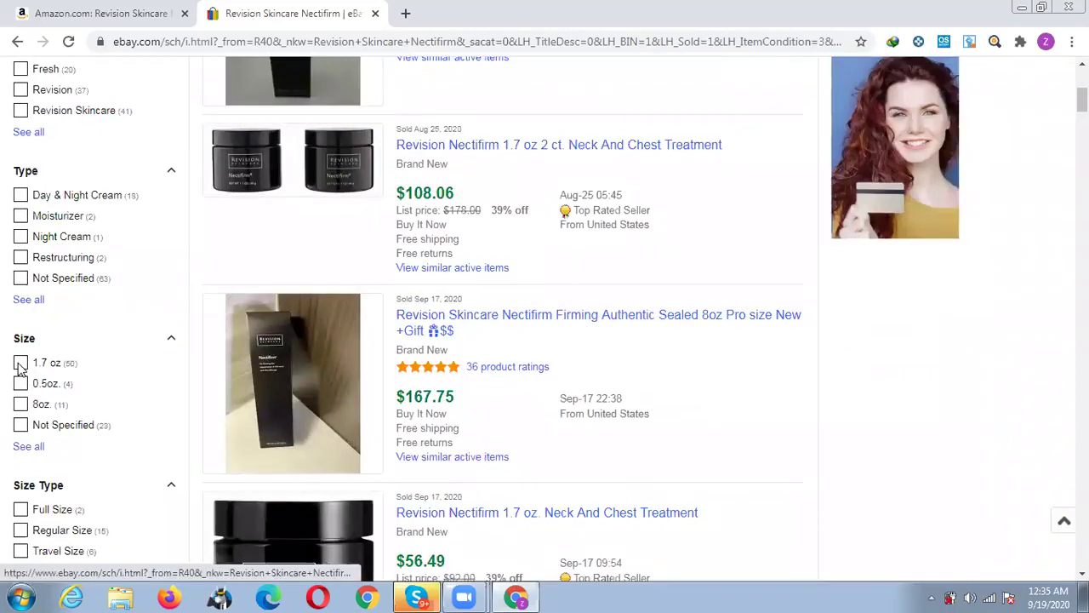
Filter the sold results to Size 1.7 oz and brands Revision and Revision Skincare.
left_click(92, 8)
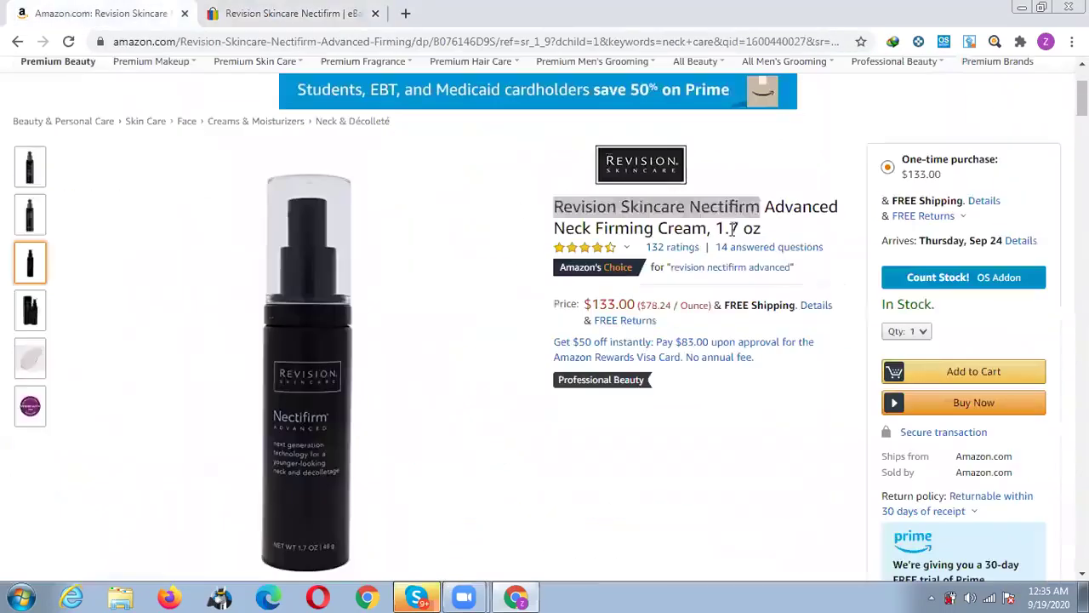
key("ctrl+Tab")
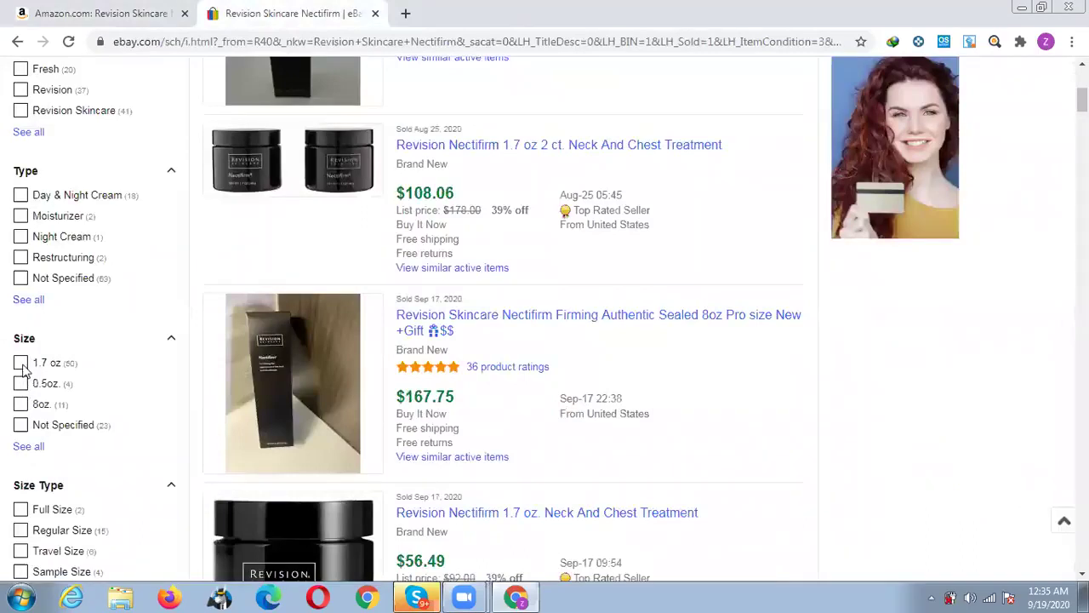
left_click(21, 364)
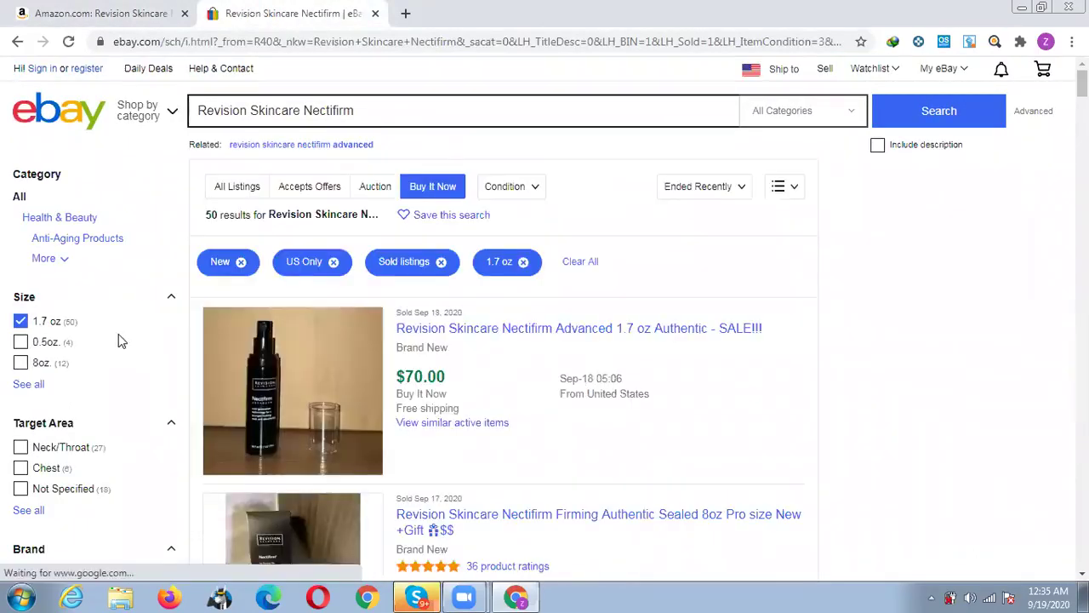
scroll(117, 342, "down", 3)
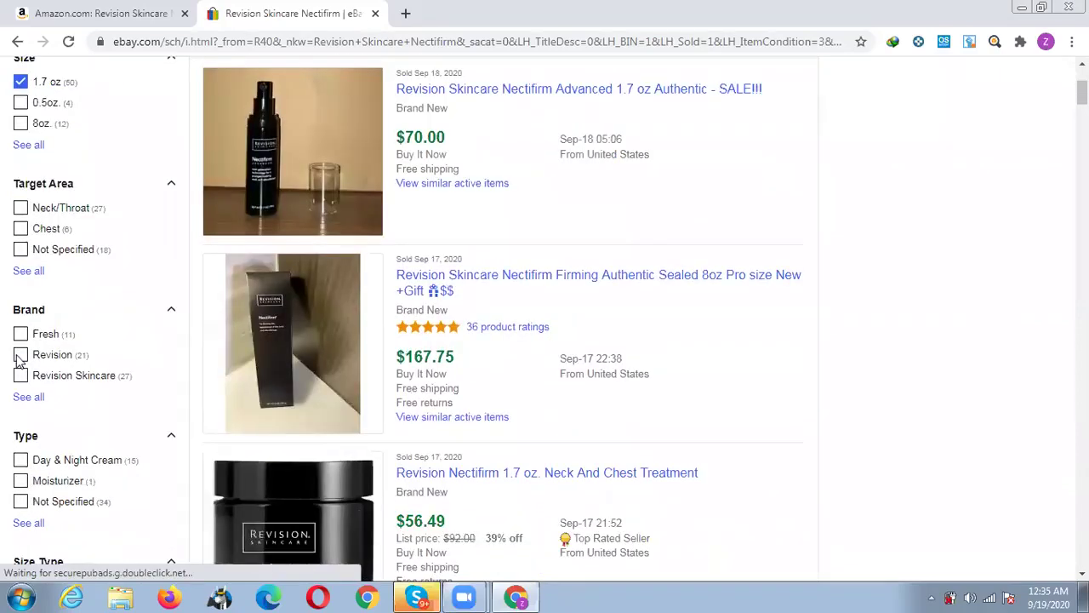
left_click(20, 356)
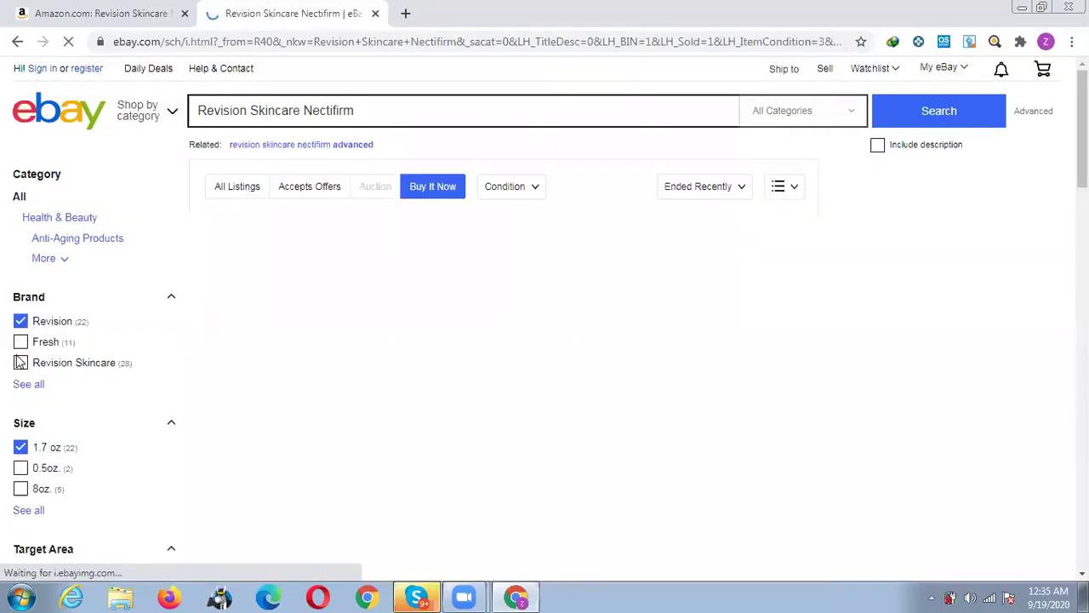
left_click(20, 363)
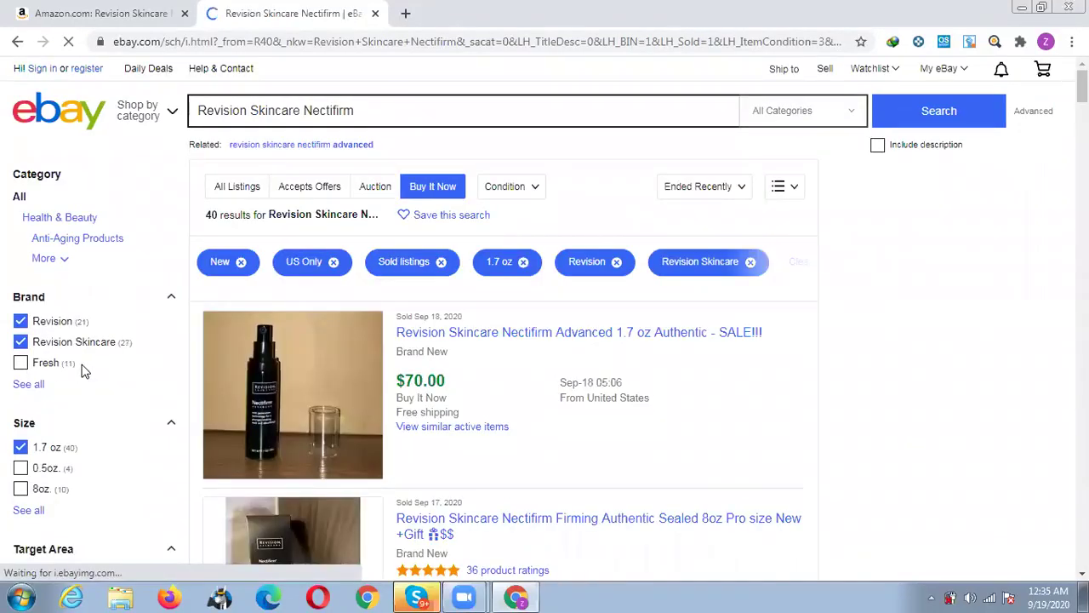
Open the 'Firming Authentic Sealed 8oz Pro size' sold listing in a new tab.
scroll(83, 370, "down", 3)
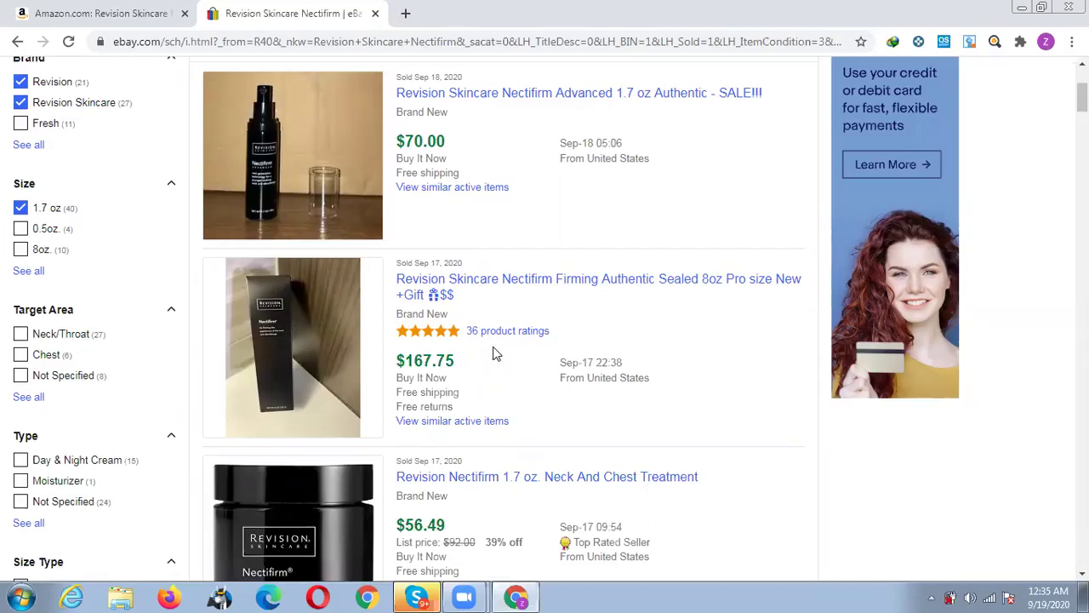
middle_click(433, 290)
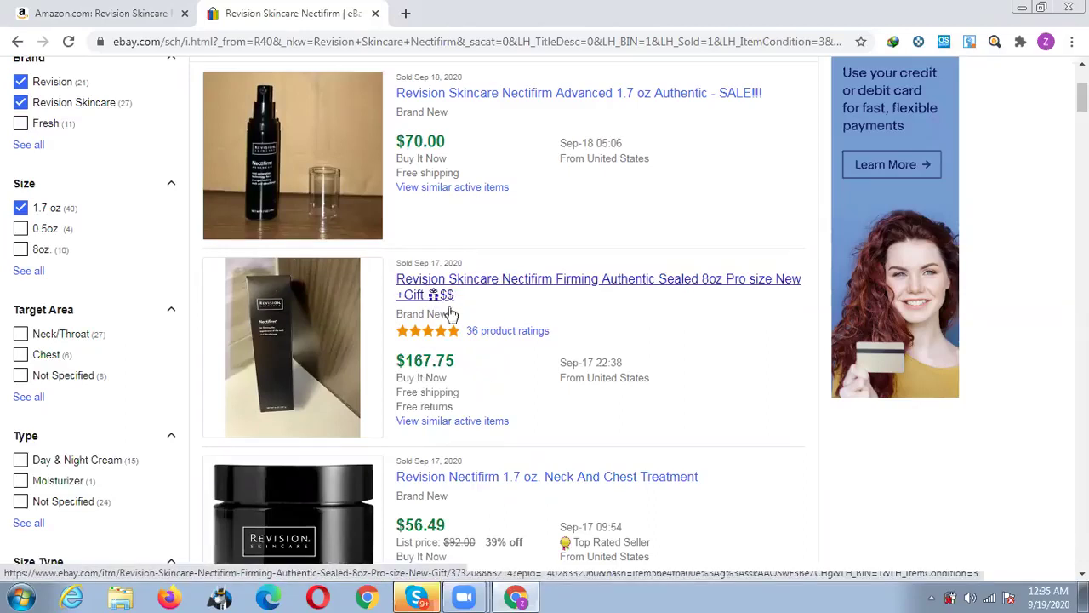
scroll(497, 345, "up", 2)
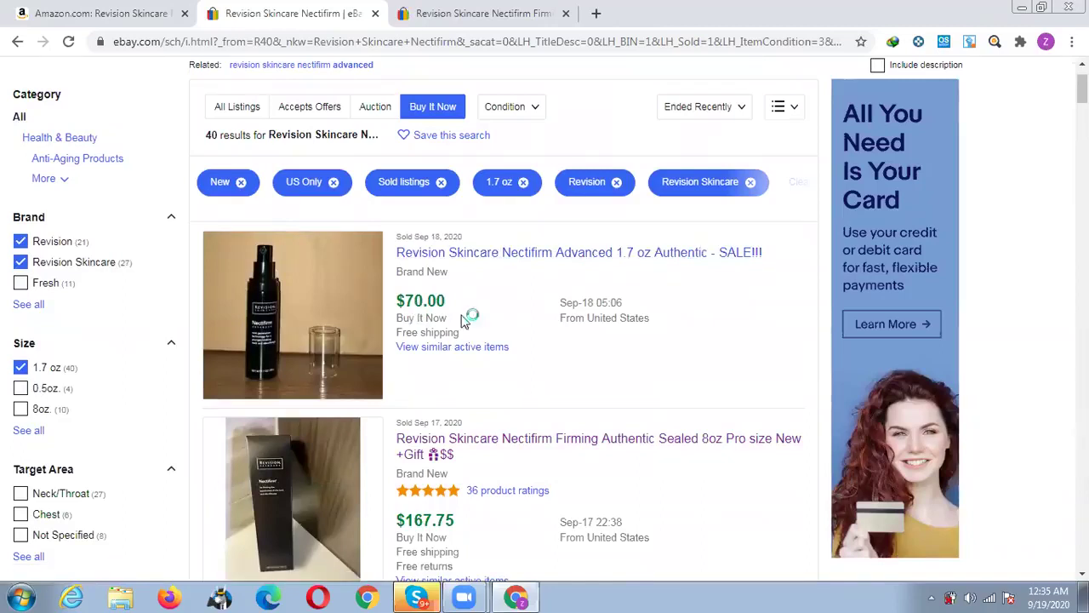
Compare the Amazon Nectifirm product page against the eBay sold listings.
left_click(82, 7)
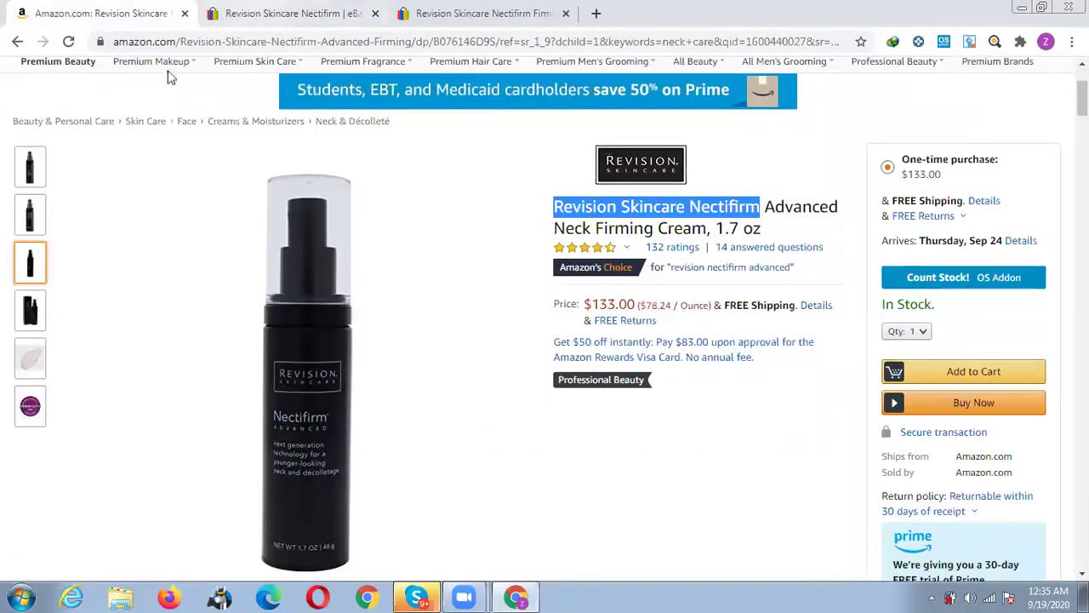
key("ctrl+Tab")
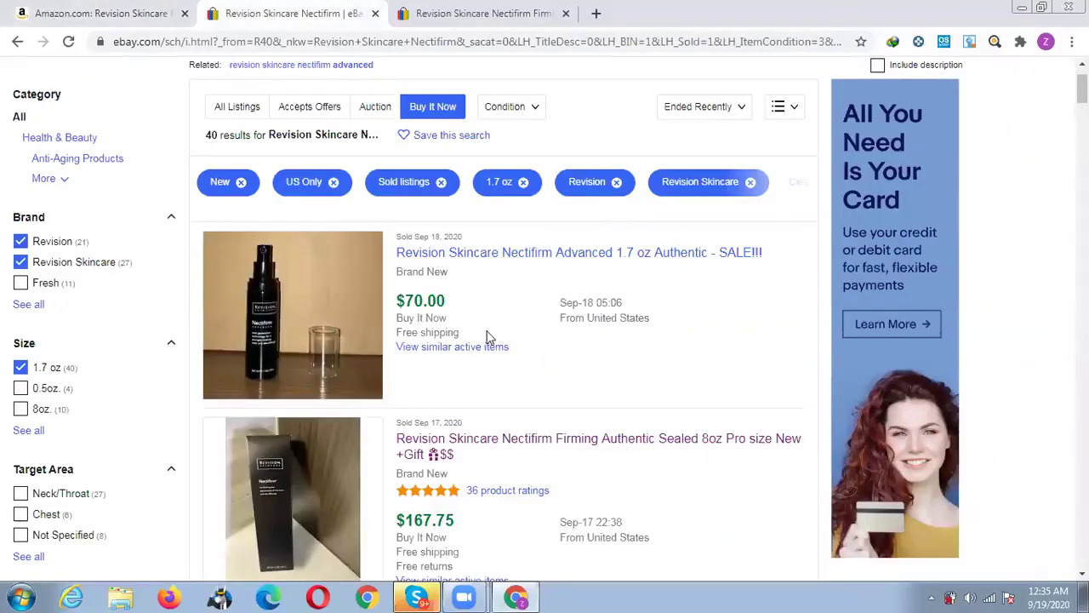
left_click(32, 10)
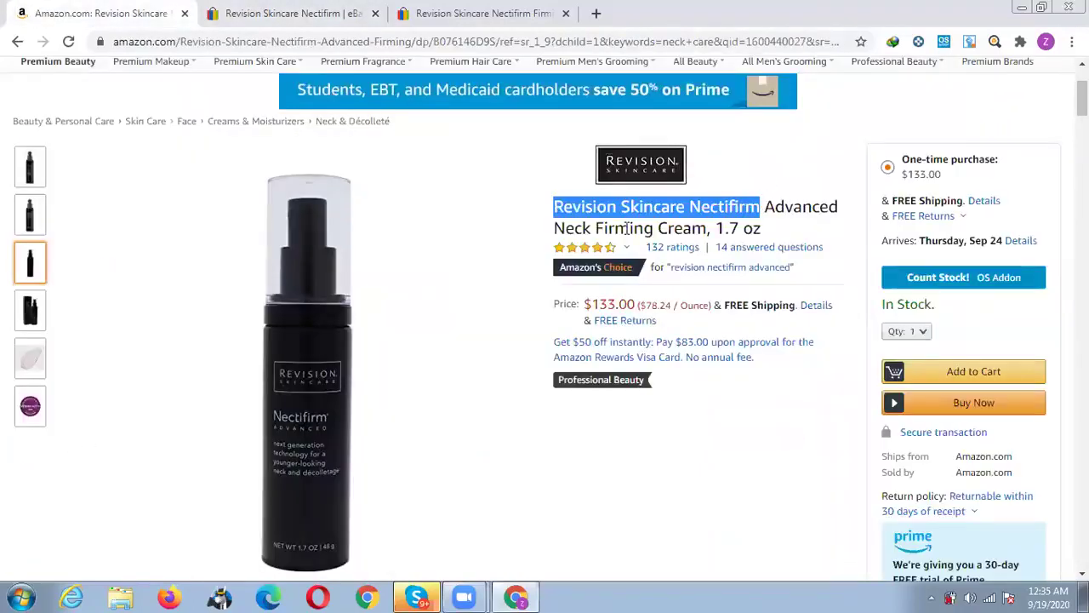
left_click(309, 11)
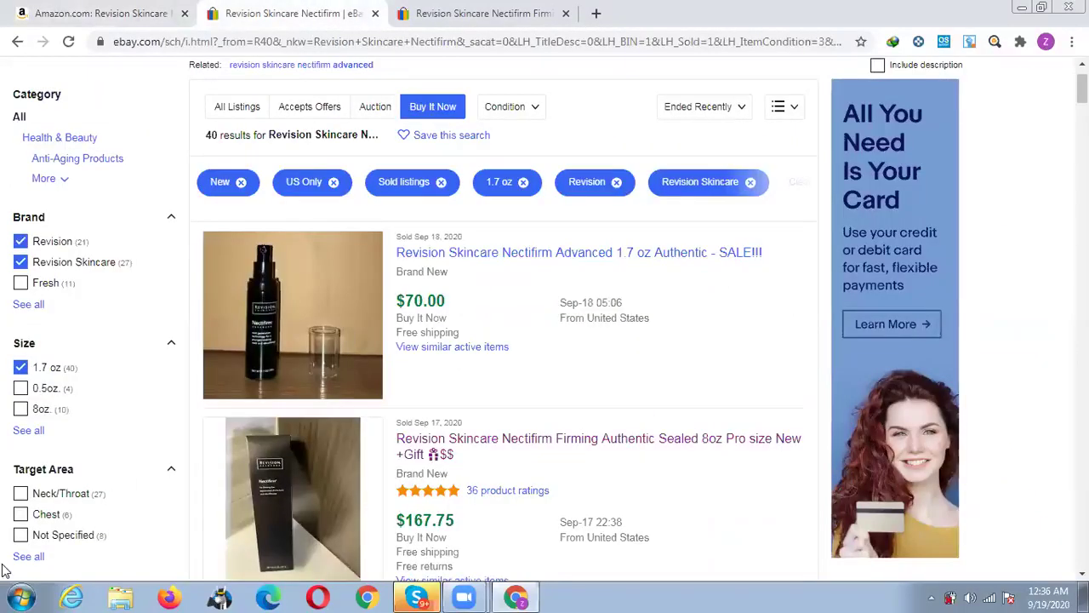
Filter sold results to the Neck/Throat area and review down to the $179.75 8oz listing.
left_click(22, 494)
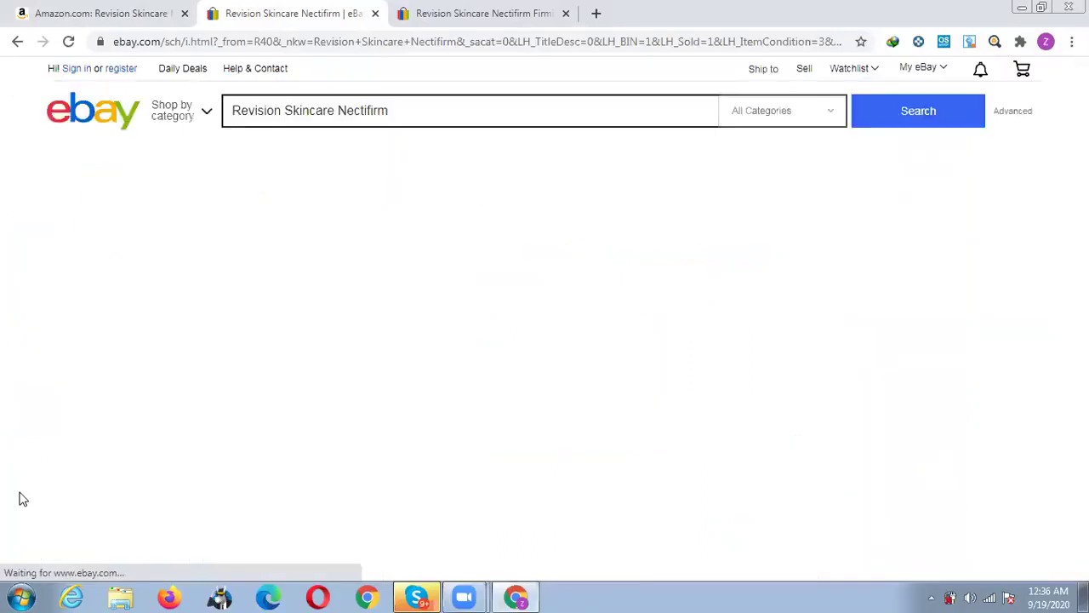
scroll(591, 380, "down", 2)
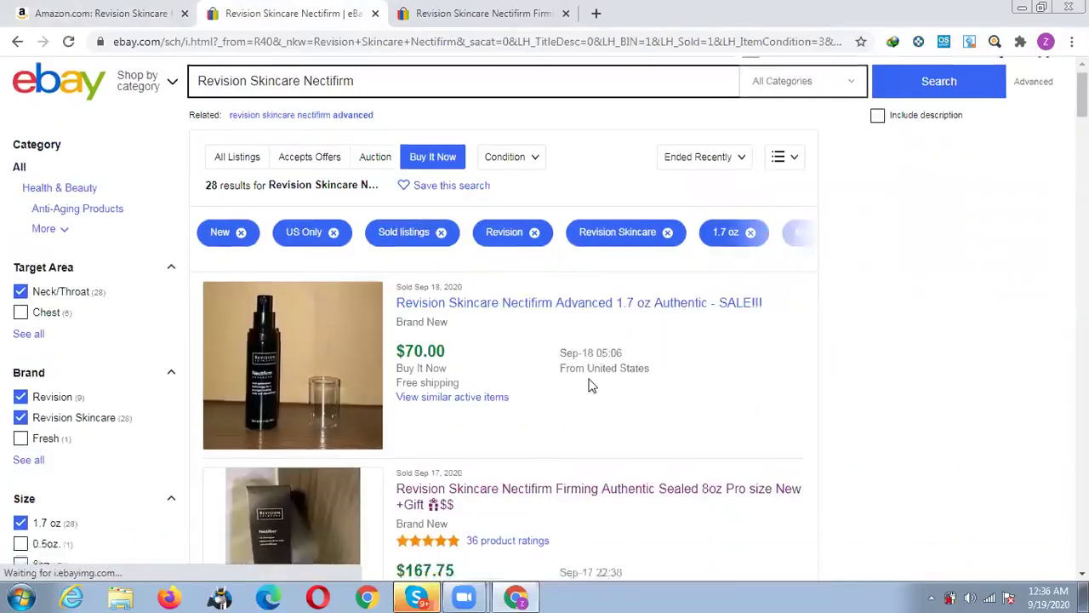
scroll(589, 382, "down", 3)
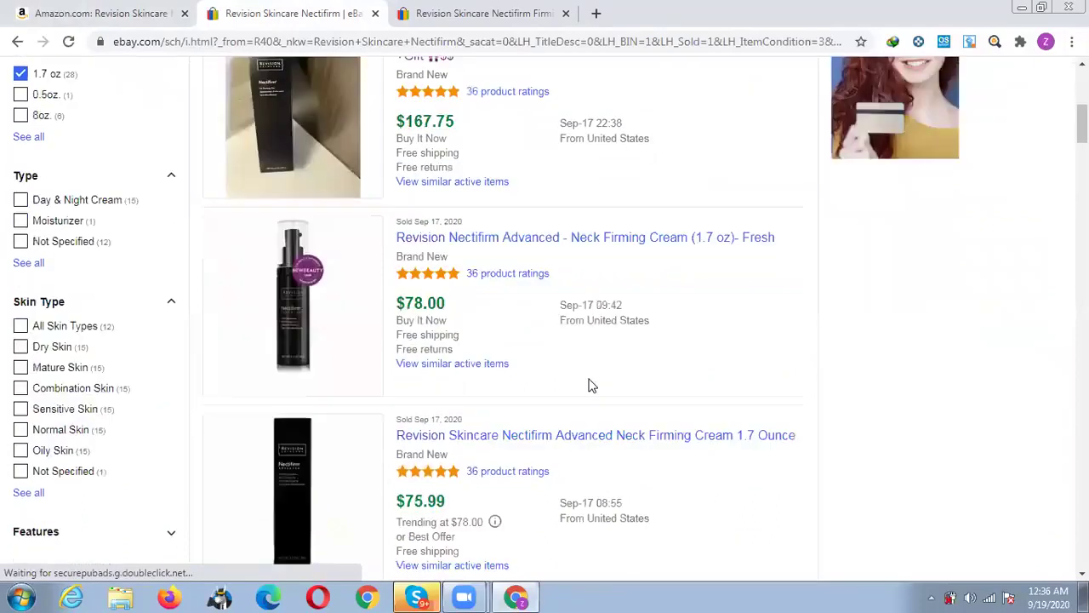
scroll(589, 383, "down", 1)
scroll(593, 385, "down", 3)
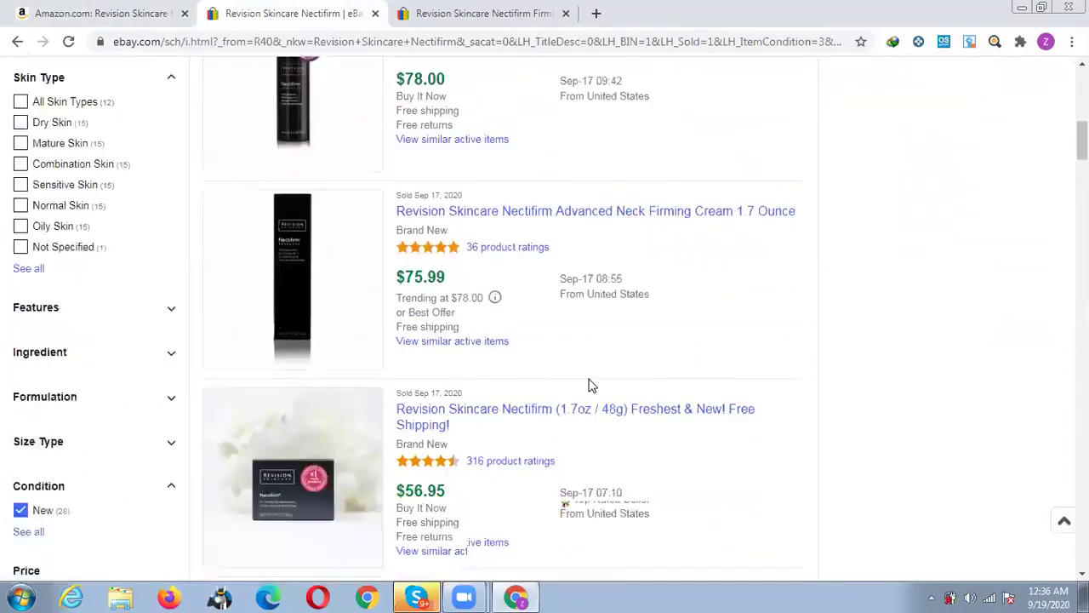
scroll(593, 386, "up", 2)
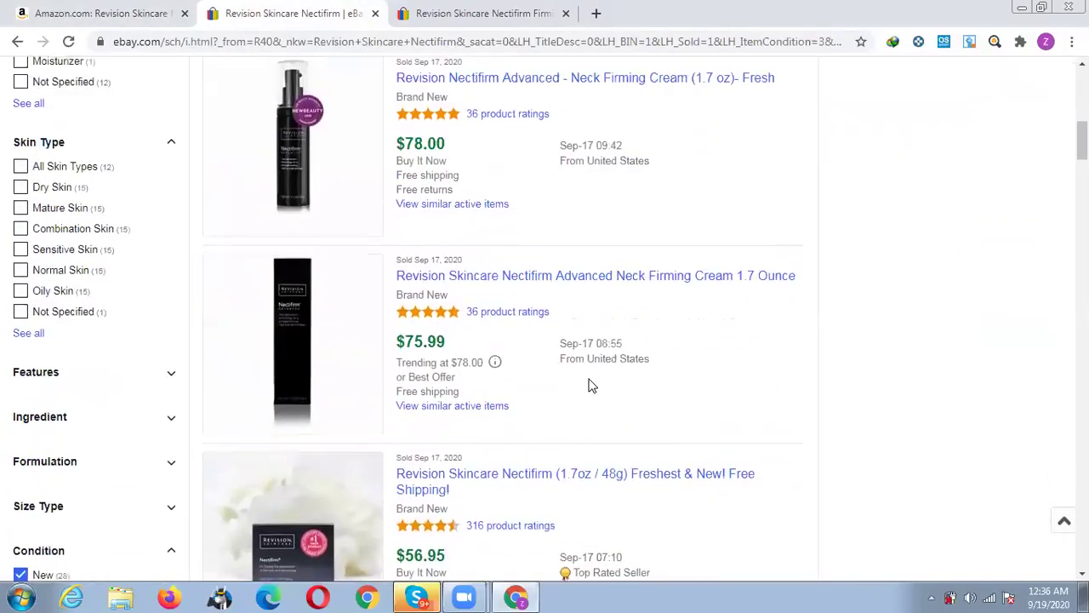
scroll(593, 386, "down", 3)
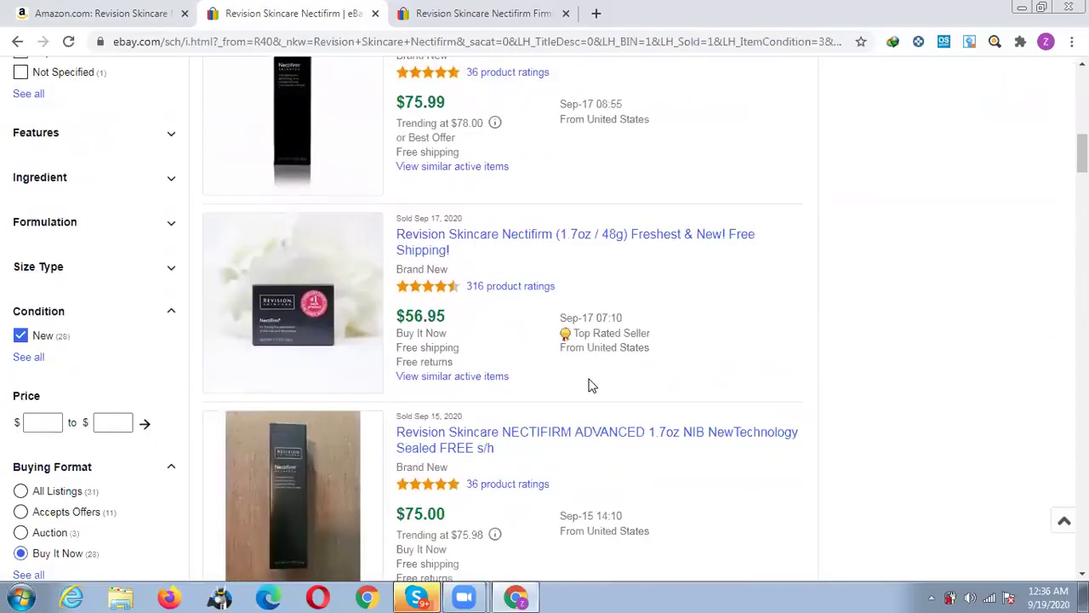
scroll(593, 385, "up", 2)
scroll(594, 386, "down", 2)
scroll(594, 385, "down", 4)
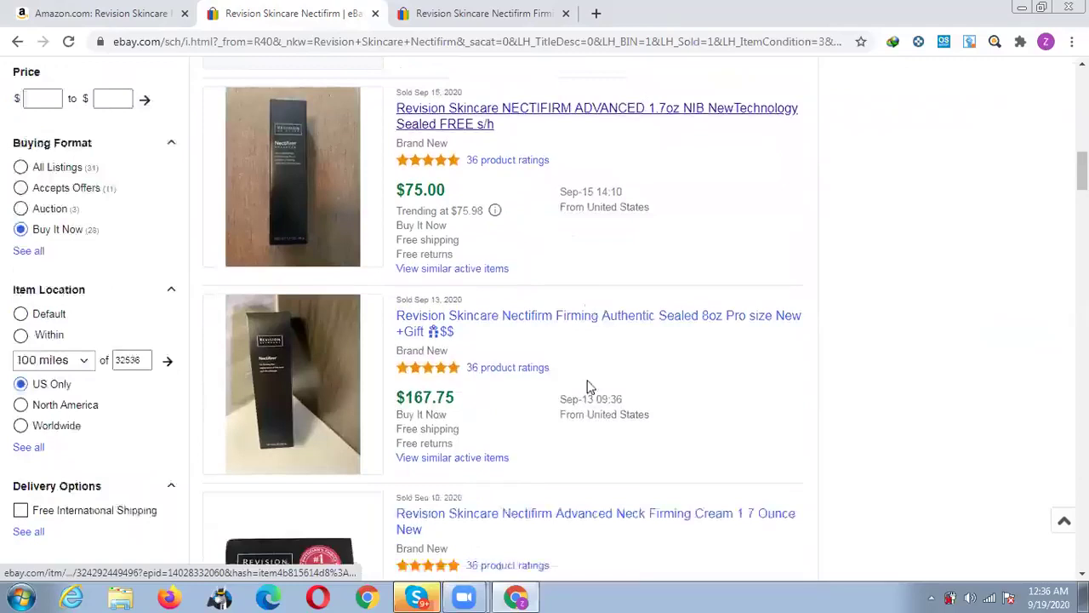
scroll(587, 388, "down", 1)
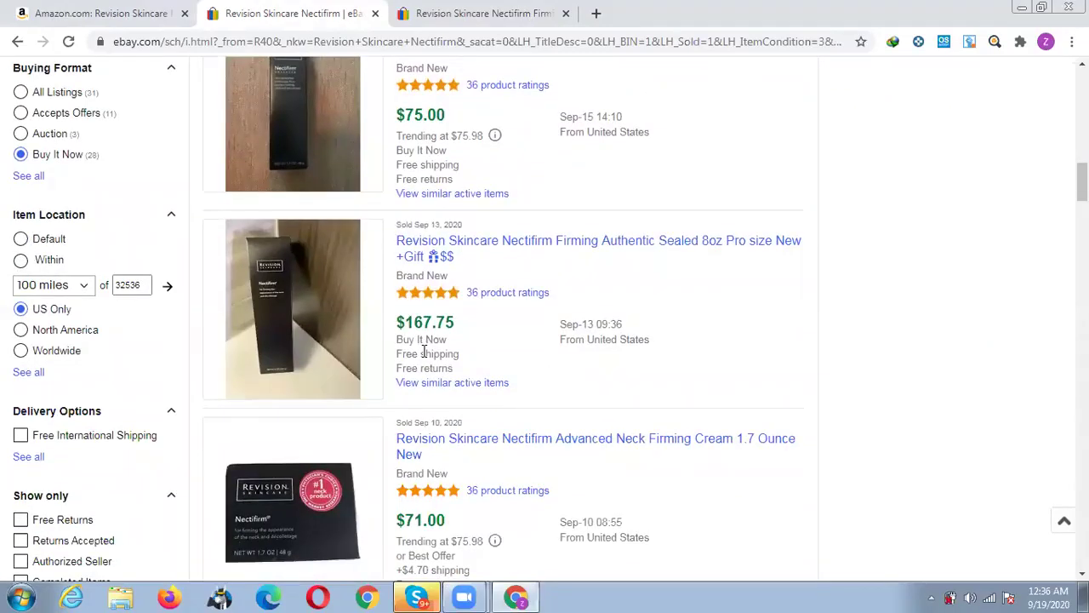
scroll(641, 333, "down", 1)
scroll(643, 333, "down", 1)
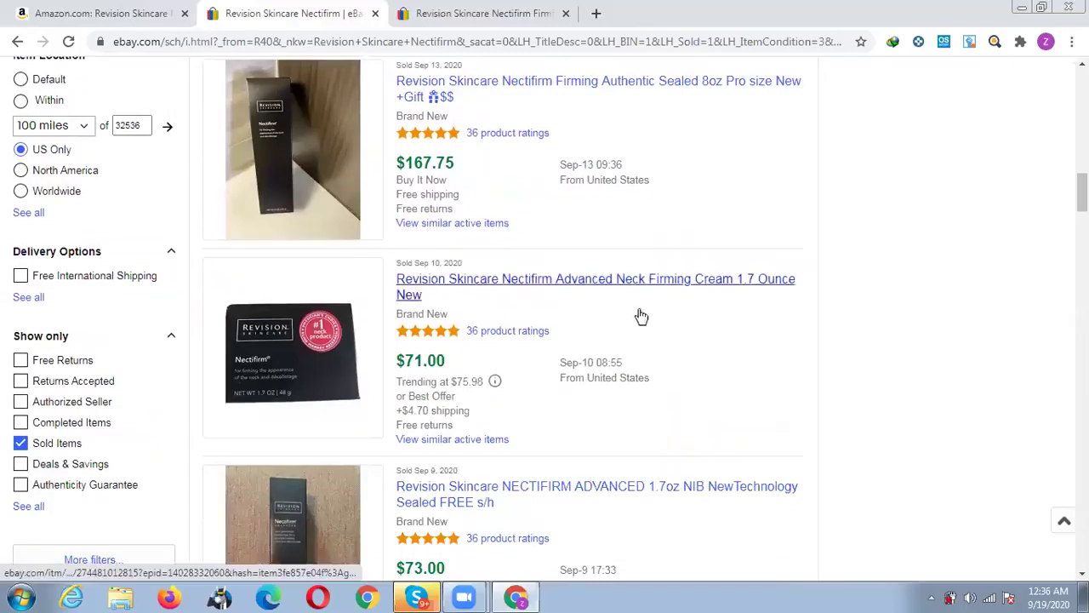
scroll(638, 317, "down", 2)
scroll(582, 356, "down", 5)
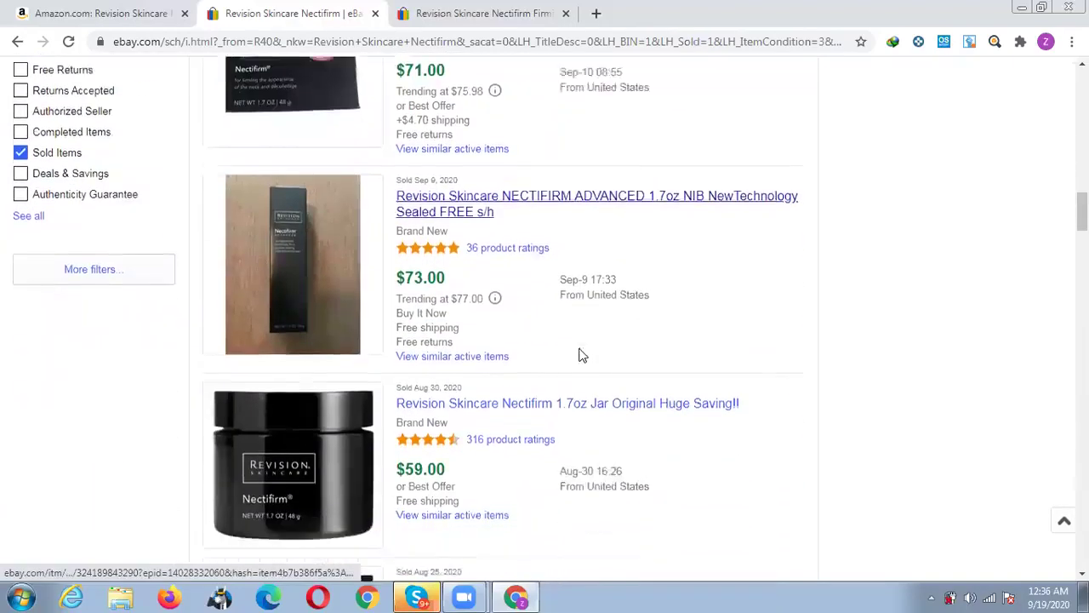
scroll(582, 356, "down", 5)
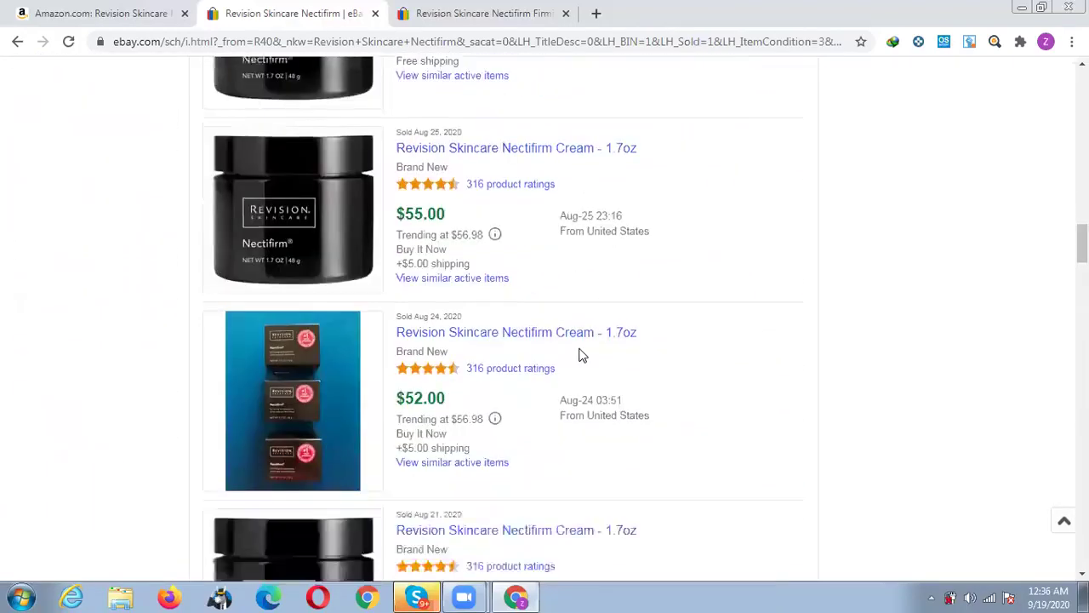
scroll(582, 356, "down", 5)
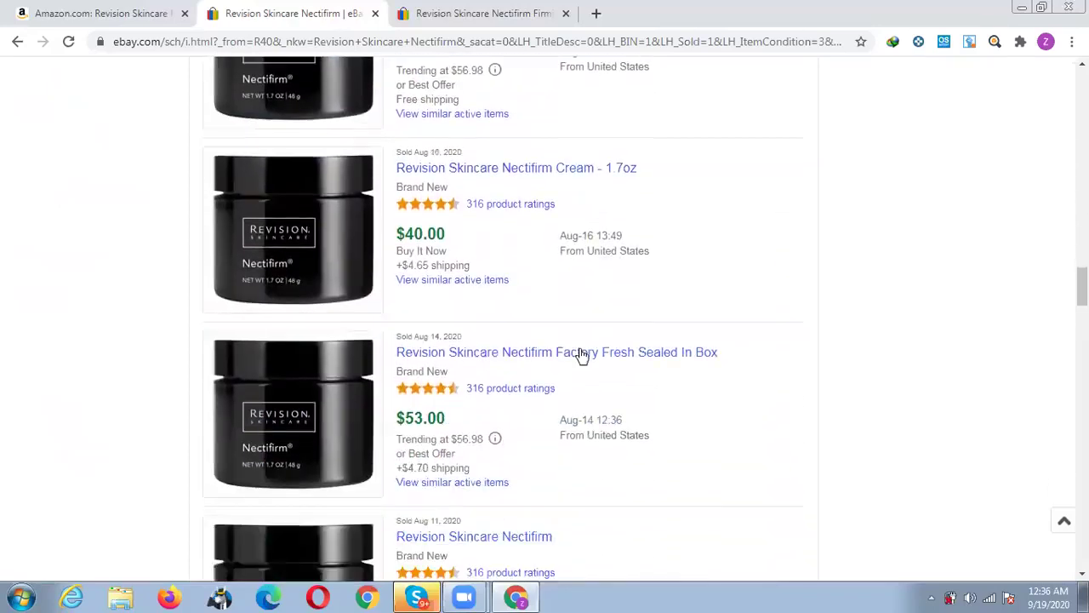
scroll(582, 355, "down", 2)
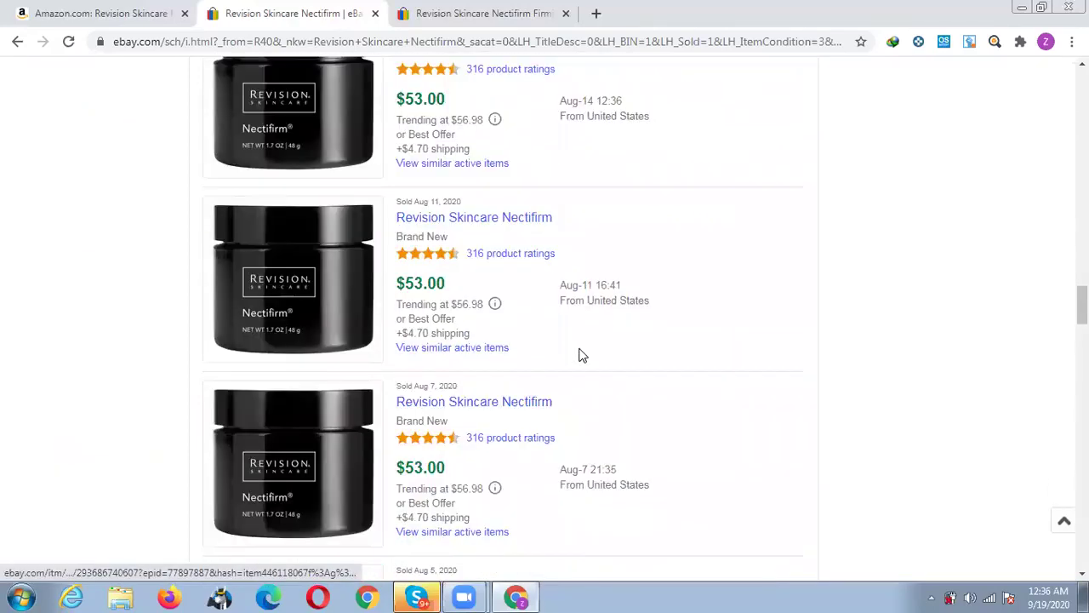
scroll(582, 355, "down", 5)
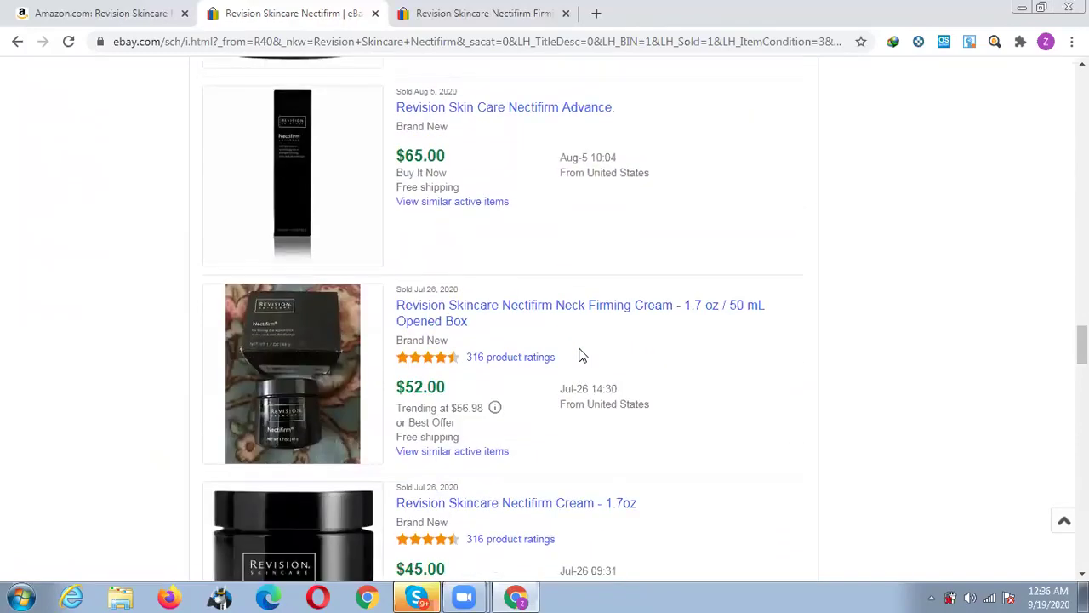
scroll(582, 355, "down", 2)
scroll(582, 356, "down", 3)
scroll(579, 356, "down", 3)
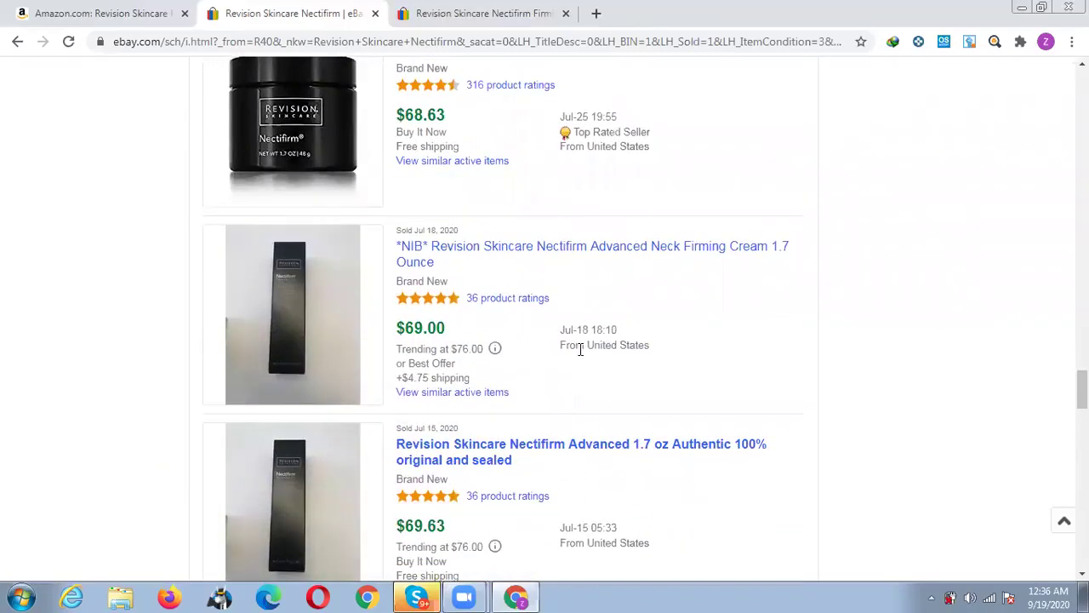
scroll(580, 351, "down", 3)
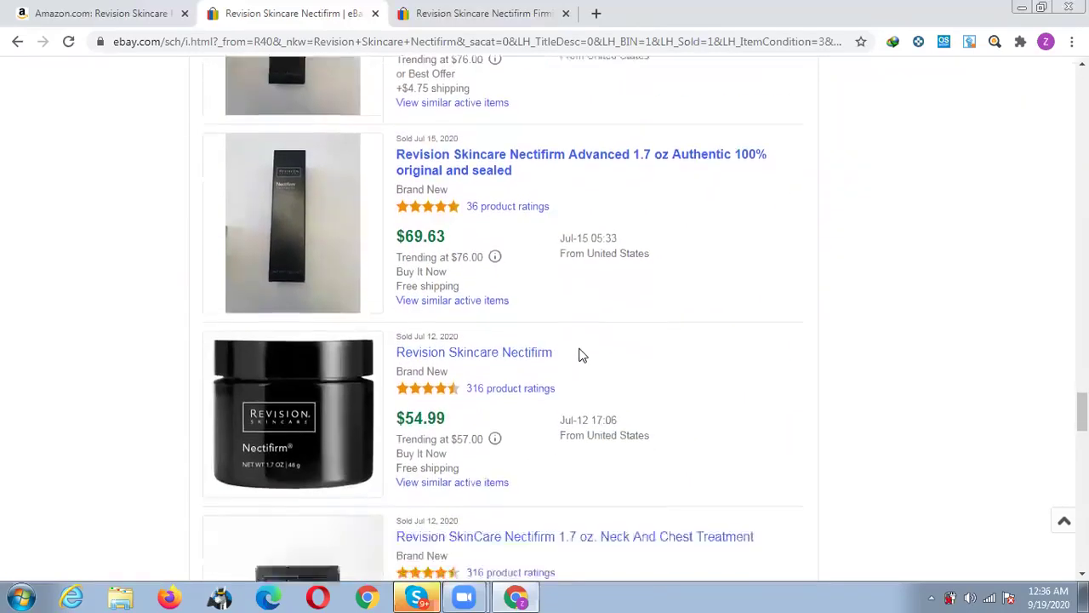
scroll(580, 354, "down", 2)
scroll(579, 356, "down", 3)
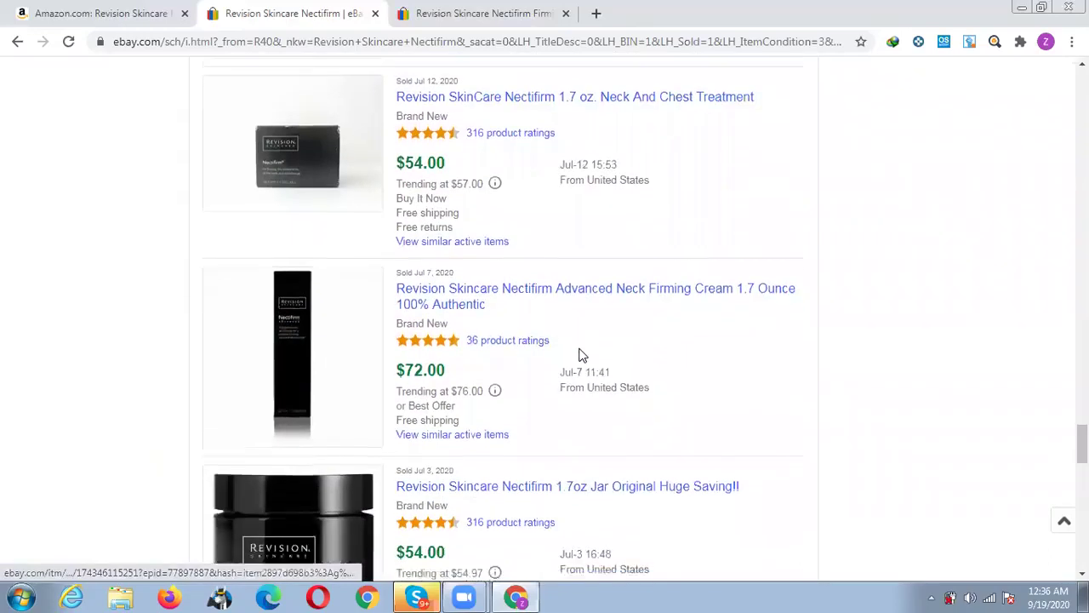
scroll(579, 355, "down", 3)
scroll(579, 355, "down", 3)
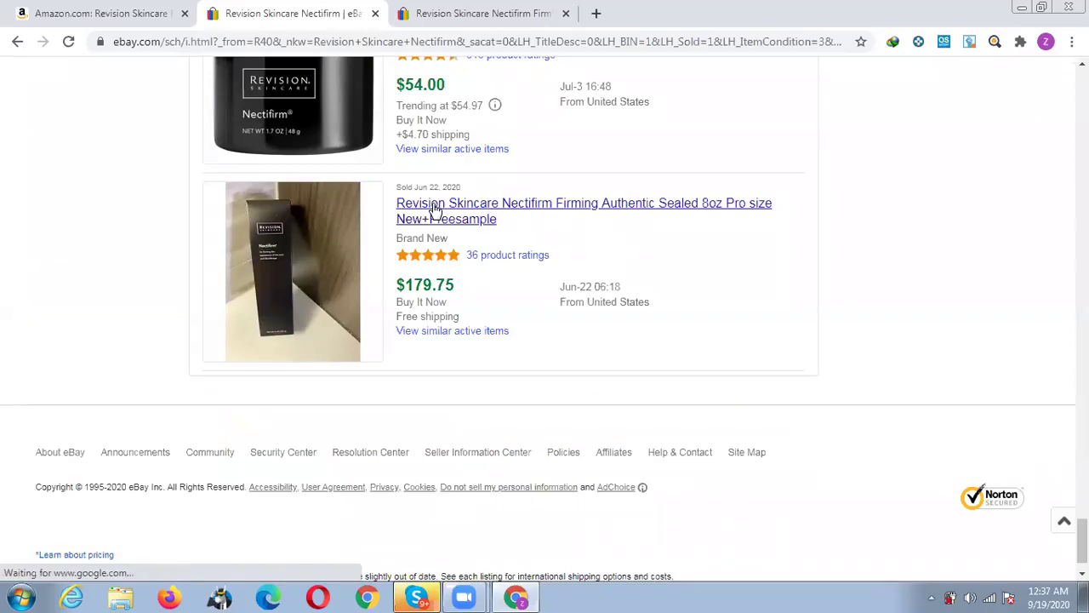
Open the ended Jun-22 8oz listing and select the similar 1.7 Ounce product's title.
left_click(434, 208)
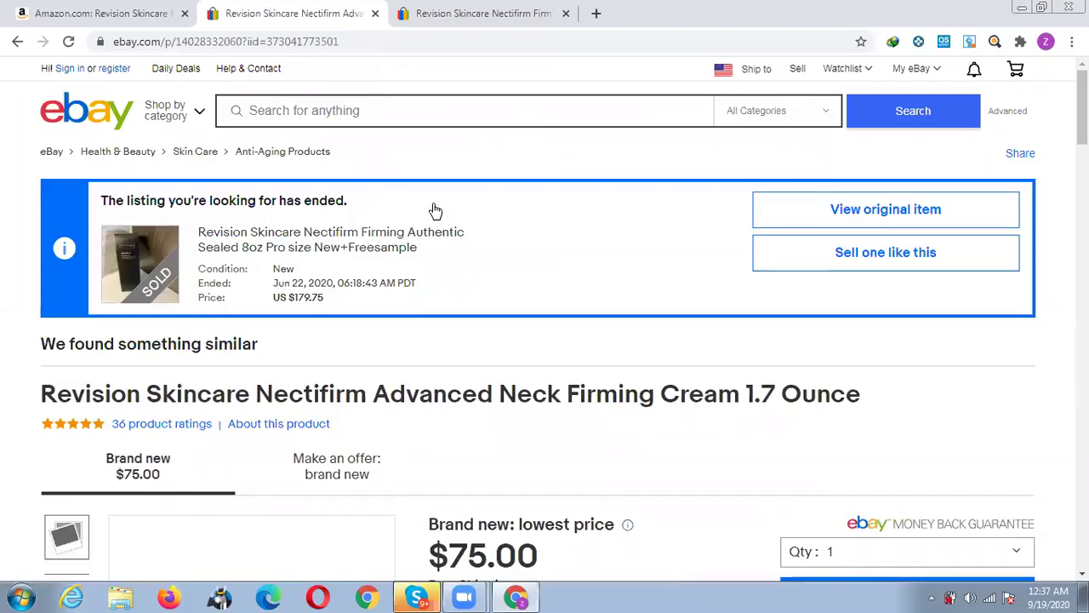
scroll(578, 345, "down", 2)
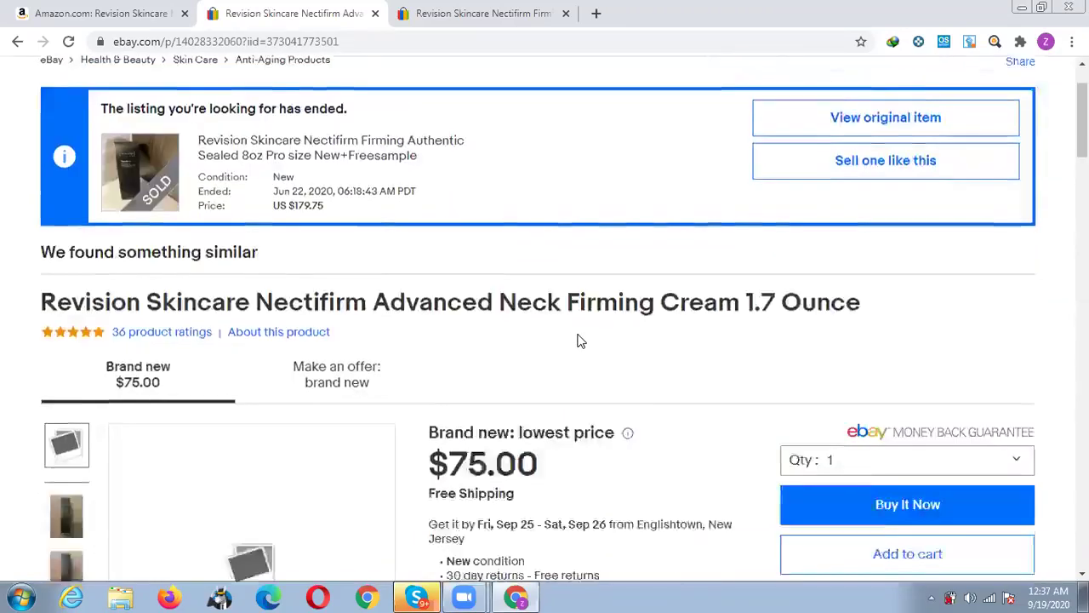
scroll(579, 341, "down", 1)
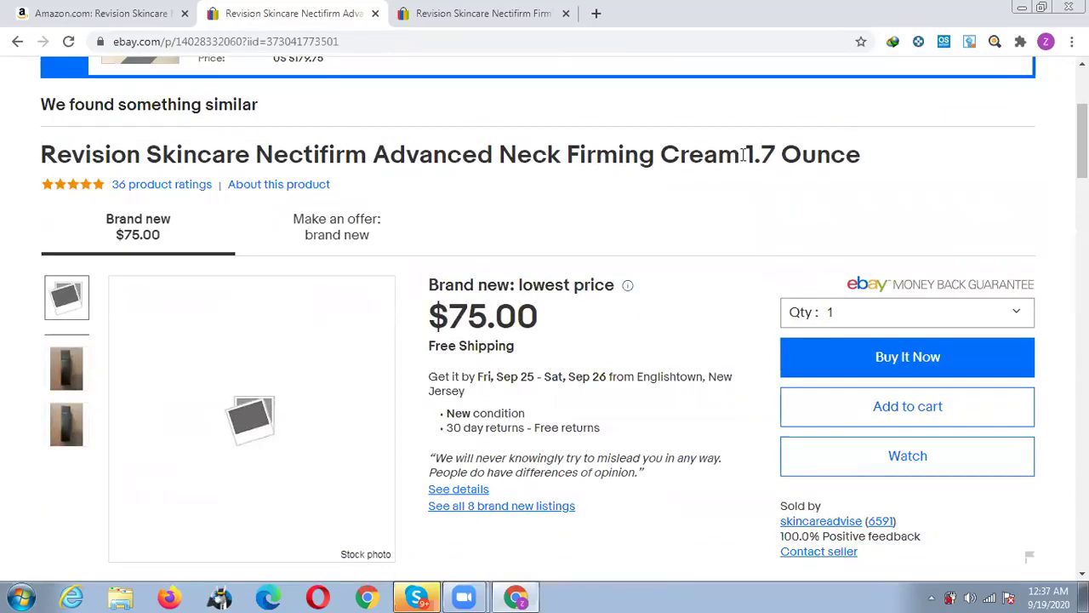
double_click(768, 154)
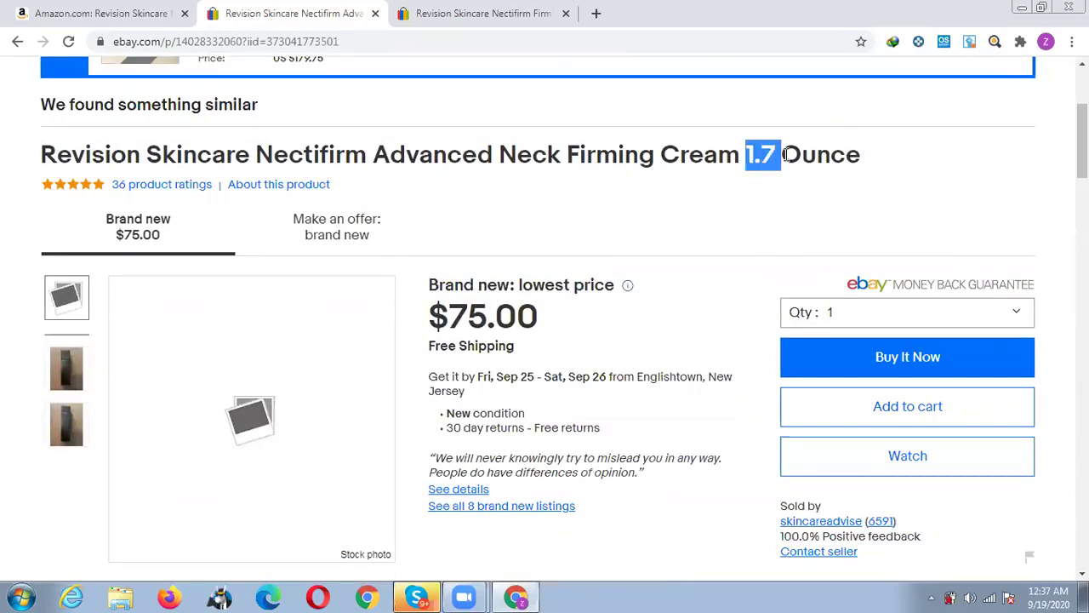
left_click_drag(788, 154, 826, 158)
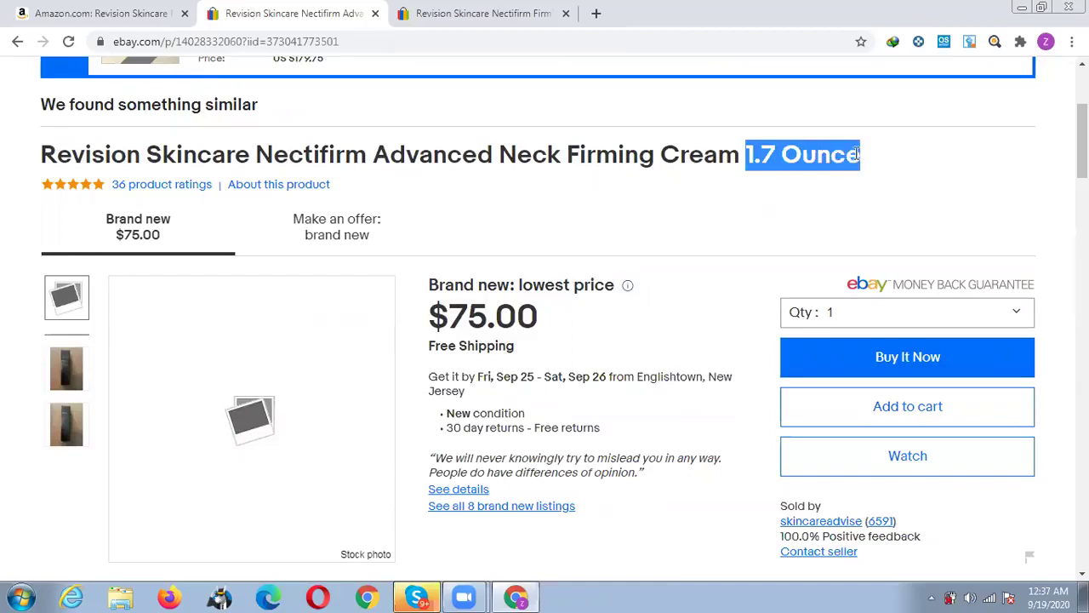
triple_click(743, 159)
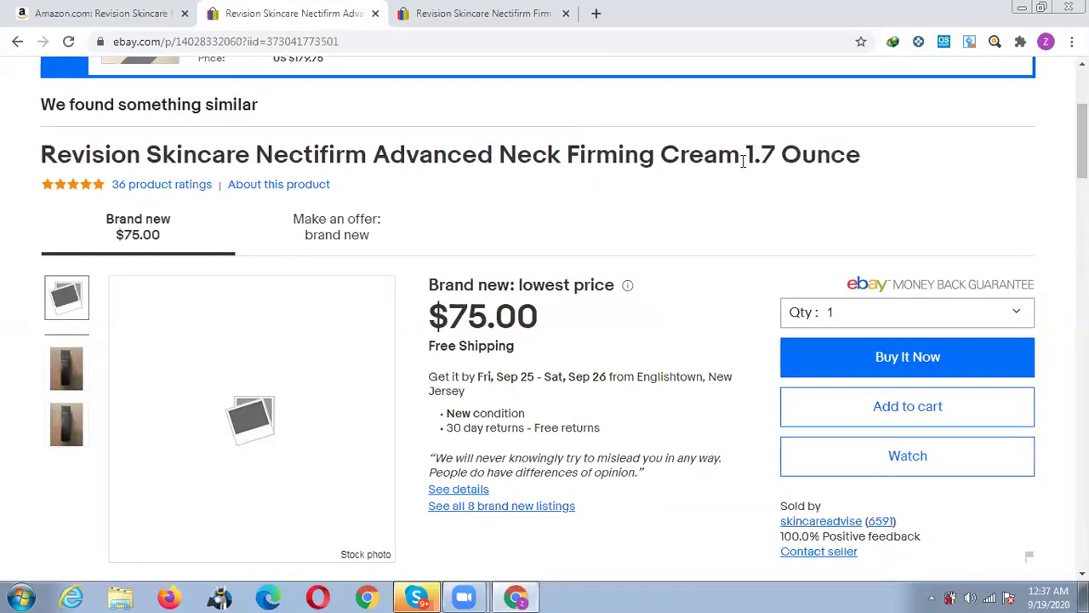
View the original 8oz Pro size listing: US $179.75, 24 sold, 0 available.
scroll(706, 171, "up", 3)
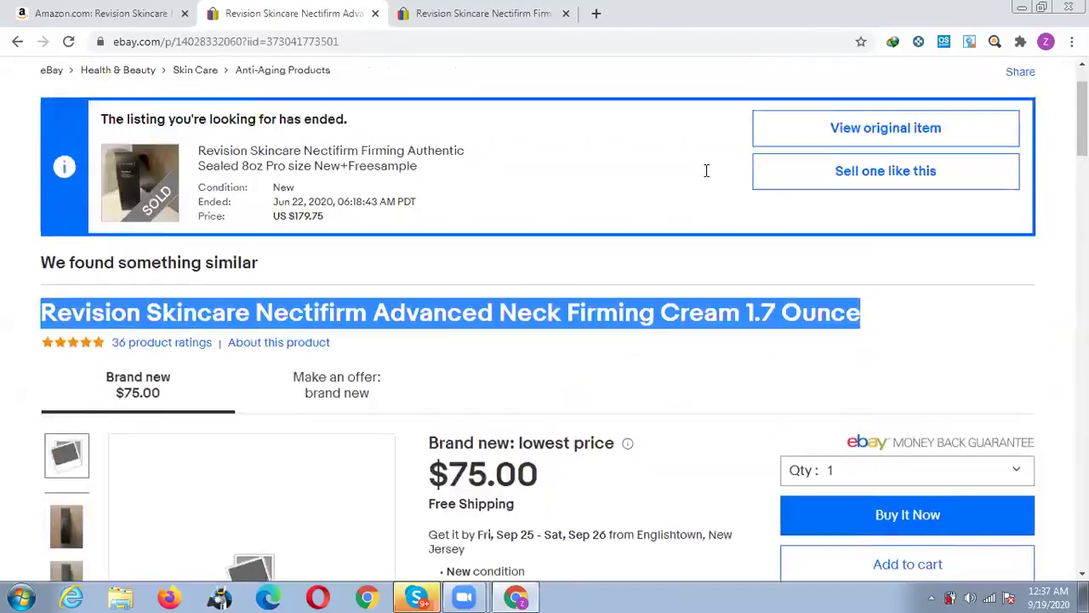
left_click(868, 206)
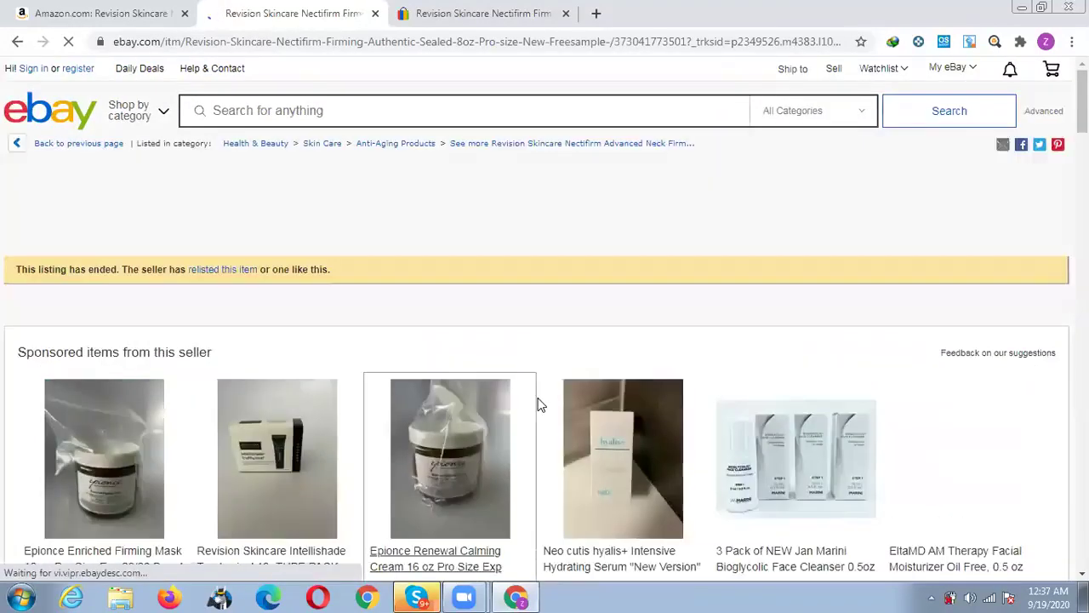
scroll(540, 403, "down", 4)
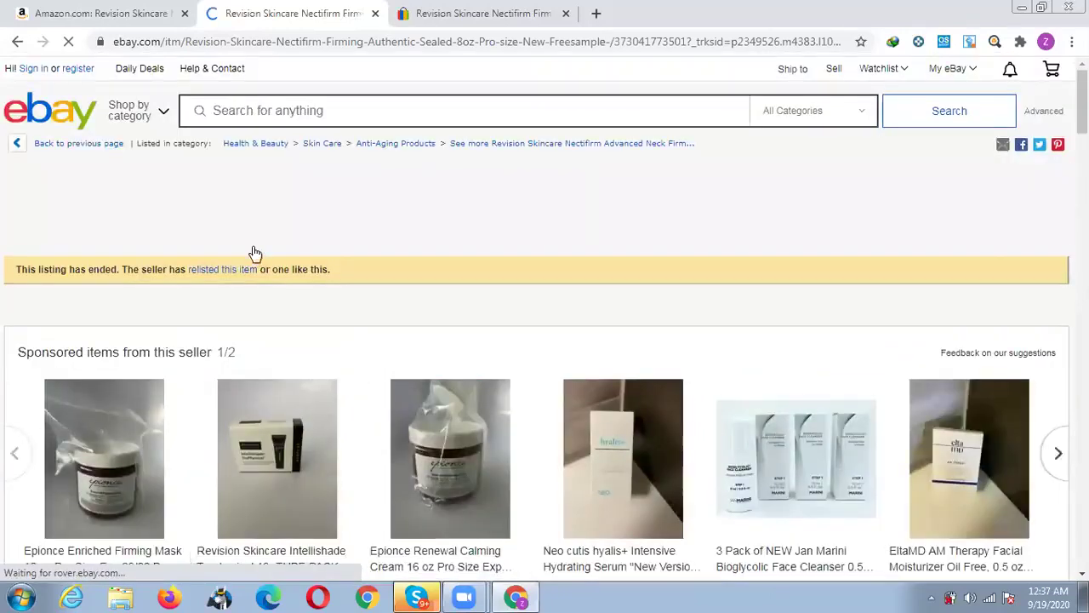
scroll(253, 253, "down", 5)
scroll(649, 321, "down", 5)
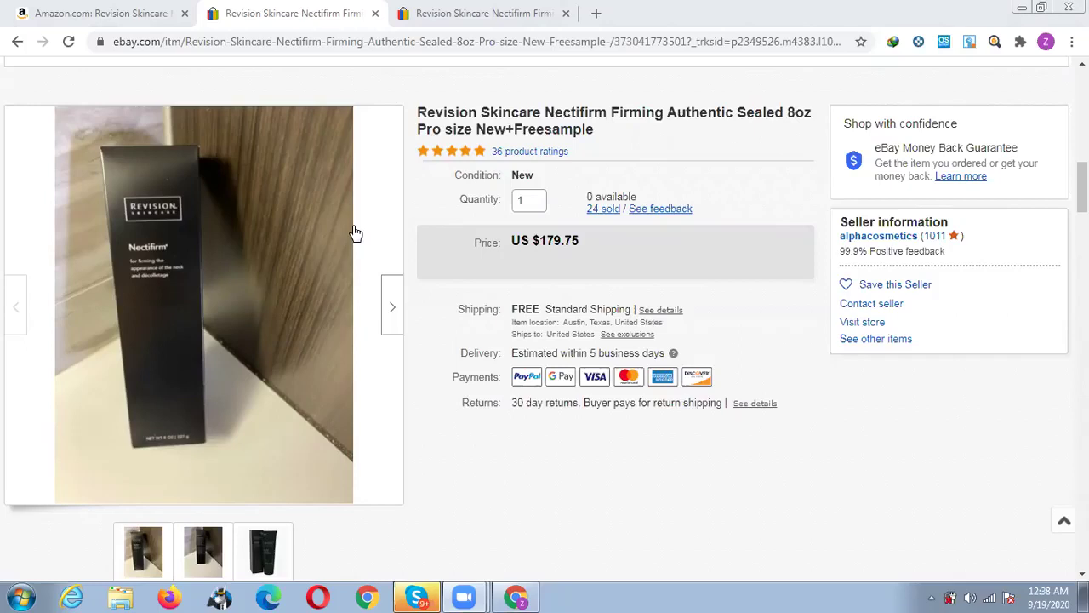
Load the PriorityChef 2-Stage Diamond Coated Knife Sharpener page ($13.95) in the Amazon tab.
left_click(98, 10)
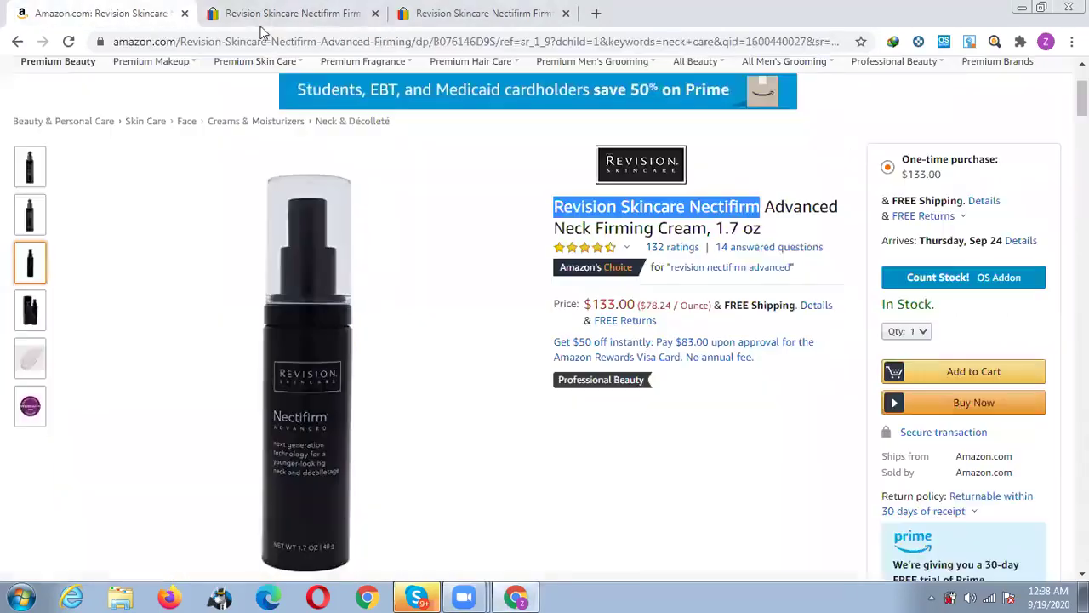
left_click(255, 41)
key("ctrl+v")
key("Return")
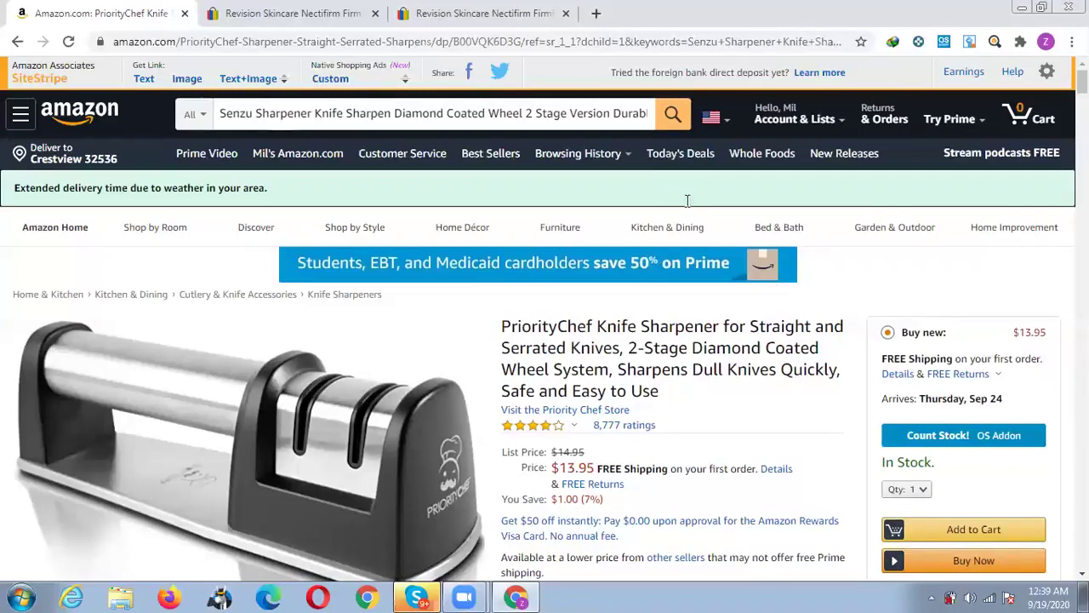
scroll(735, 280, "down", 1)
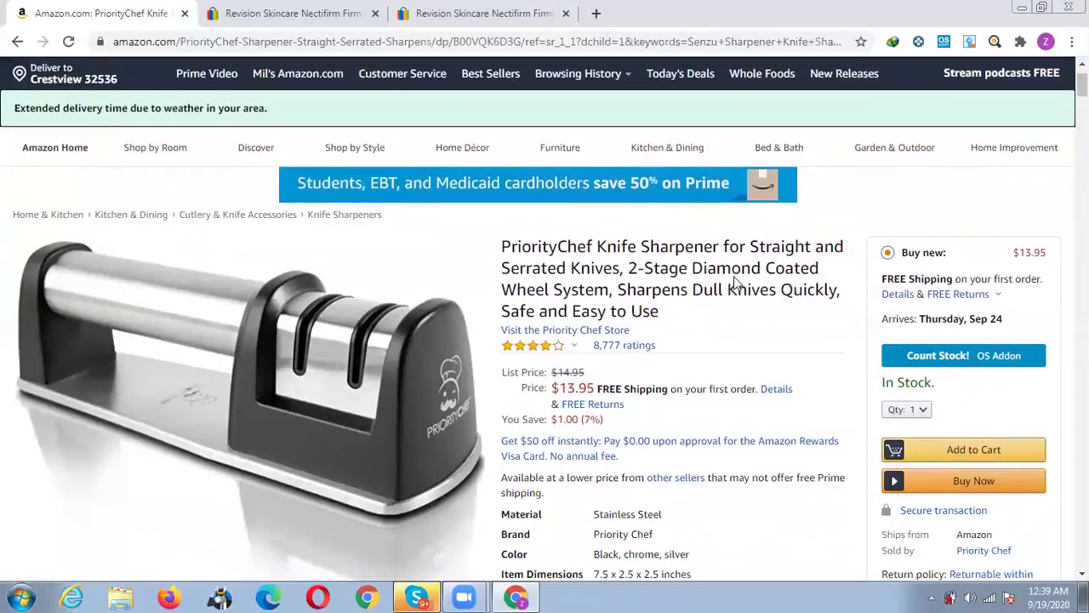
scroll(784, 279, "down", 2)
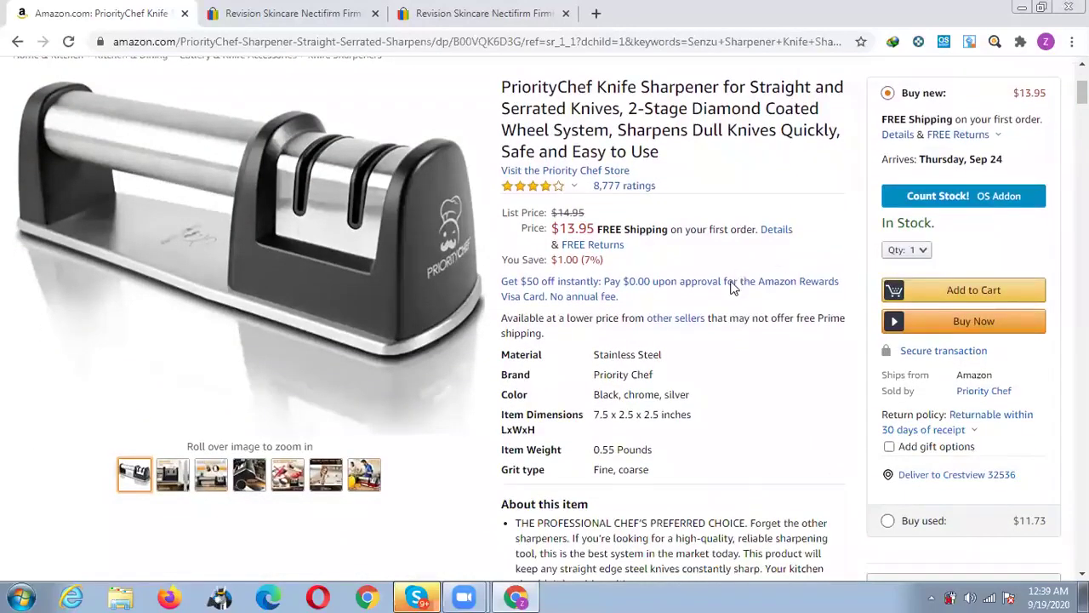
scroll(730, 284, "down", 6)
scroll(707, 284, "down", 5)
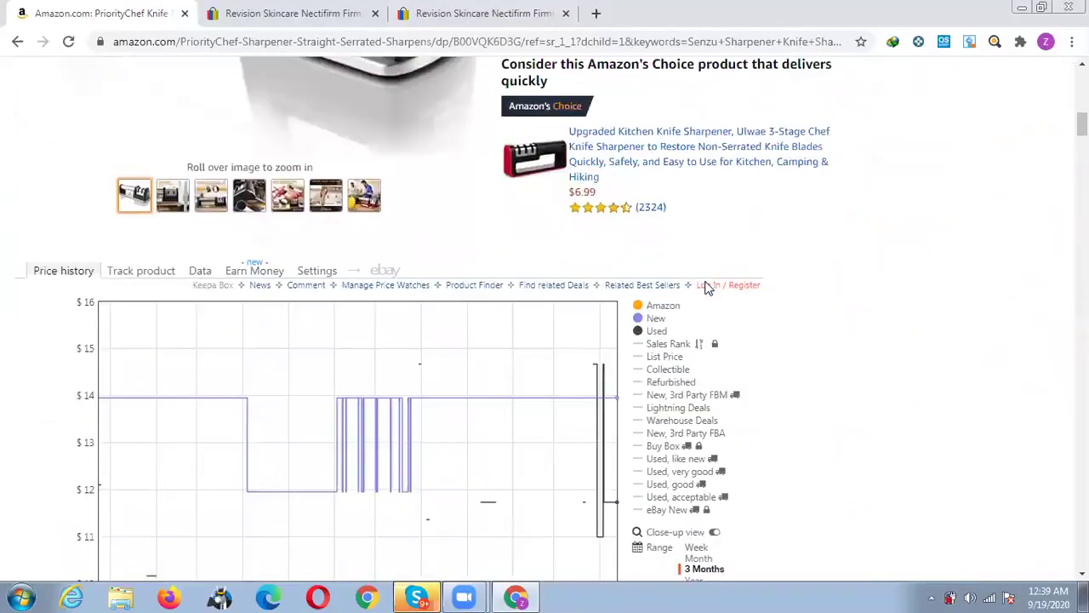
scroll(707, 467, "down", 1)
left_click(698, 478)
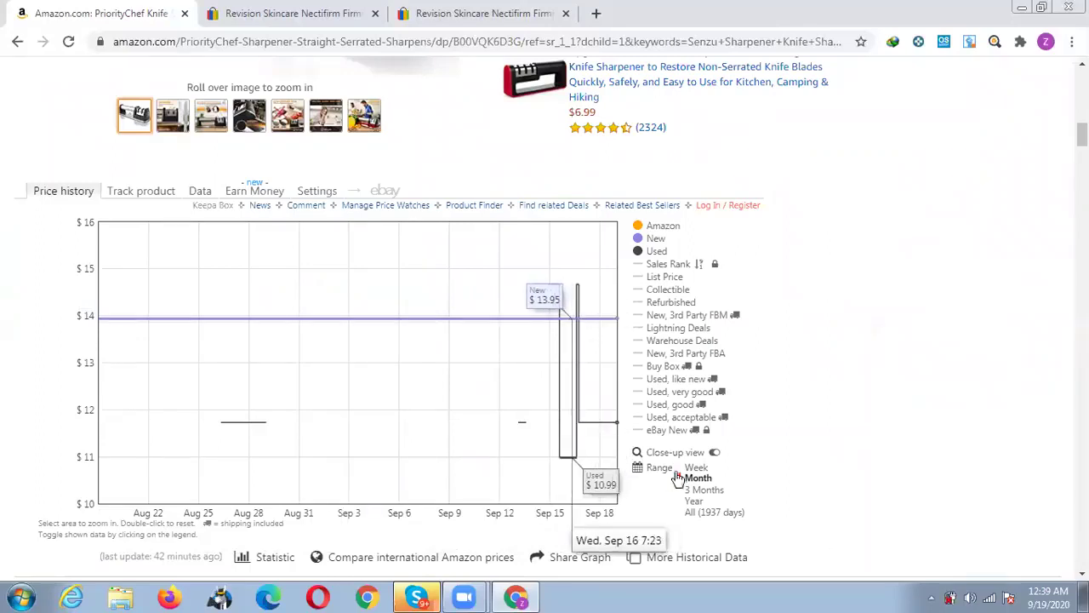
left_click(702, 490)
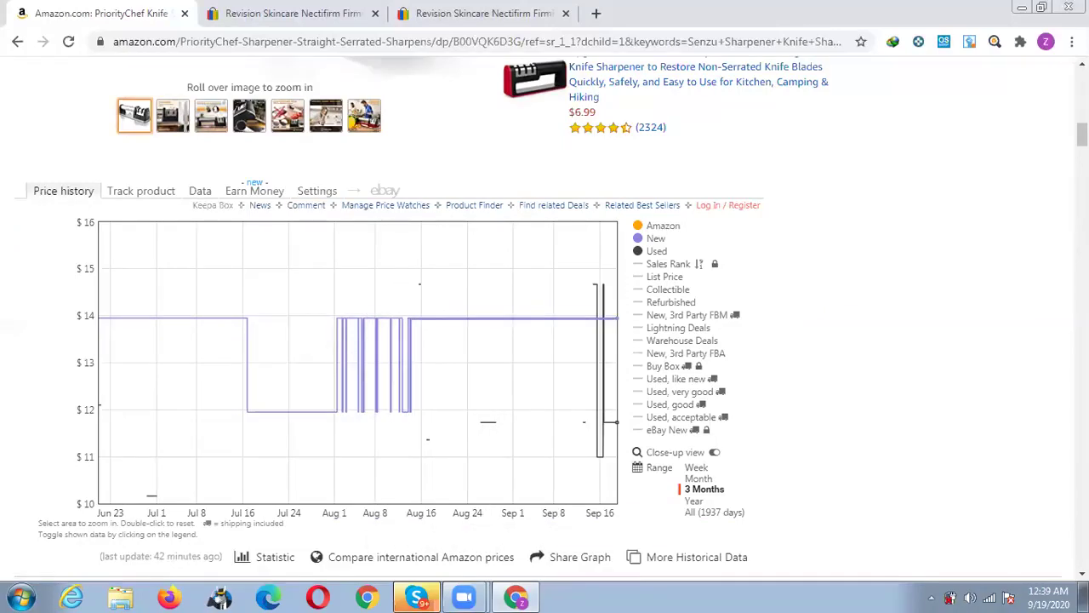
scroll(1056, 380, "up", 4)
scroll(726, 410, "up", 7)
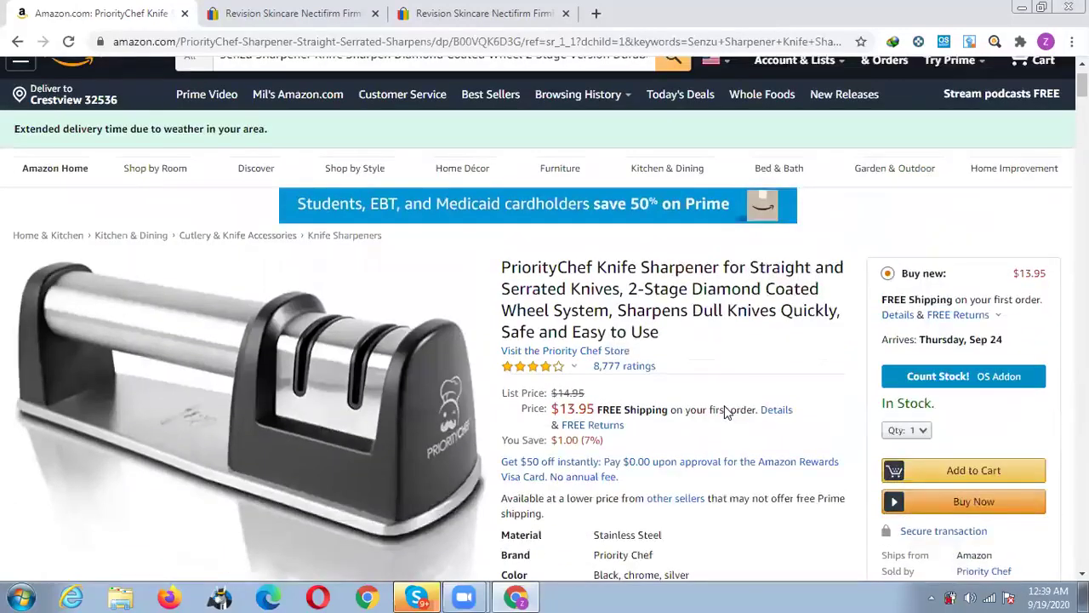
scroll(726, 410, "up", 1)
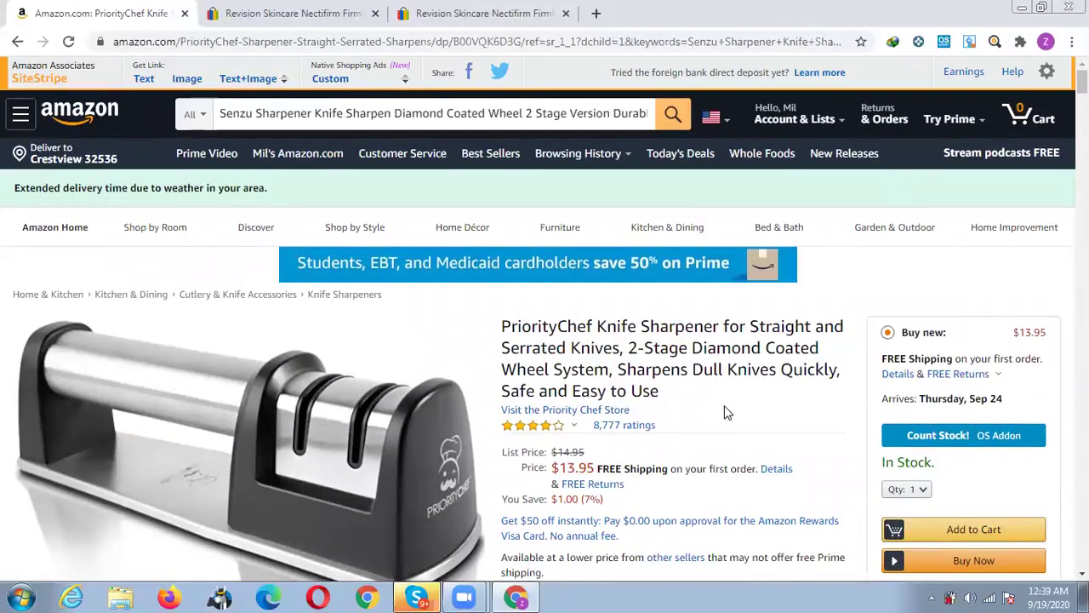
Count the sharpener's stock (1,005 units across 5 offers) and select 'PriorityChef Knife Sharpener' in the title.
left_click(936, 436)
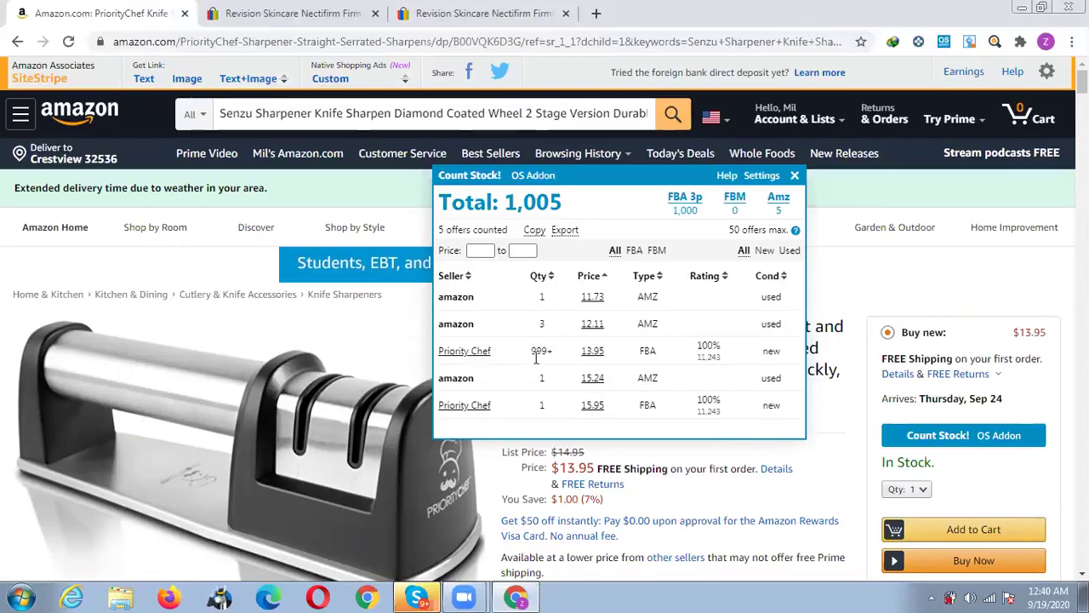
double_click(780, 211)
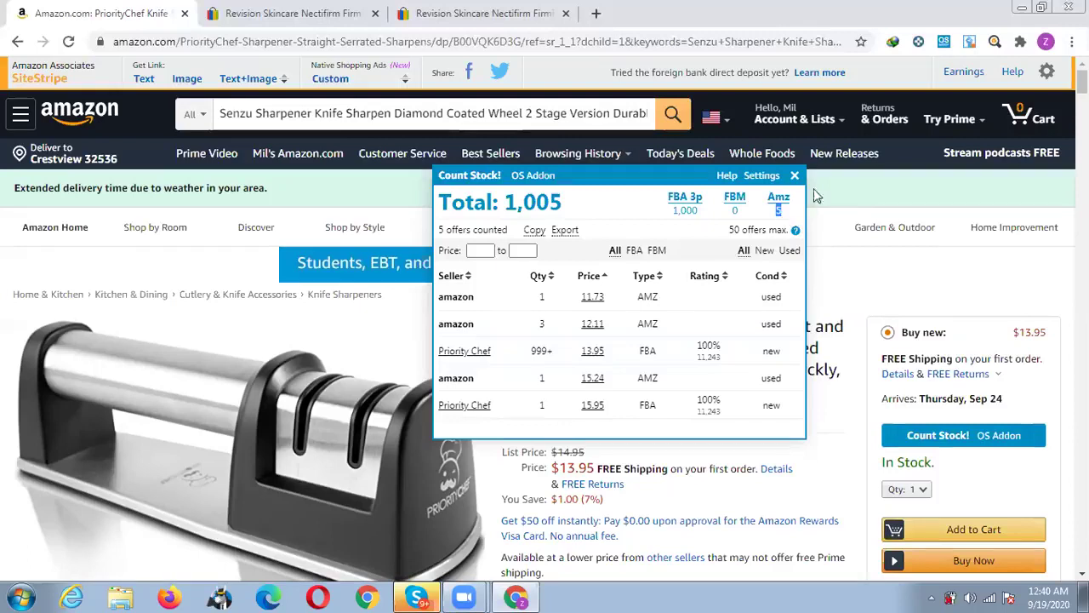
left_click(913, 288)
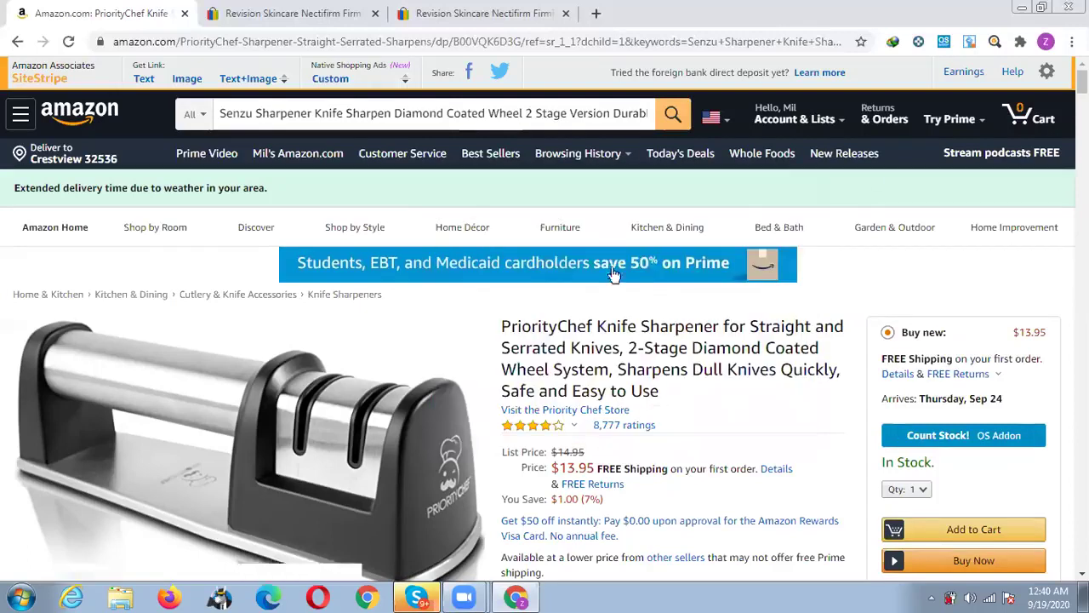
left_click_drag(514, 324, 717, 326)
key("ctrl+c")
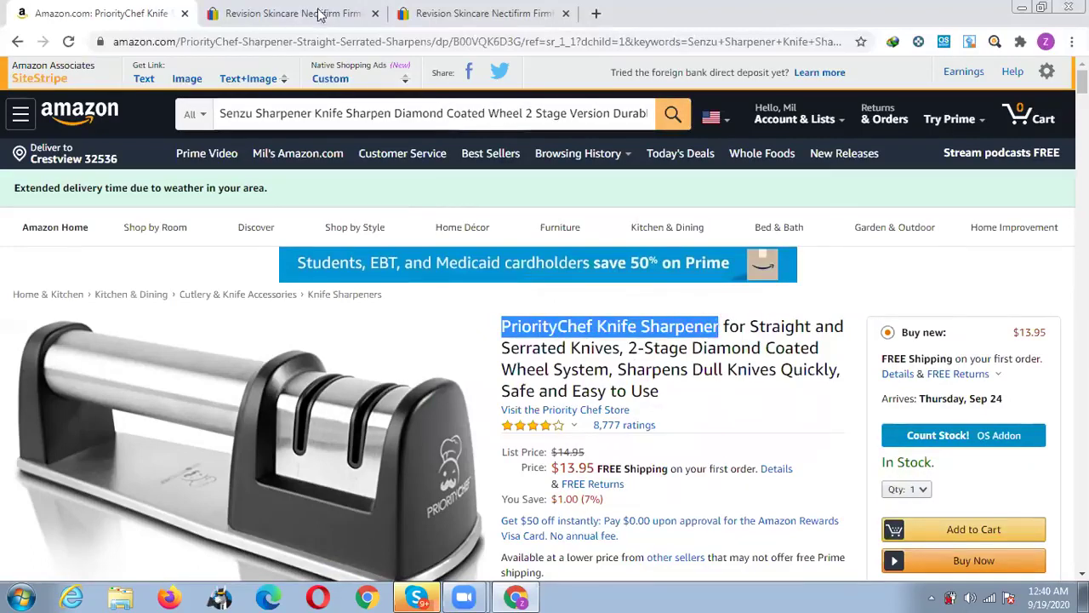
Search eBay for 'PriorityChef Knife Sharpener' (204 results) and open the Verified Rights Owner page.
left_click(294, 13)
scroll(462, 258, "up", 10)
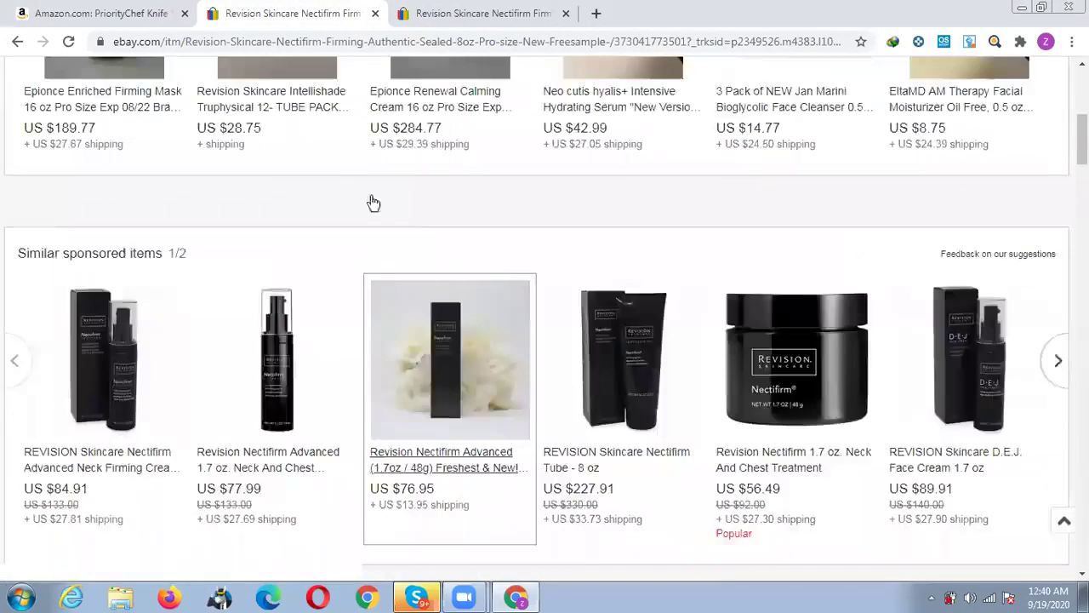
left_click(343, 110)
key("ctrl+v")
key("Return")
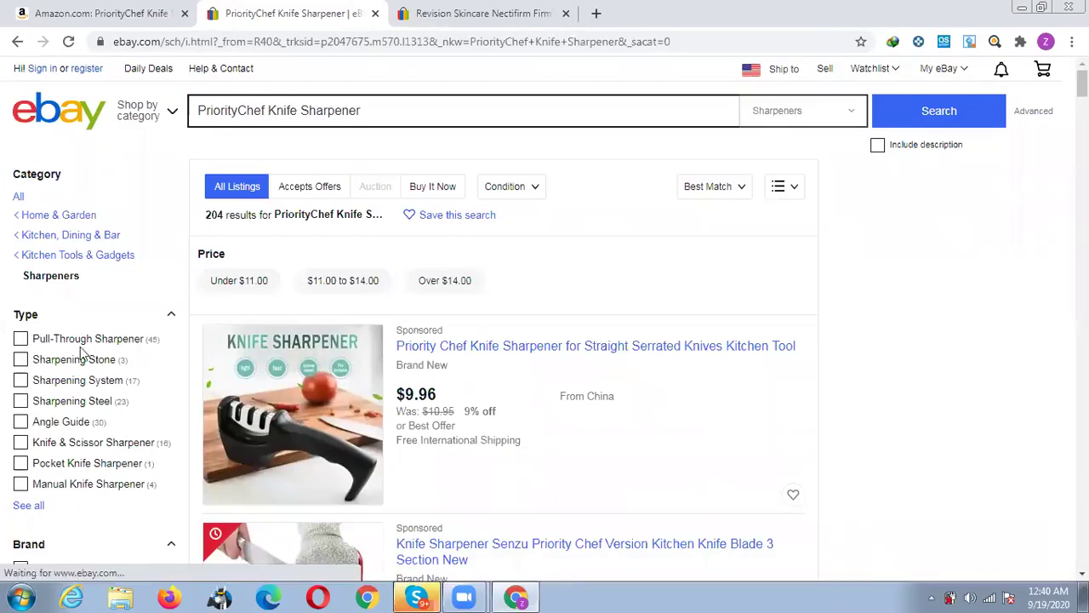
left_click(595, 15)
left_click(107, 72)
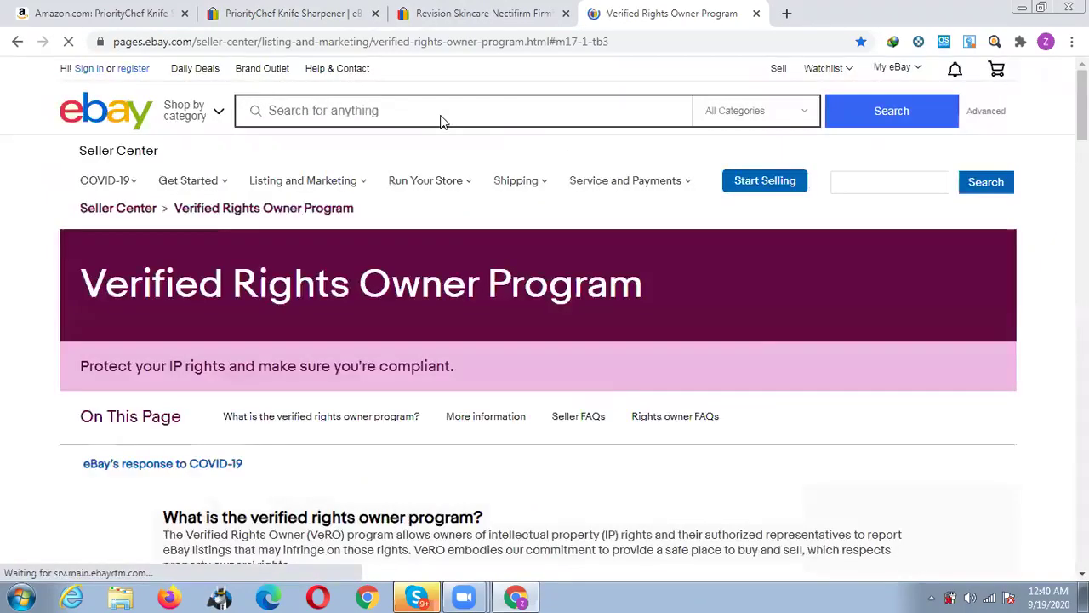
Find 'Priority' on the Verified Rights Owner page, which returns 0 matches.
key("ctrl+f")
key("BackSpace")
key("BackSpace")
key("BackSpace")
key("BackSpace")
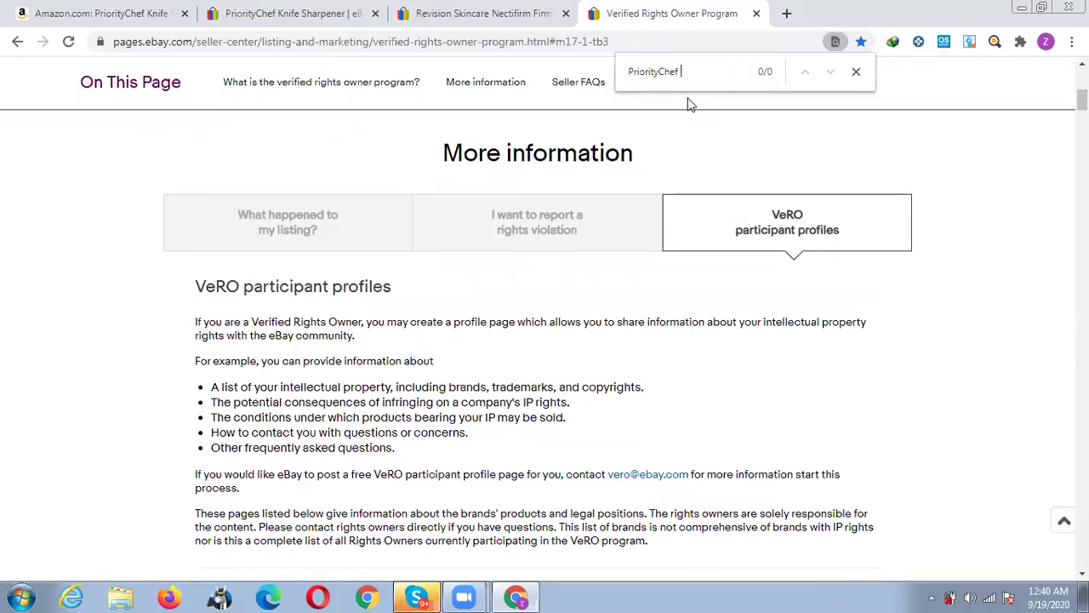
key("Right")
key("Right")
key("BackSpace")
key("BackSpace")
key("BackSpace")
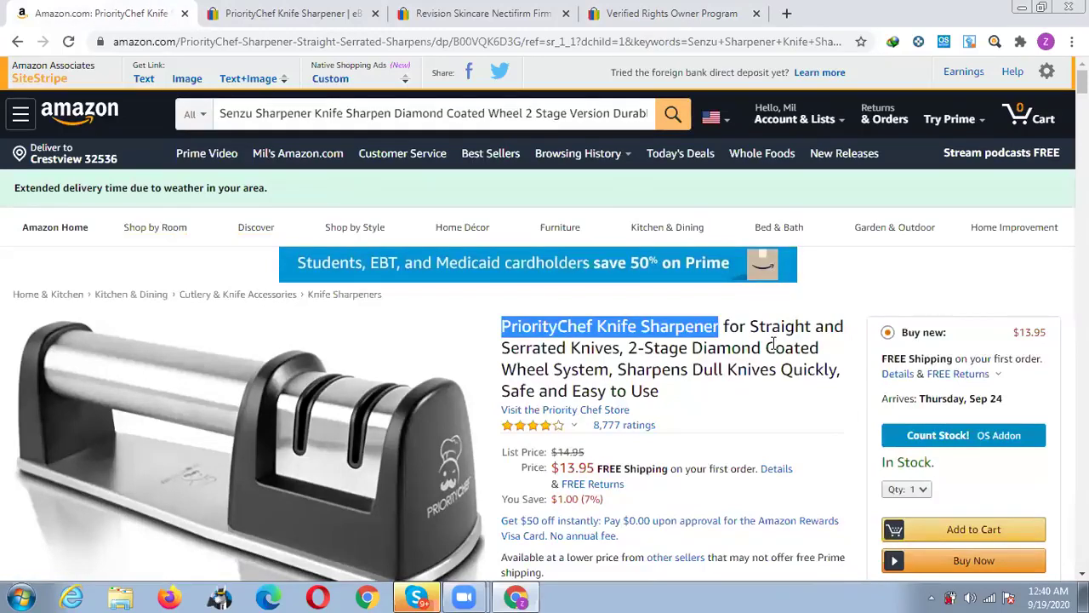
Filter the PriorityChef results to New condition and US Only item location.
left_click(311, 7)
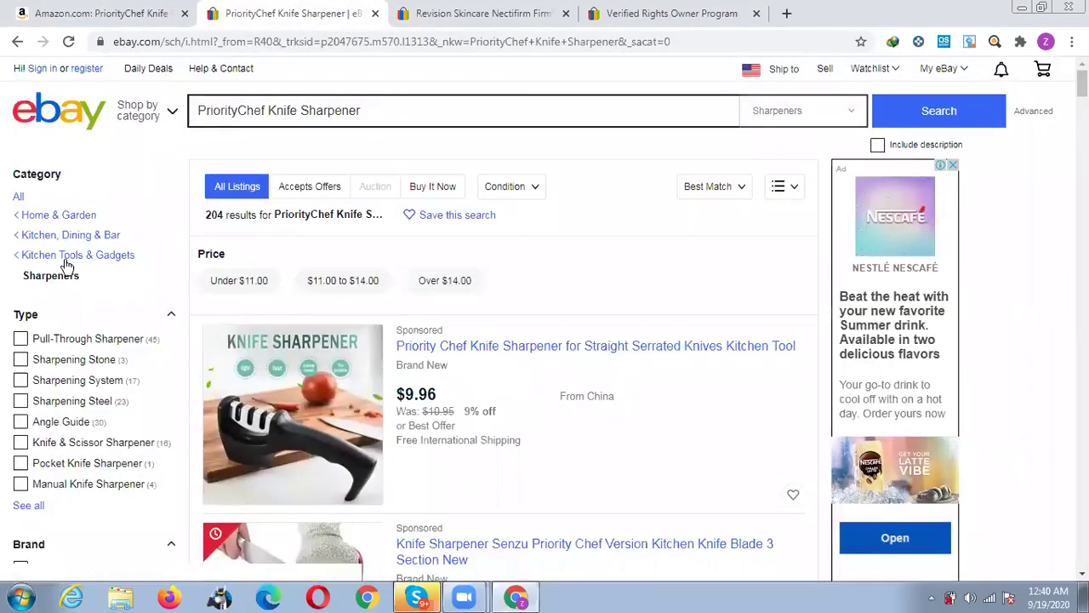
scroll(67, 268, "down", 5)
scroll(66, 268, "down", 4)
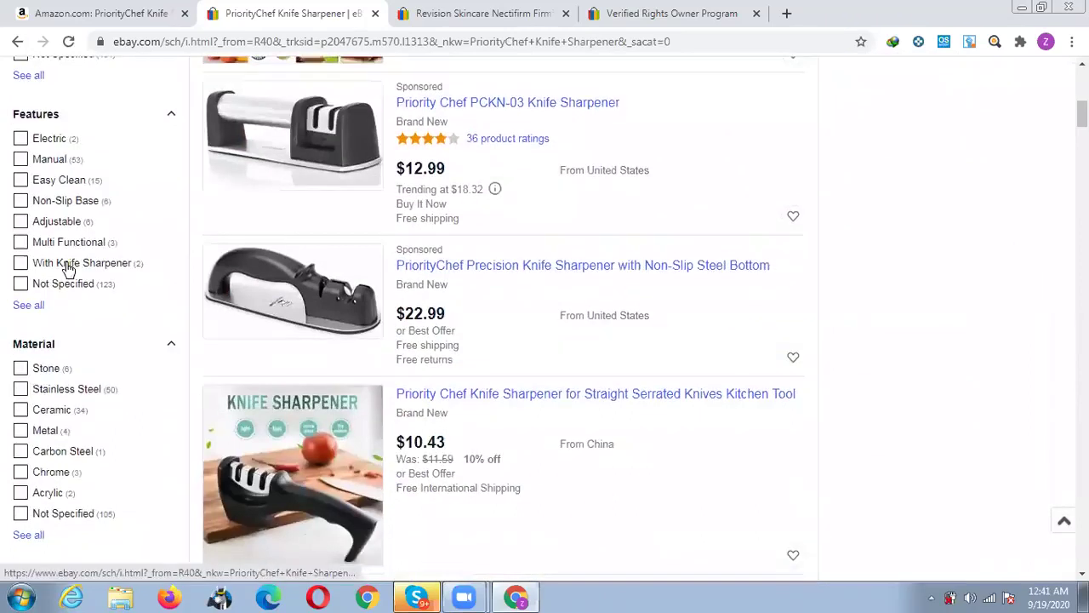
scroll(68, 268, "down", 3)
scroll(67, 270, "down", 6)
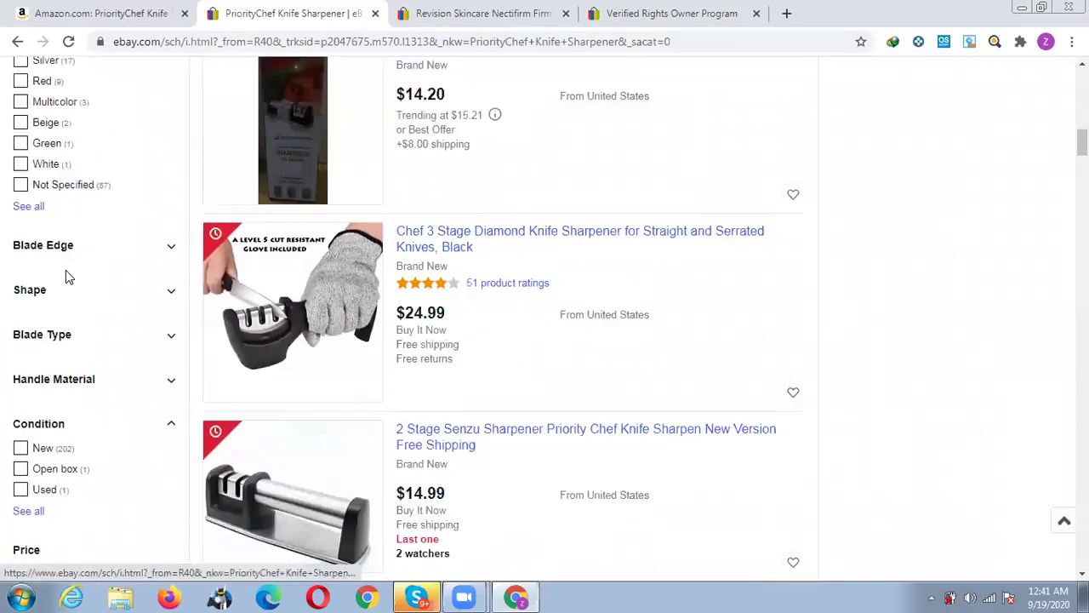
left_click(21, 290)
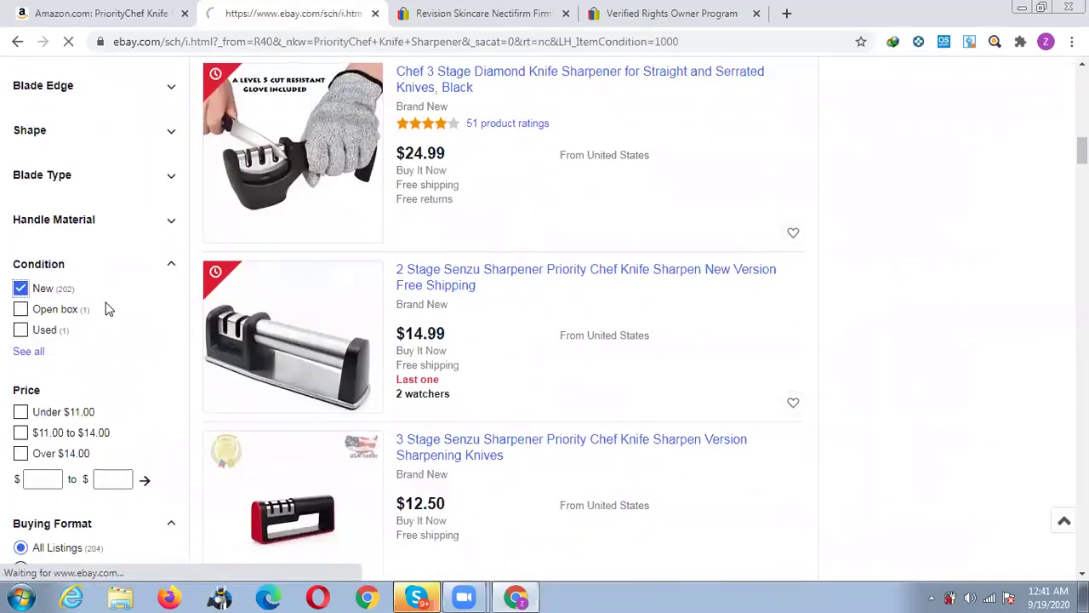
scroll(94, 313, "down", 15)
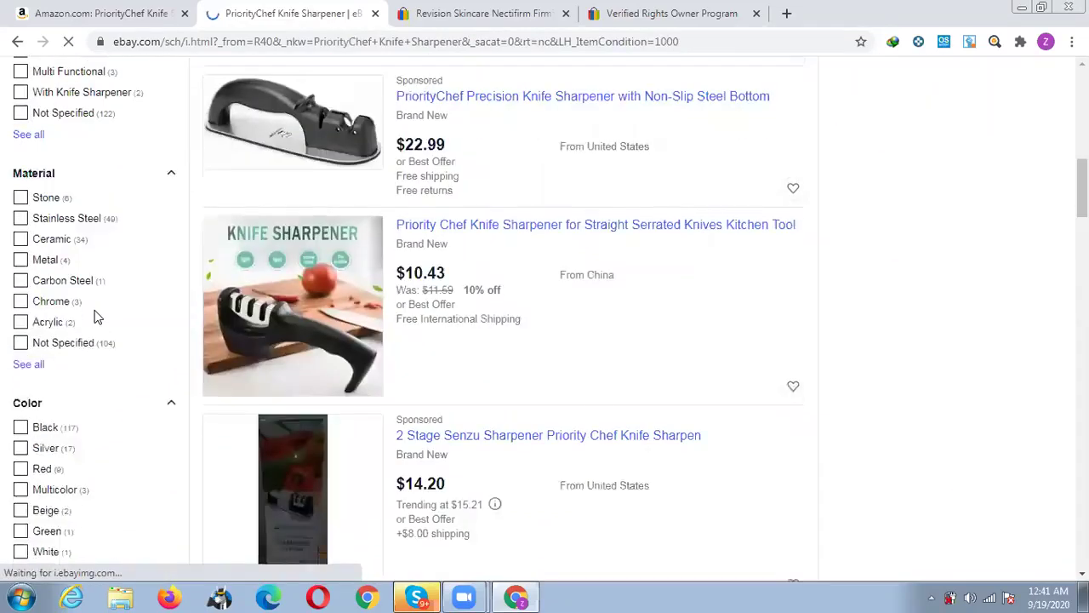
scroll(96, 317, "down", 2)
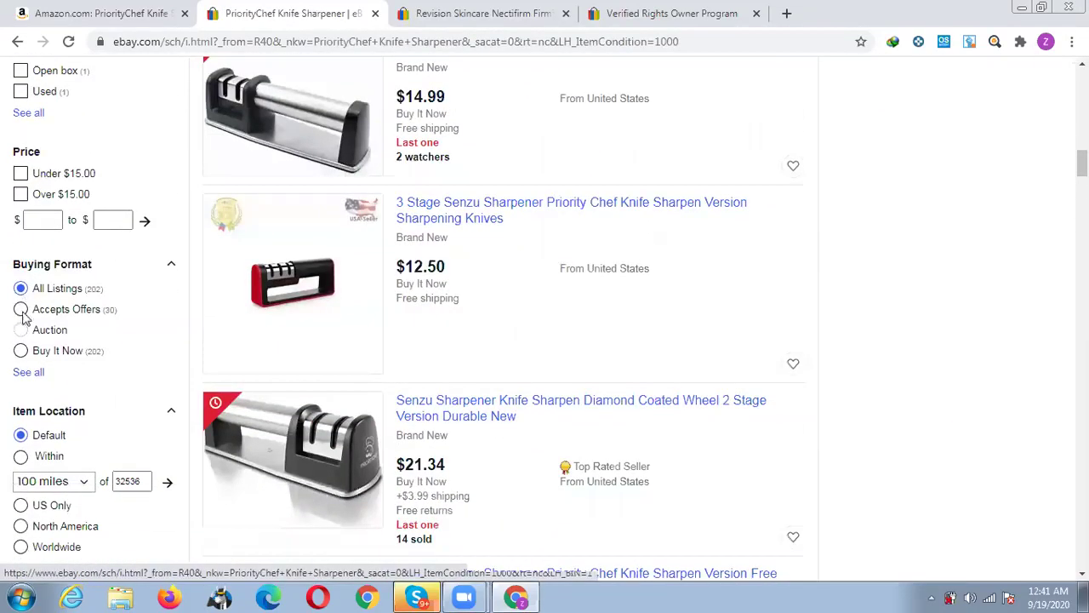
scroll(38, 362, "down", 3)
left_click(21, 266)
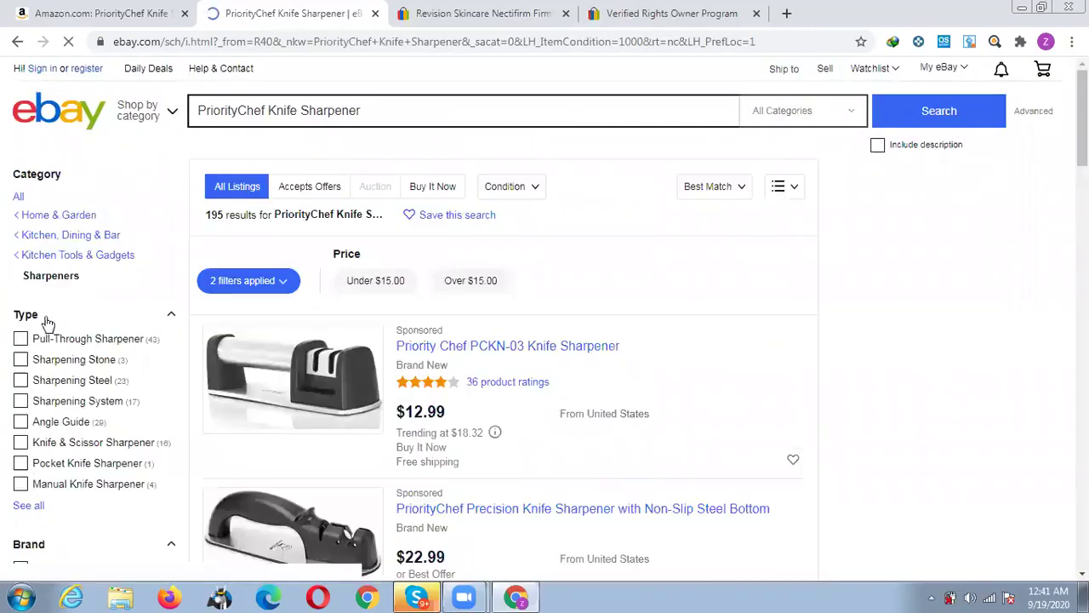
Show only completed and sold items, leaving 108 results.
scroll(47, 336, "down", 5)
scroll(51, 338, "down", 10)
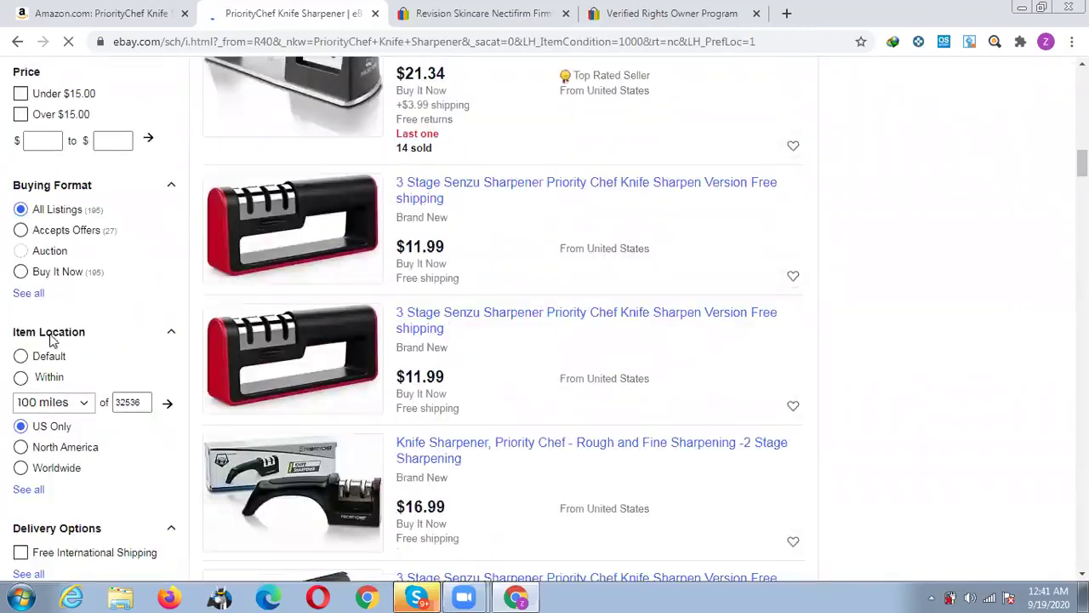
left_click(24, 399)
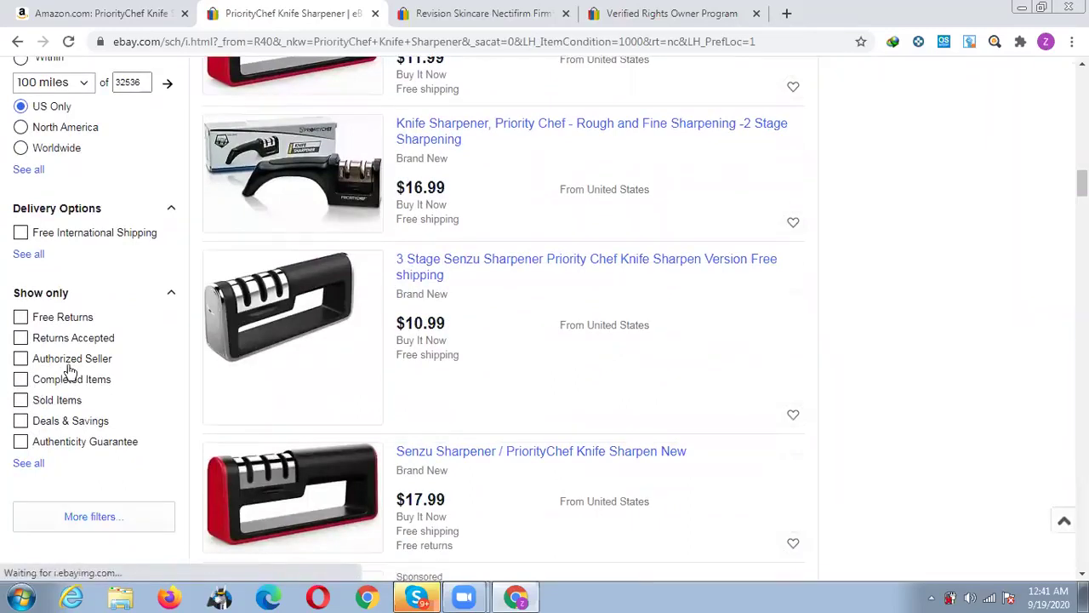
scroll(51, 383, "down", 10)
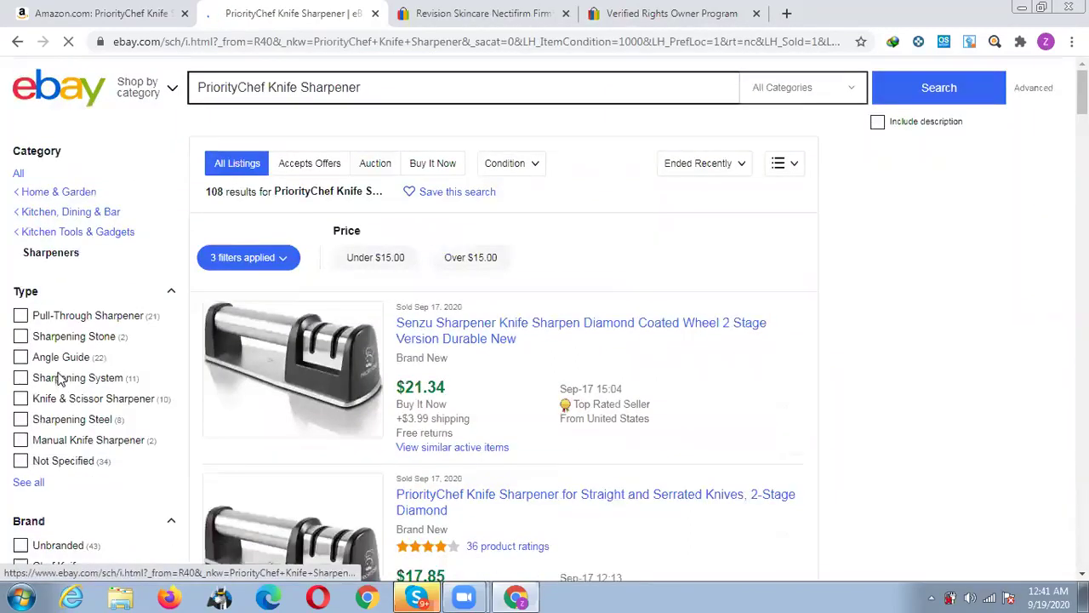
scroll(60, 377, "down", 8)
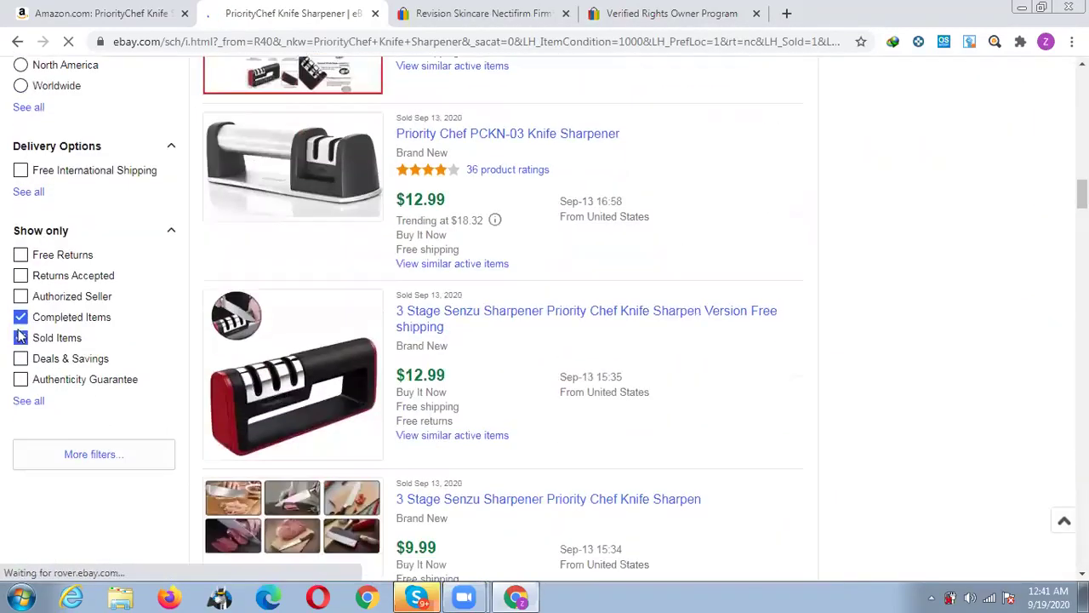
left_click(20, 317)
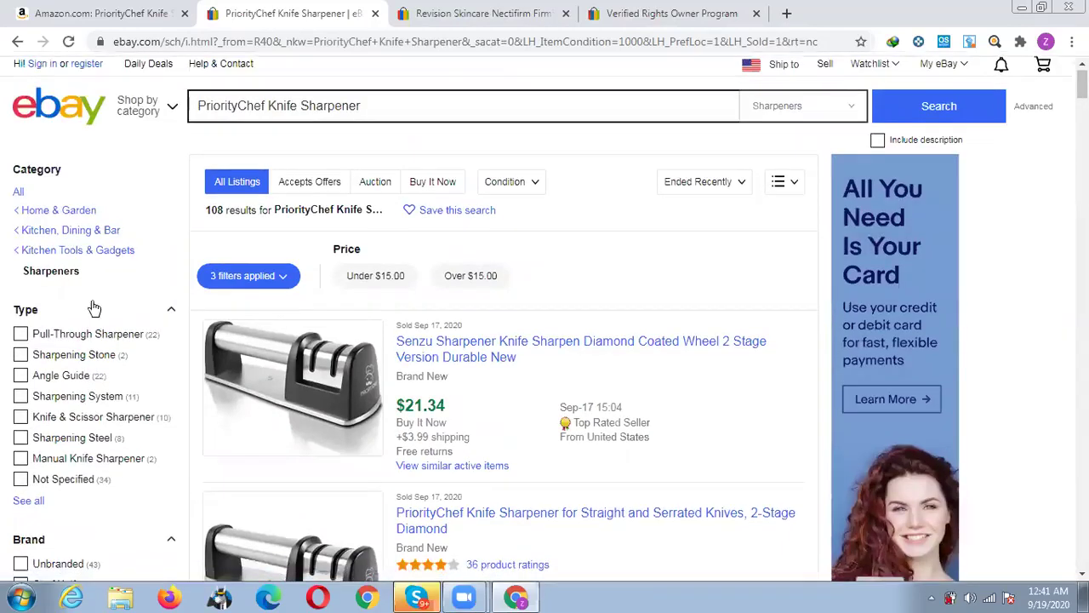
Open the sold Senzu Diamond and PriorityChef 2-Stage Diamond listings in background tabs.
scroll(383, 298, "down", 1)
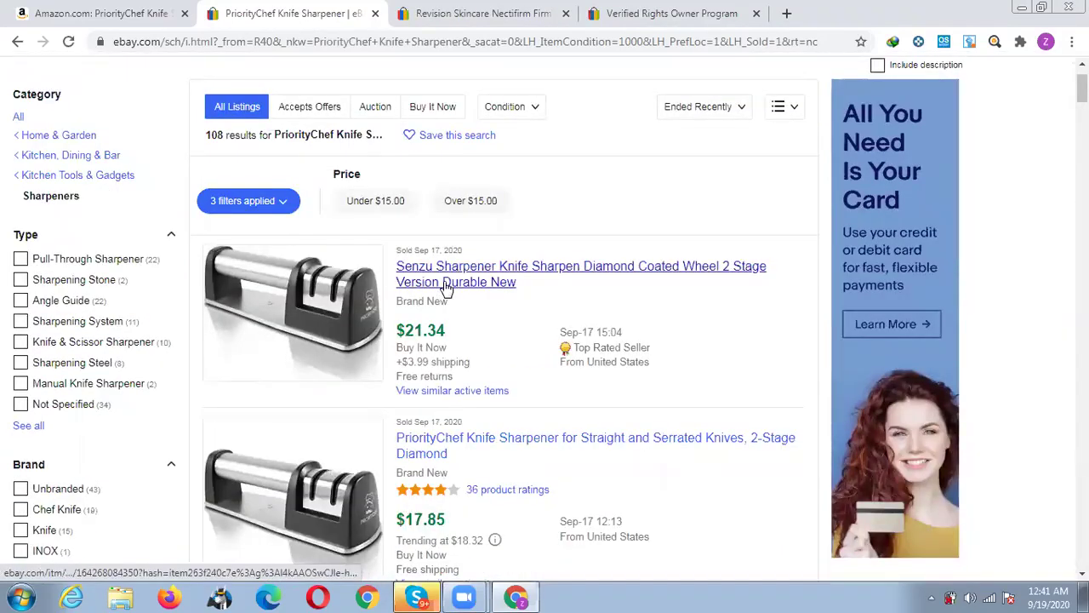
middle_click(447, 289)
left_click(107, 6)
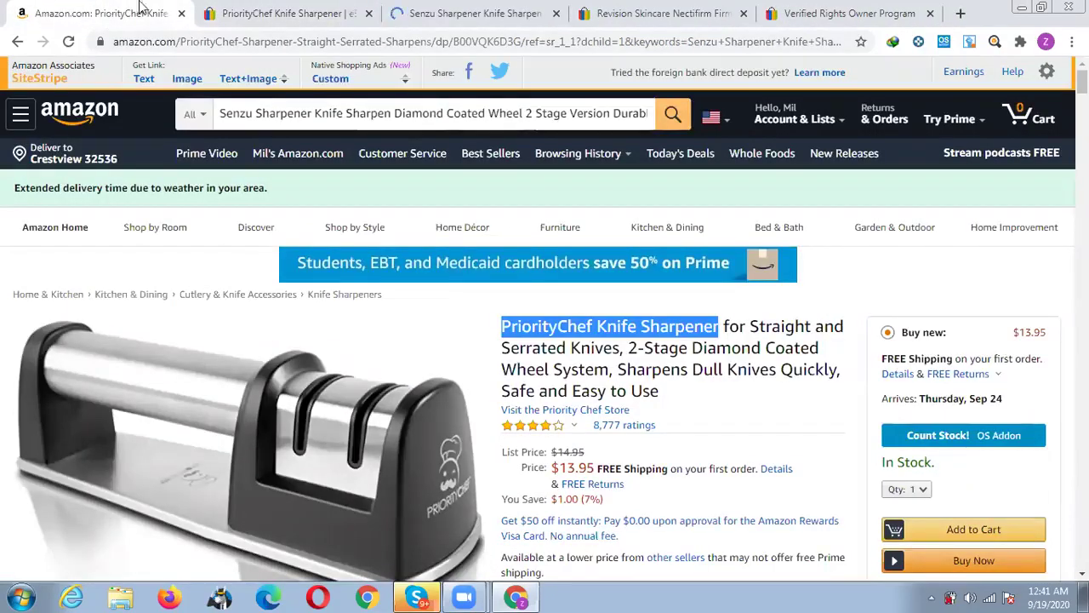
left_click(255, 12)
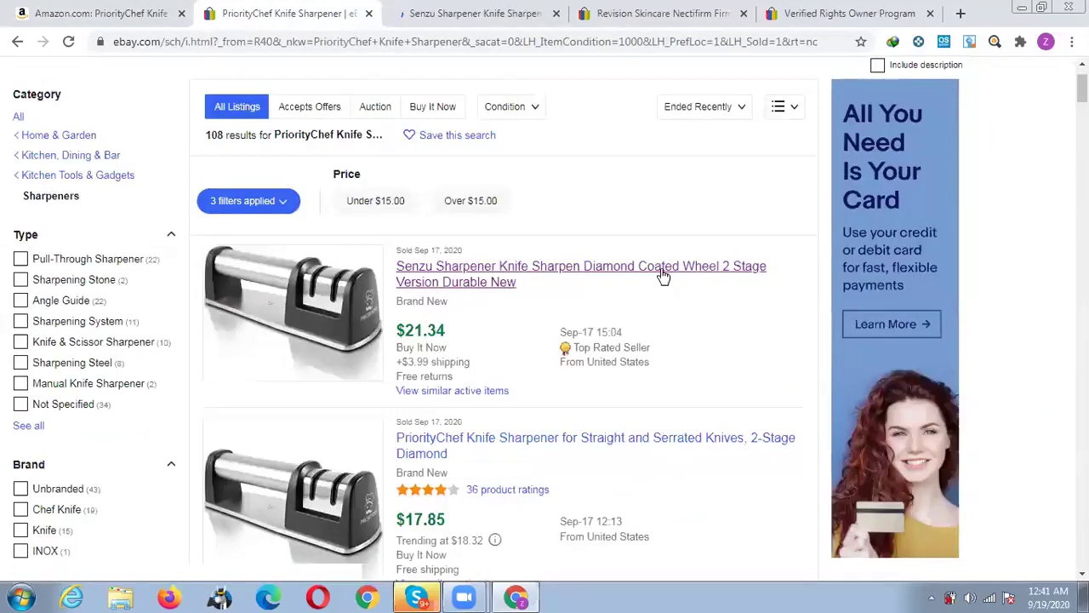
scroll(662, 271, "down", 2)
scroll(649, 321, "down", 1)
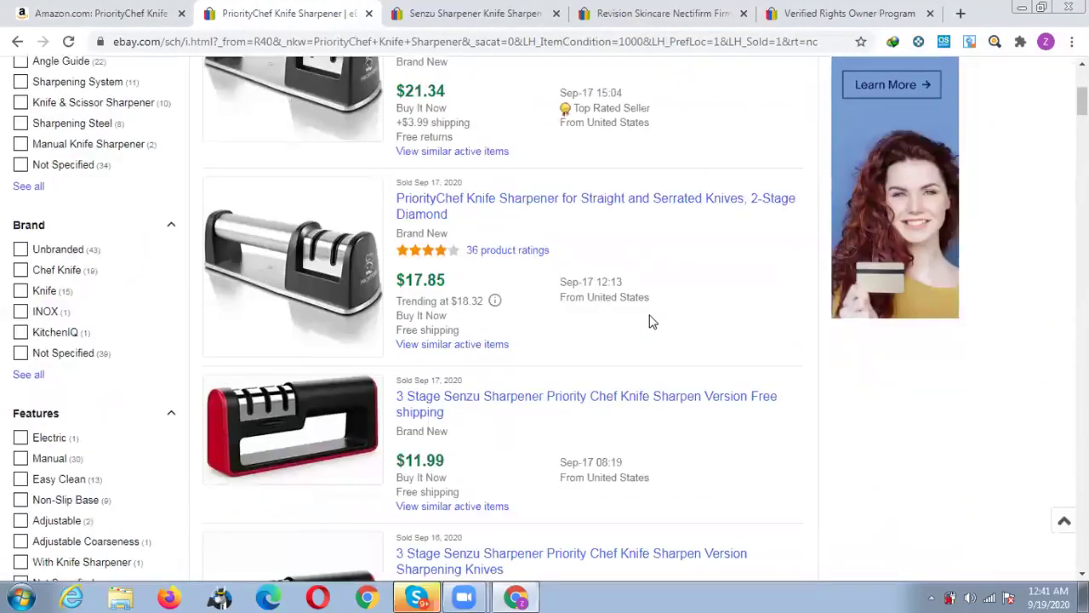
middle_click(440, 215)
Open the sold 2 Stage Senzu, $29.99 Senzu and $15.05 Senzu Diamond Coated listings in background tabs.
scroll(567, 329, "down", 1)
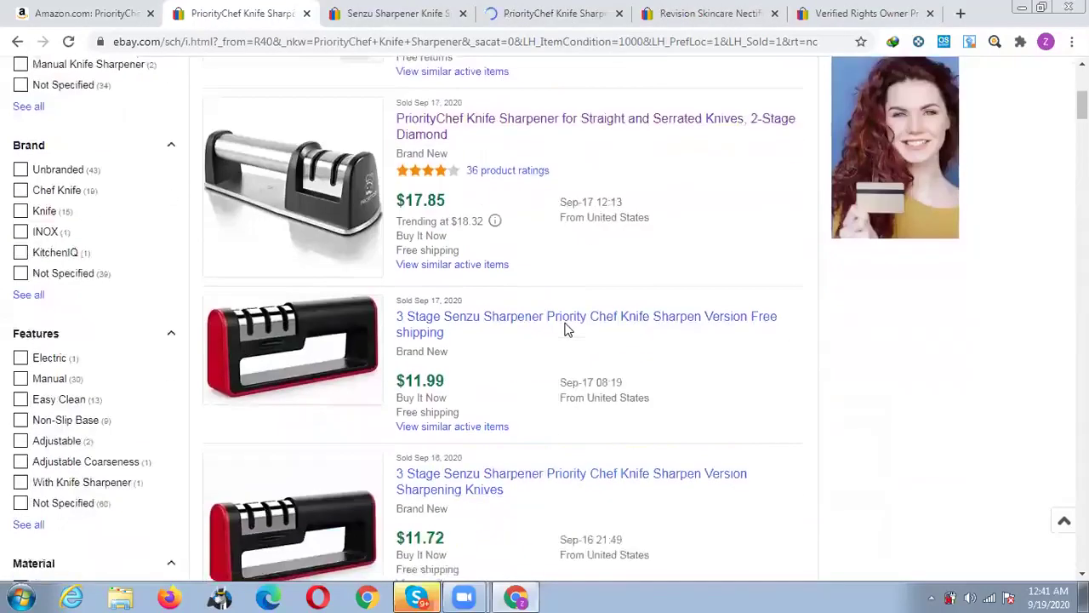
scroll(568, 329, "down", 1)
scroll(566, 321, "down", 1)
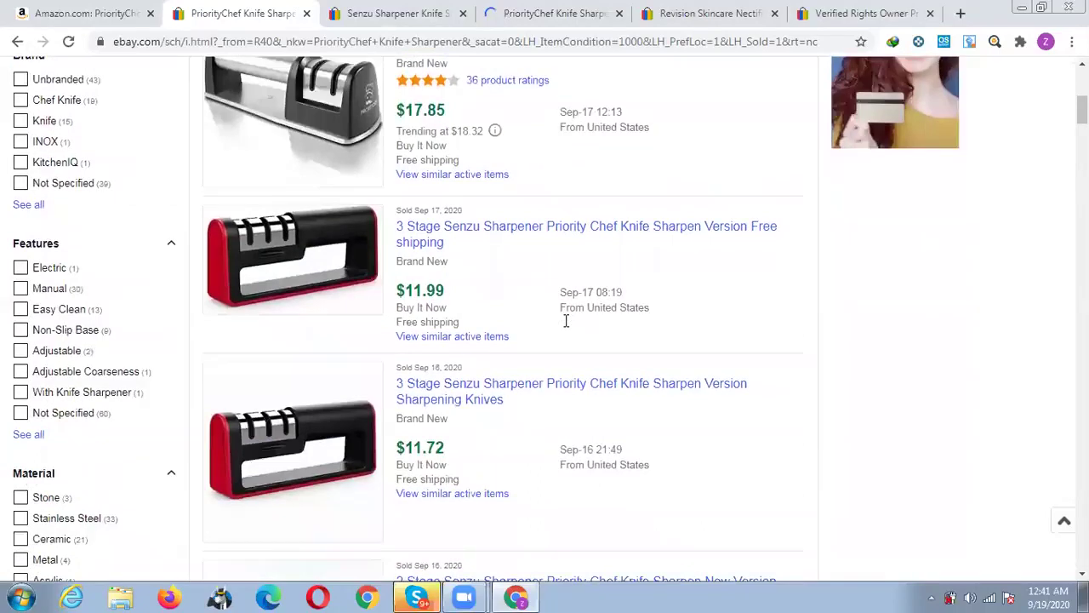
scroll(566, 321, "down", 2)
scroll(564, 319, "down", 1)
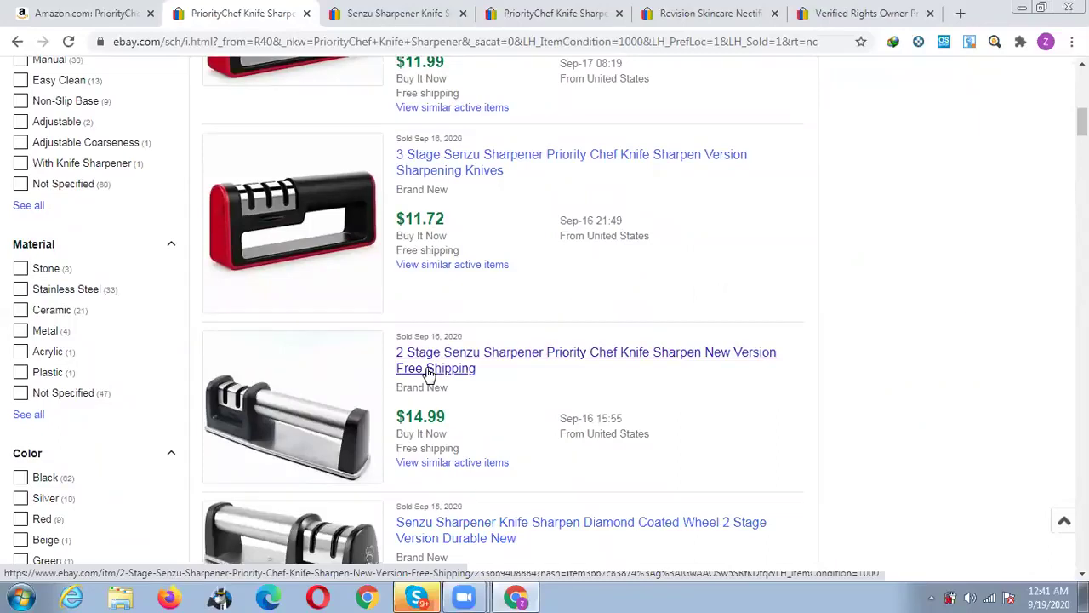
middle_click(430, 374)
scroll(554, 360, "down", 4)
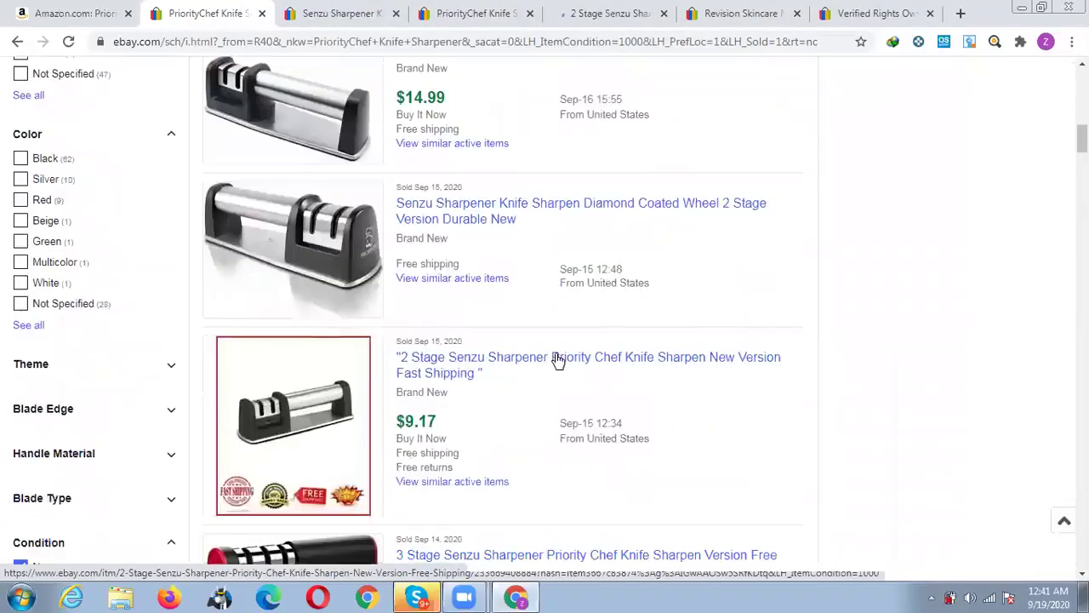
scroll(557, 360, "down", 2)
scroll(554, 360, "down", 3)
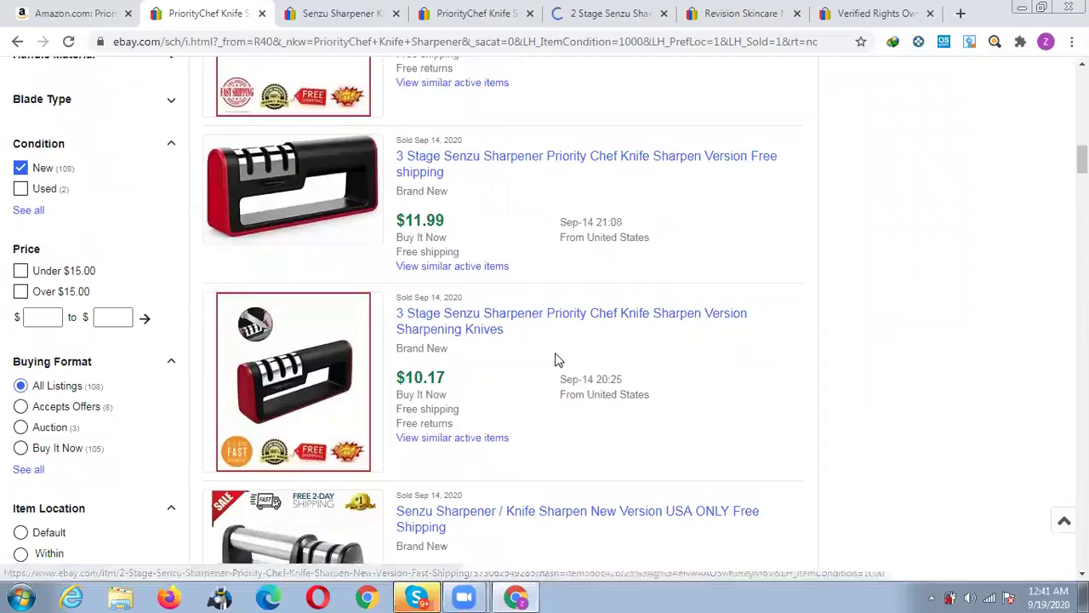
scroll(554, 360, "down", 1)
scroll(434, 357, "down", 1)
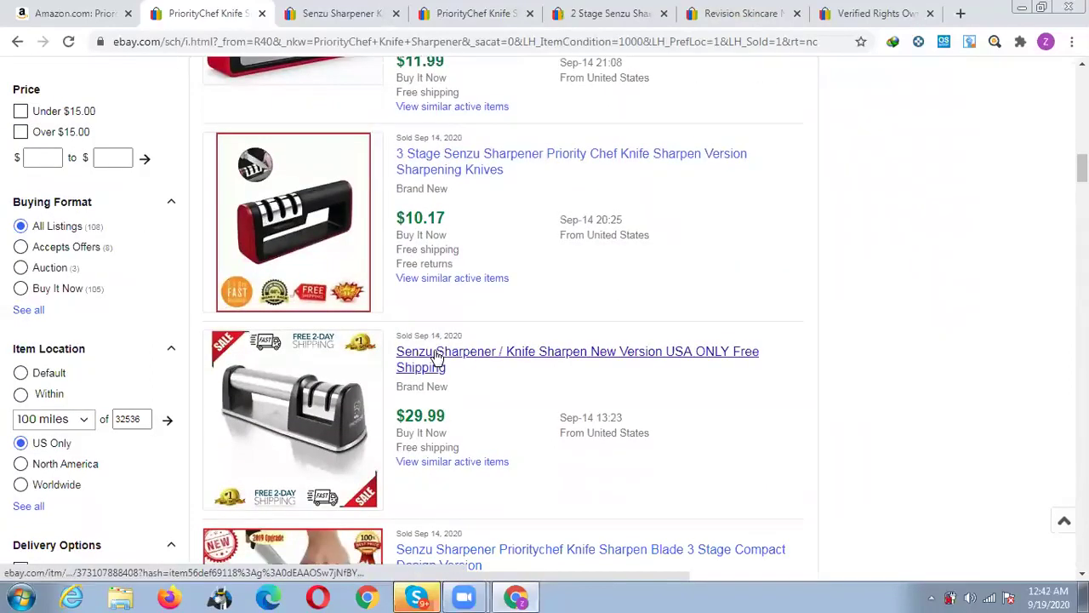
middle_click(438, 354)
scroll(442, 354, "down", 1)
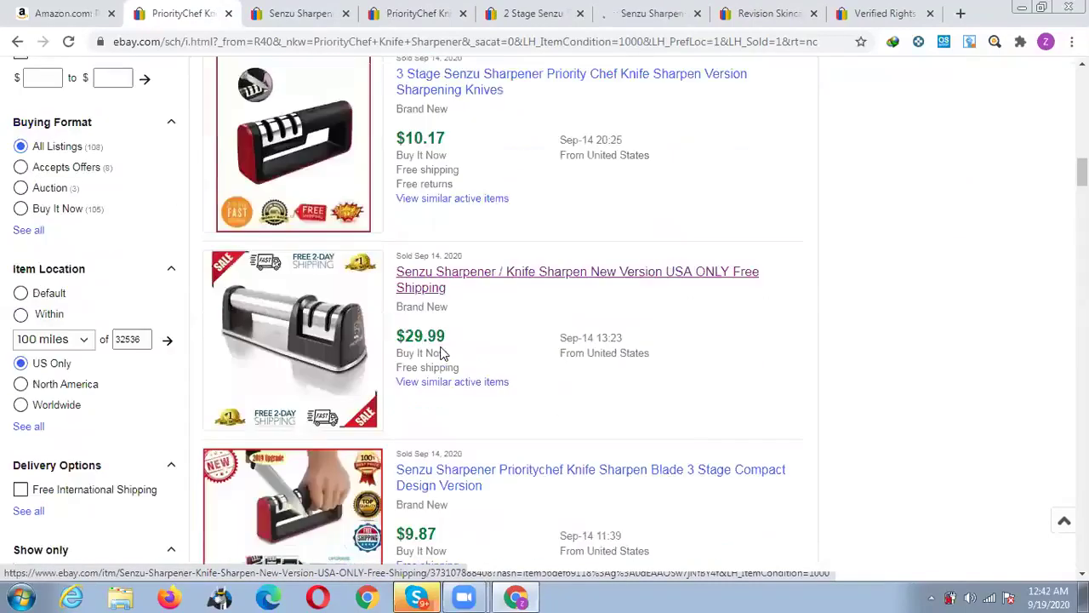
scroll(441, 348, "down", 3)
scroll(467, 354, "down", 1)
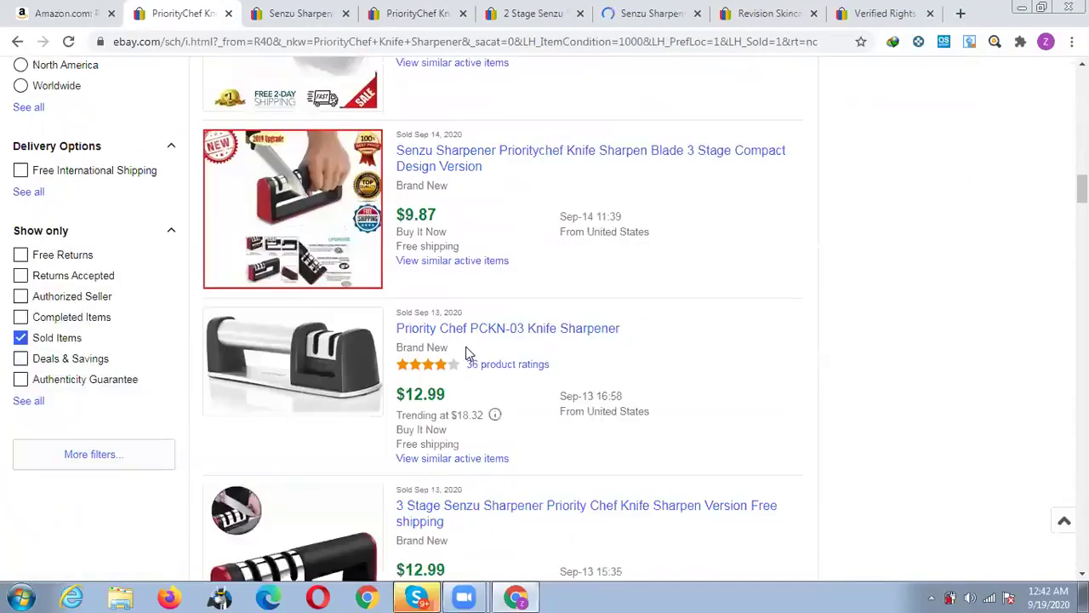
scroll(467, 353, "down", 1)
scroll(467, 353, "down", 4)
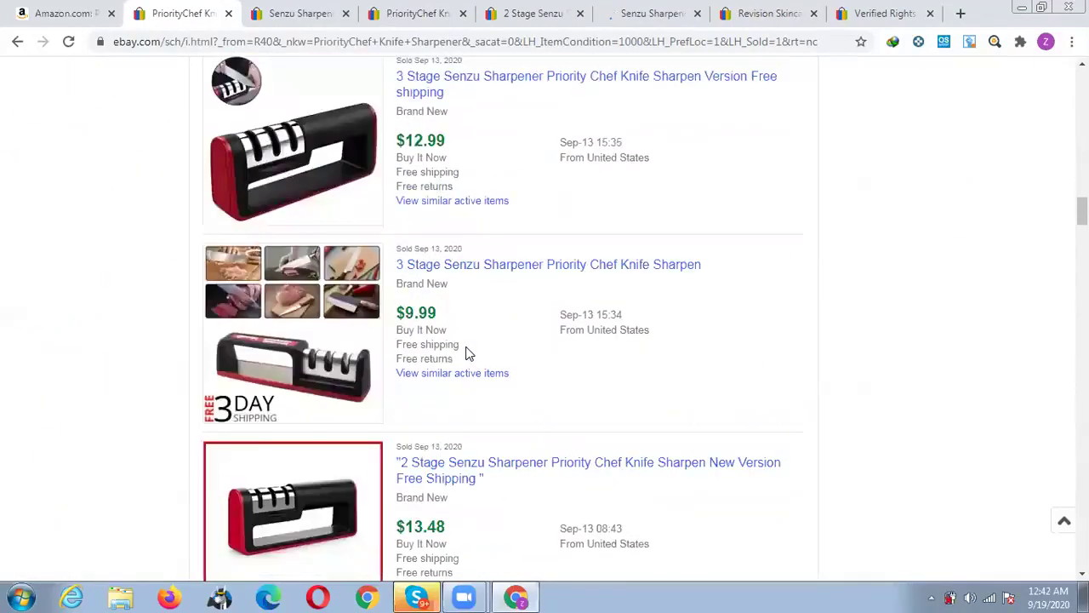
scroll(467, 353, "down", 3)
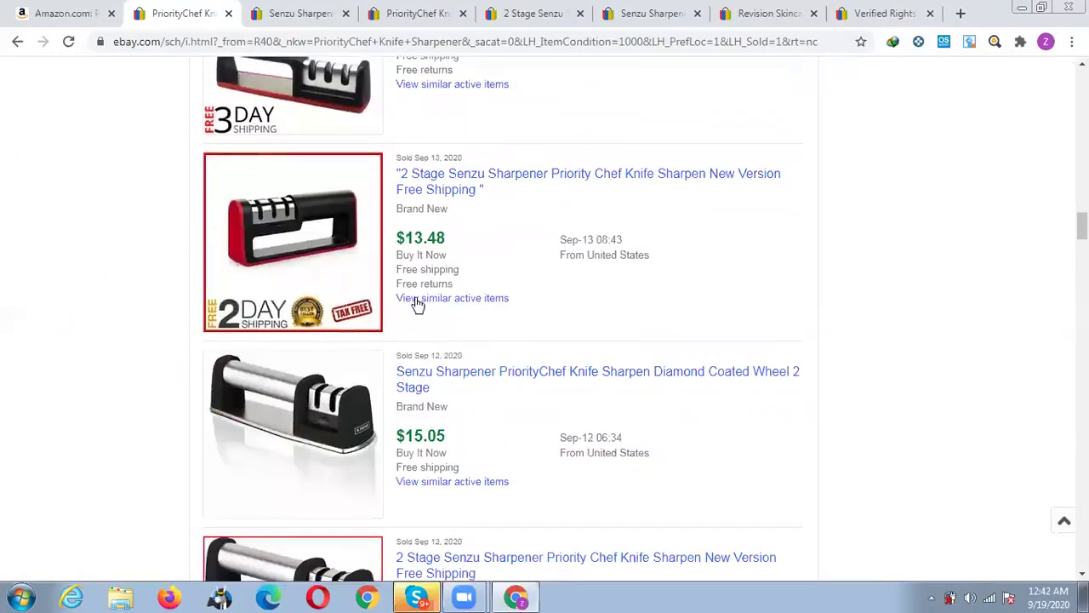
scroll(414, 301, "down", 1)
middle_click(461, 292)
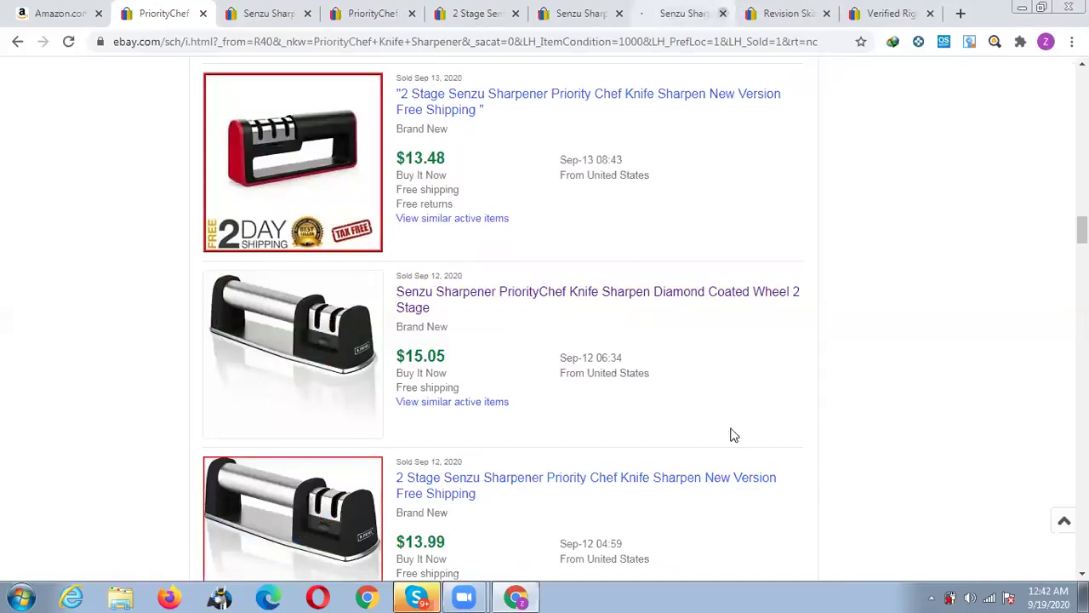
left_click(308, 10)
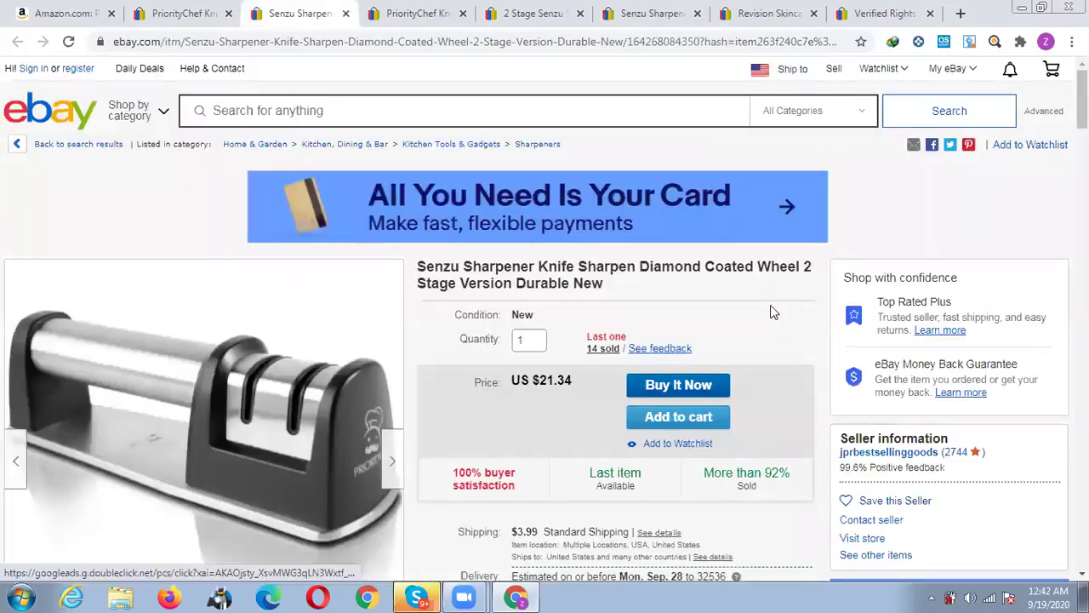
scroll(600, 270, "down", 1)
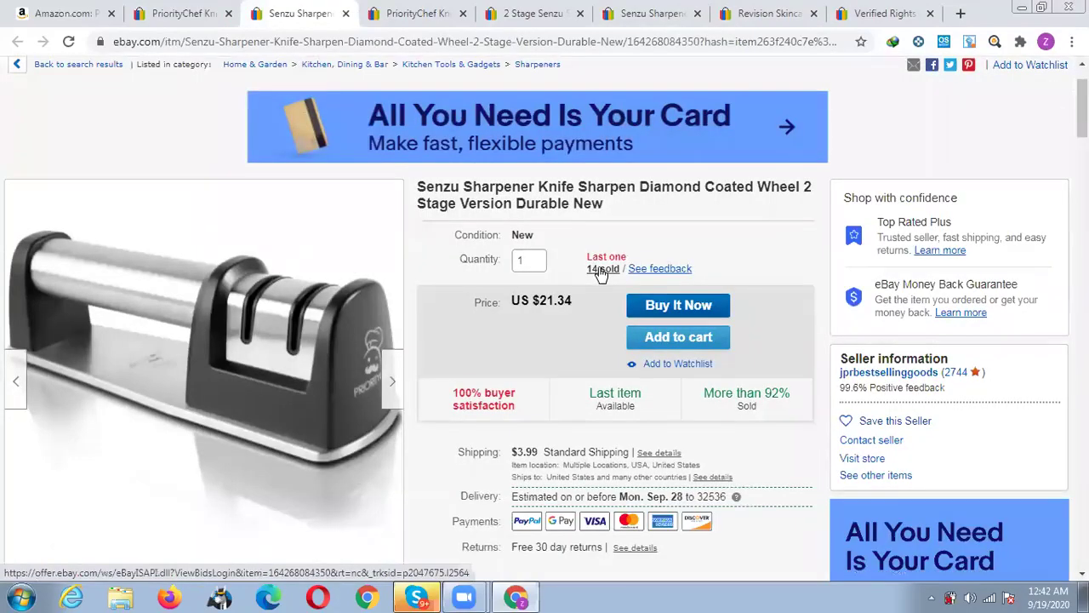
left_click(600, 271)
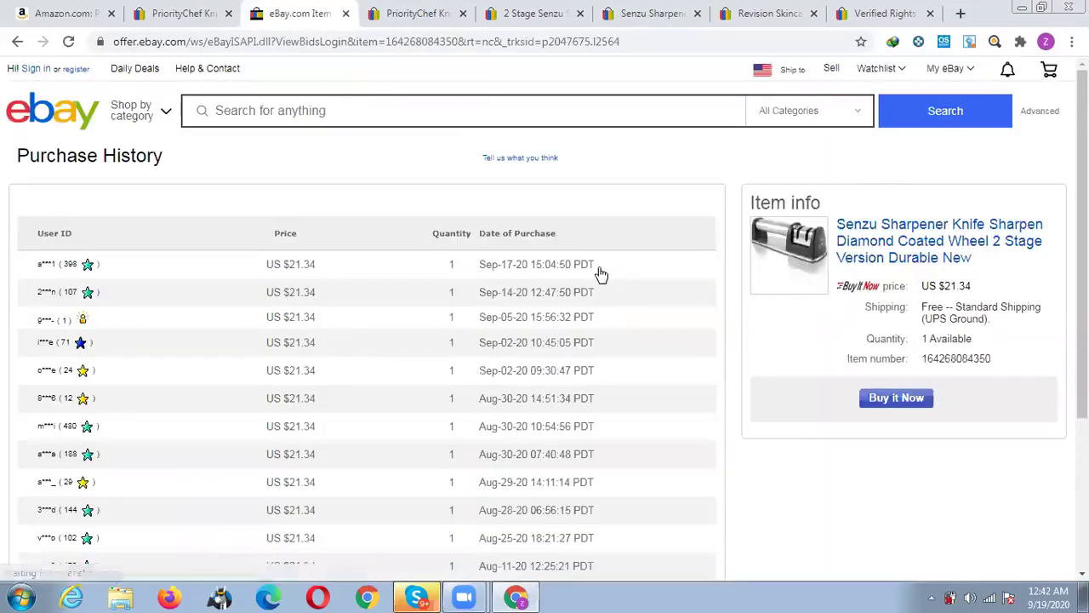
scroll(600, 274, "down", 2)
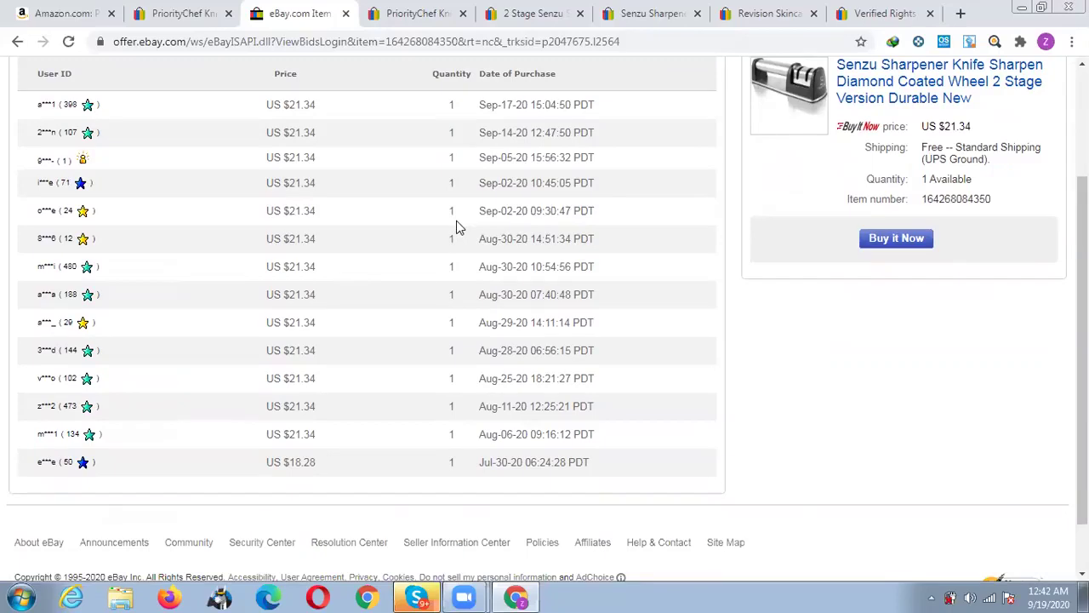
left_click_drag(456, 217, 449, 109)
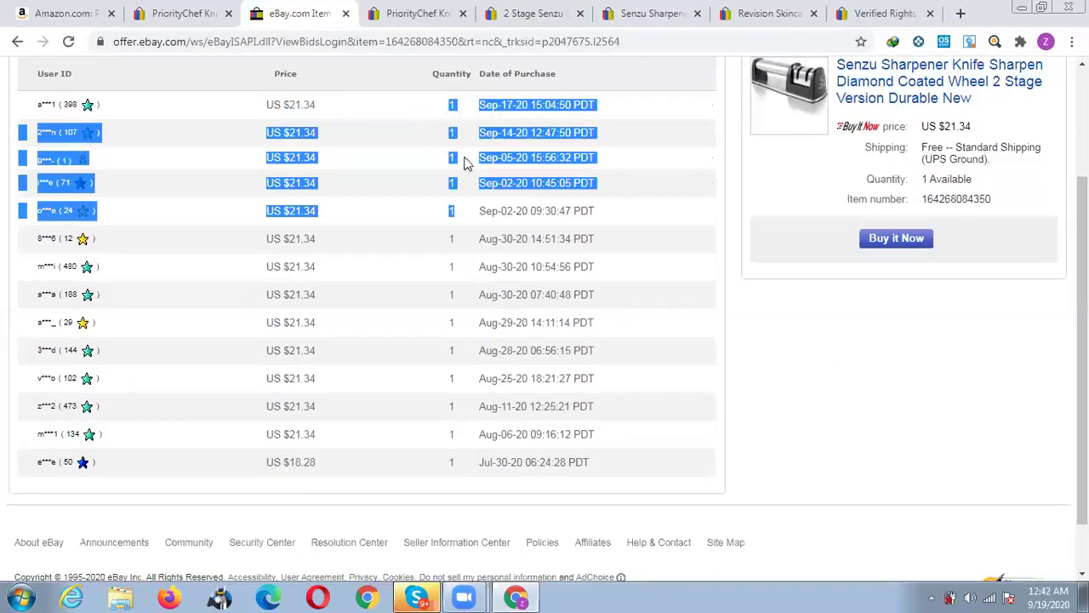
left_click(466, 197)
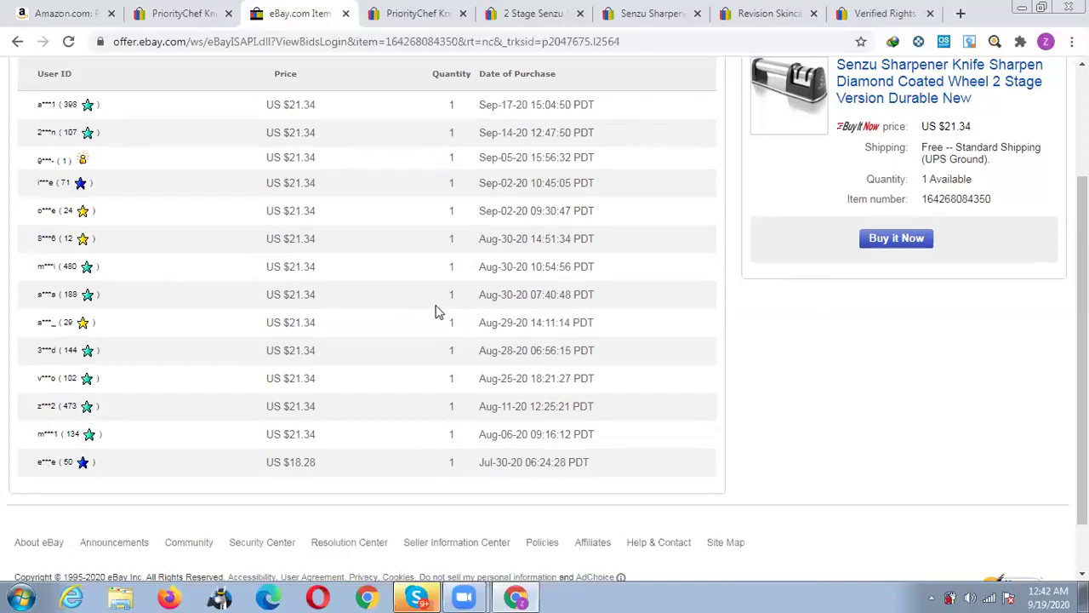
scroll(405, 321, "up", 2)
Review the purchase history of the PriorityChef and 2 Stage Senzu sold listings.
left_click(399, 8)
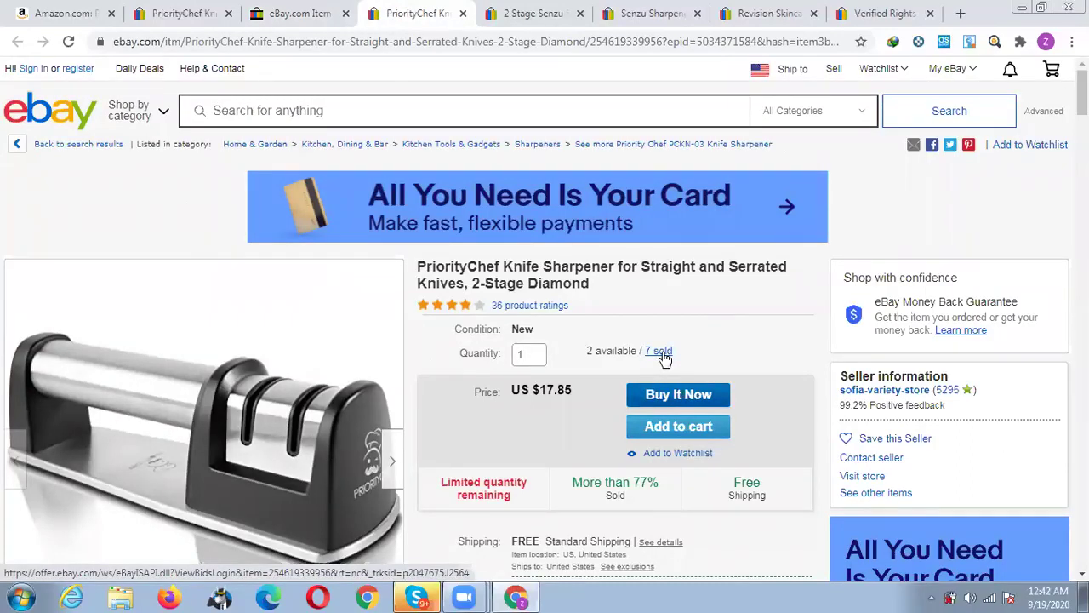
left_click(663, 353)
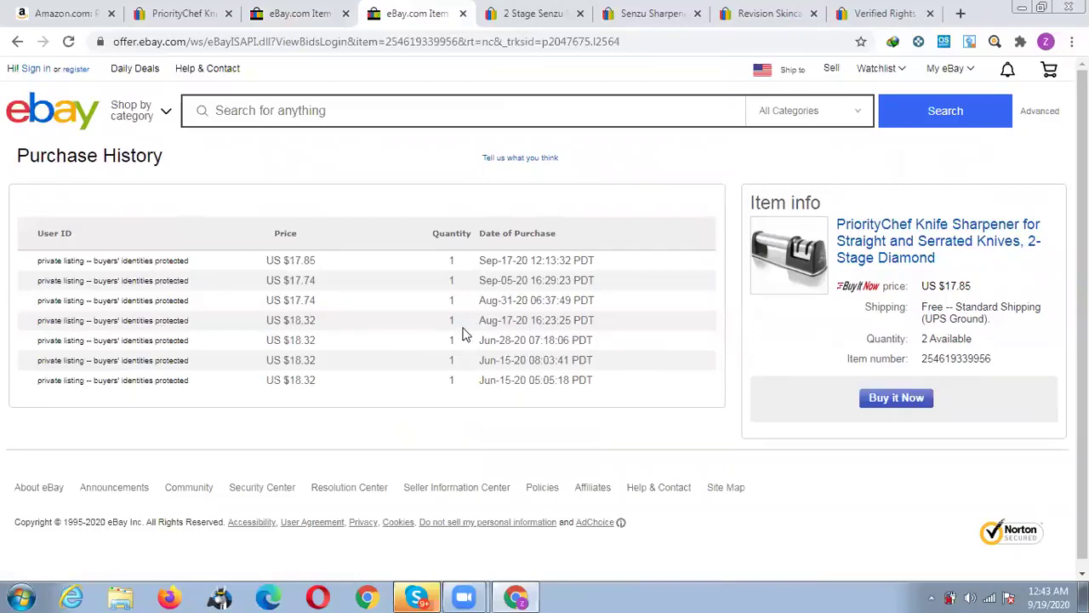
left_click(464, 14)
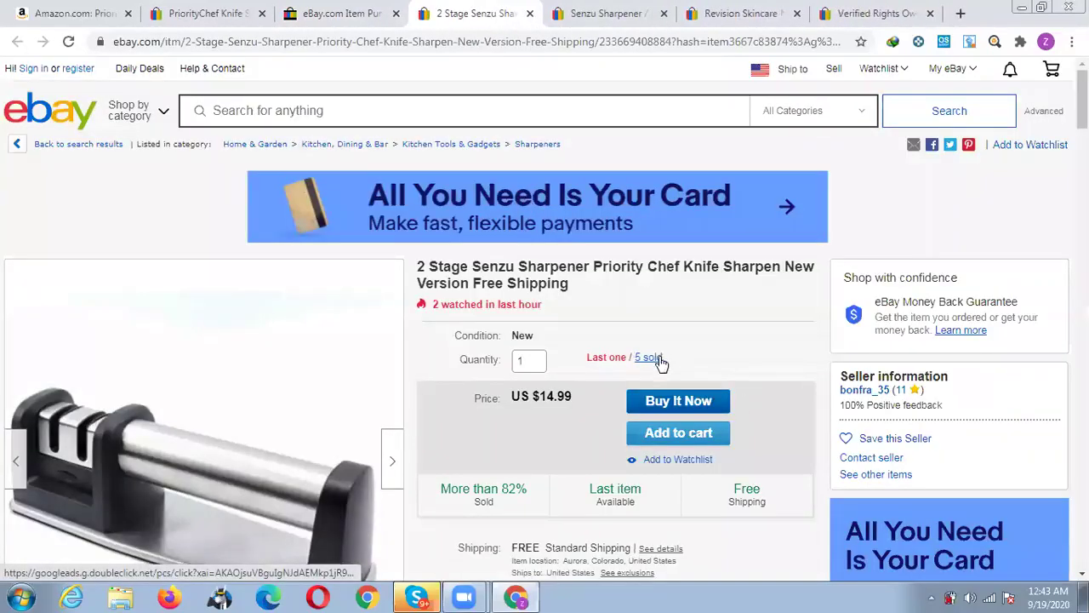
left_click(660, 358)
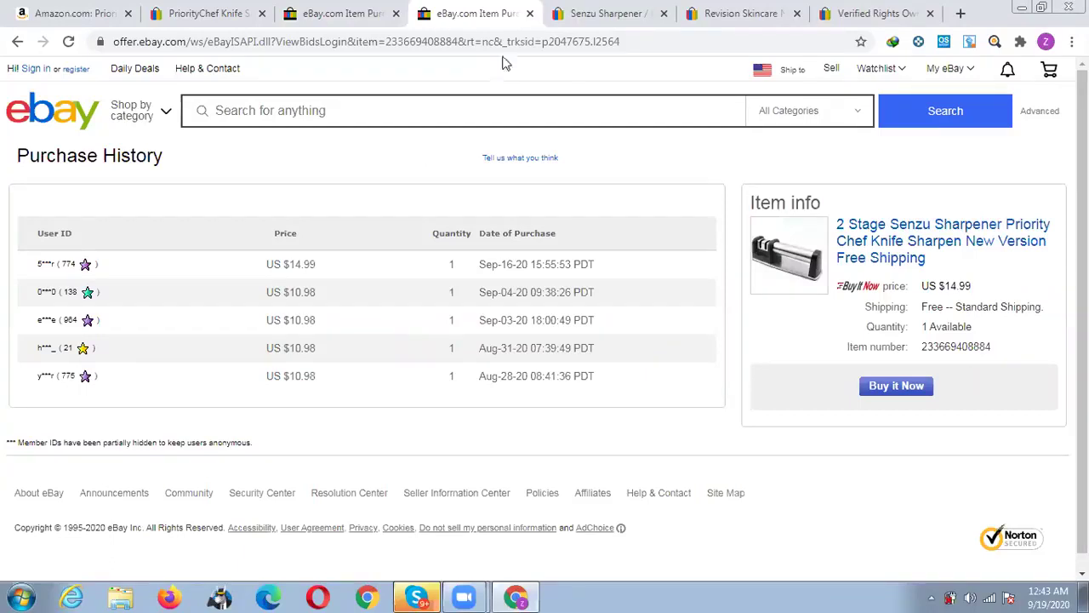
left_click(531, 13)
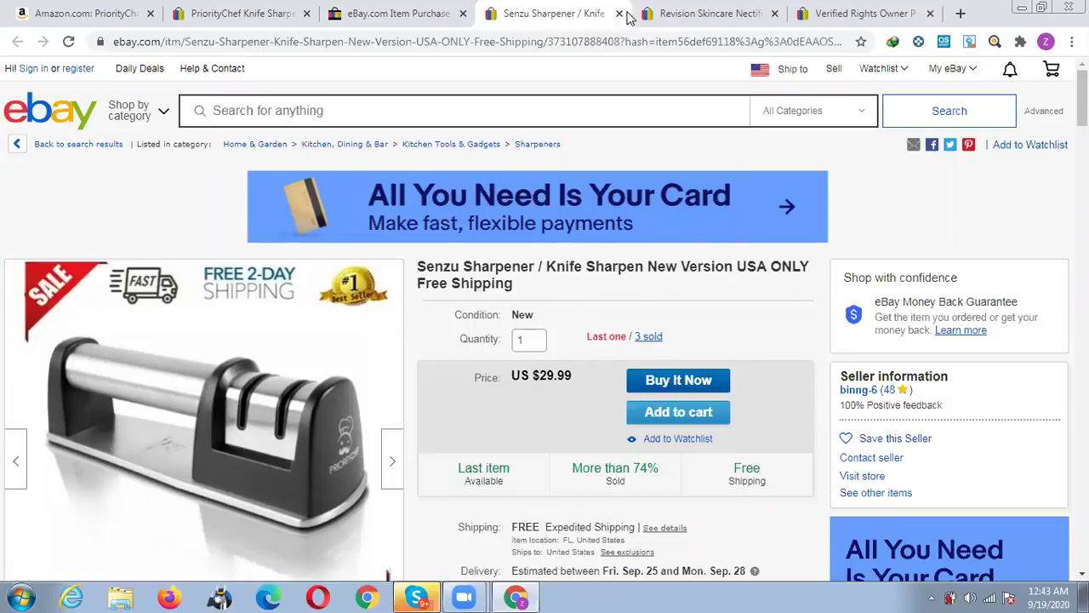
Close the Senzu and Revision Skincare listing tabs and start a new blank tab.
middle_click(572, 15)
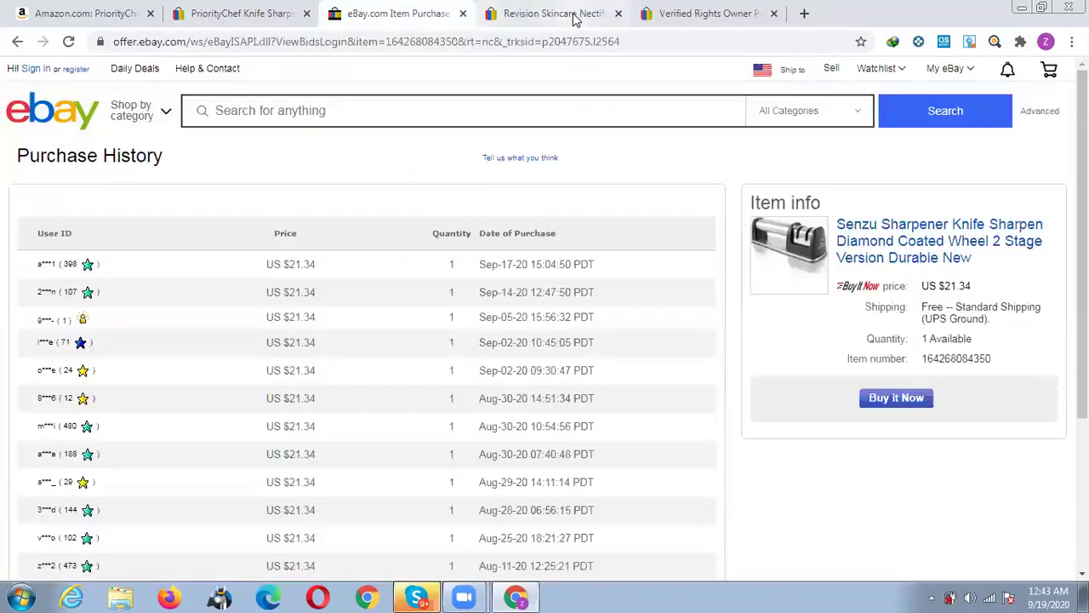
left_click(582, 15)
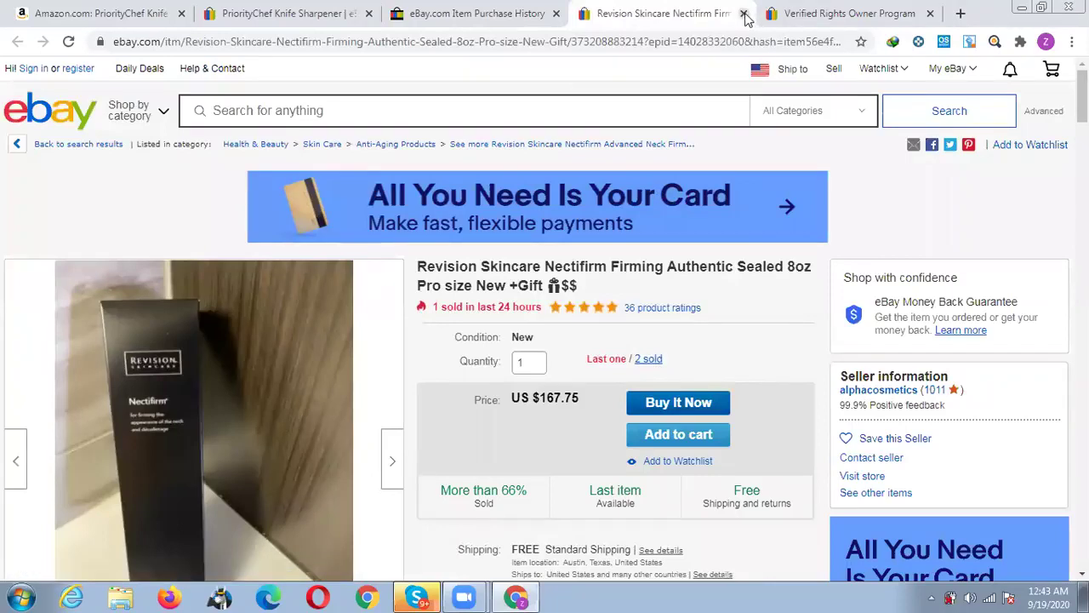
key("ctrl+w")
left_click(494, 11)
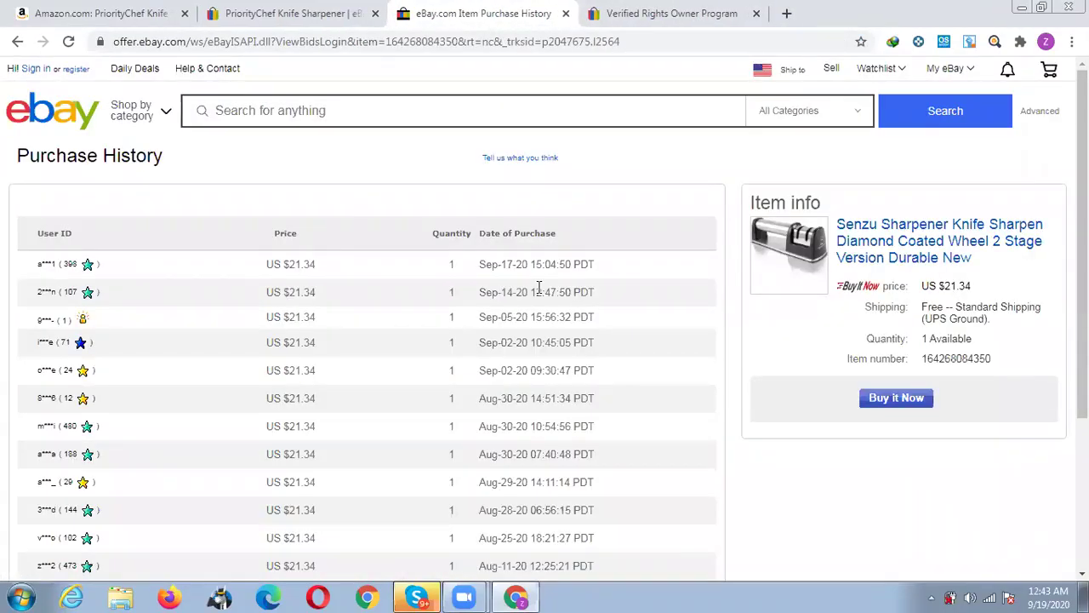
left_click_drag(939, 287, 973, 294)
left_click(928, 287)
left_click(789, 14)
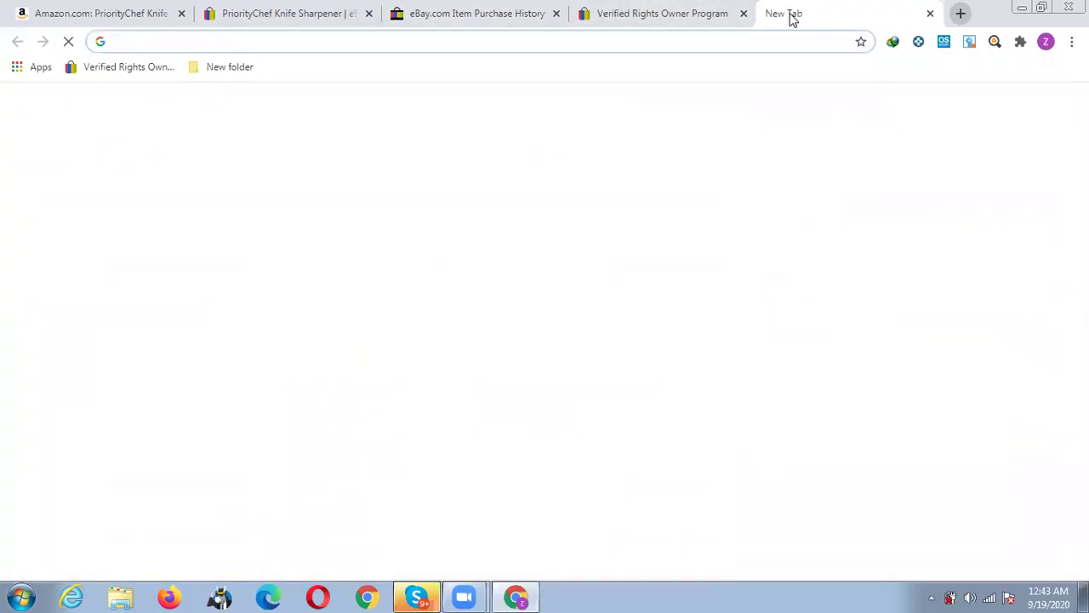
Load gmail.com and open the shared research spreadsheet from the 'Invitation to edit' email.
type("gmail.com")
key("Return")
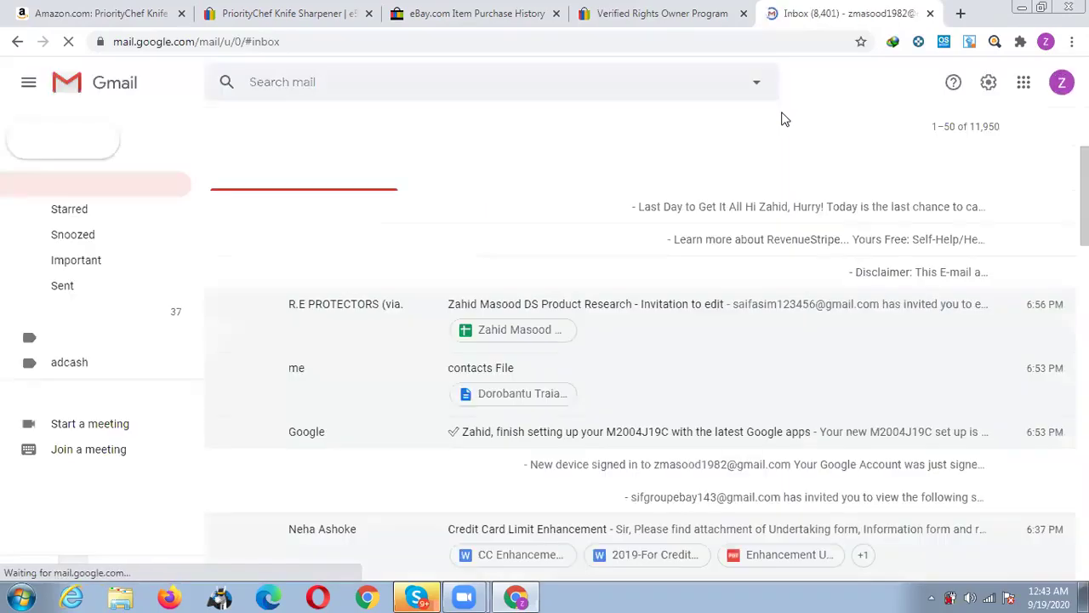
left_click(386, 318)
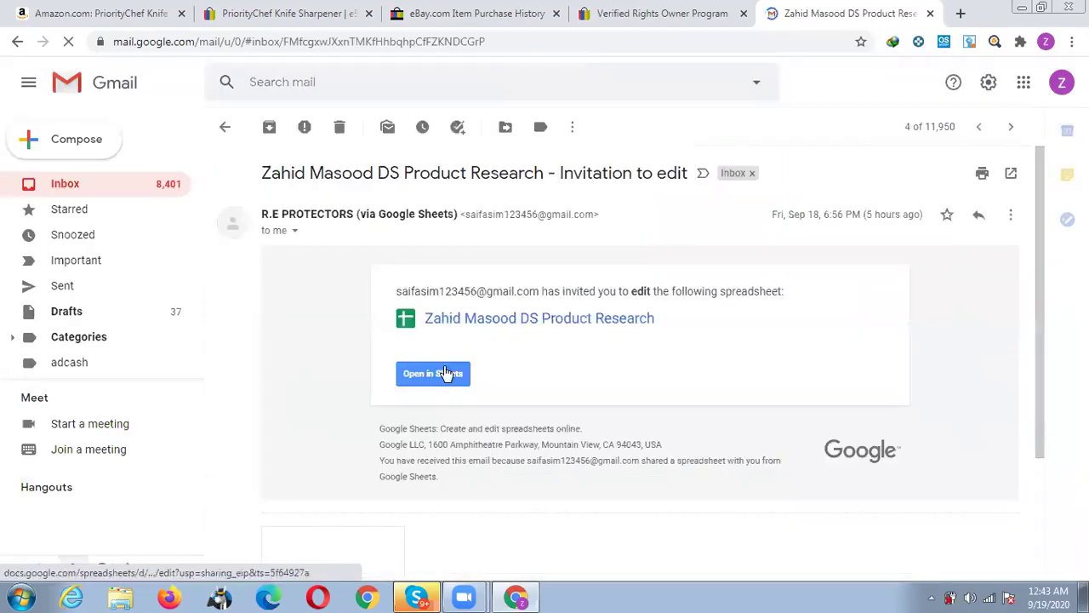
left_click(447, 371)
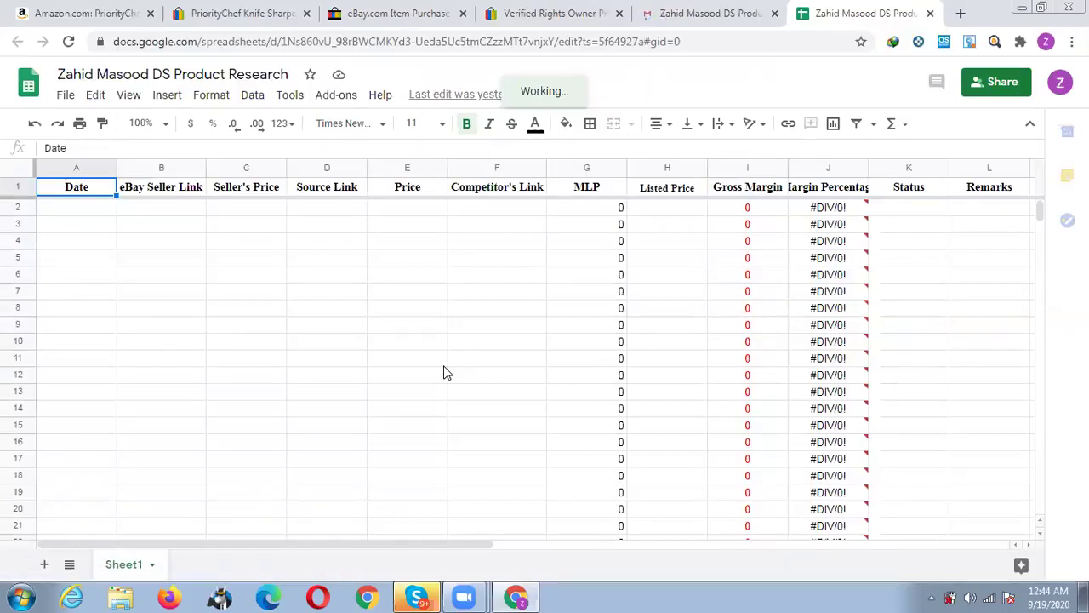
Enter 19.09.2020 in cell A2 under Date, correcting typos, then go back to the VeRO page.
left_click(60, 213)
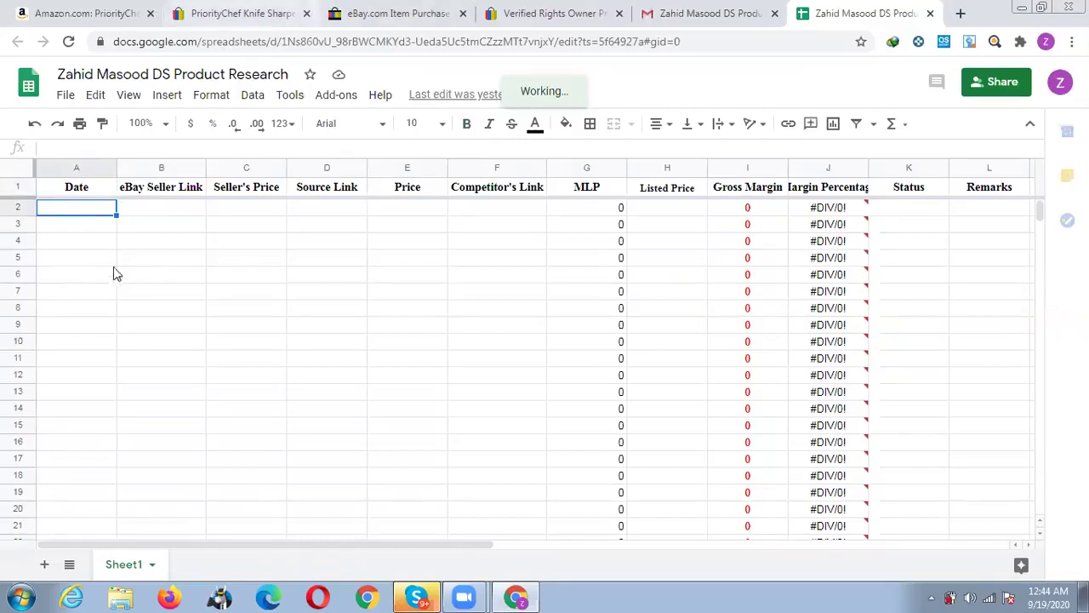
double_click(77, 209)
type("19.09.2020")
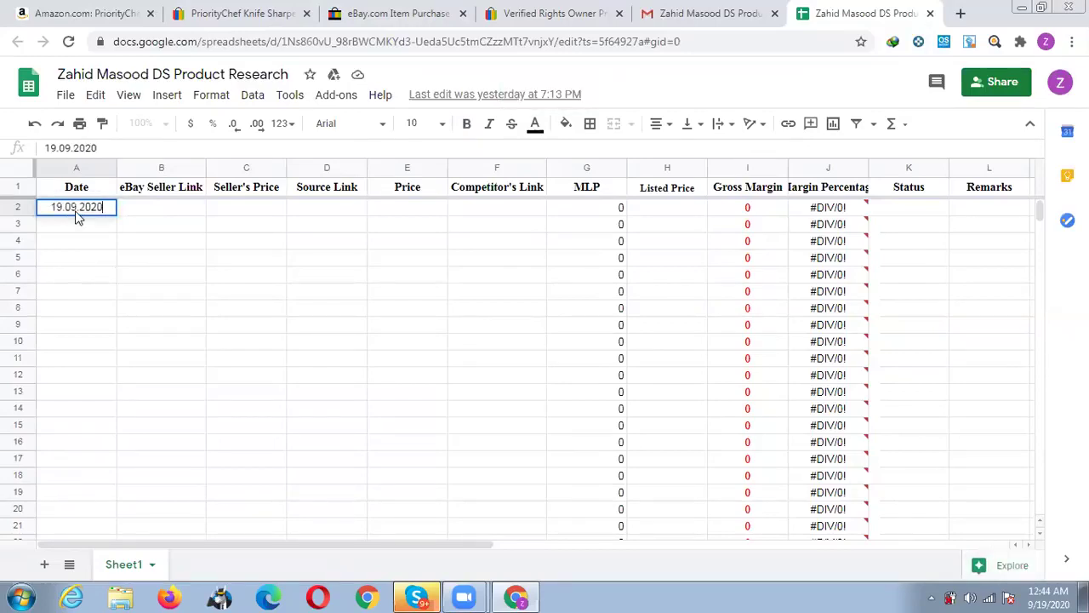
key("Tab")
left_click(536, 12)
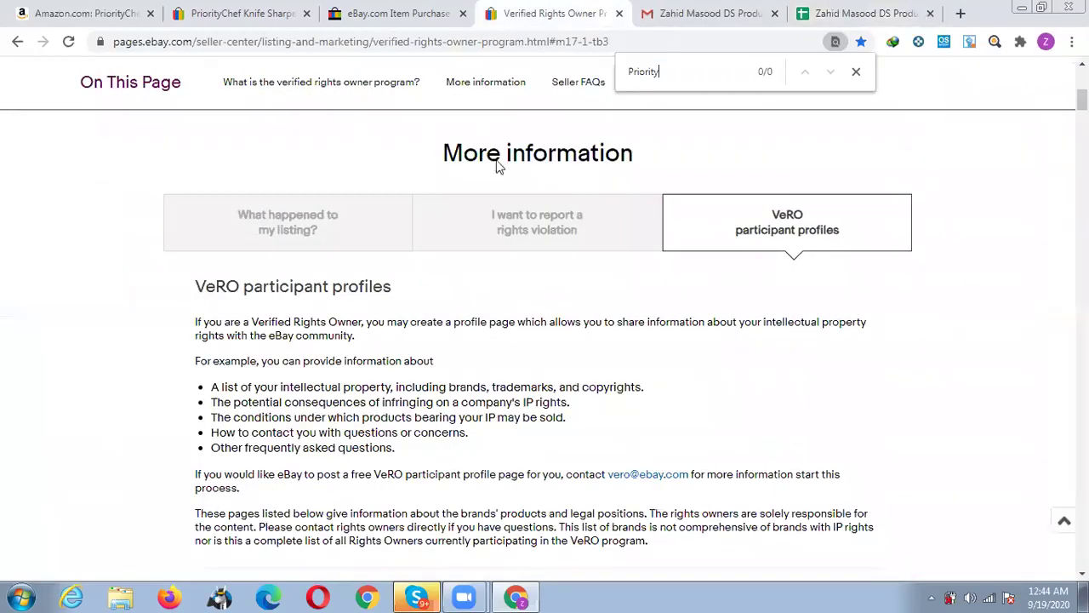
Copy the eBay Senzu Sharpener listing URL (US $21.34, 14 sold) and go to the research sheet.
left_click(388, 14)
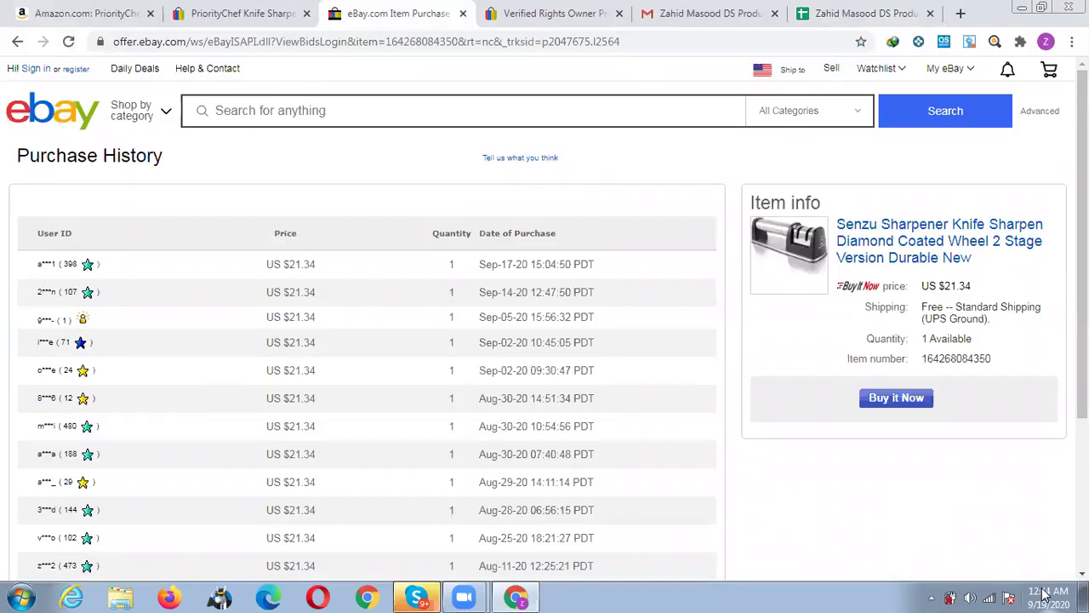
mouse_move(1045, 593)
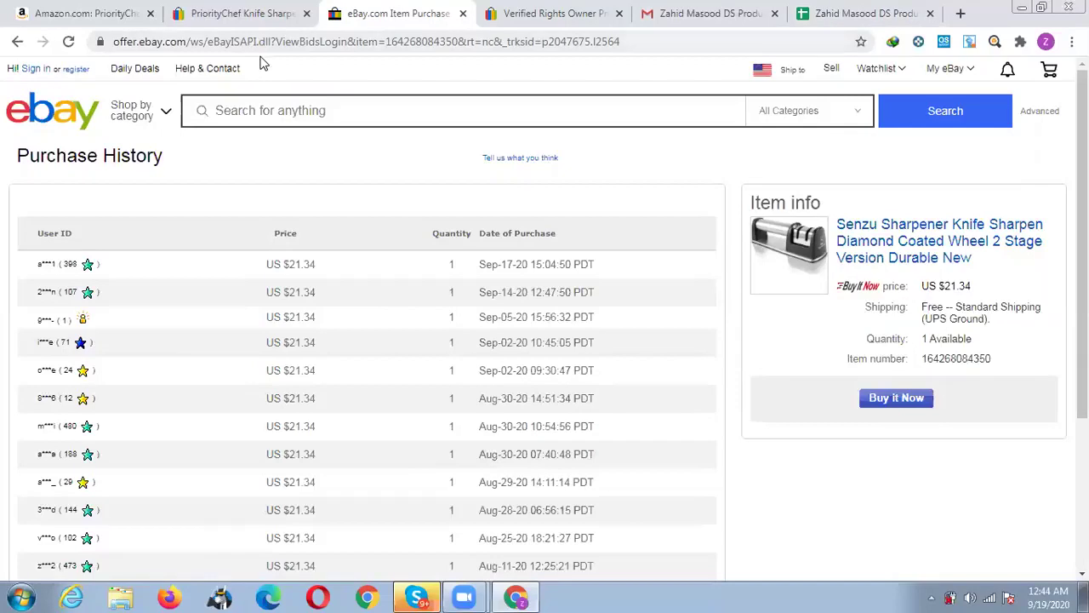
left_click(18, 41)
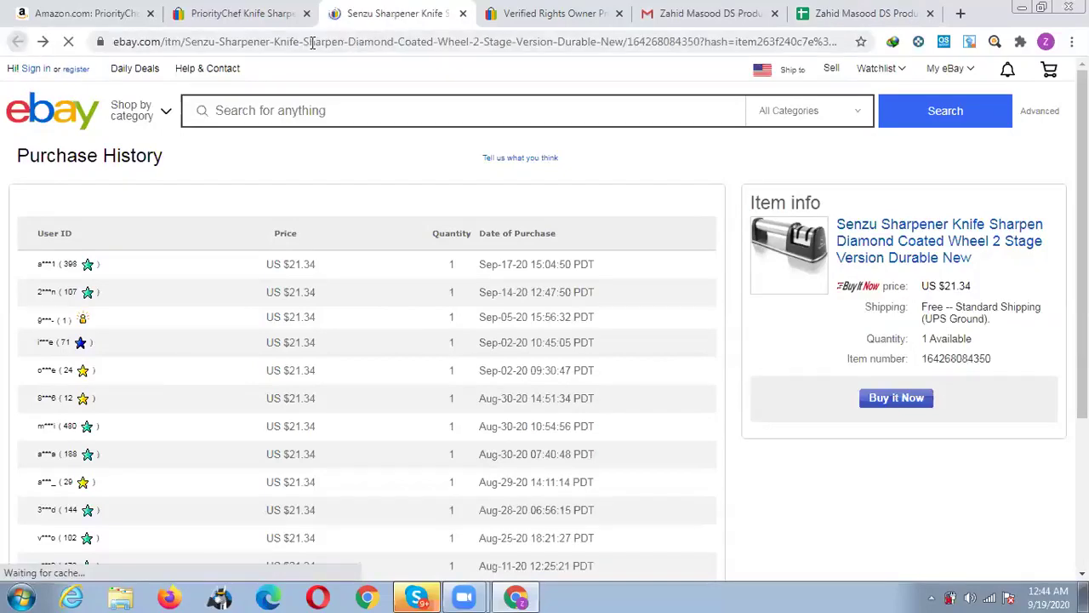
left_click(312, 46)
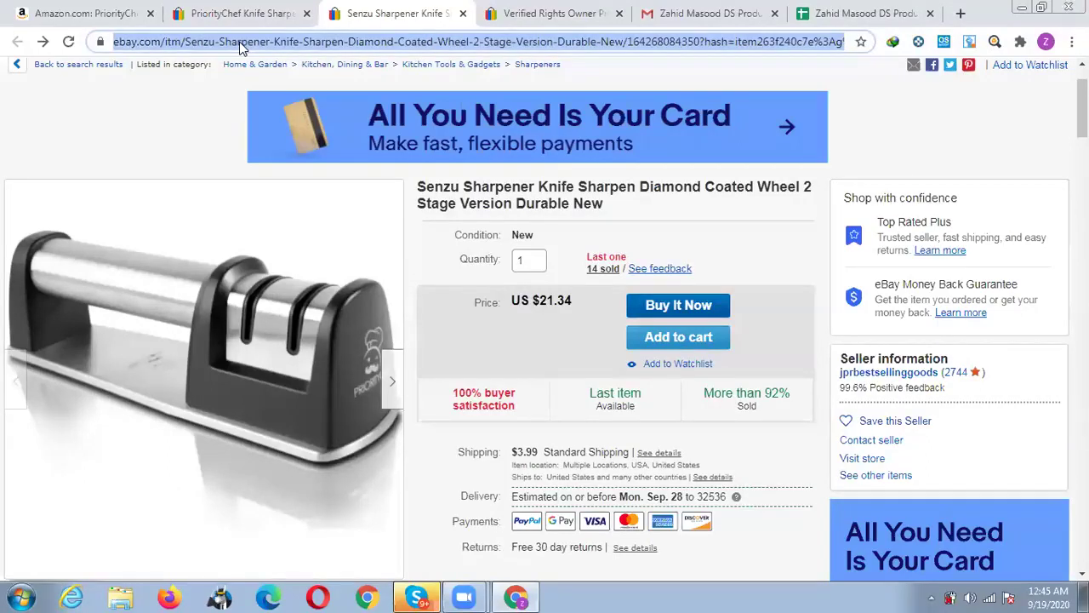
left_click(52, 10)
left_click(825, 10)
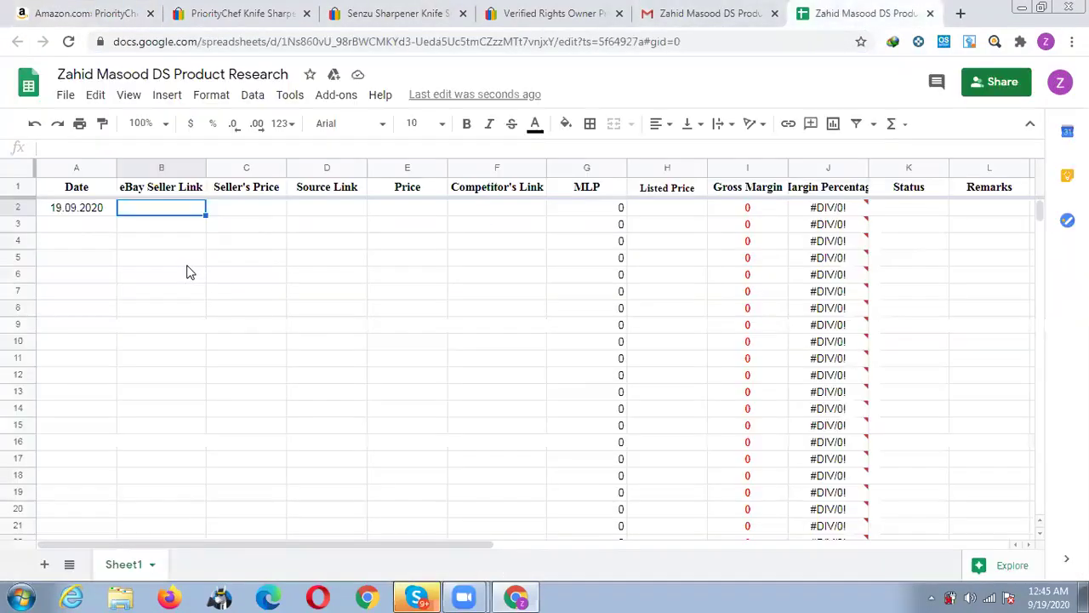
Paste the eBay listing link into B2 and copy the 21.34 price from the Senzu listing.
key("ctrl+v")
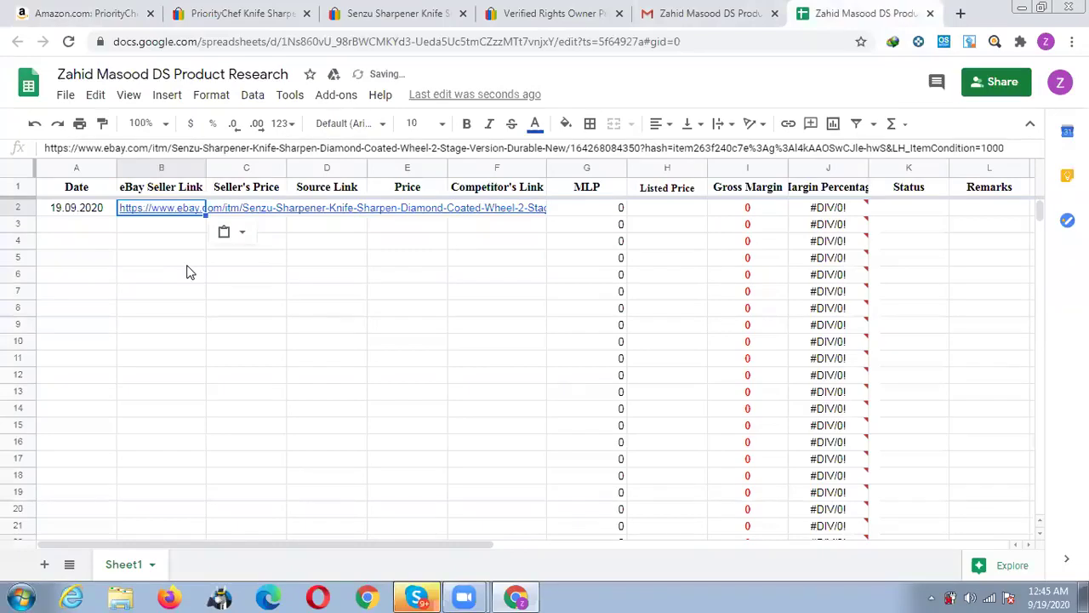
key("Tab")
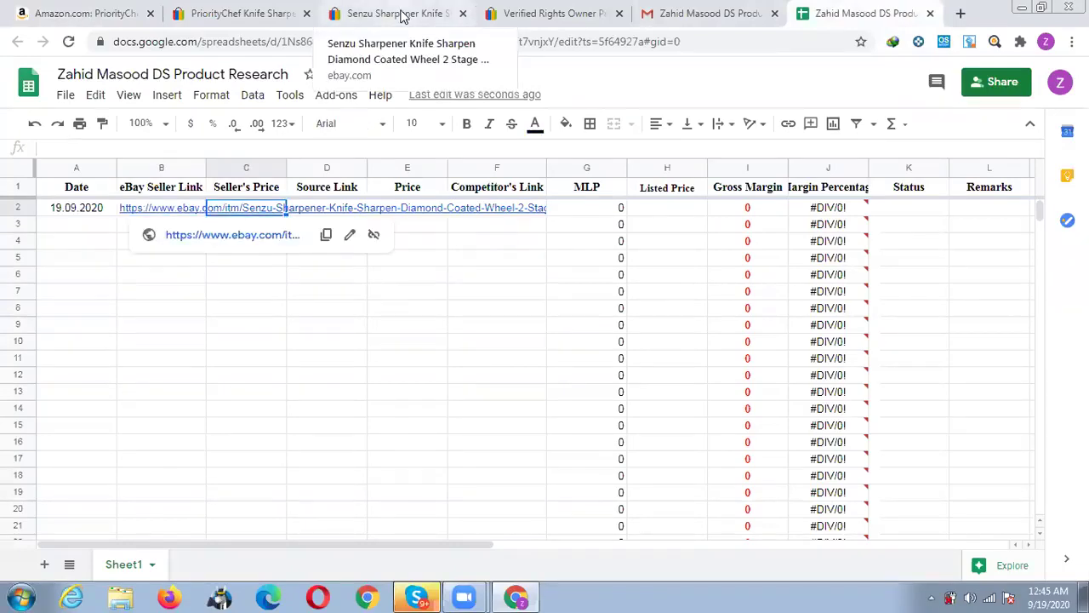
left_click(260, 12)
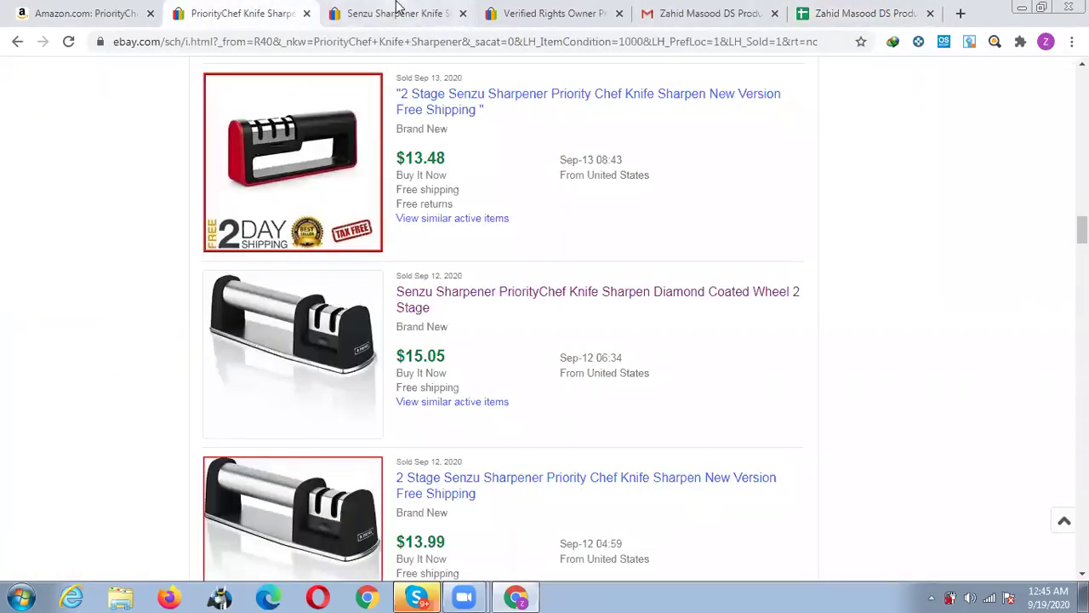
key("ctrl+Tab")
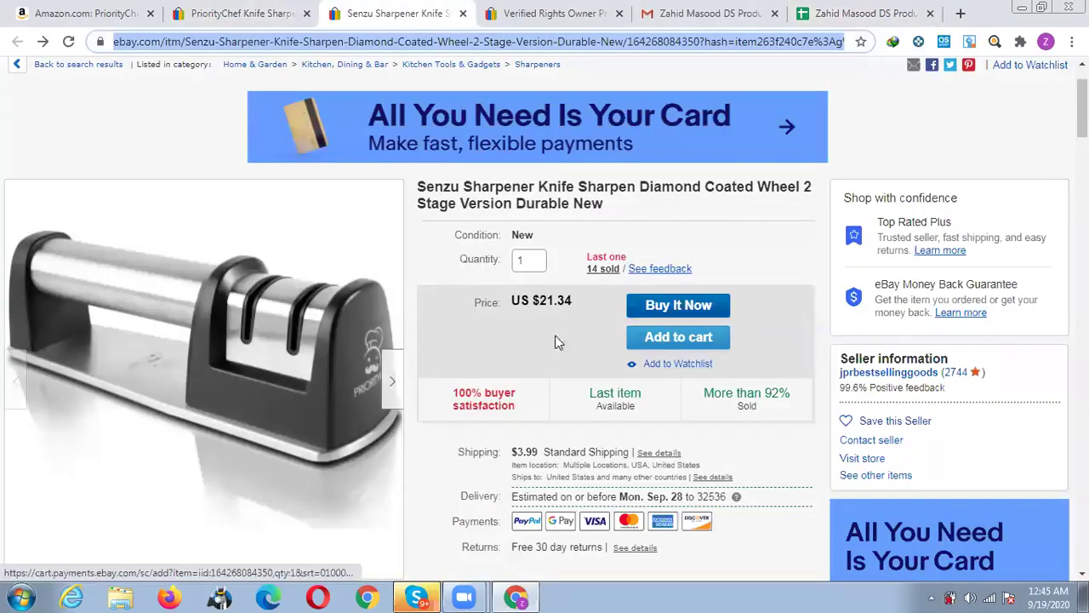
left_click_drag(539, 302, 572, 303)
key("ctrl+c")
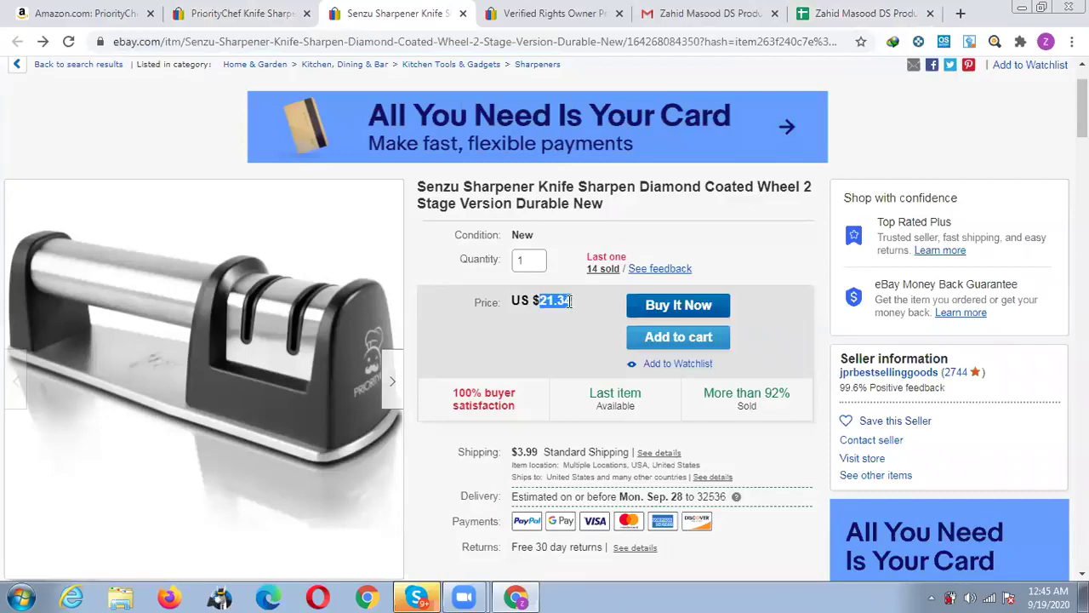
left_click(803, 14)
Enter 21.34 as the Seller's Price in C2 and undo the stray paste in row 3.
key("ctrl+v")
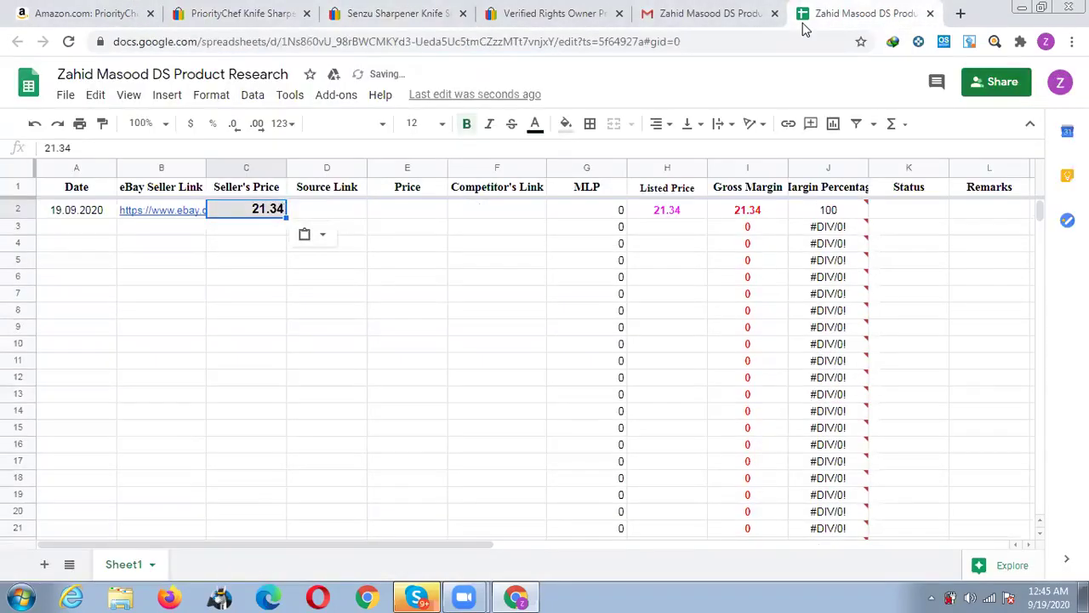
key("ctrl+z")
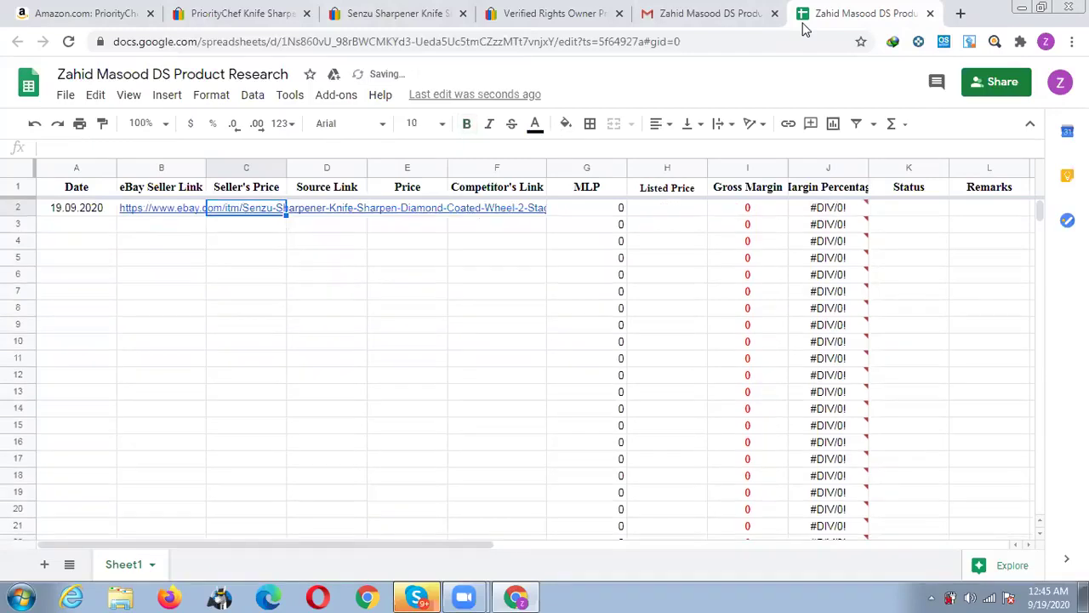
type("21.34")
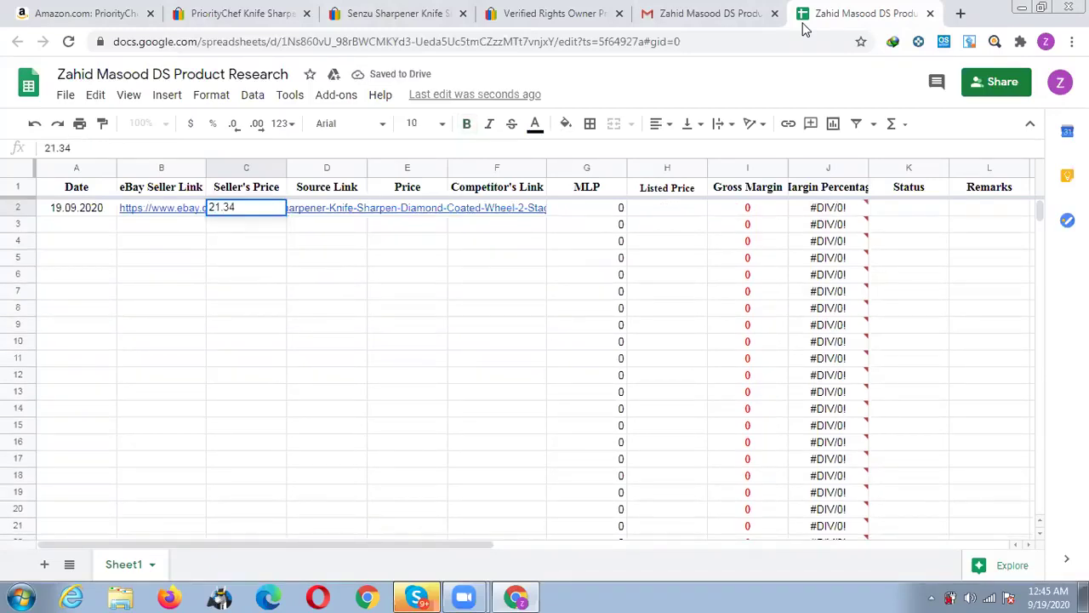
key("Return")
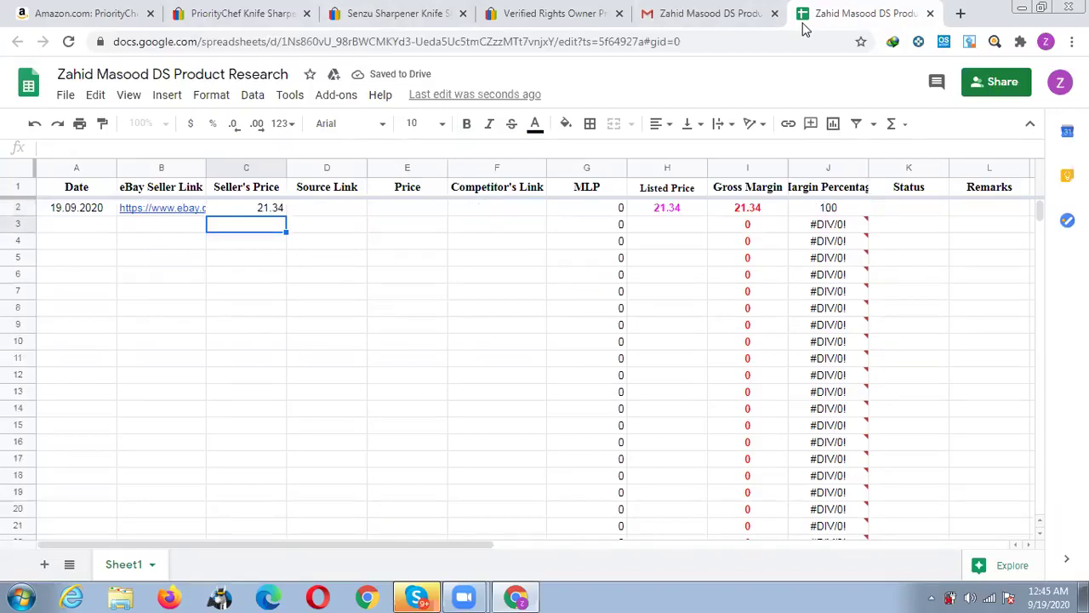
key("ctrl+v")
key("Up")
key("ctrl+z")
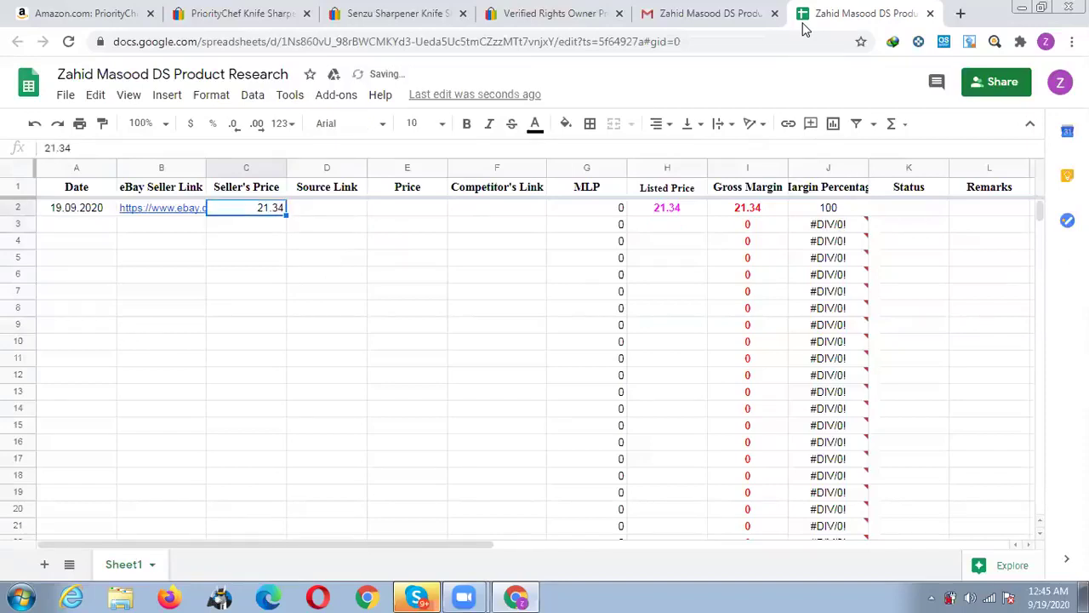
key("Right")
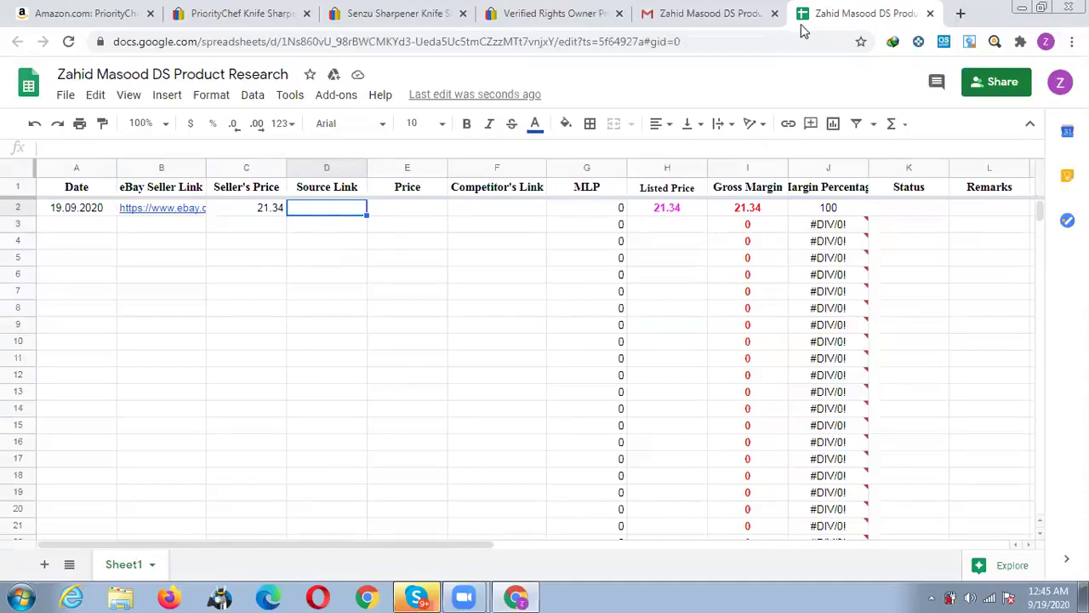
left_click(129, 8)
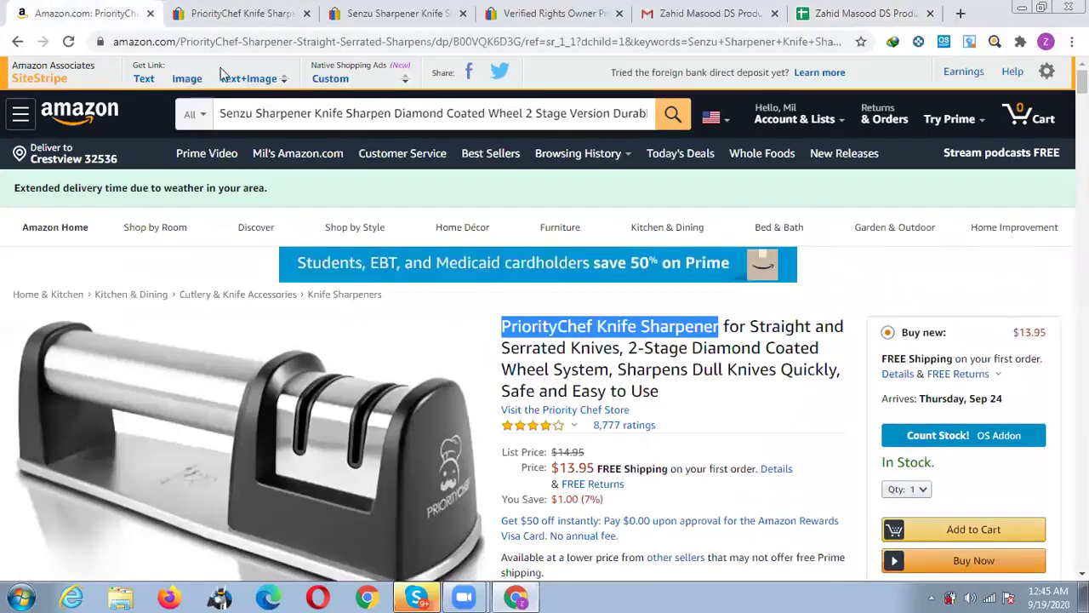
Paste the Amazon sharpener page link into D2 as the source link.
left_click(241, 47)
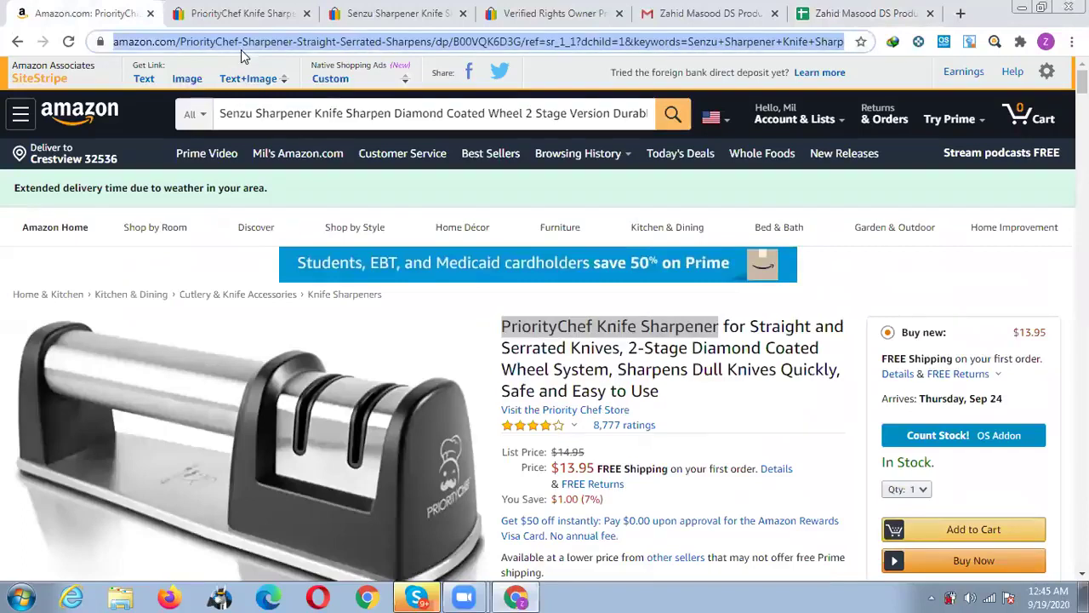
left_click(851, 13)
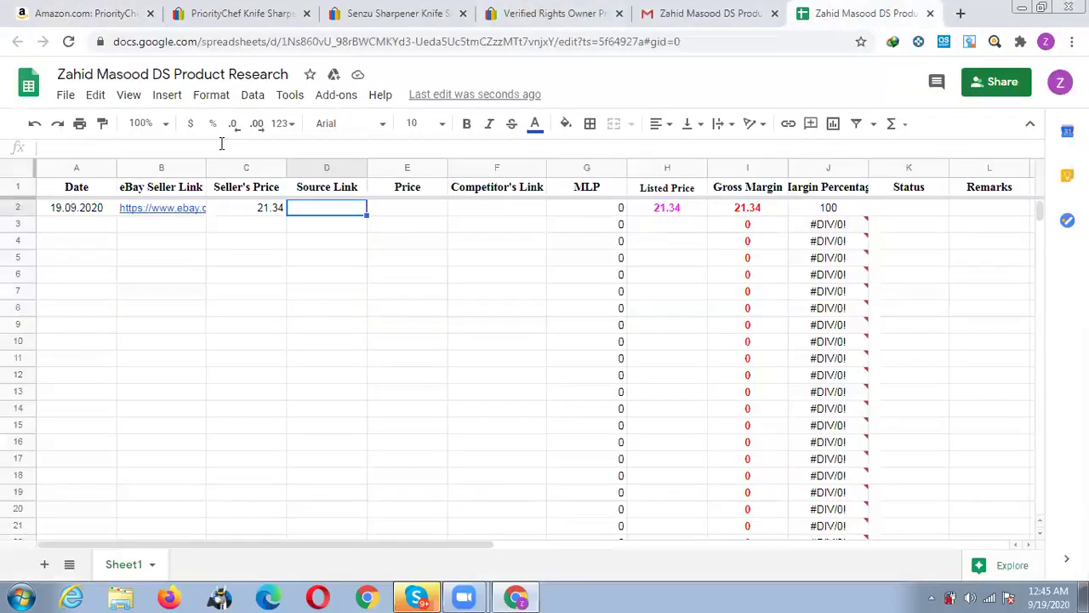
key("ctrl+v")
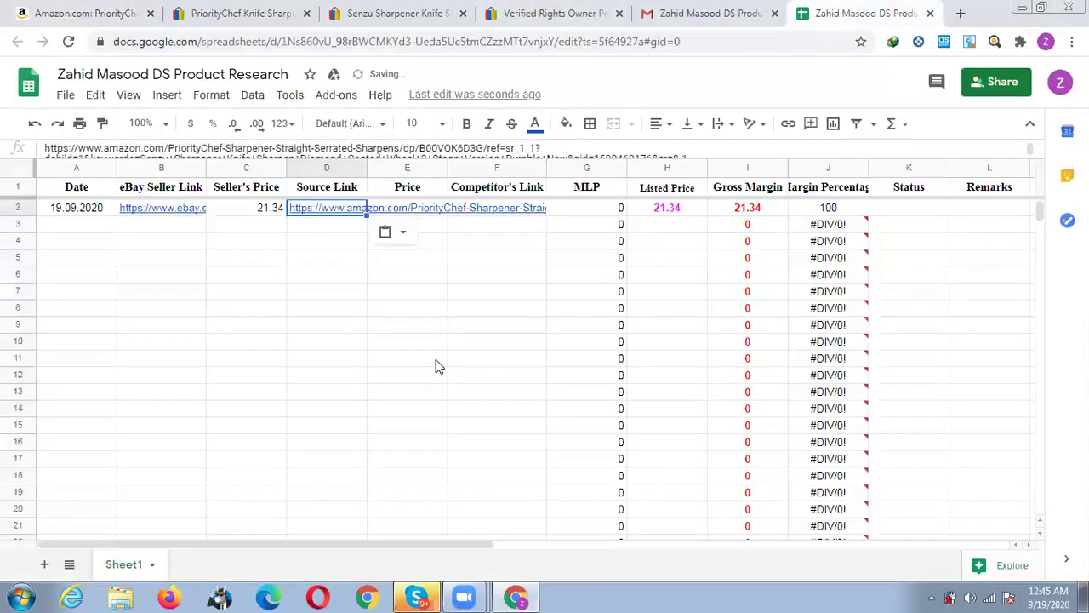
key("Tab")
Enter the Amazon price of 13.95 in E2 after checking it on the product page.
left_click(72, 14)
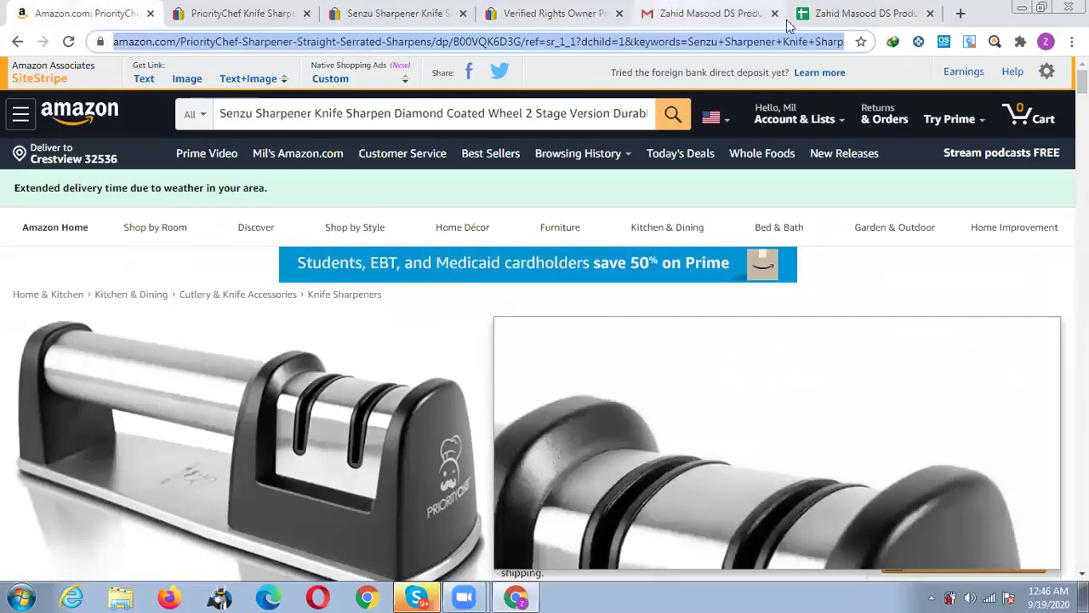
left_click(885, 14)
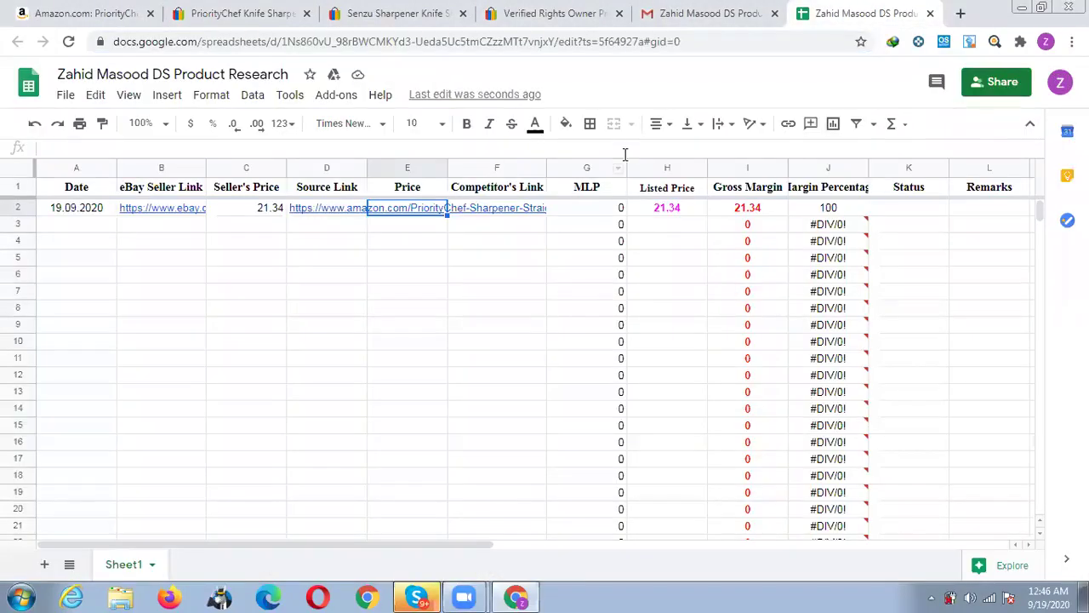
type("13")
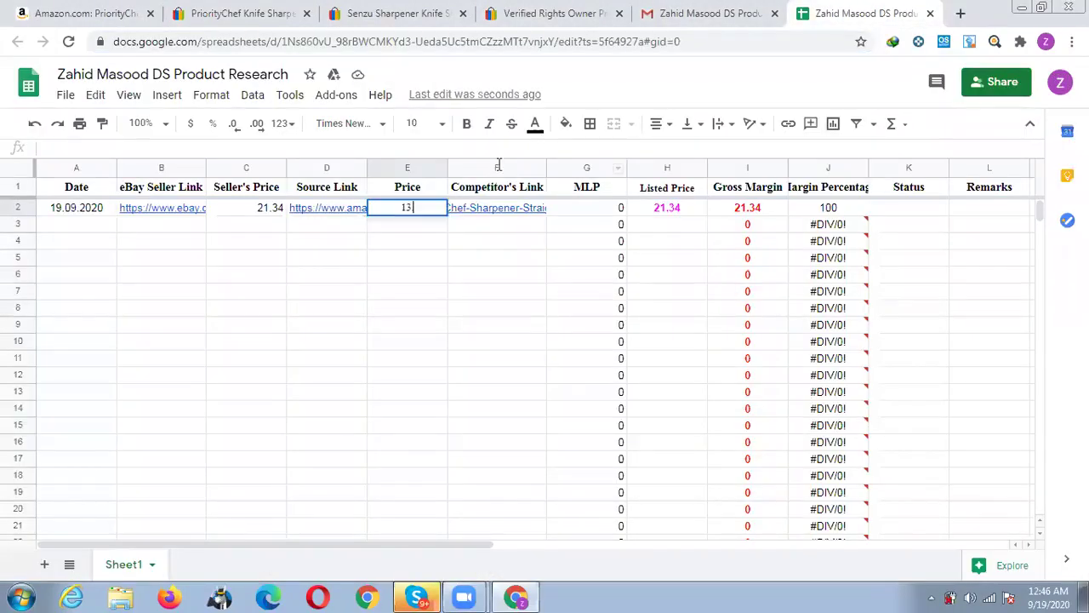
type(".95")
key("Tab")
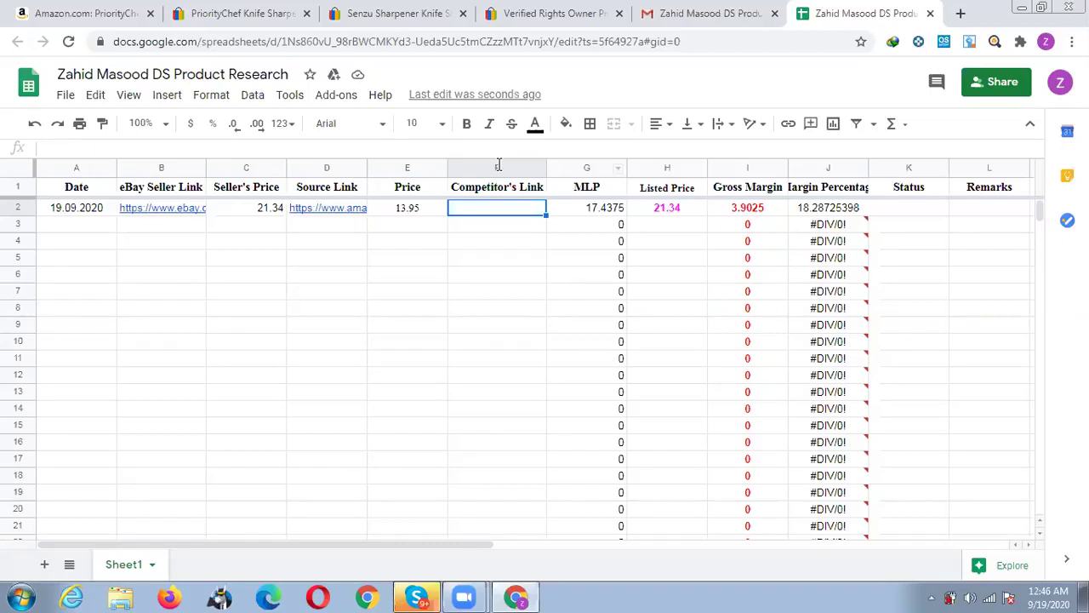
key("Right")
key("Right")
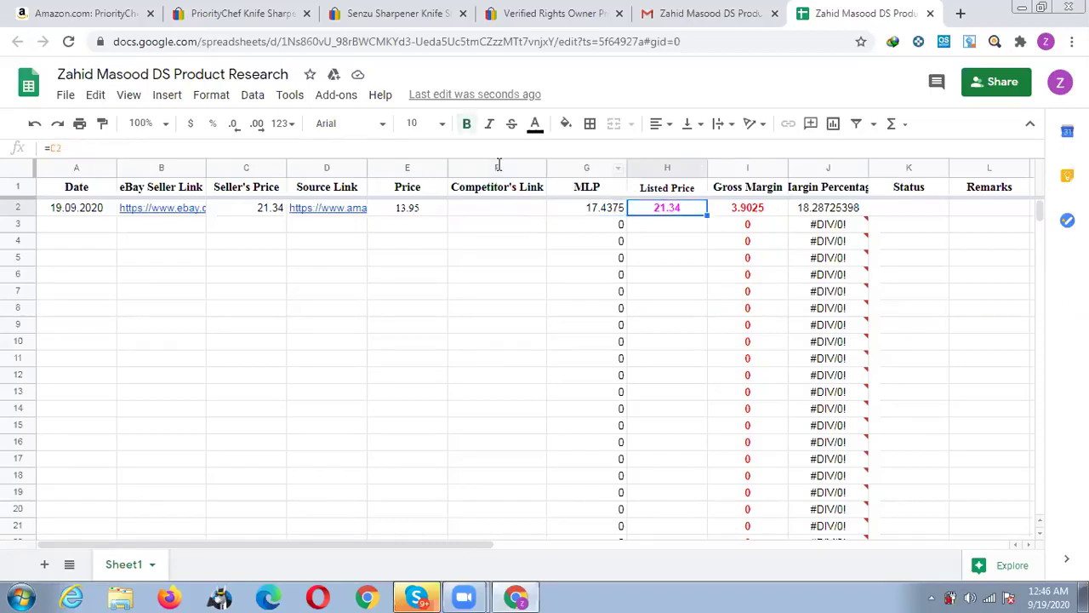
key("Left")
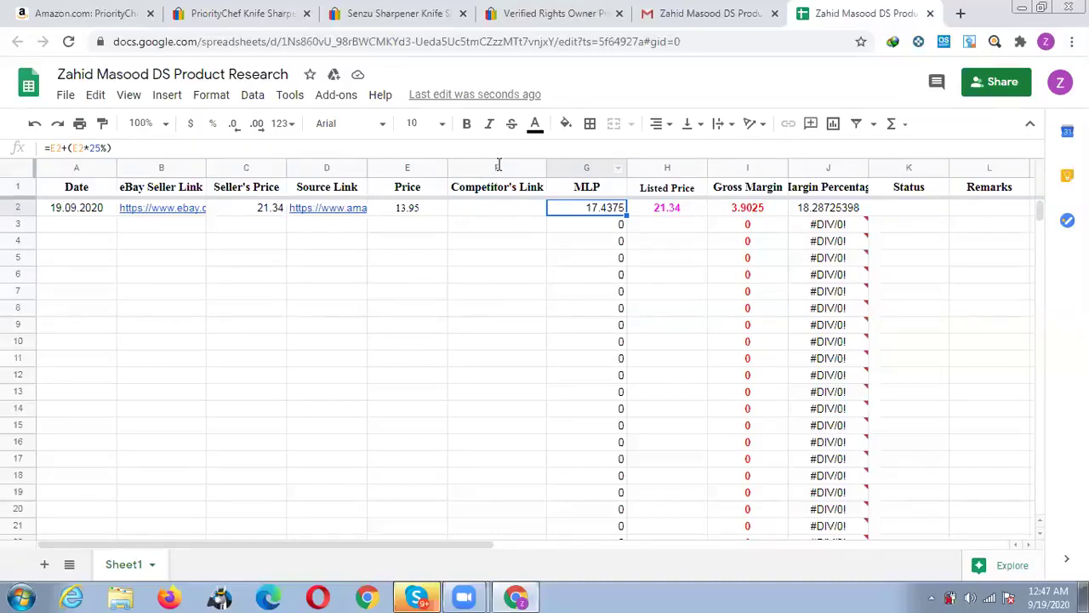
Move along row 2 to reveal the Status, Remarks, Listed by and Listed Link columns (K–O).
key("Right")
key("Right")
key("Right")
key("Right")
key("Right")
key("Right")
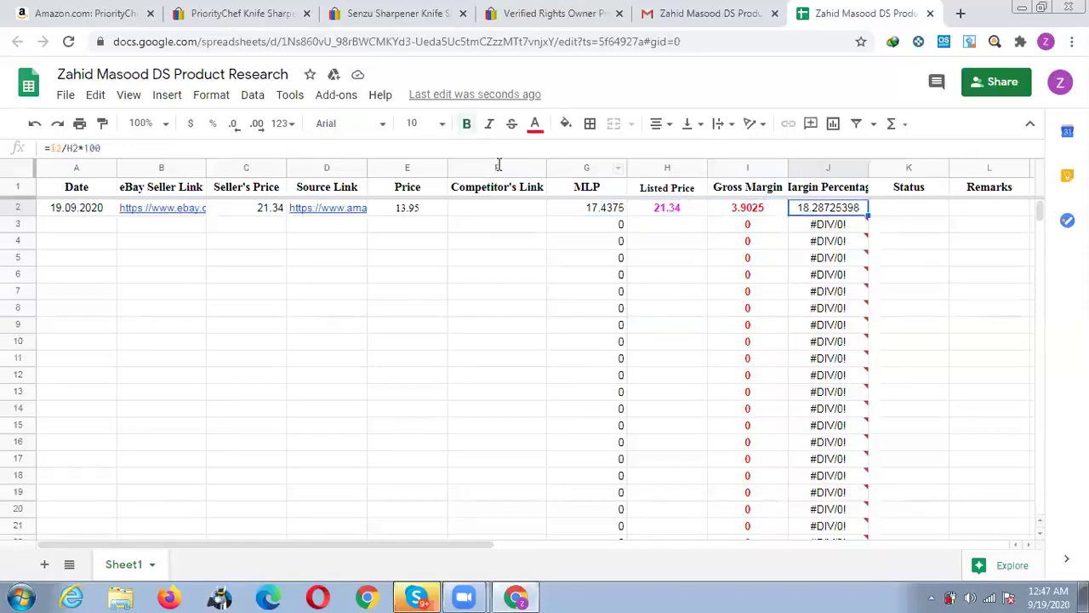
key("Right")
key("Right")
key("Right")
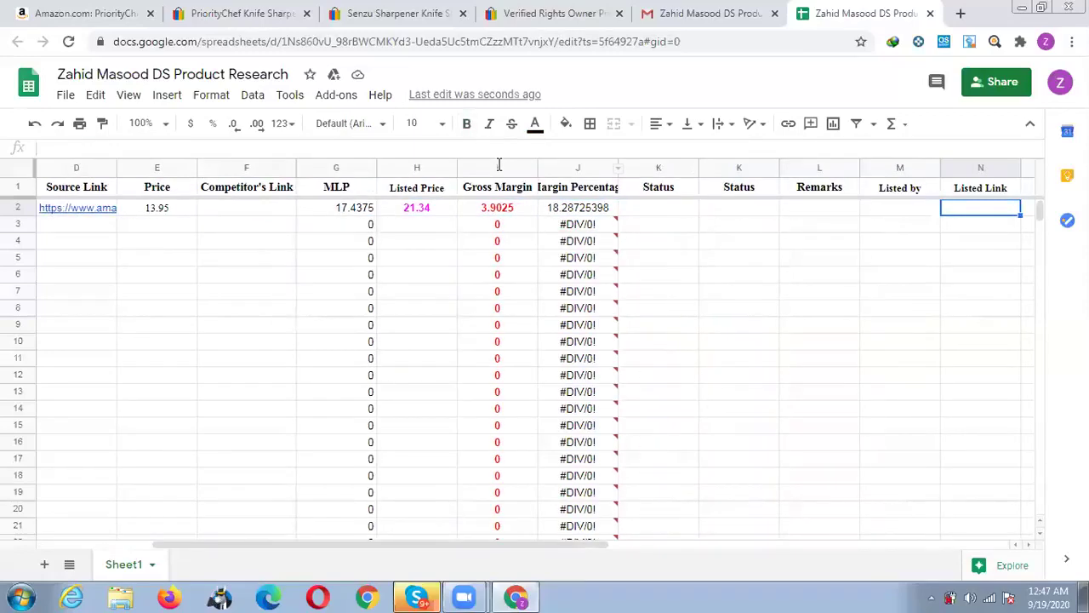
key("Left")
key("Left")
key("Left")
key("Left")
key("Left")
key("Right")
key("Right")
key("Right")
key("Right")
key("Left")
key("Left")
key("Left")
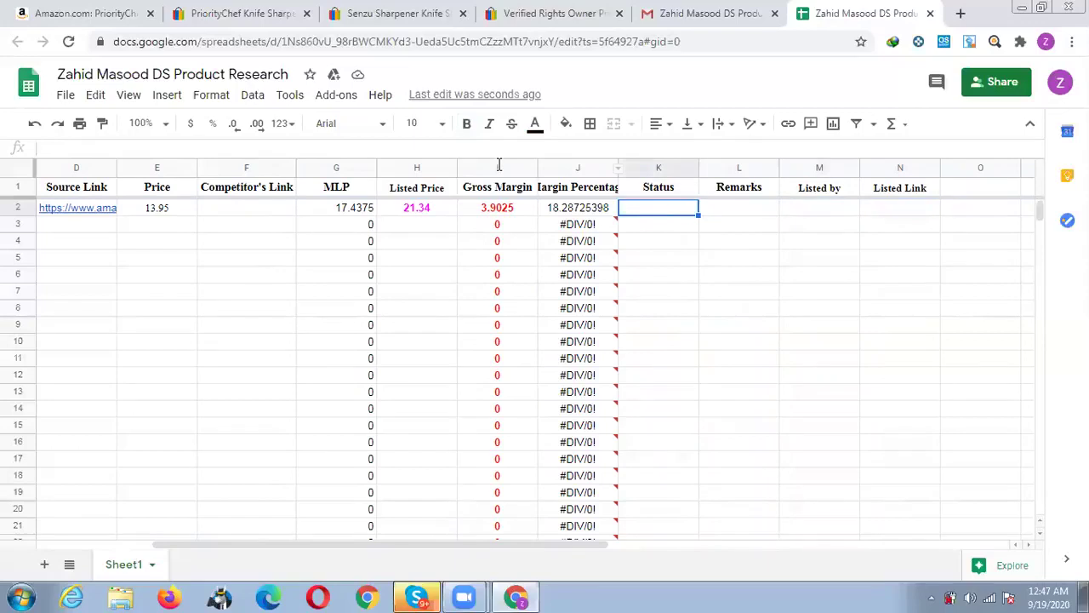
key("Right")
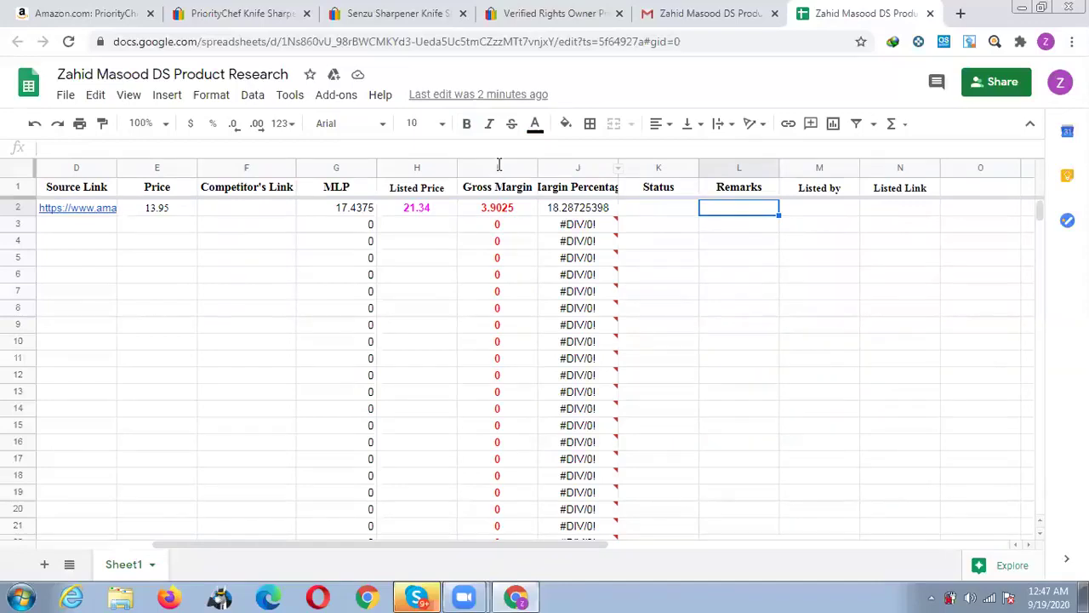
key("Left")
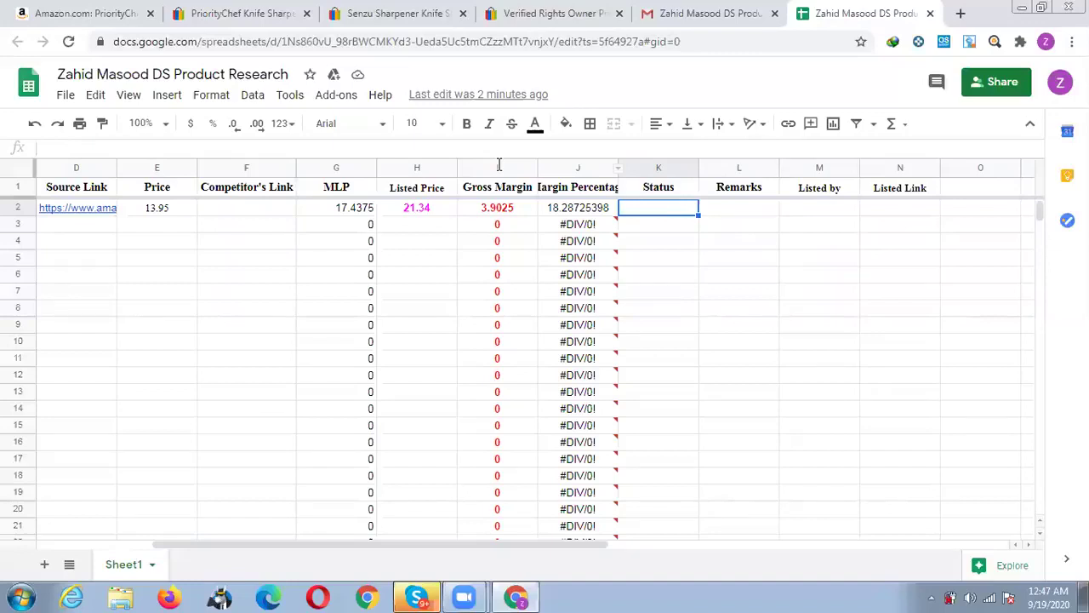
key("Tab")
key("Tab")
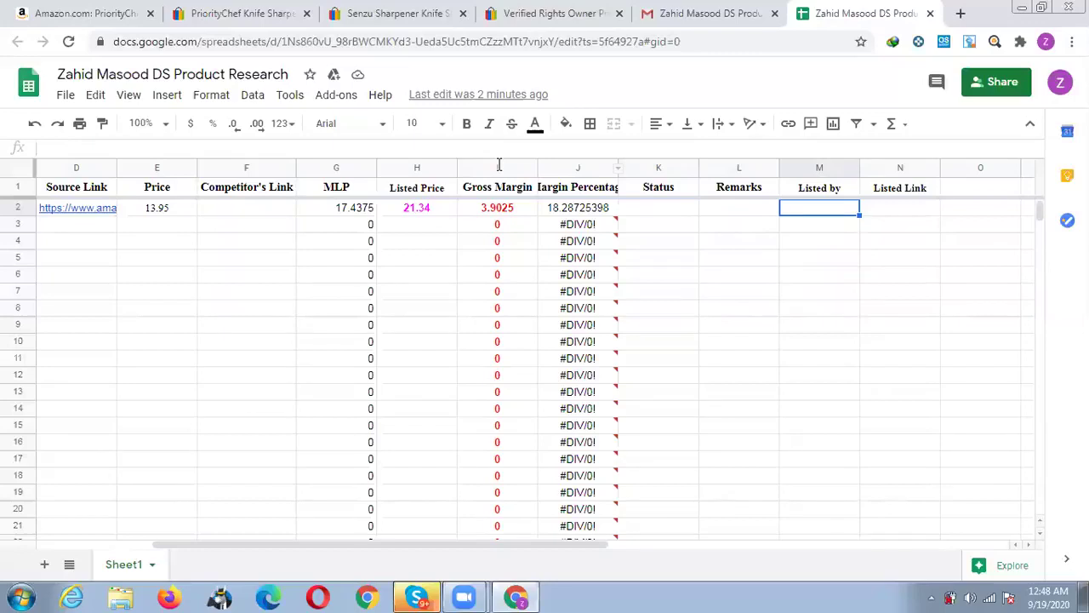
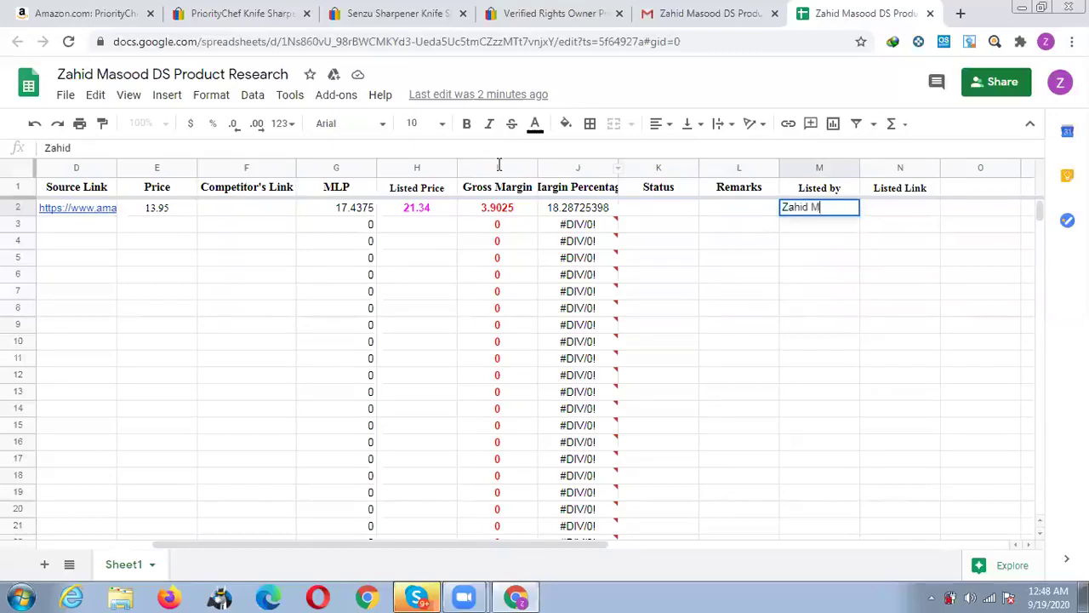
key("Tab")
key("Left")
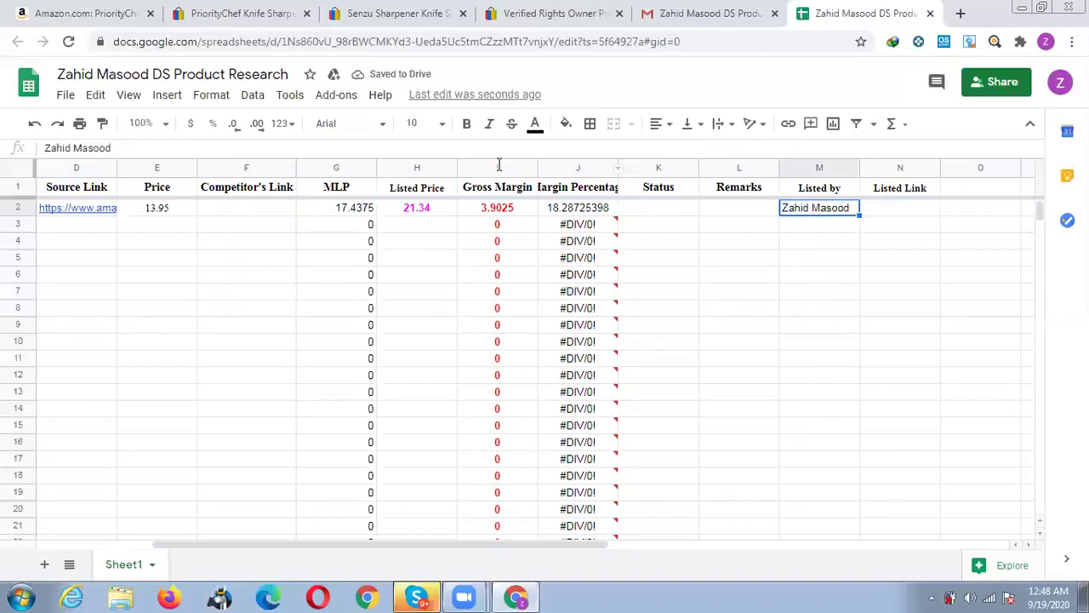
key("Delete")
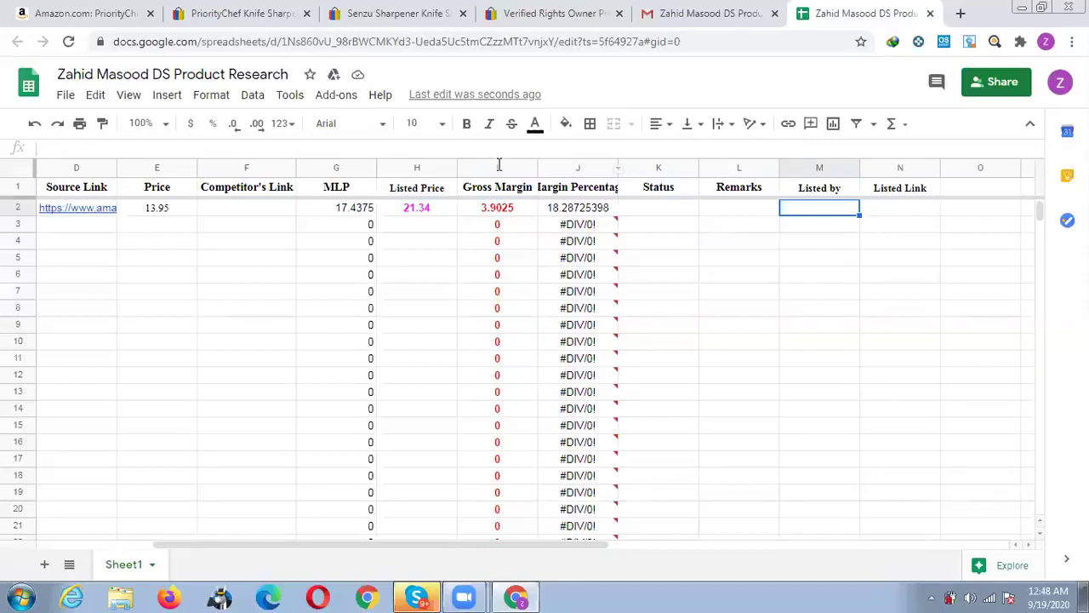
key("Tab")
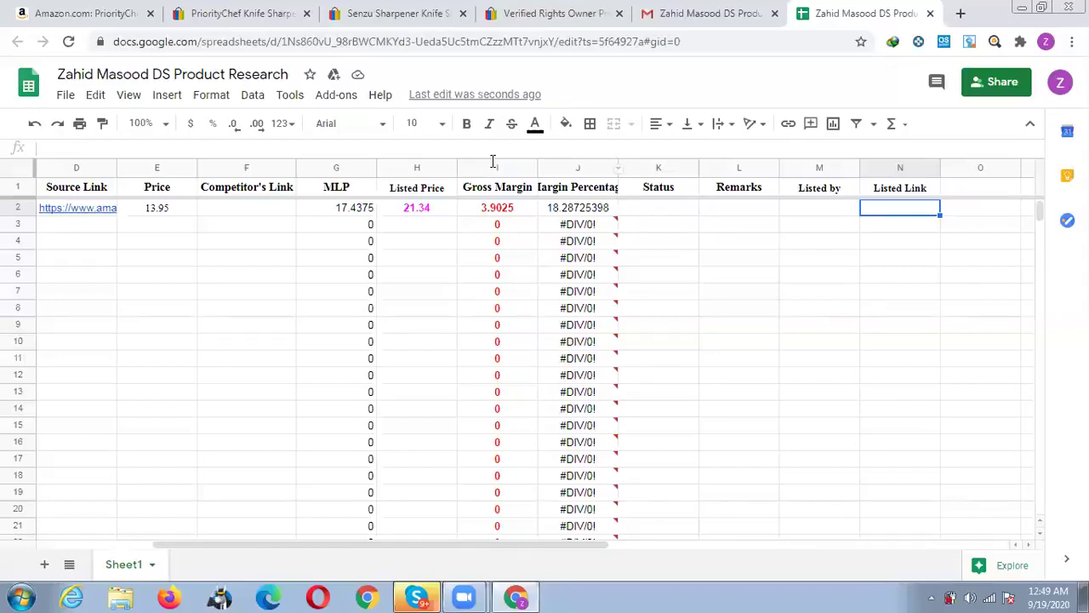
Return to column A and move down to A3, the next empty row.
key("Left")
key("Left")
key("Left")
key("Left")
key("Left")
key("Left")
key("Left")
key("Left")
key("Left")
key("Left")
key("Left")
key("Left")
key("Left")
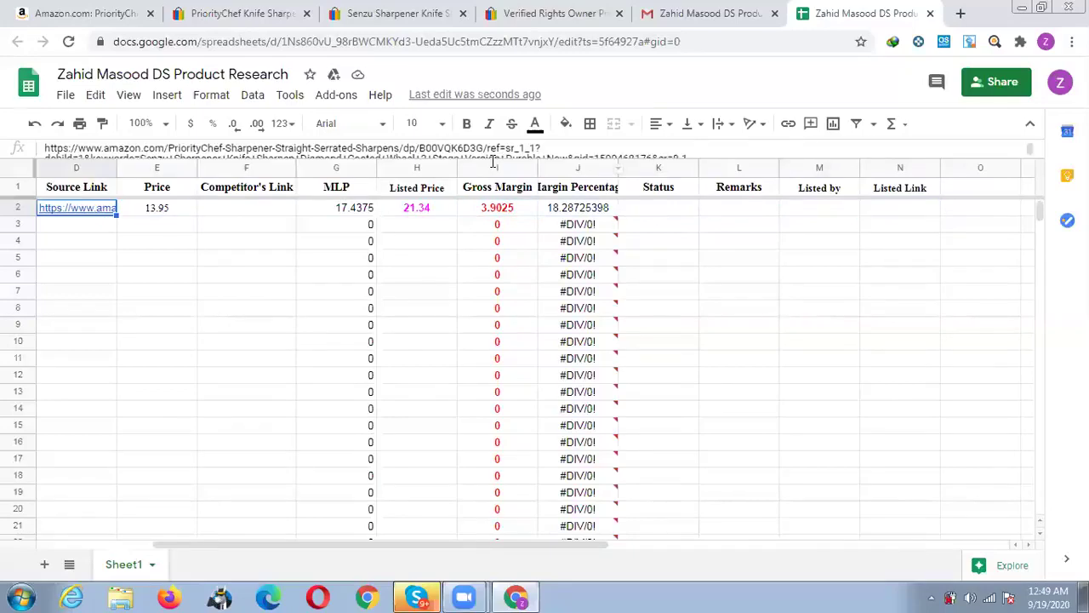
key("Down")
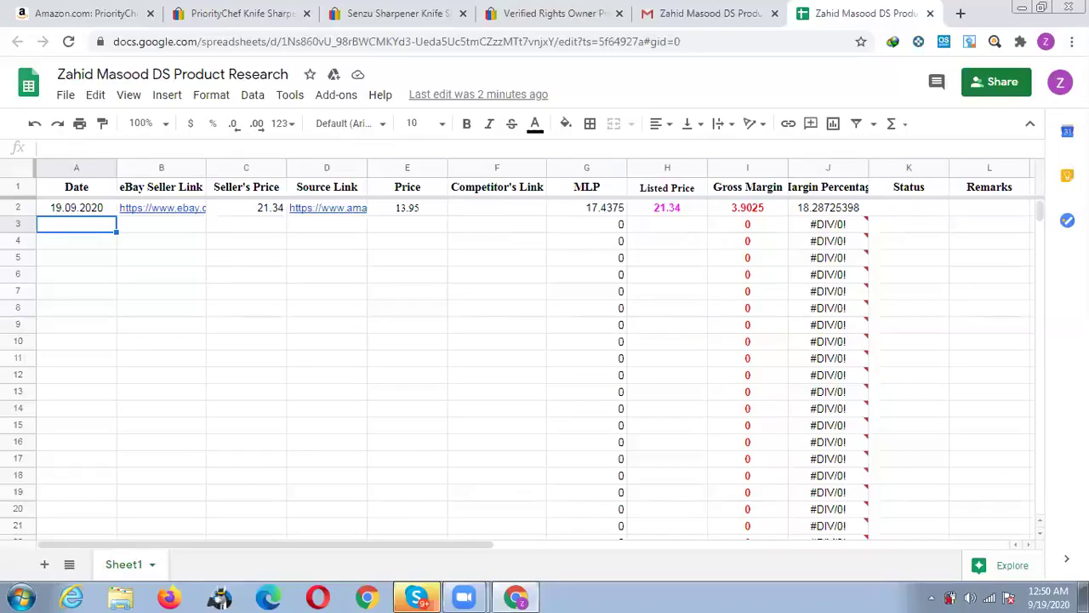
mouse_move(837, 313)
left_click(408, 397)
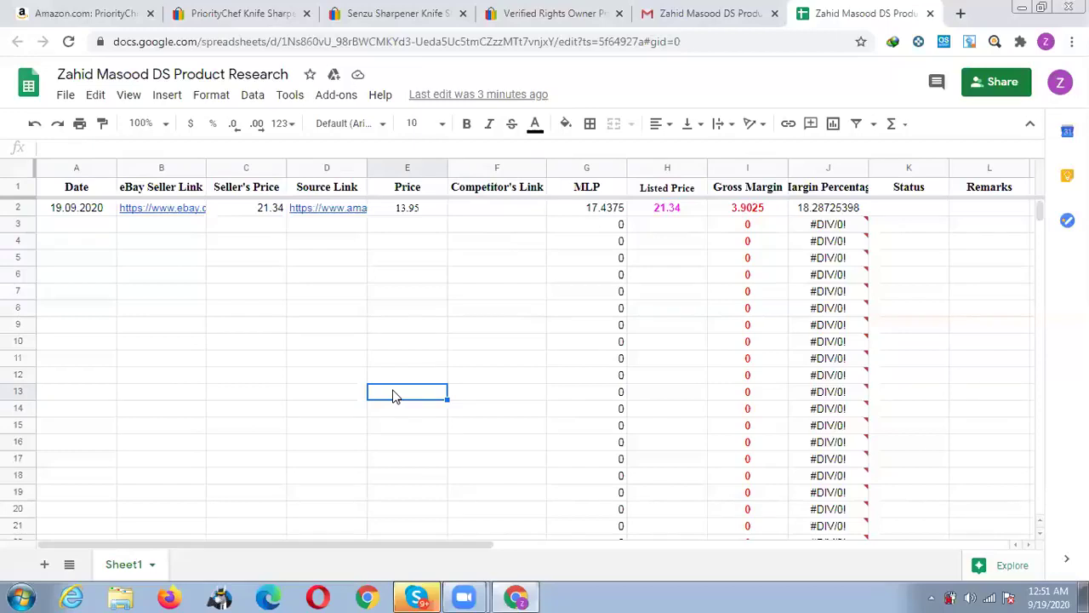
Select cell F8 under Competitor's Link, then return to the Amazon PriorityChef sharpener page ($13.95).
key("Left")
key("Left")
key("Left")
key("Left")
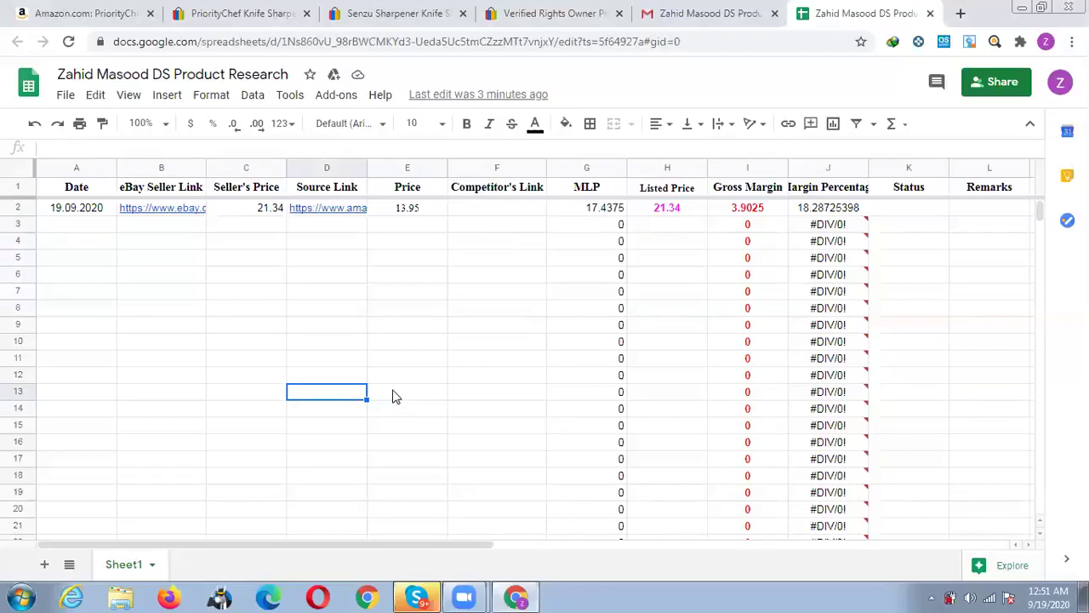
key("Up")
key("Up")
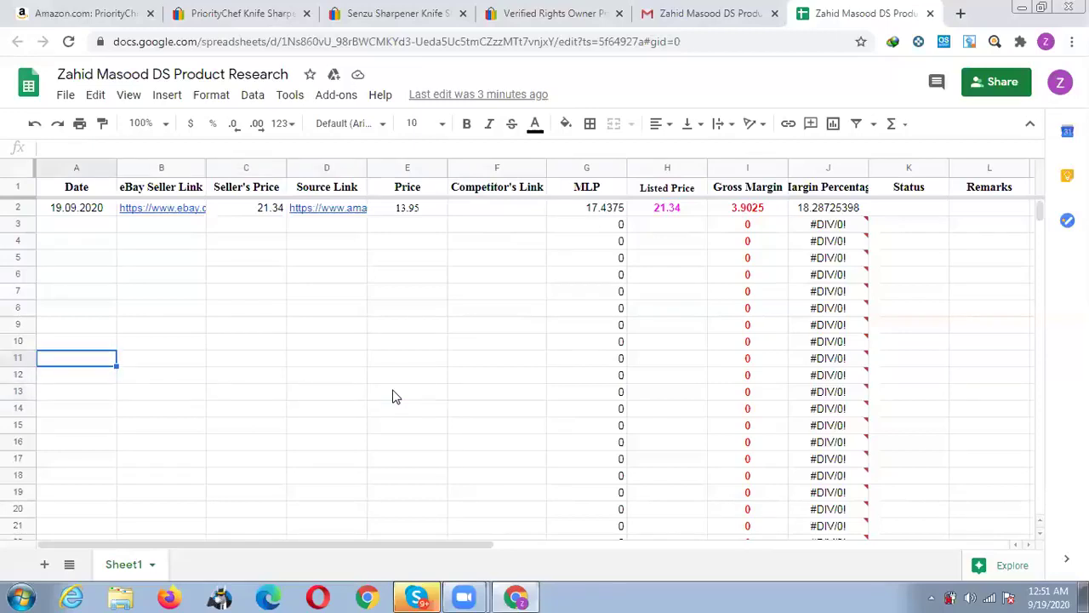
key("Up")
key("Up")
key("Up")
key("Up")
key("Up")
key("Up")
key("Up")
key("Up")
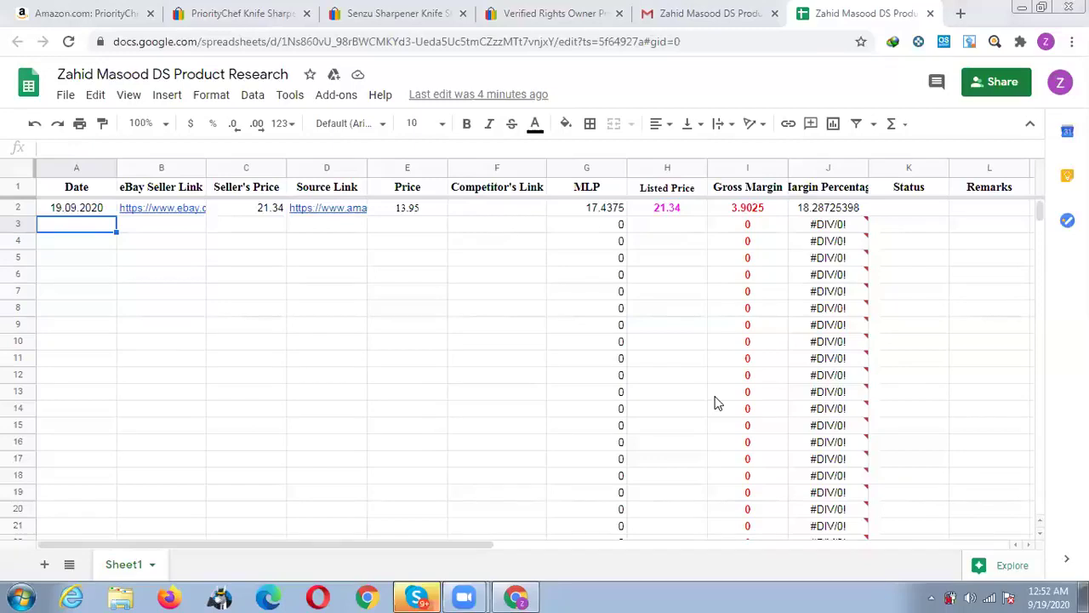
left_click(498, 311)
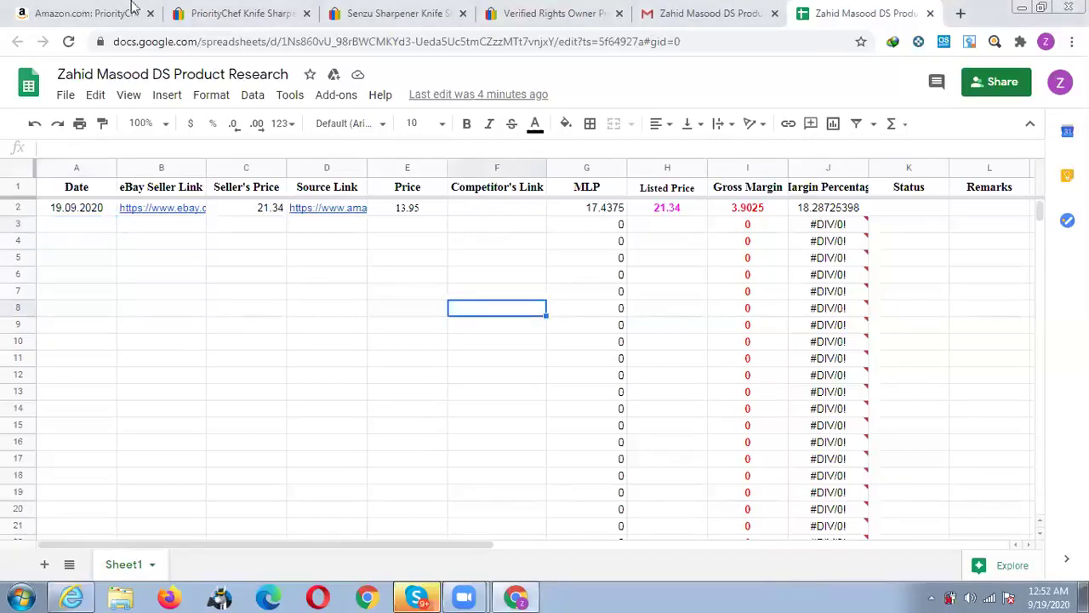
left_click(85, 8)
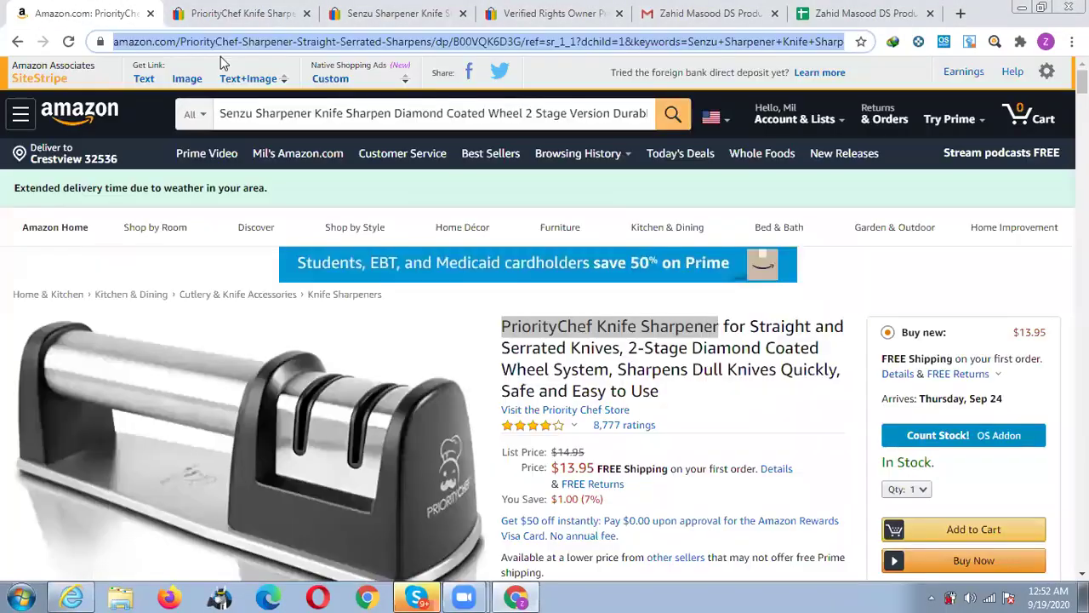
Search Amazon with the pasted eBay item link and browse the knife results.
left_click(284, 115)
triple_click(284, 115)
left_click(284, 115)
key("ctrl+v")
key("Return")
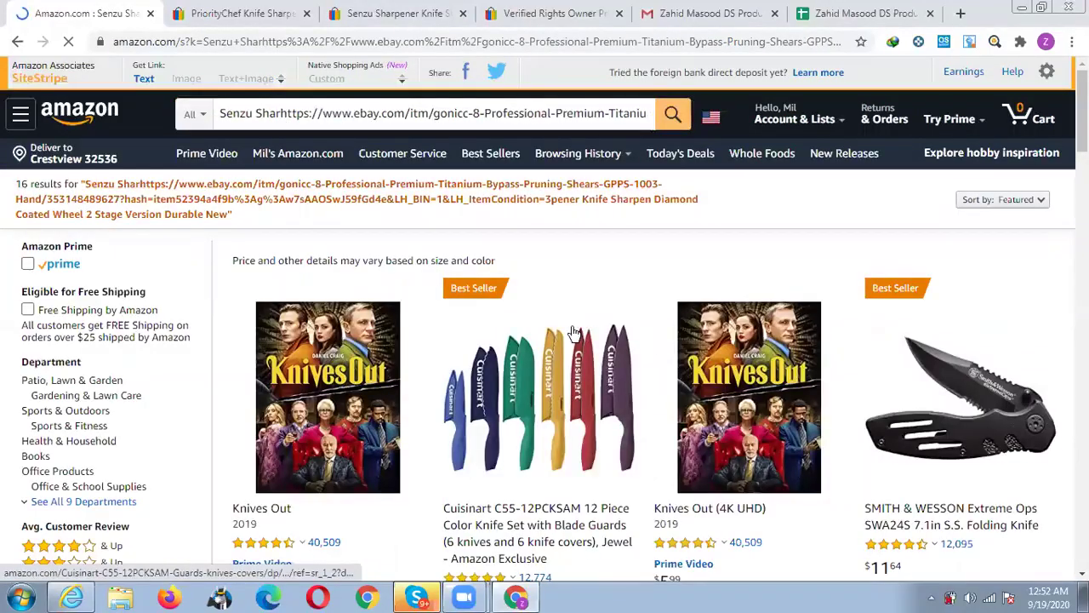
scroll(575, 332, "down", 2)
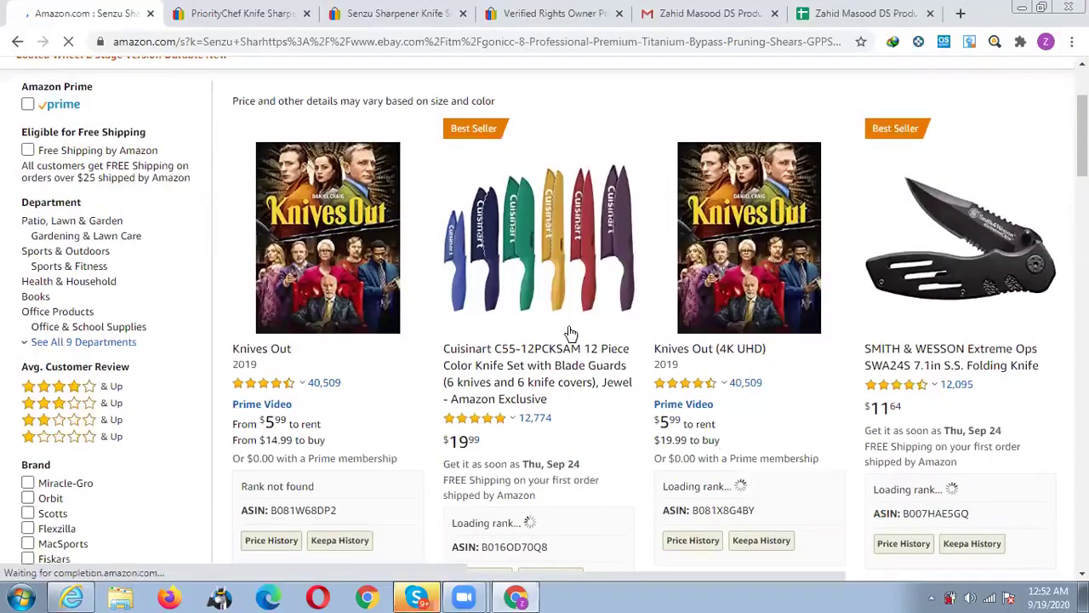
scroll(568, 332, "down", 3)
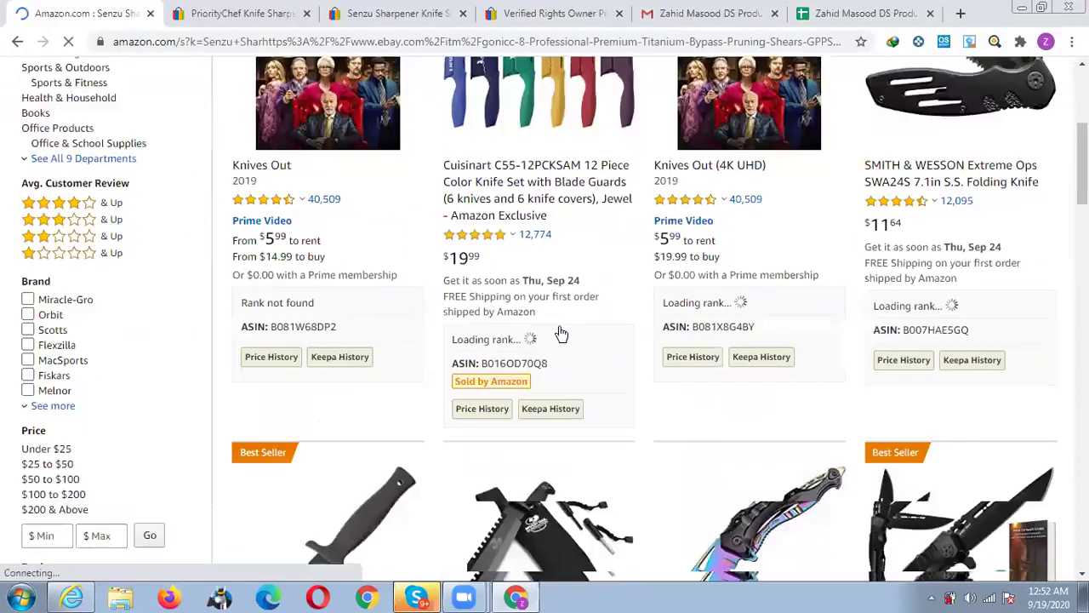
scroll(562, 334, "up", 2)
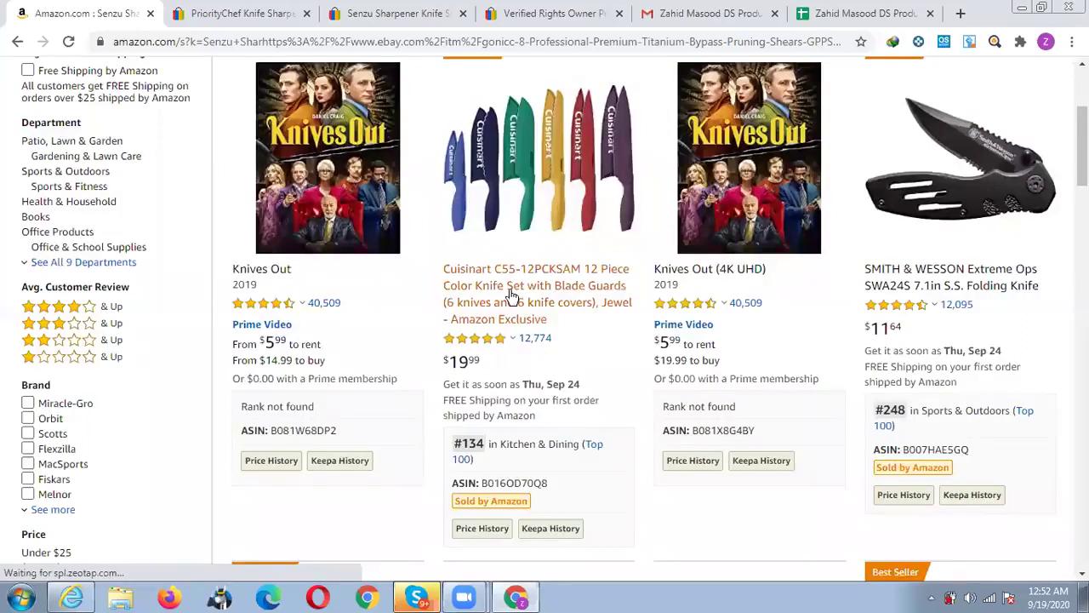
scroll(510, 289, "down", 6)
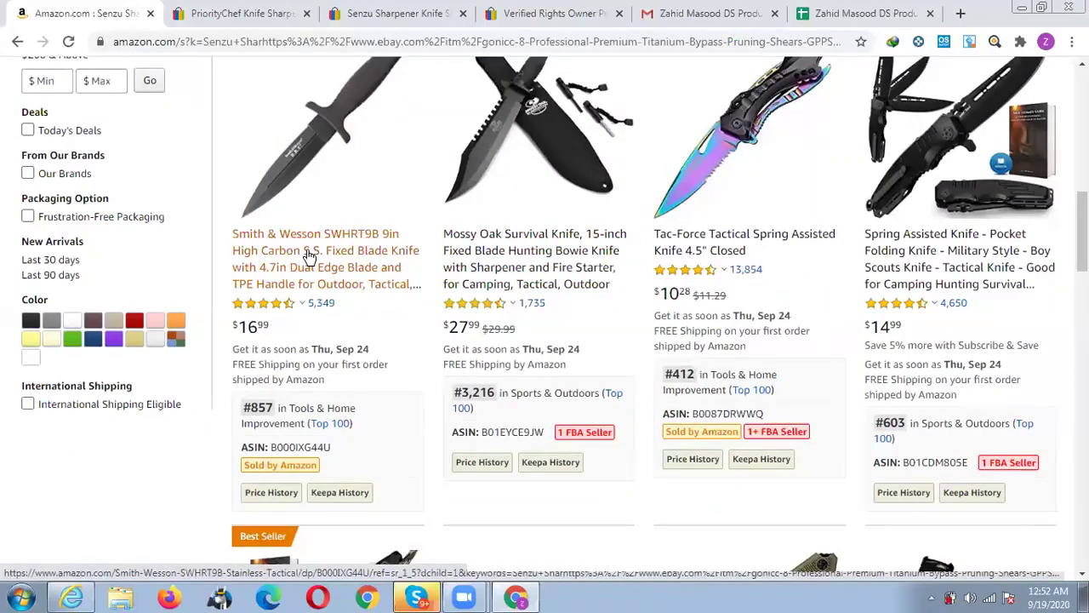
Open the Smith & Wesson SWHRT9B fixed blade knife listing ($16.99), then return to eBay's sold results.
left_click(309, 257)
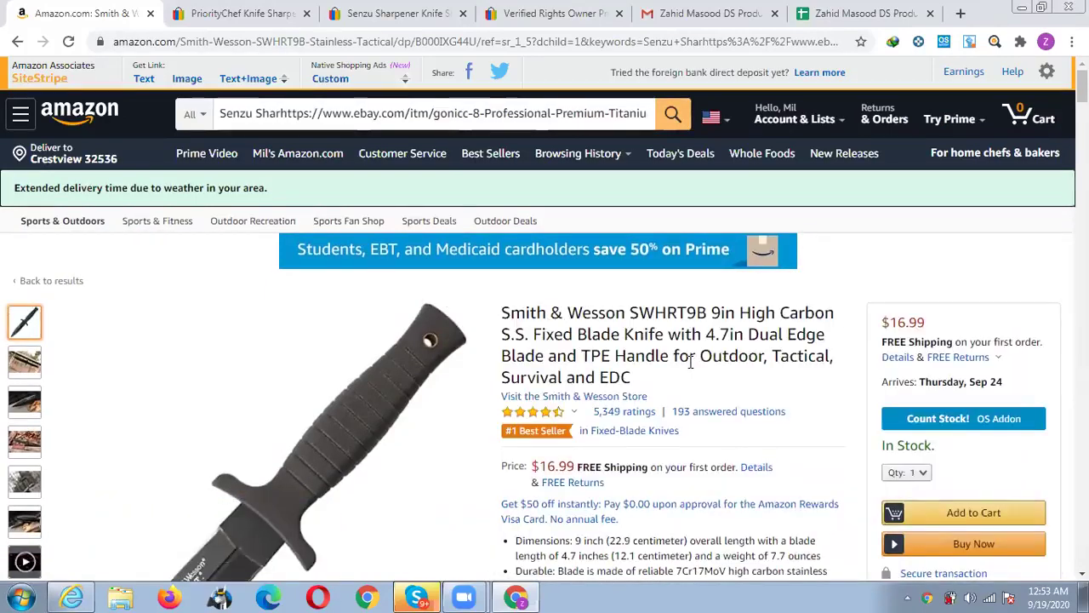
scroll(690, 364, "down", 1)
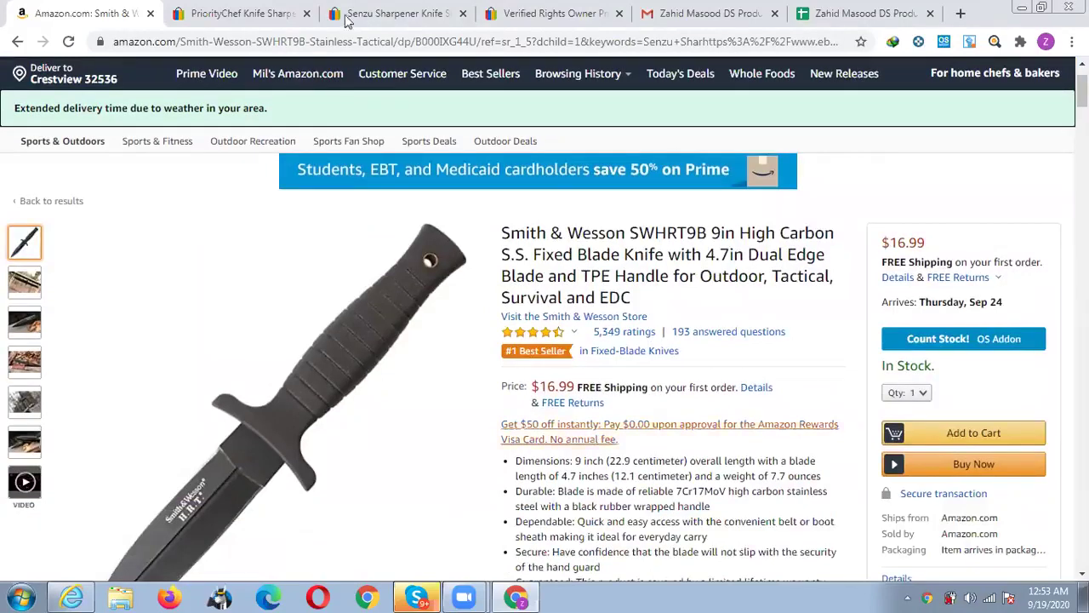
key("ctrl+Tab")
scroll(479, 251, "up", 15)
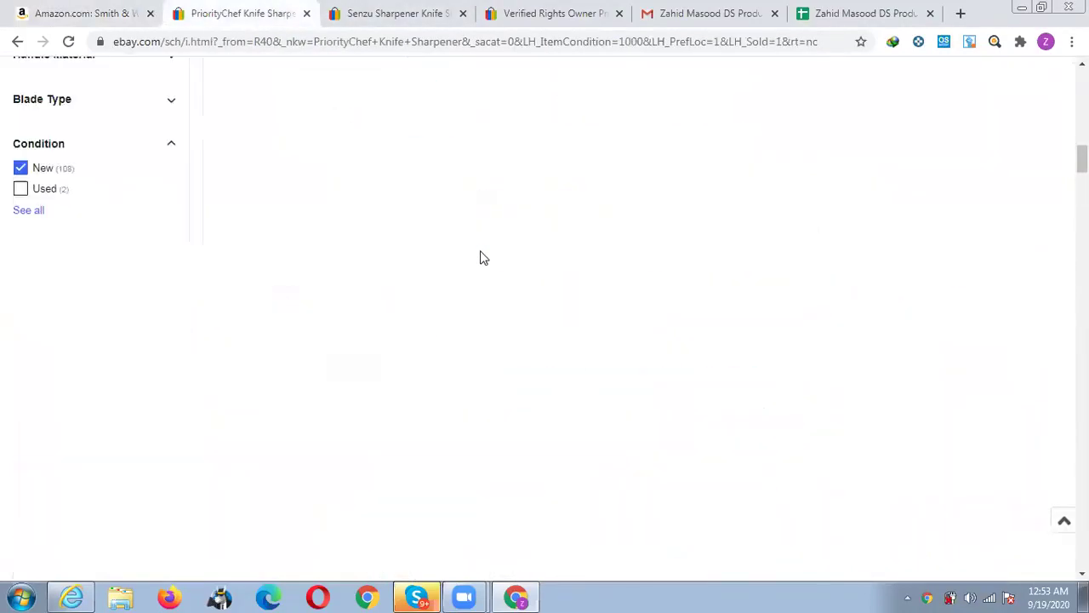
Load the gonicc 8" titanium bypass pruning shears listing by pasting its item URL as the address.
triple_click(315, 110)
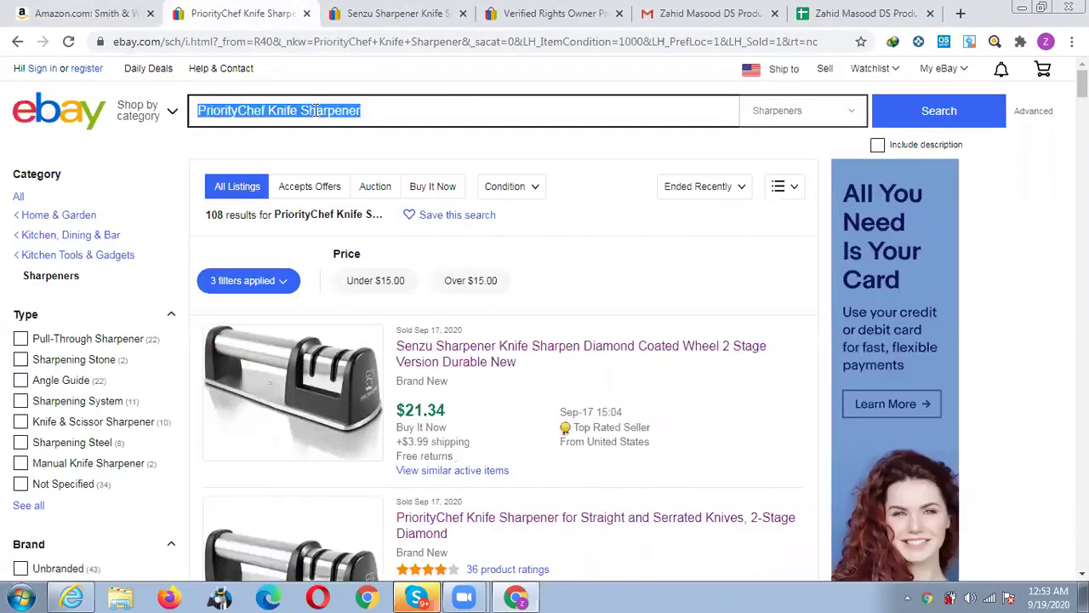
key("ctrl+v")
key("Return")
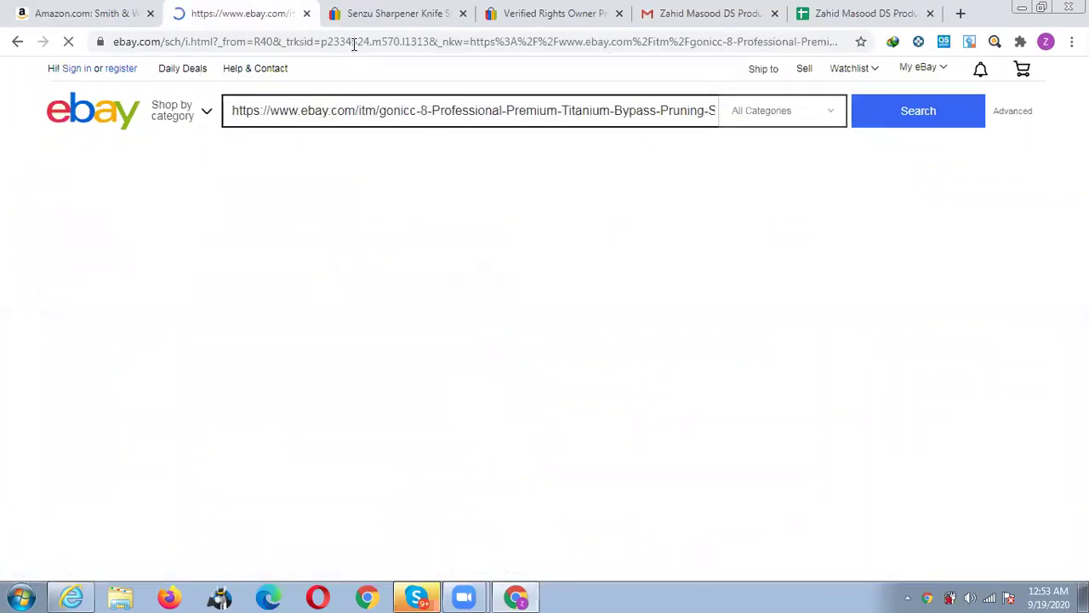
left_click(353, 43)
key("ctrl+v")
key("Return")
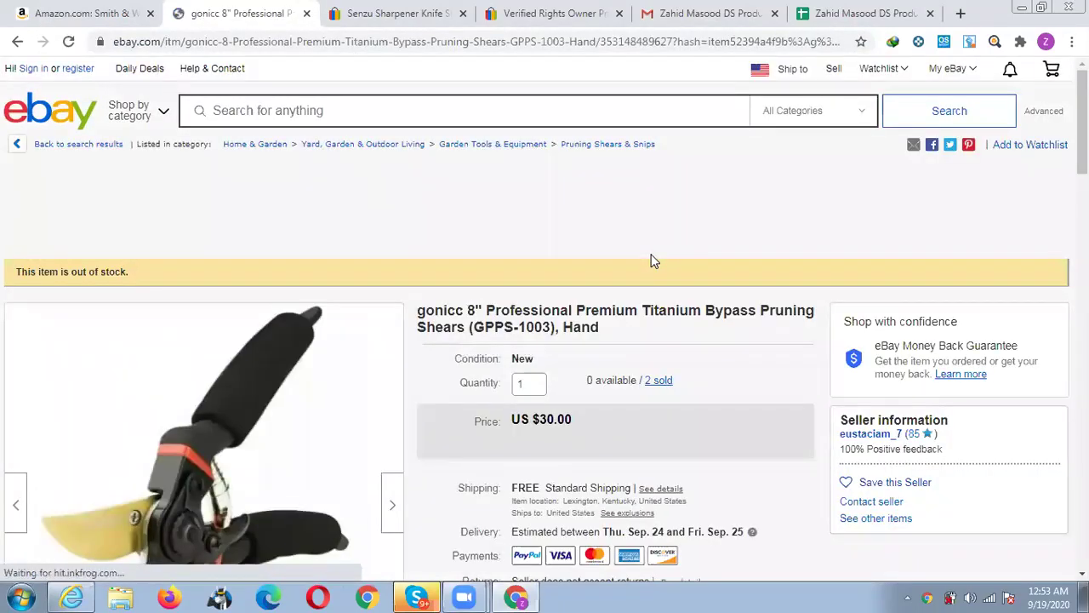
Review the gonicc shears listing (out of stock, 2 sold) down the page and back to the top.
scroll(651, 261, "down", 1)
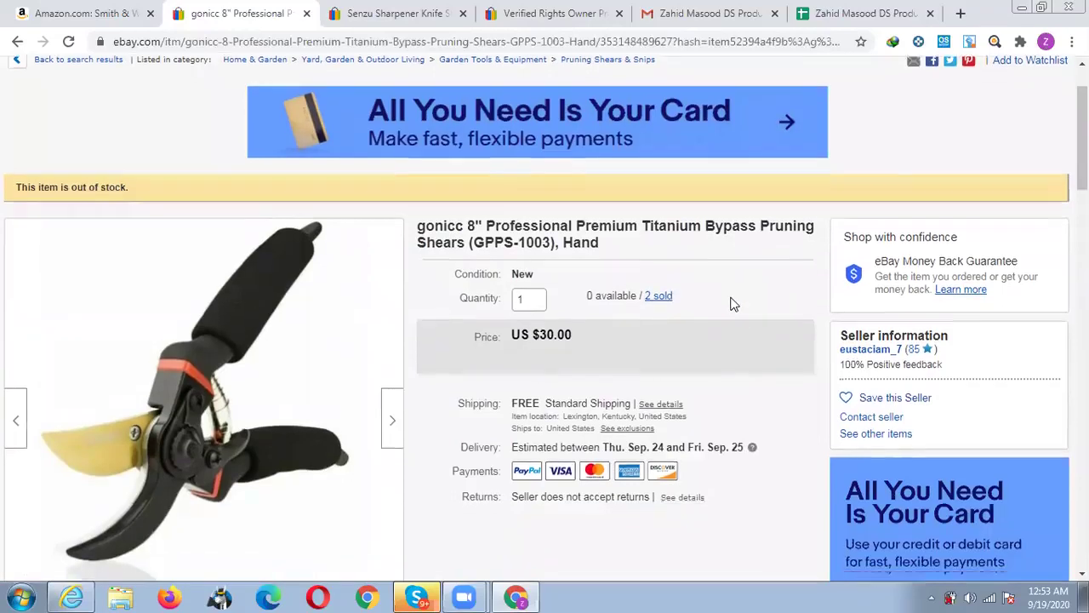
scroll(725, 319, "down", 3)
scroll(726, 325, "down", 1)
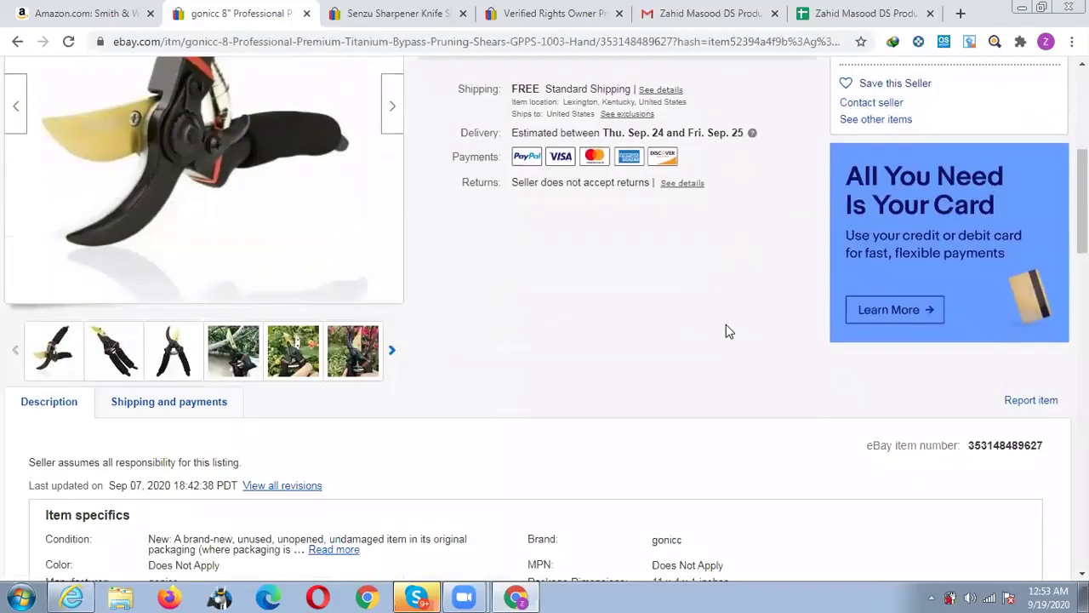
scroll(726, 325, "down", 1)
scroll(726, 333, "down", 1)
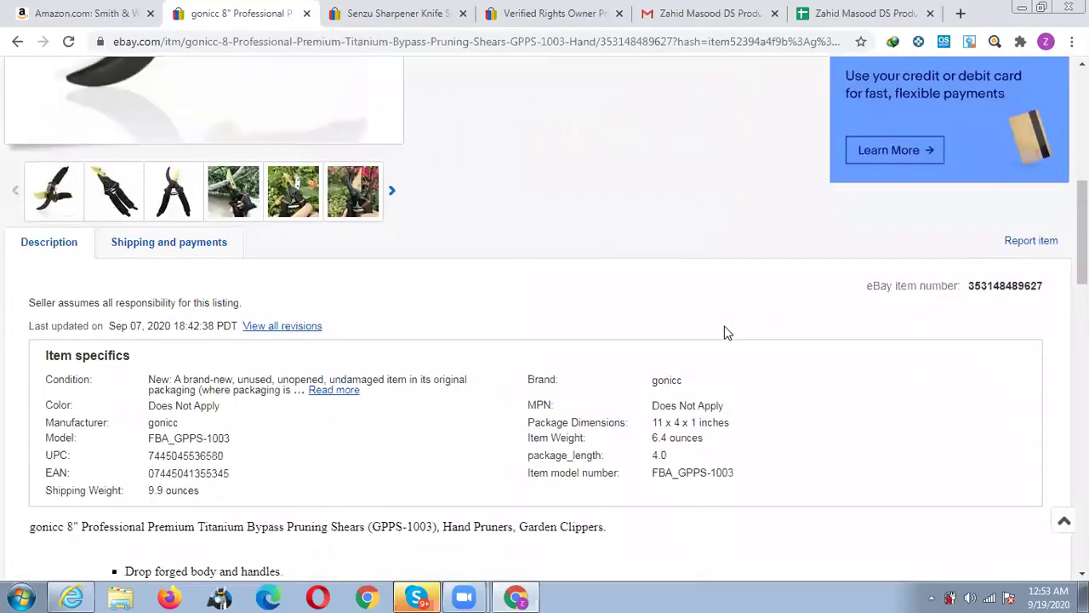
scroll(728, 333, "down", 2)
scroll(727, 332, "up", 3)
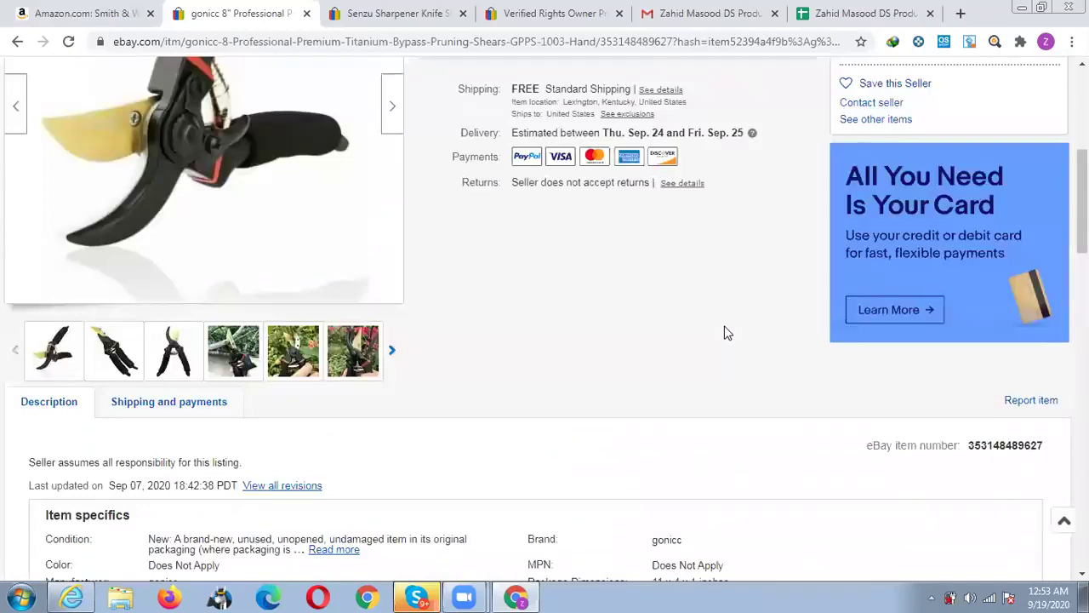
scroll(726, 332, "up", 2)
scroll(724, 332, "up", 3)
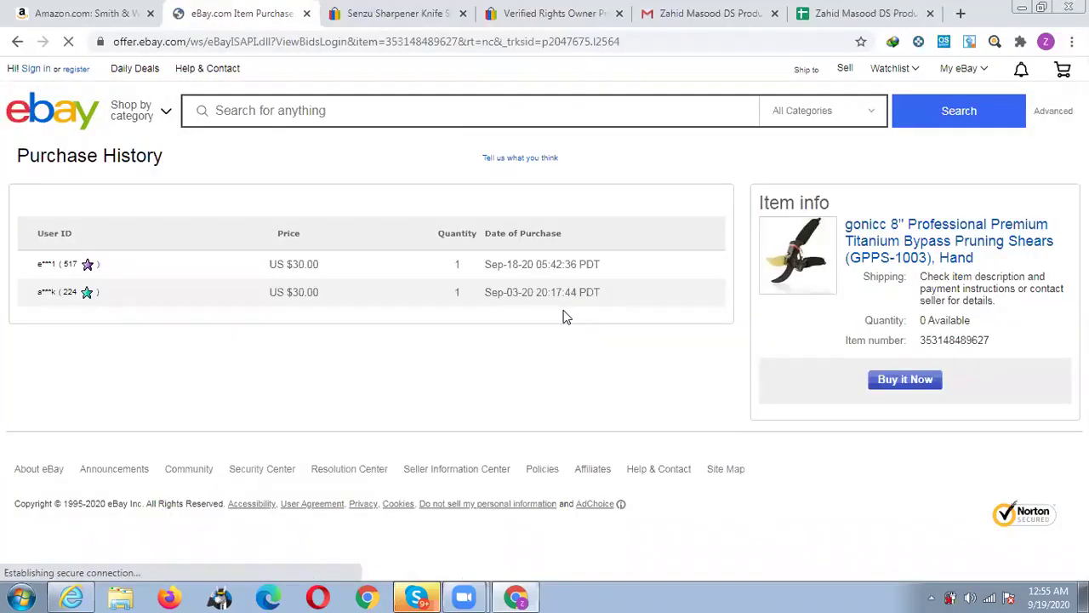
Highlight the dates and quantities of the shears' two US $30.00 sales.
left_click_drag(482, 263, 469, 291)
left_click(470, 292)
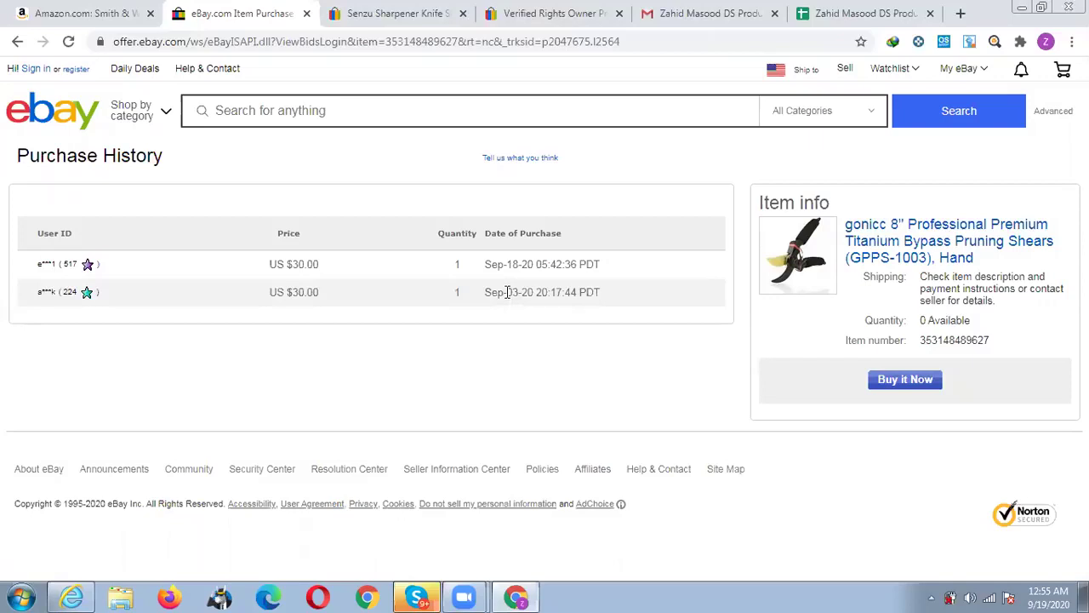
left_click_drag(601, 292, 483, 278)
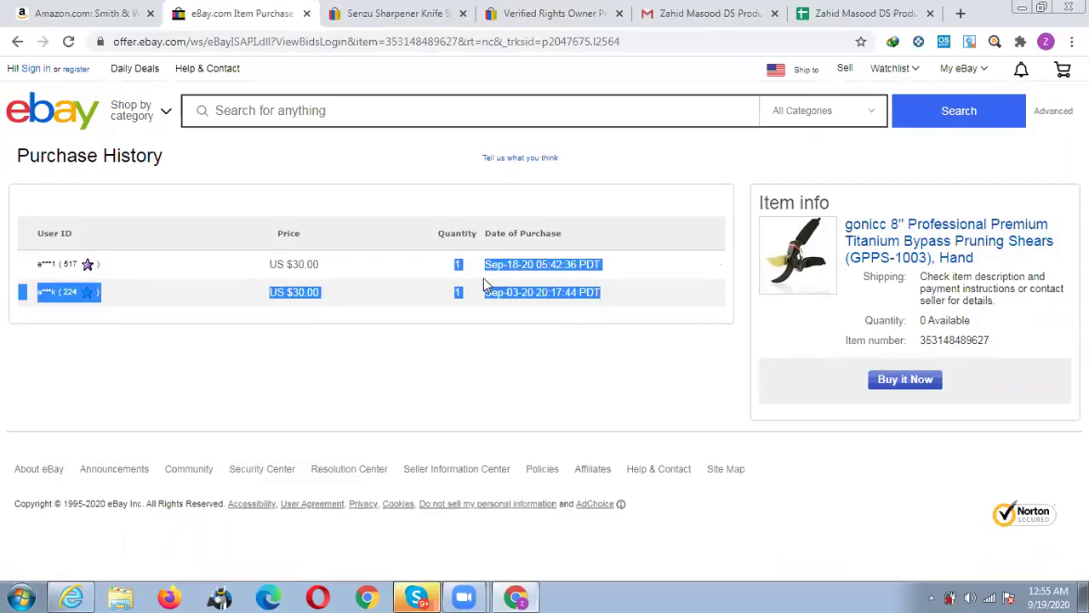
left_click(483, 277)
Go back to the gonicc listing, then take Amazon back to its knife search results.
mouse_move(94, 283)
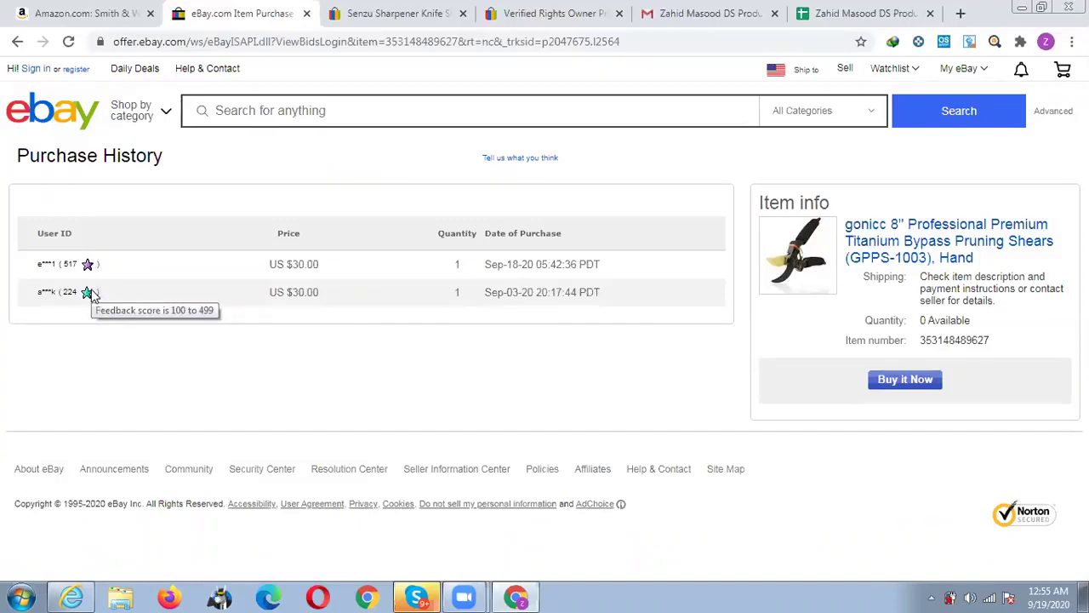
left_click(20, 42)
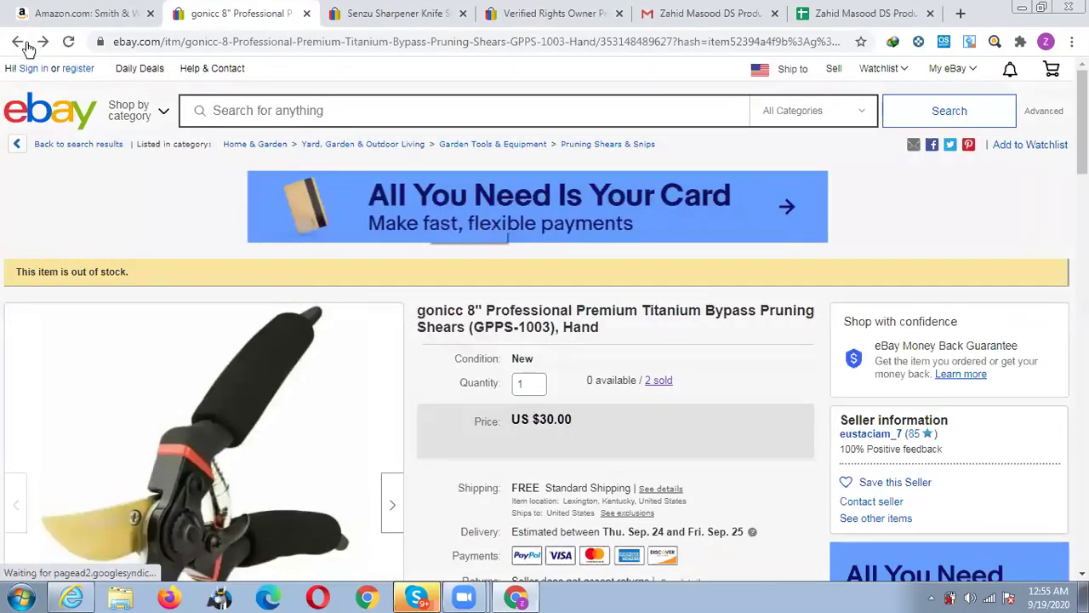
key("ctrl+shift+Tab")
left_click(24, 44)
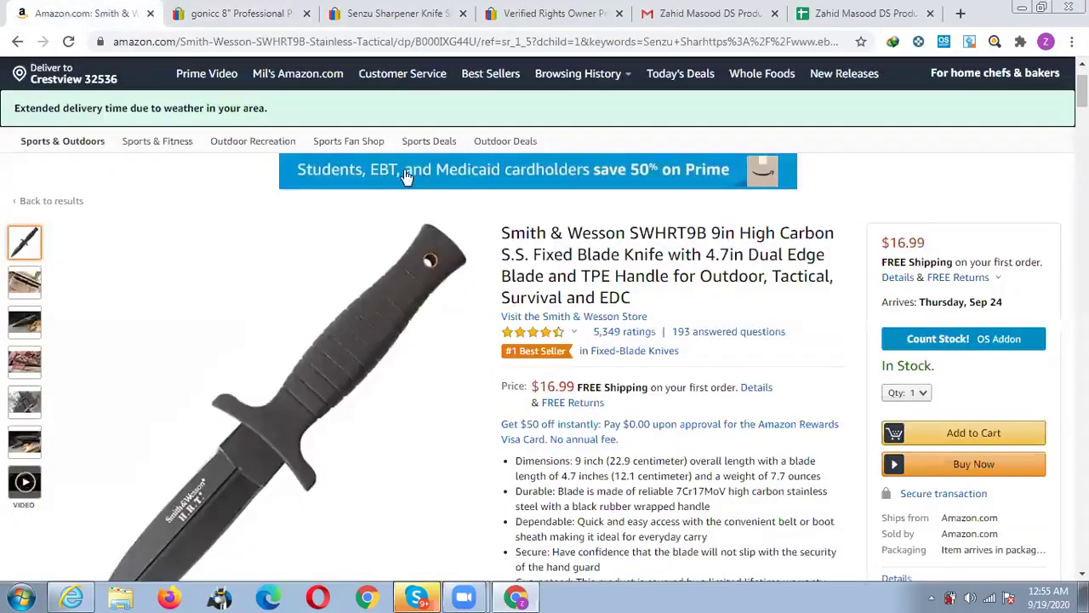
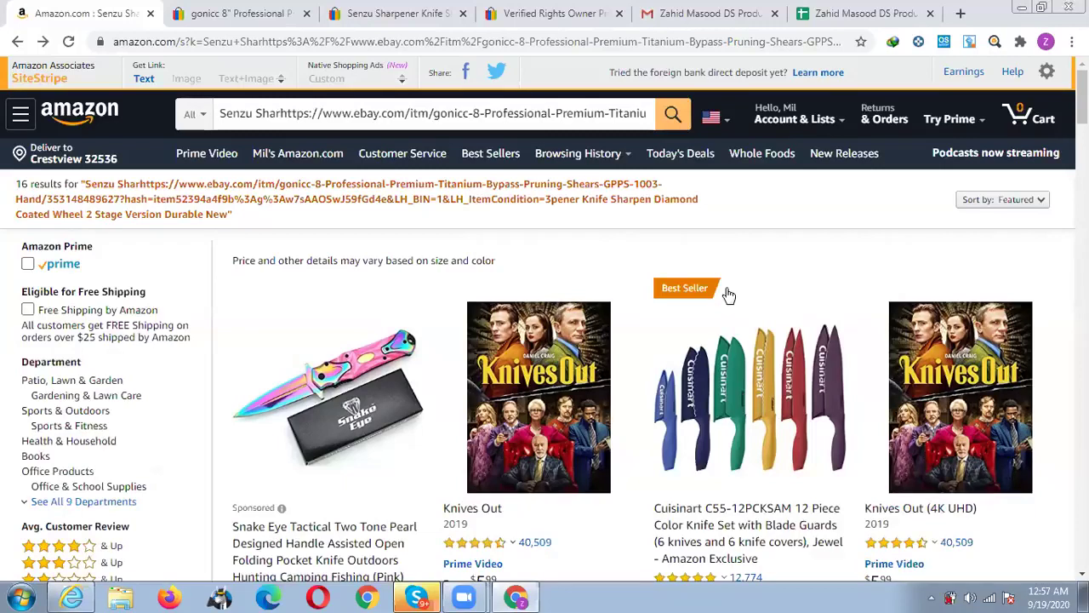
Replace the old search with 'co2 cartridges 12g' using the suggestion and run it.
mouse_move(710, 412)
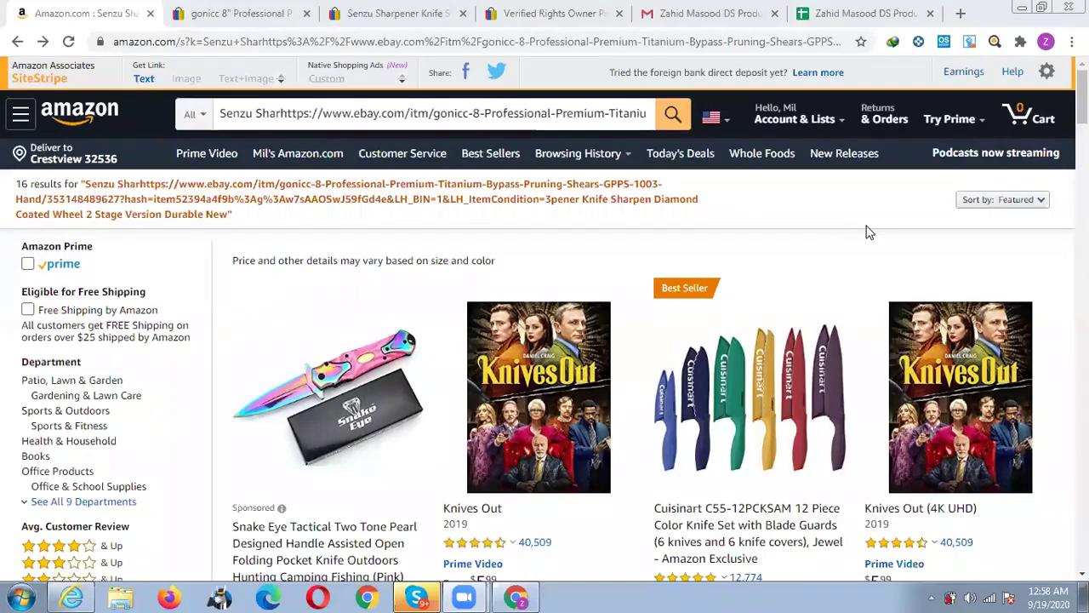
triple_click(417, 124)
type("co")
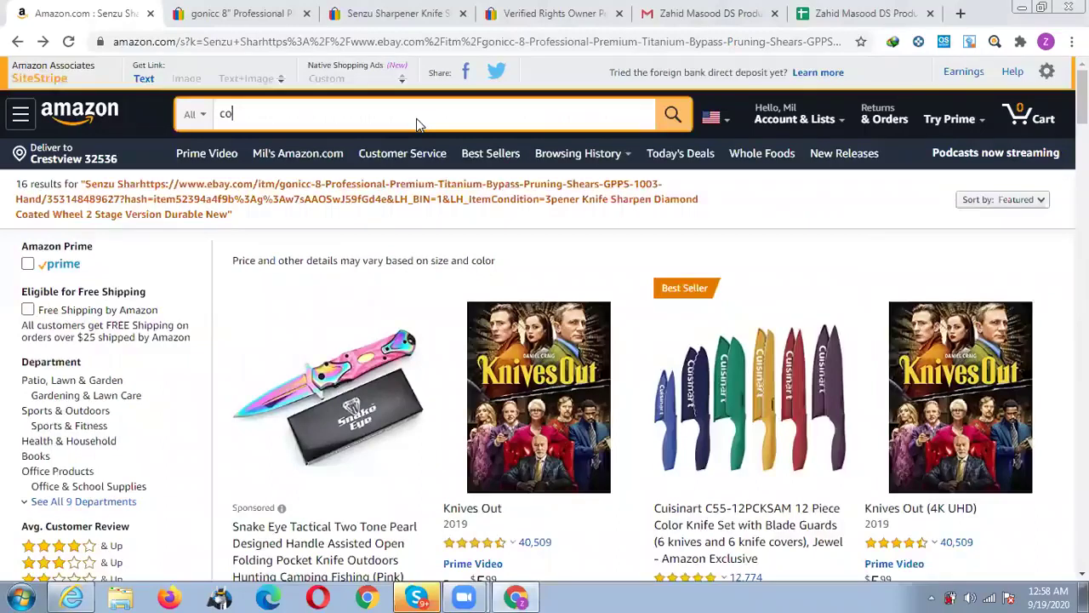
type("2")
key("Down")
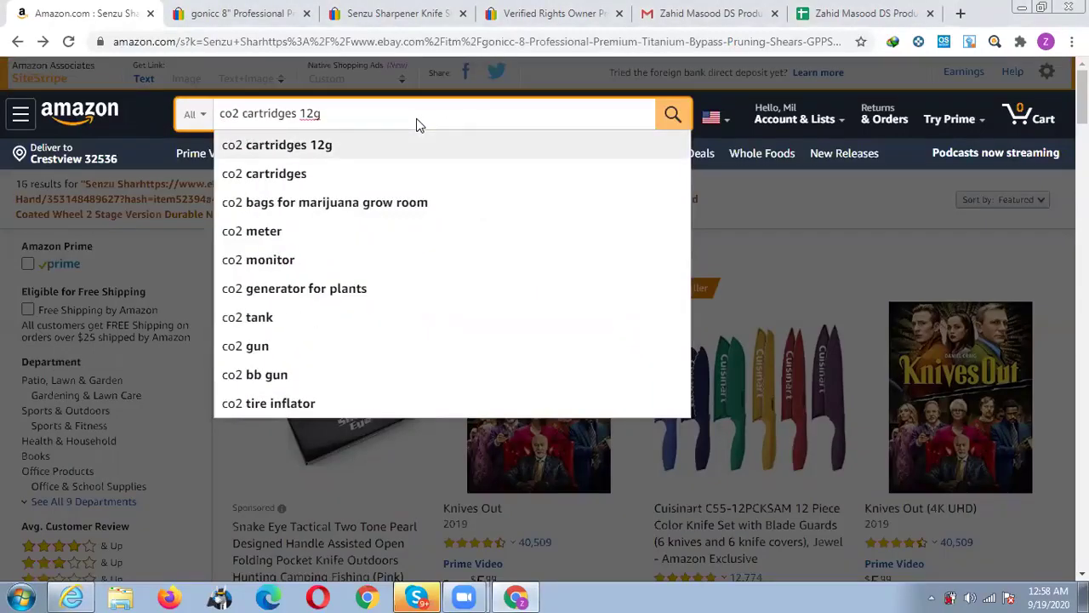
key("Return")
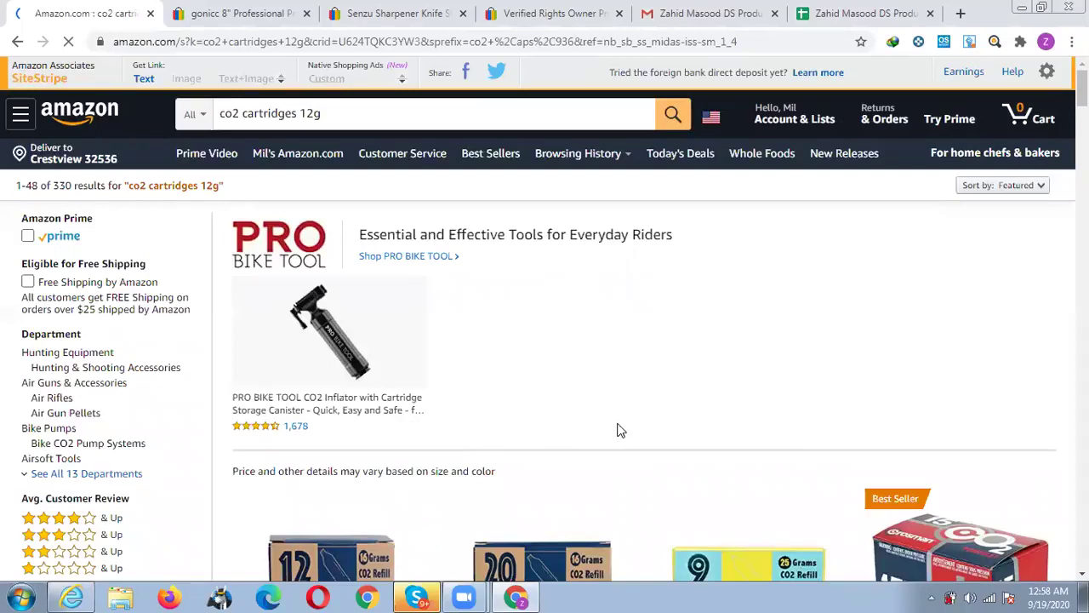
scroll(621, 418, "down", 3)
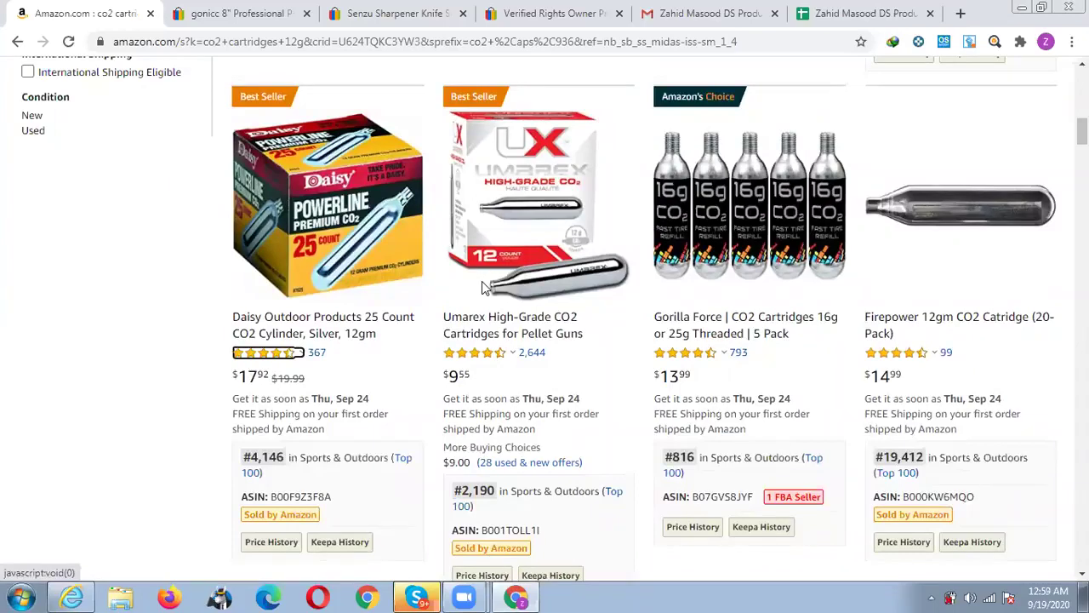
mouse_move(474, 313)
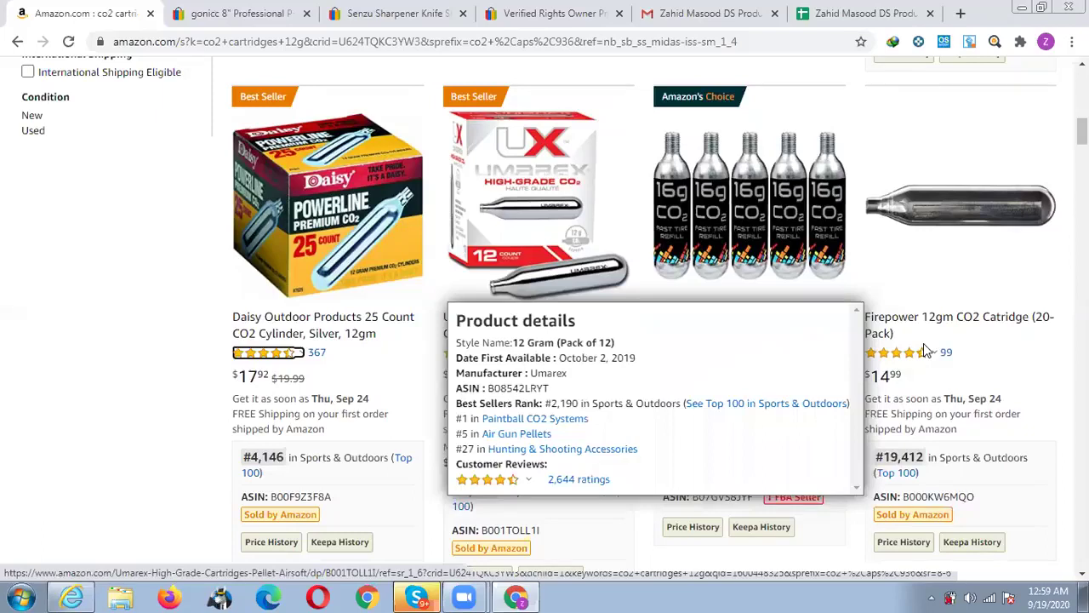
scroll(926, 351, "up", 8)
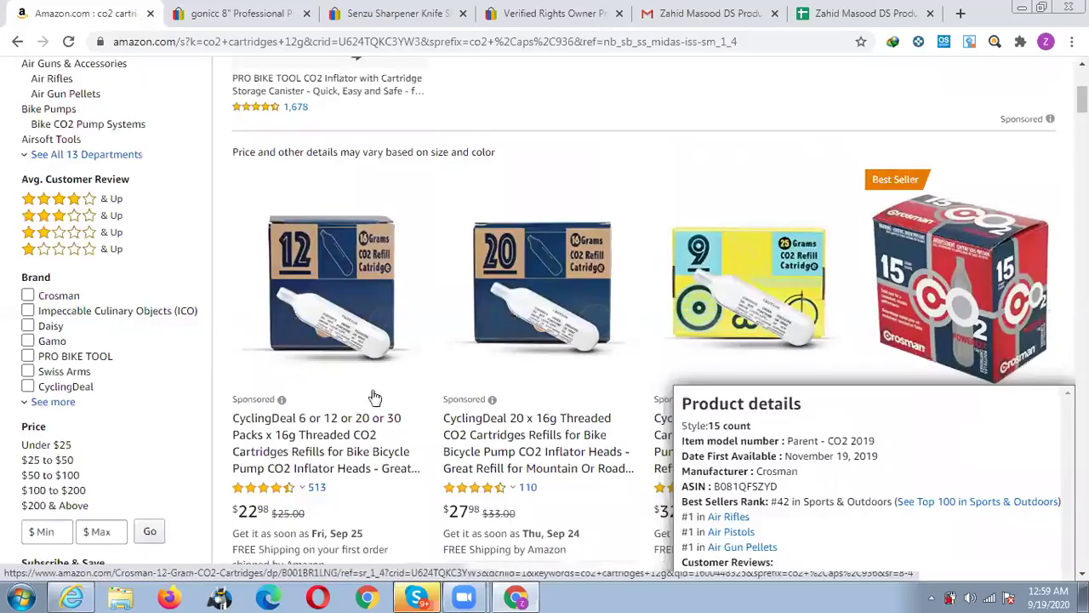
scroll(328, 377, "down", 10)
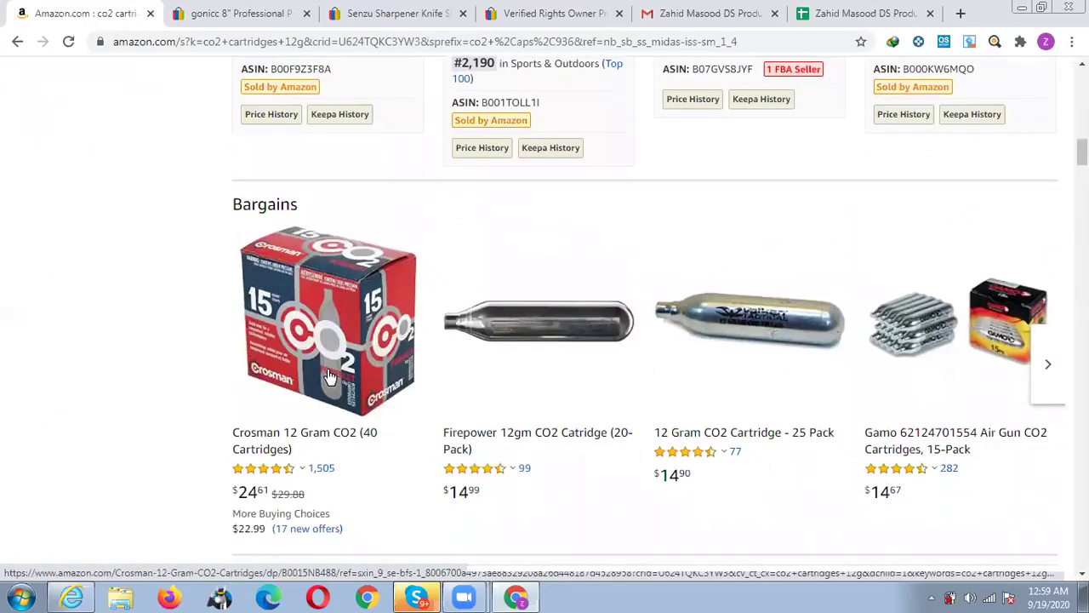
scroll(278, 248, "up", 4)
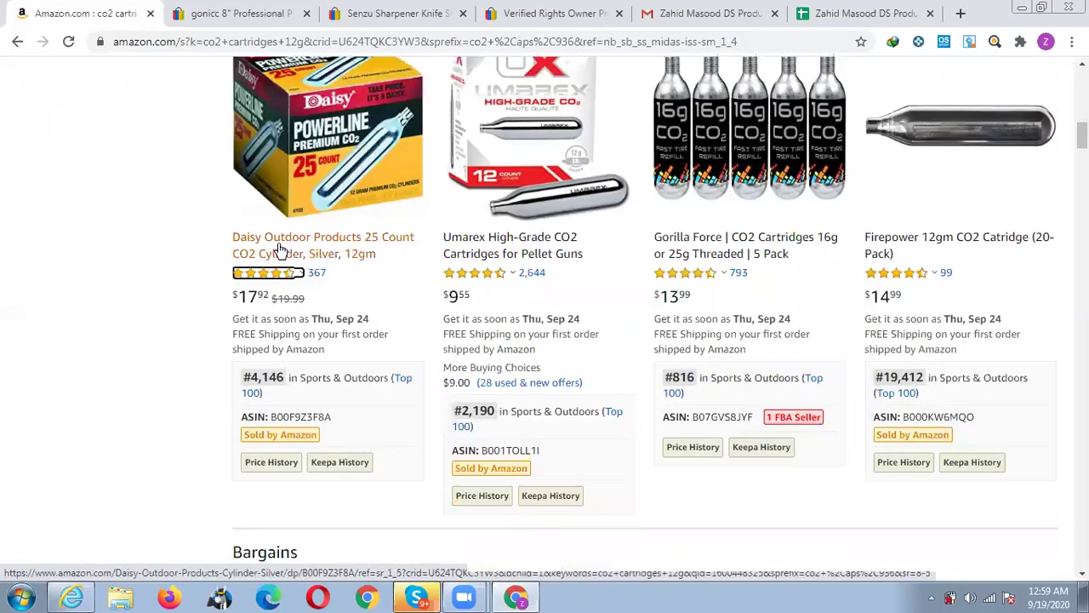
Open the Daisy Outdoor Products 25 Count CO2 Cylinder listing and find its Keepa price-history chart.
left_click(280, 249)
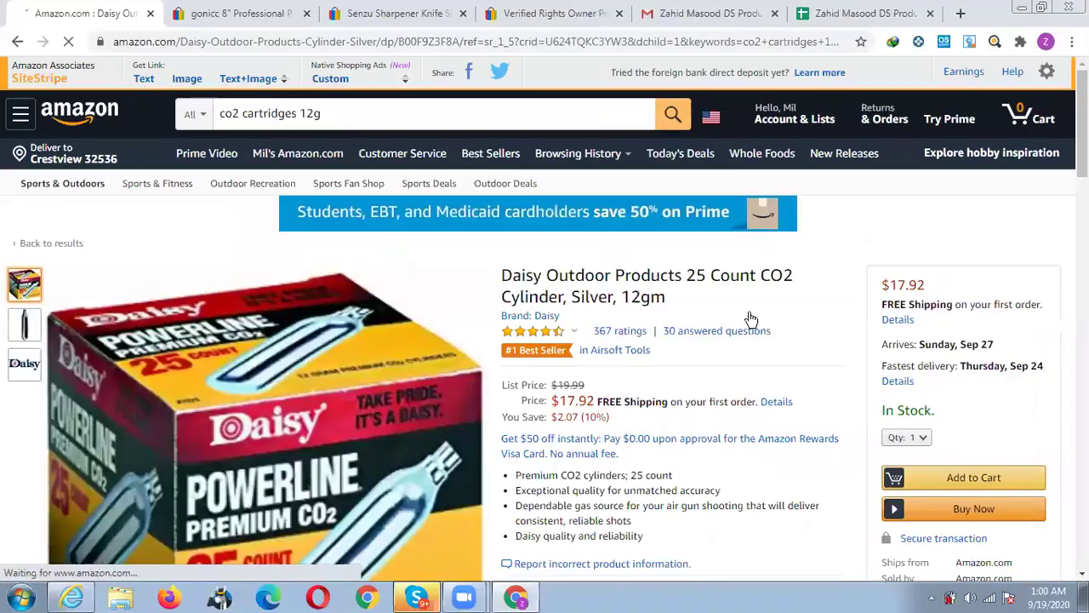
scroll(751, 320, "down", 15)
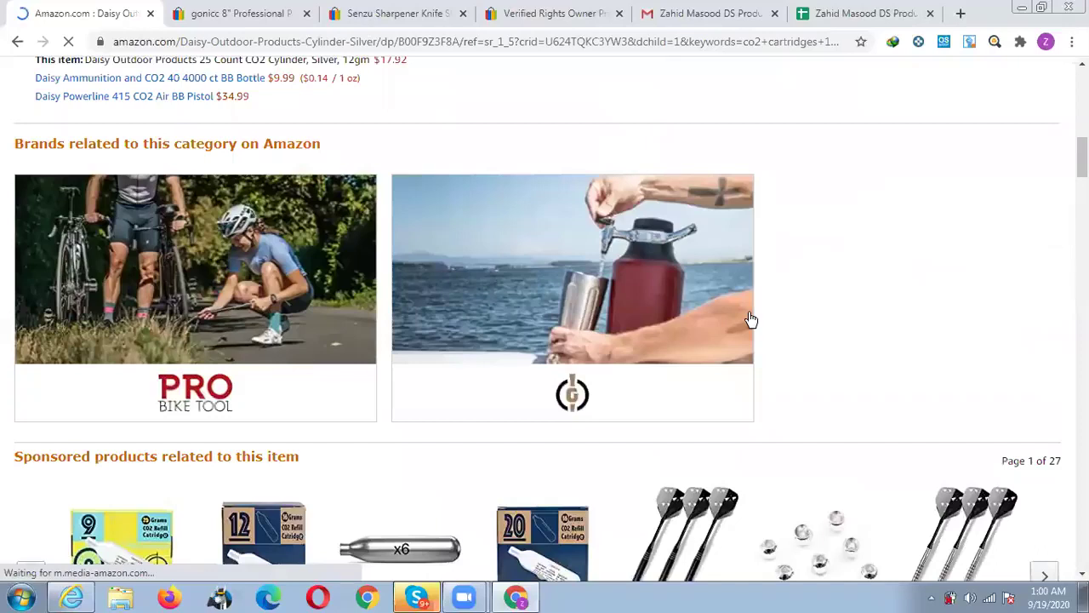
scroll(812, 299, "up", 4)
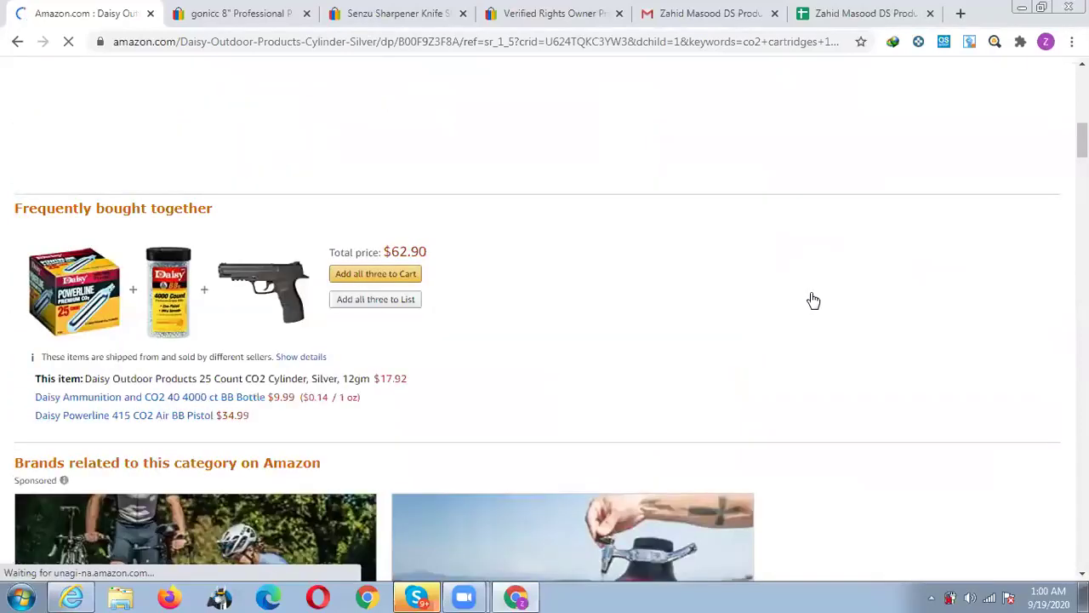
scroll(694, 438, "up", 2)
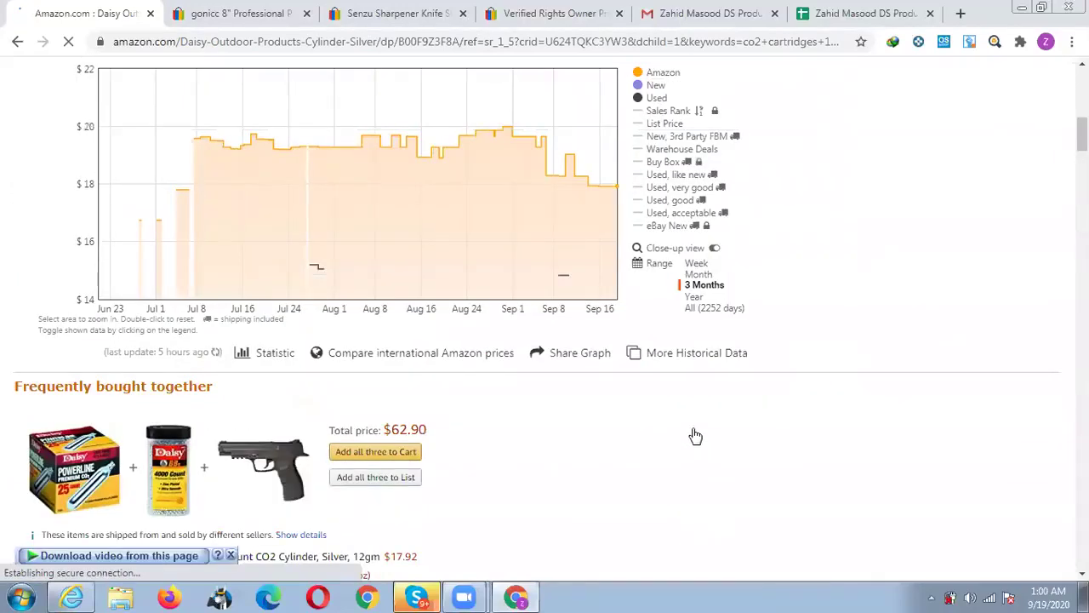
Review the Daisy Keepa chart, then return to the listing top showing $17.92, in stock.
scroll(696, 436, "up", 10)
scroll(209, 309, "down", 8)
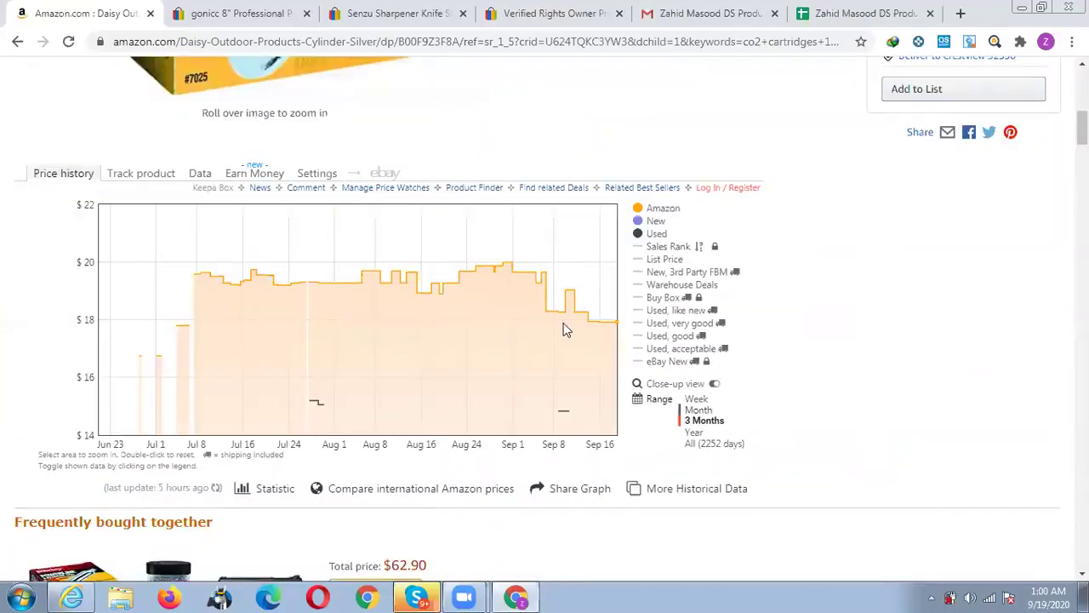
scroll(566, 330, "up", 1)
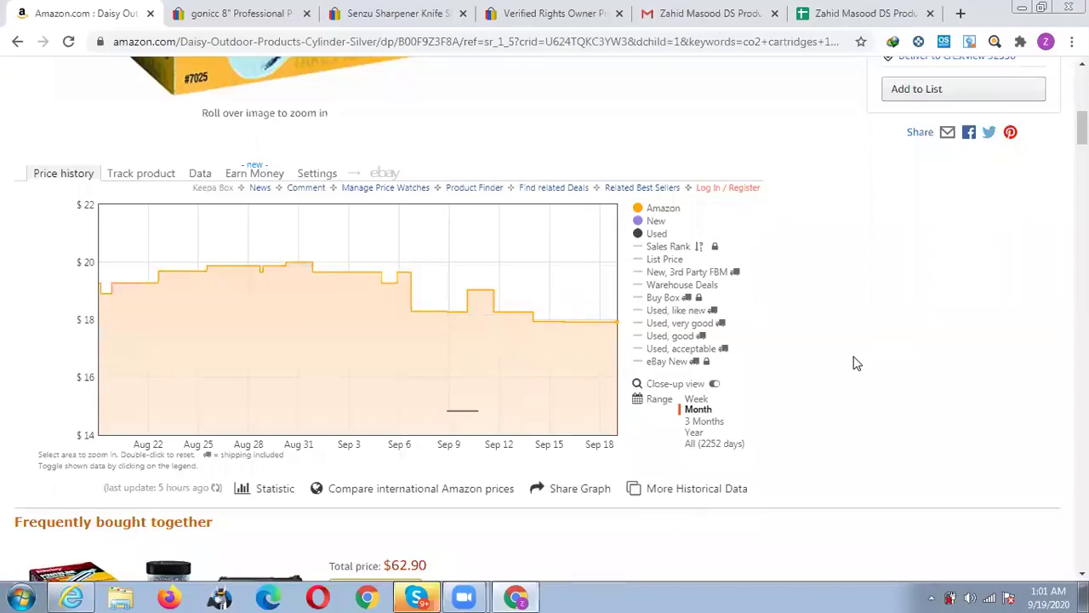
scroll(856, 363, "up", 3)
scroll(856, 363, "up", 3)
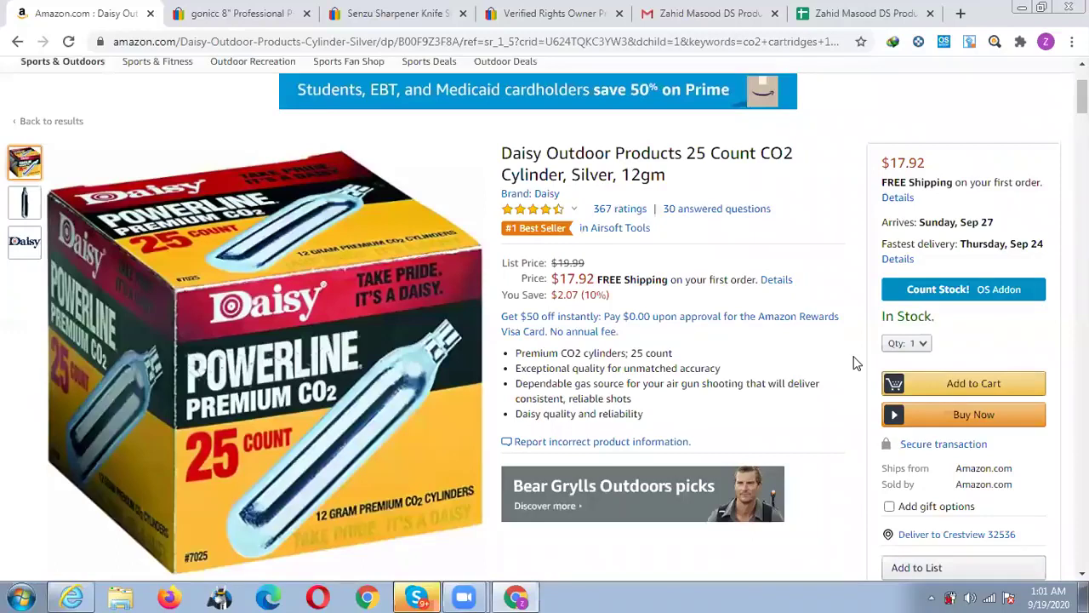
scroll(856, 363, "up", 1)
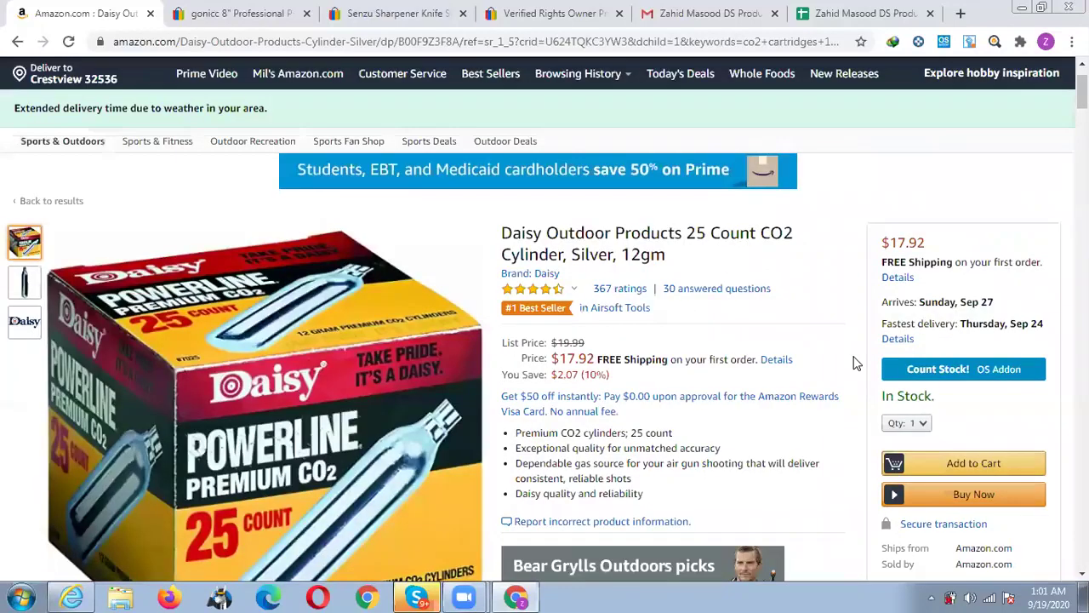